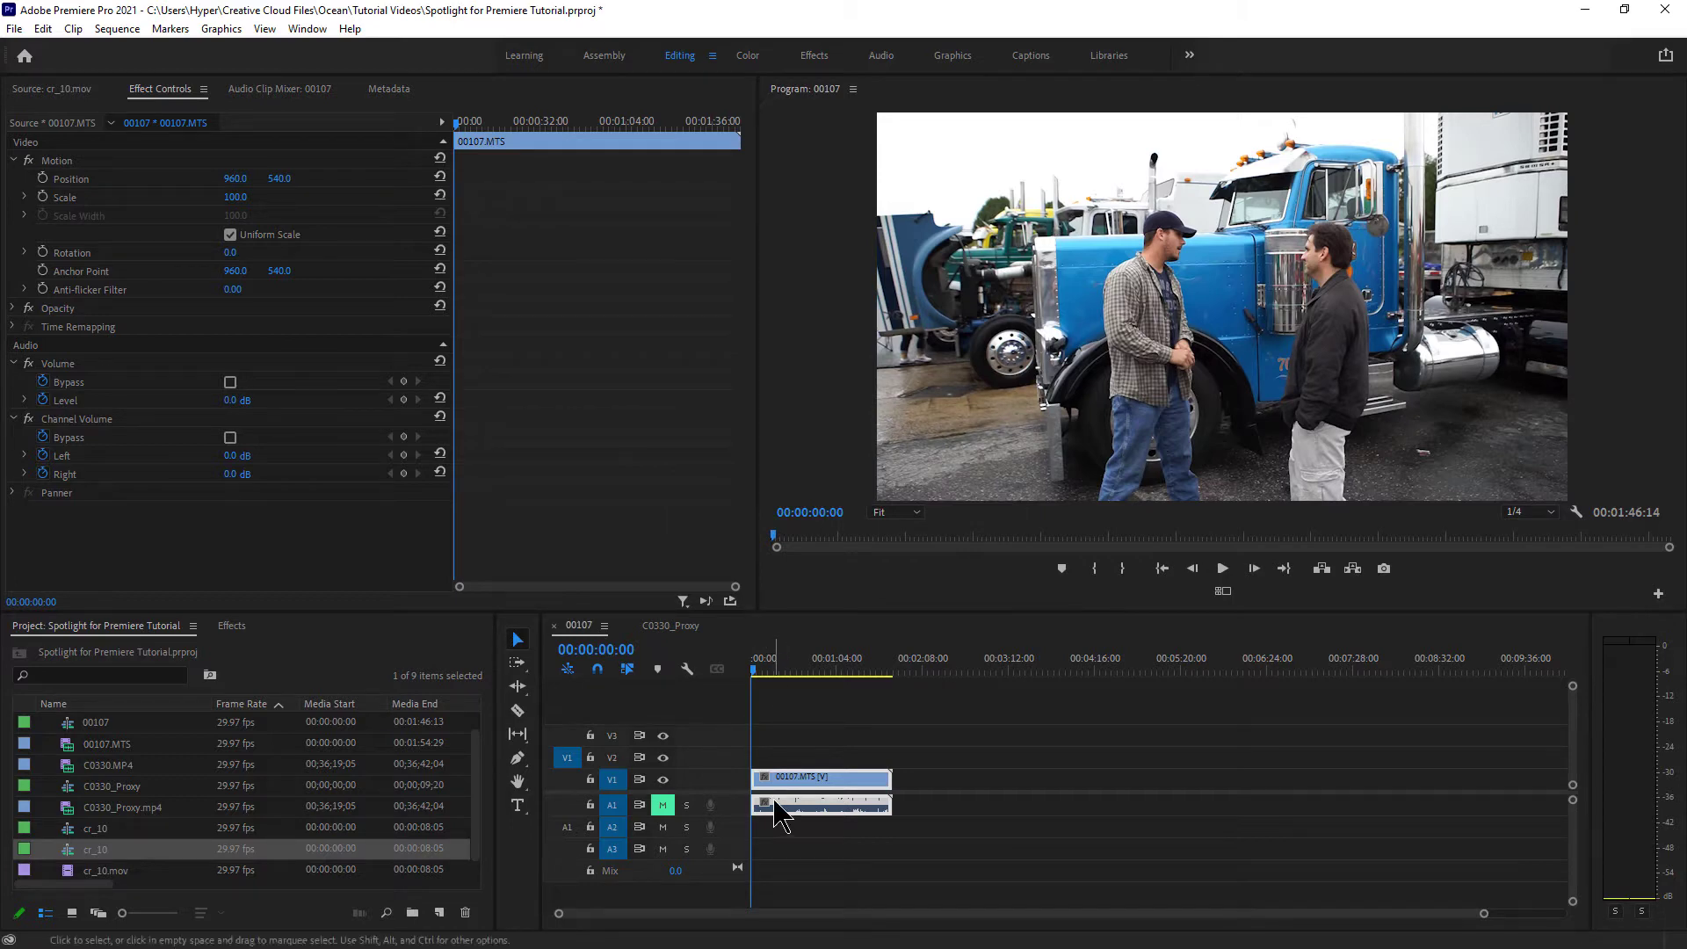
Step: Switch the left panel from the Project list to the Effects library
mouse_move(233, 731)
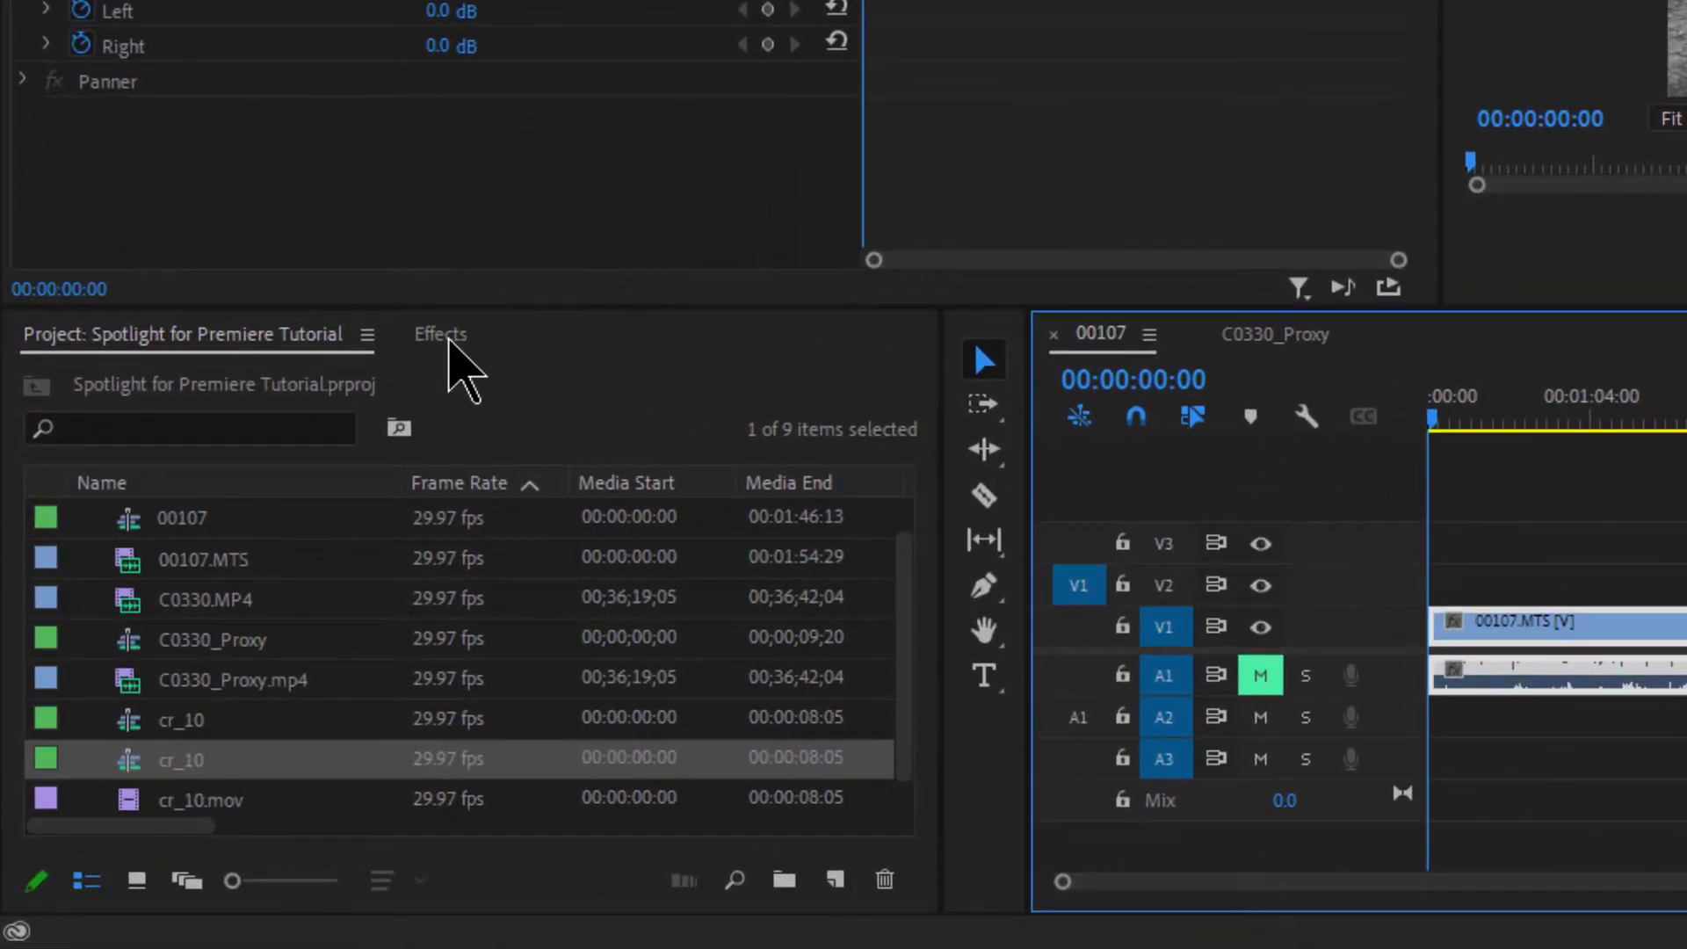
click(263, 604)
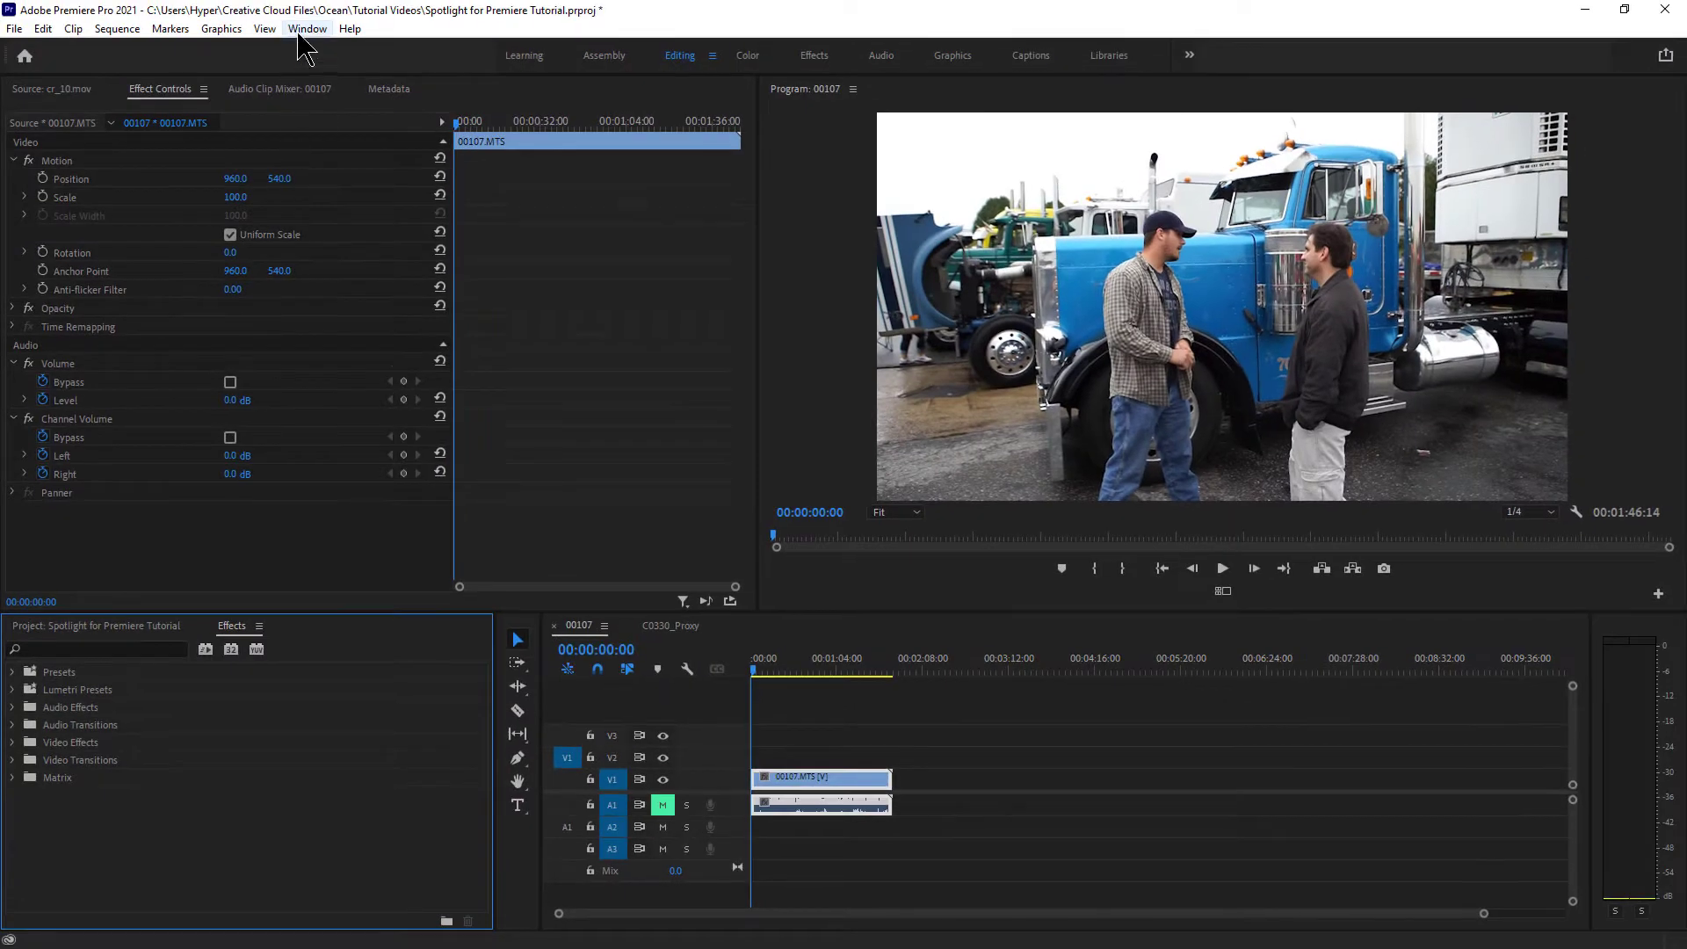
click(301, 31)
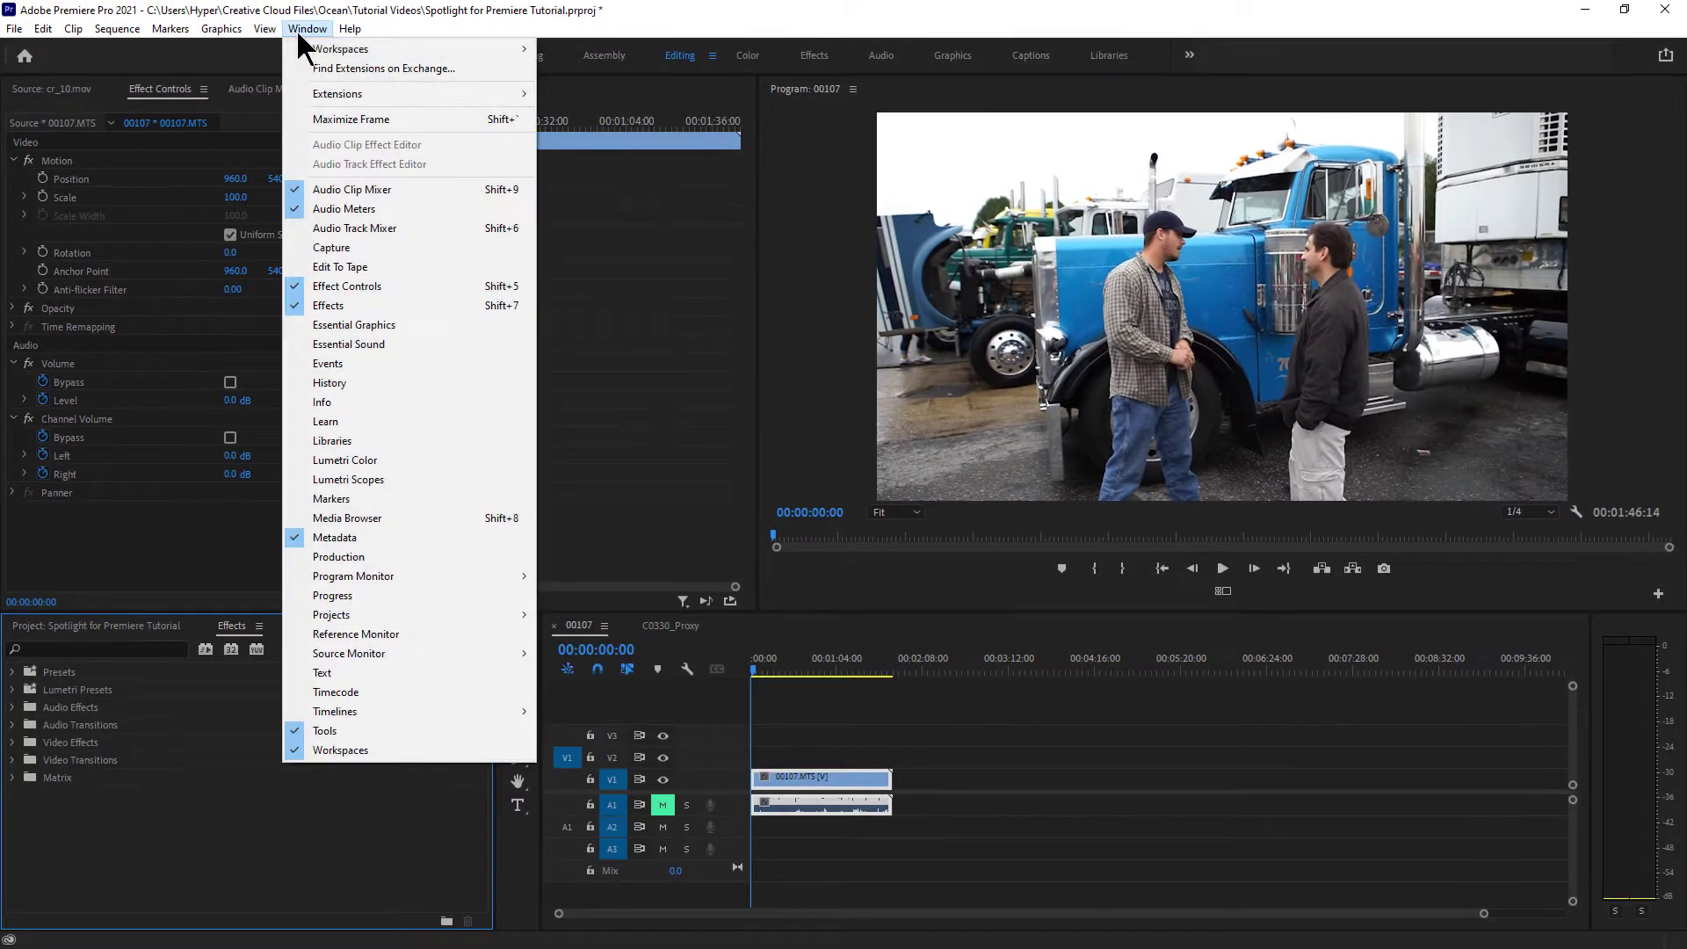
Step: Expand Video Effects > DTective and select the SpotLight/Redact effect
click(471, 306)
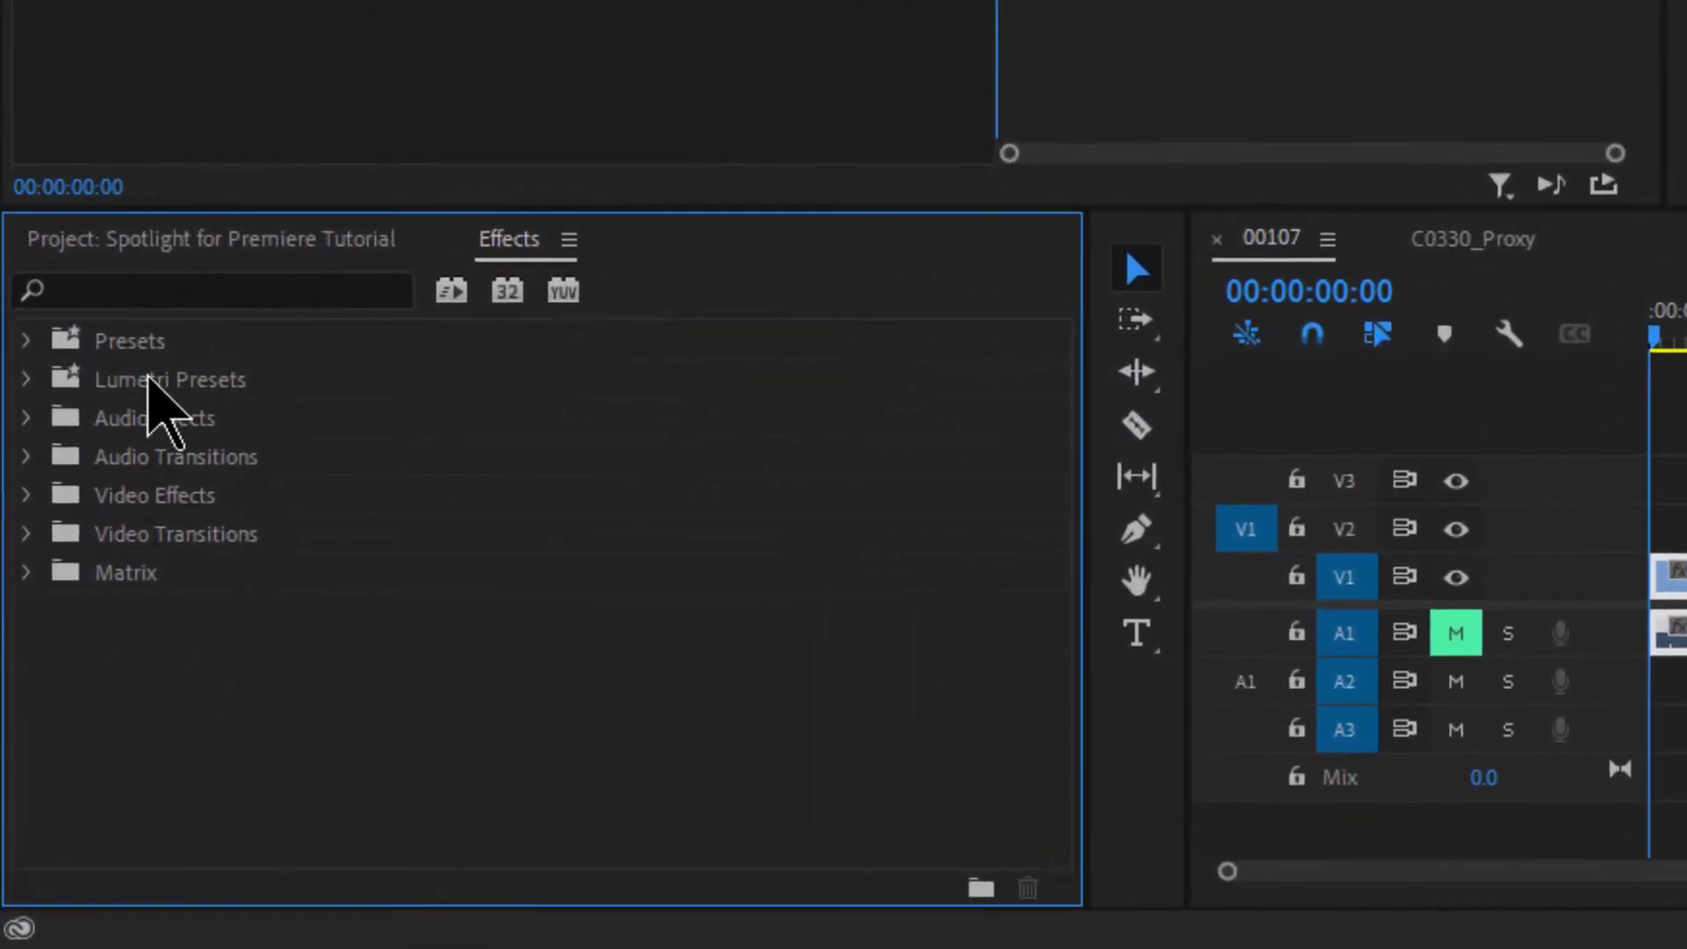
click(28, 495)
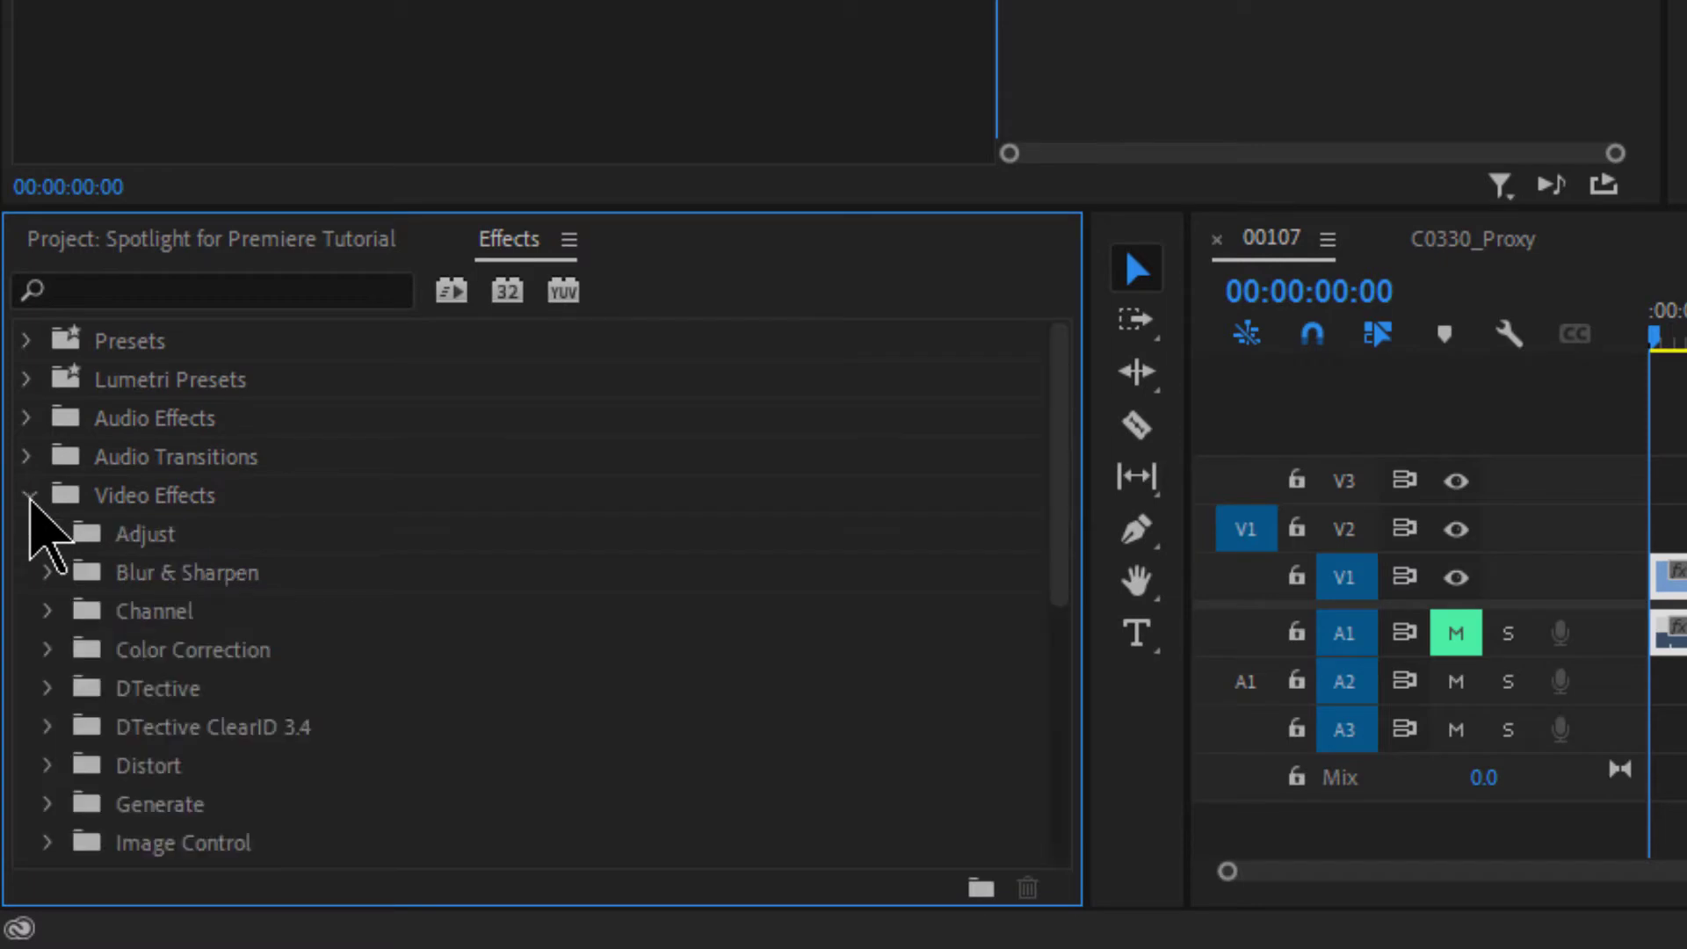
click(93, 691)
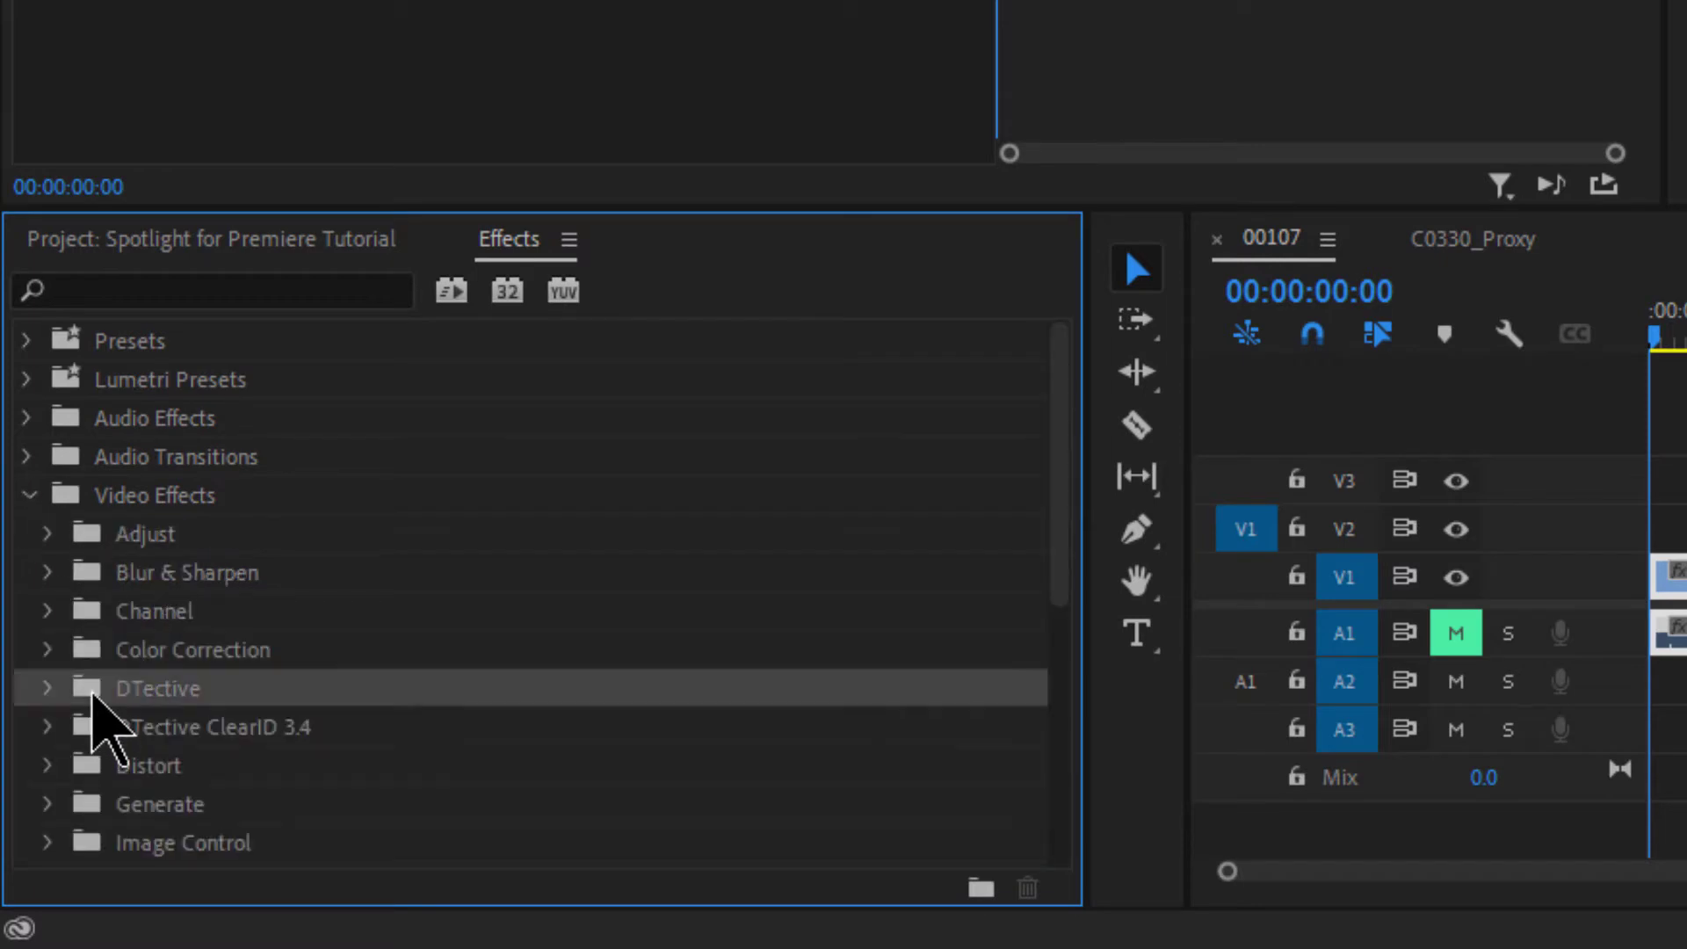
click(51, 690)
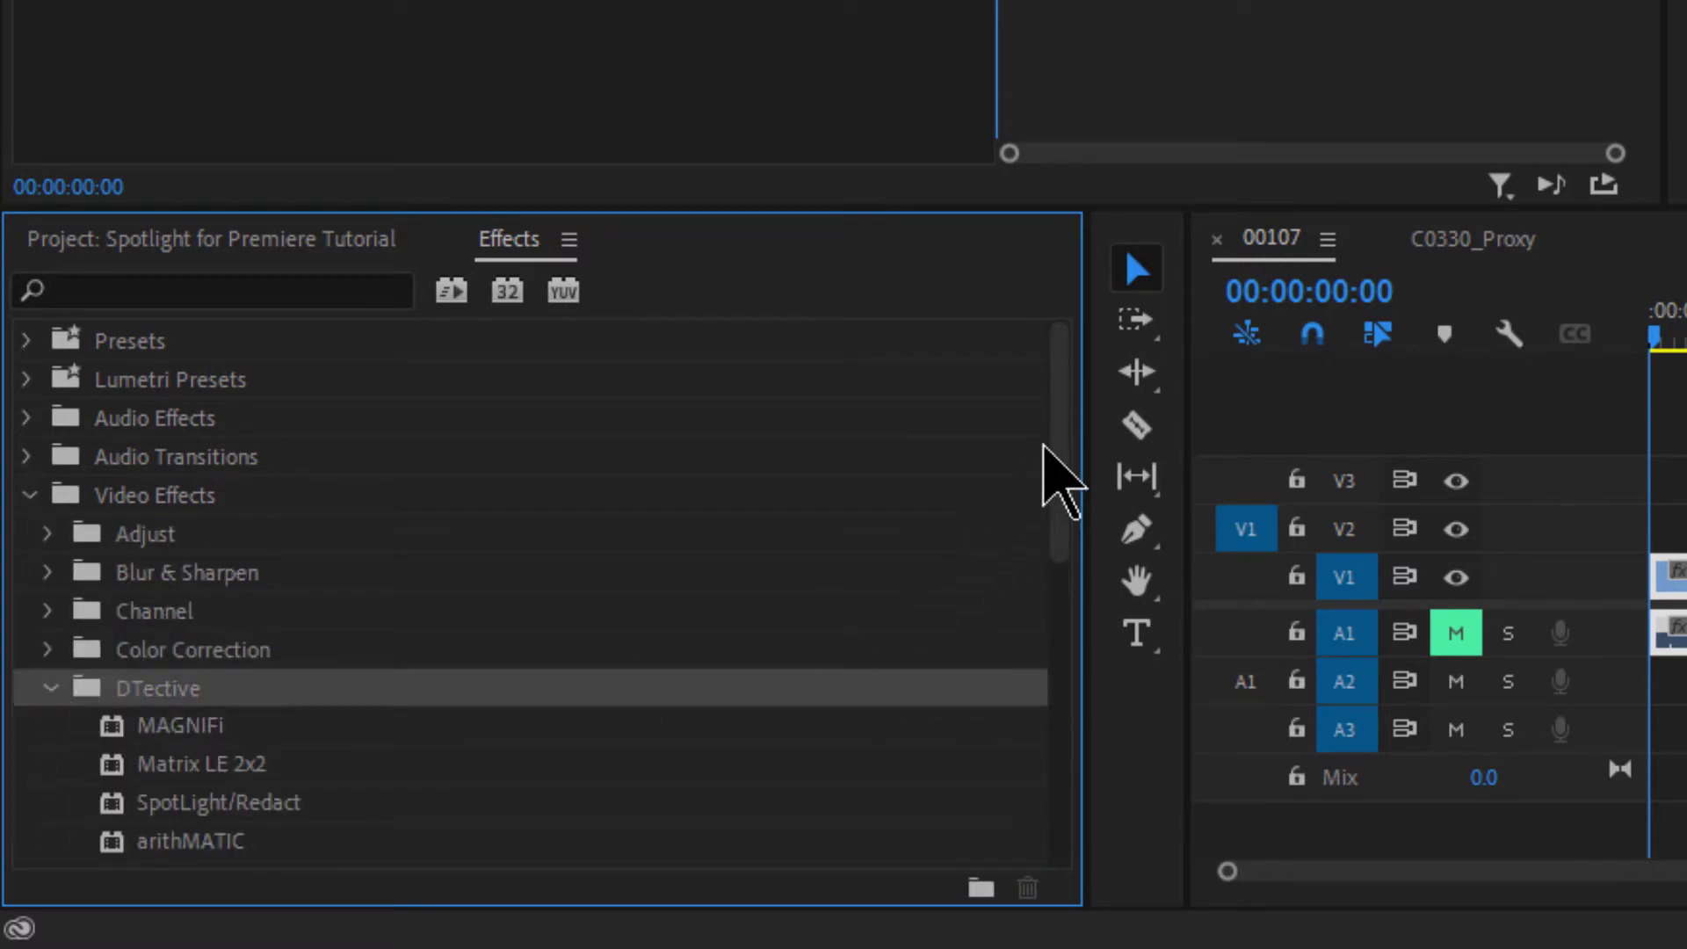
scroll(1064, 446, down, 1)
drag(1065, 445, 1081, 535)
click(182, 555)
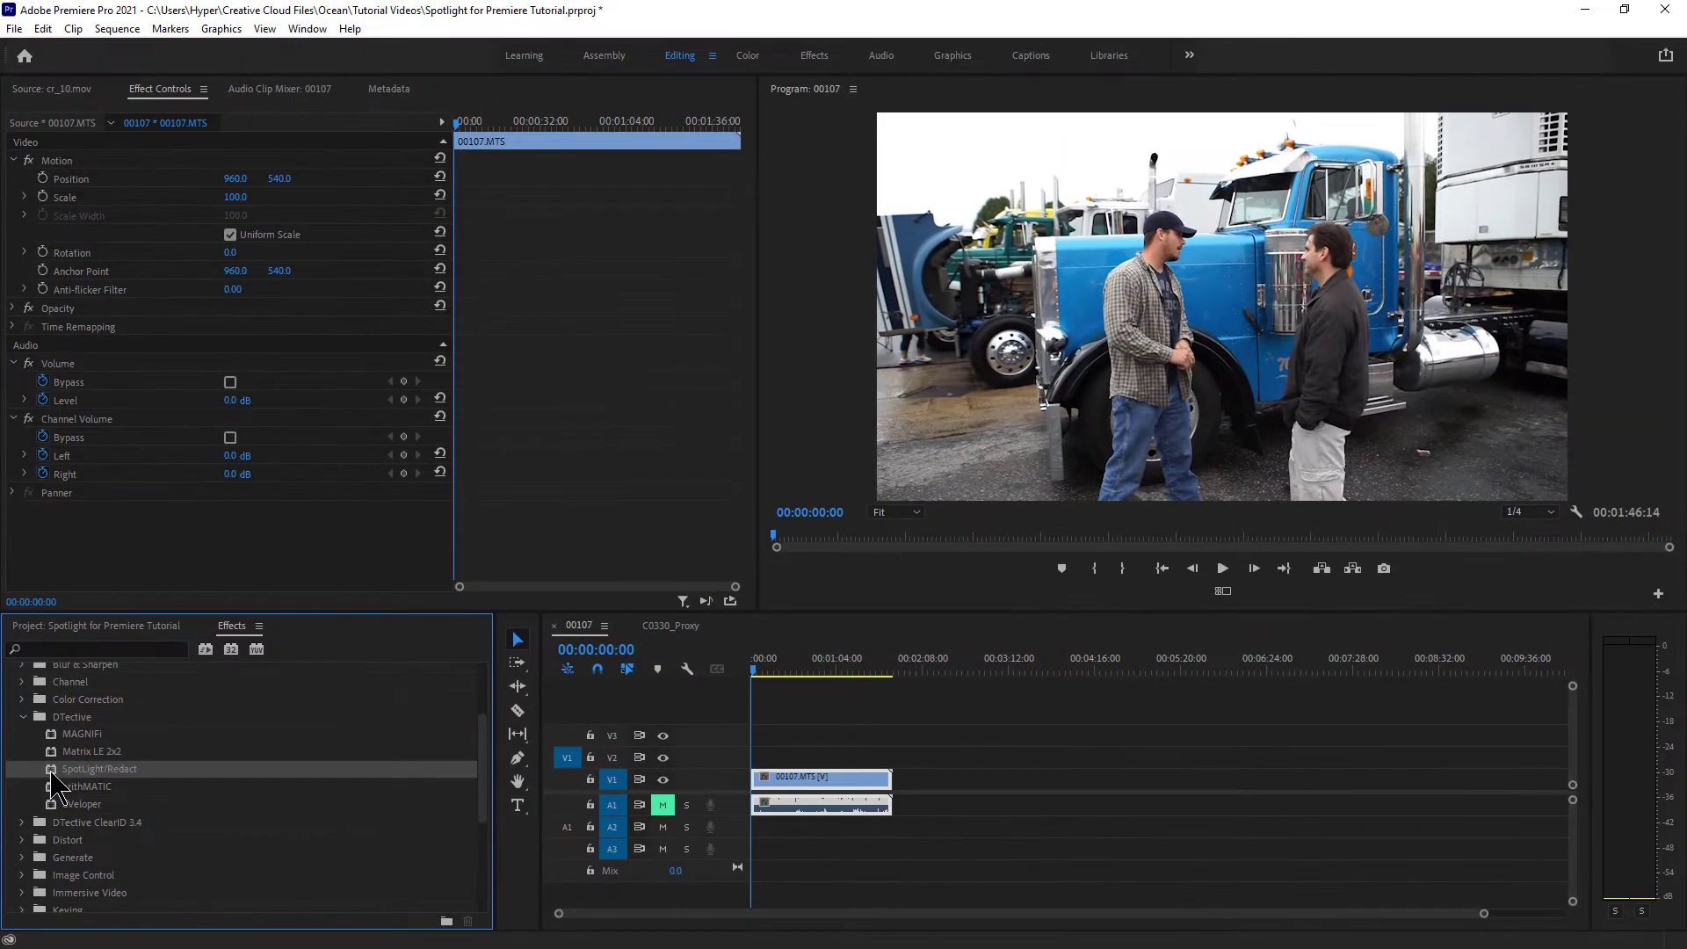
Step: Apply SpotLight/Redact to the 00107.MTS clip on V1, reapplying it after an undo
drag(54, 773, 800, 779)
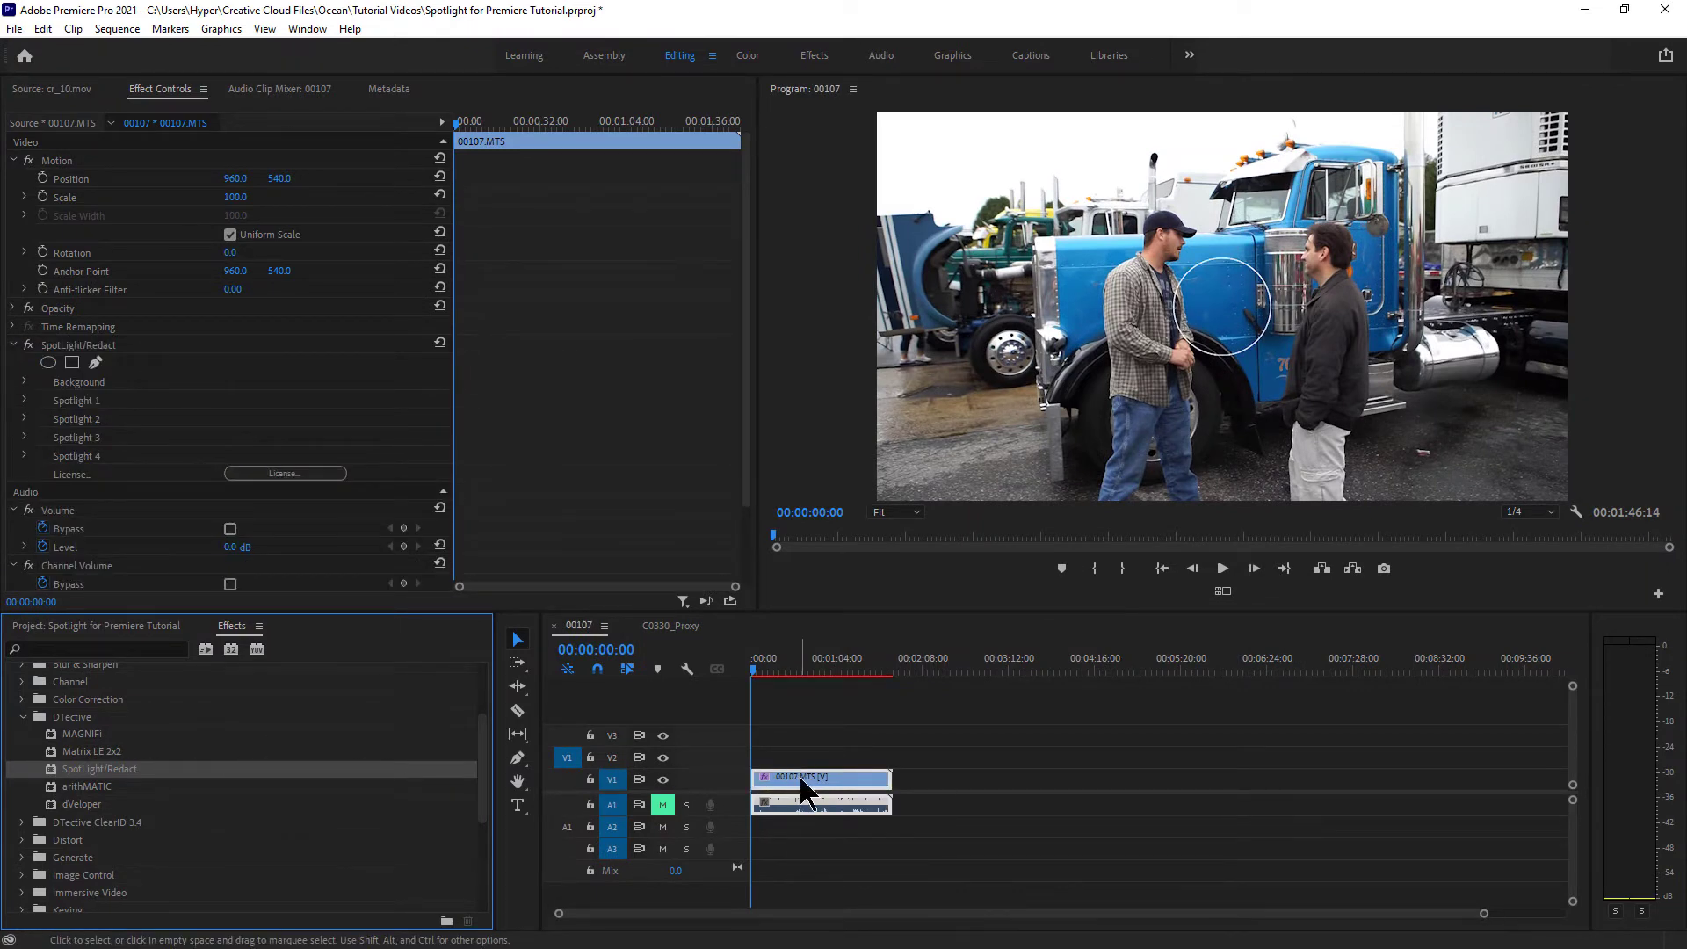
click(42, 28)
click(50, 61)
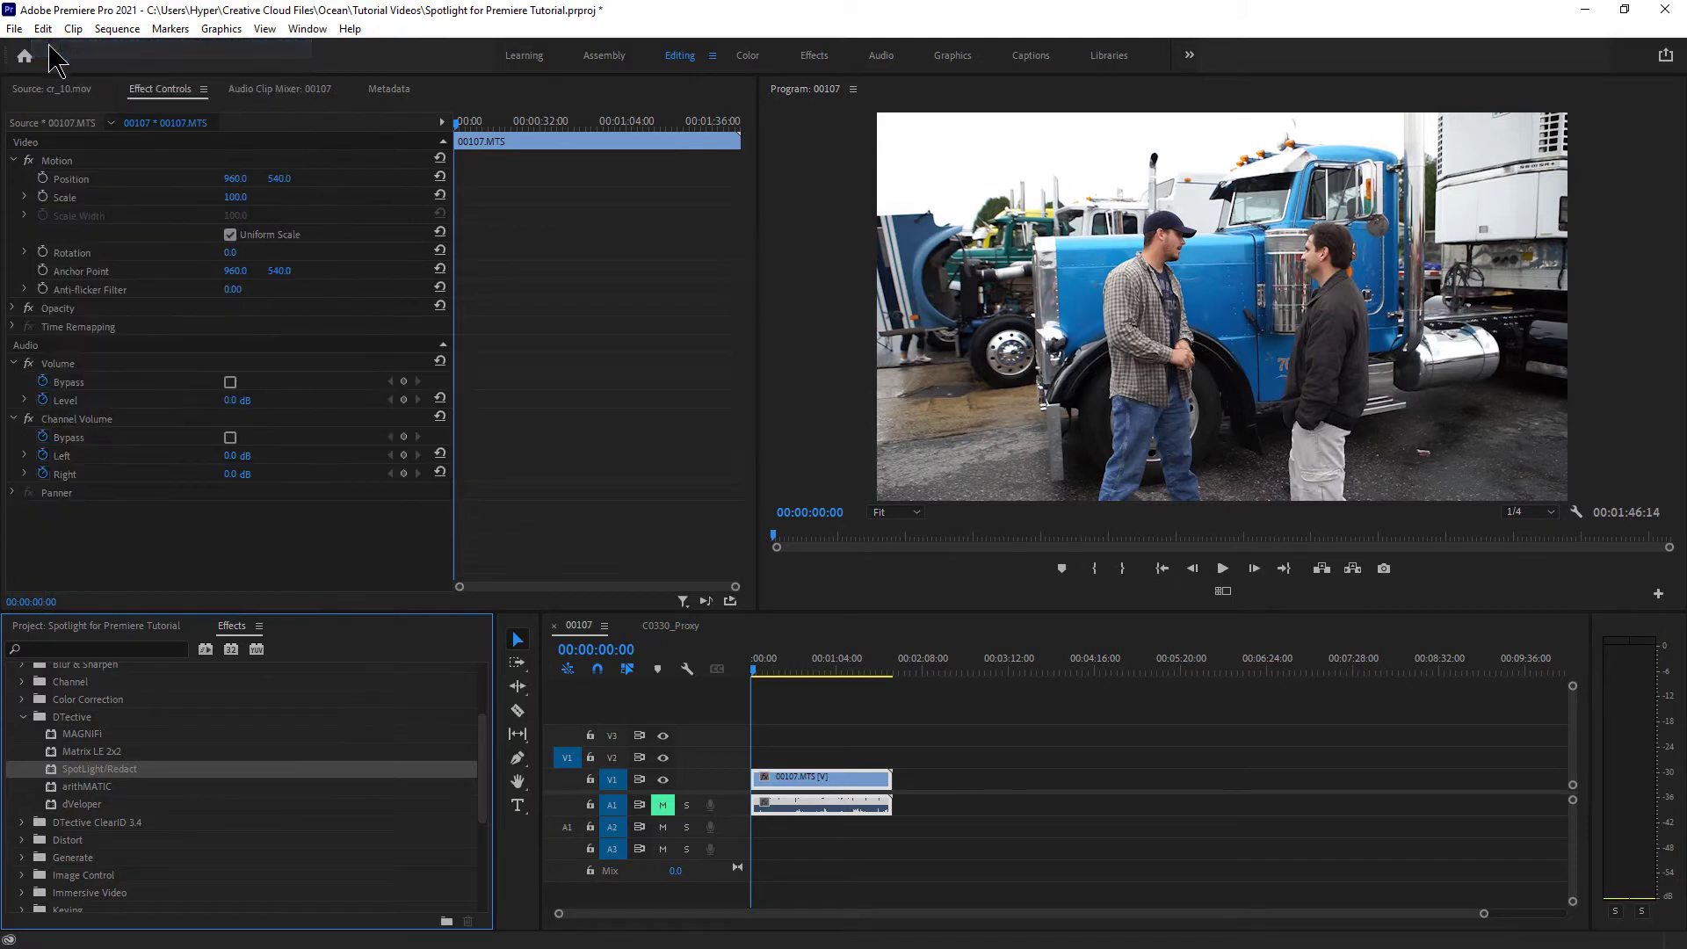
double_click(57, 770)
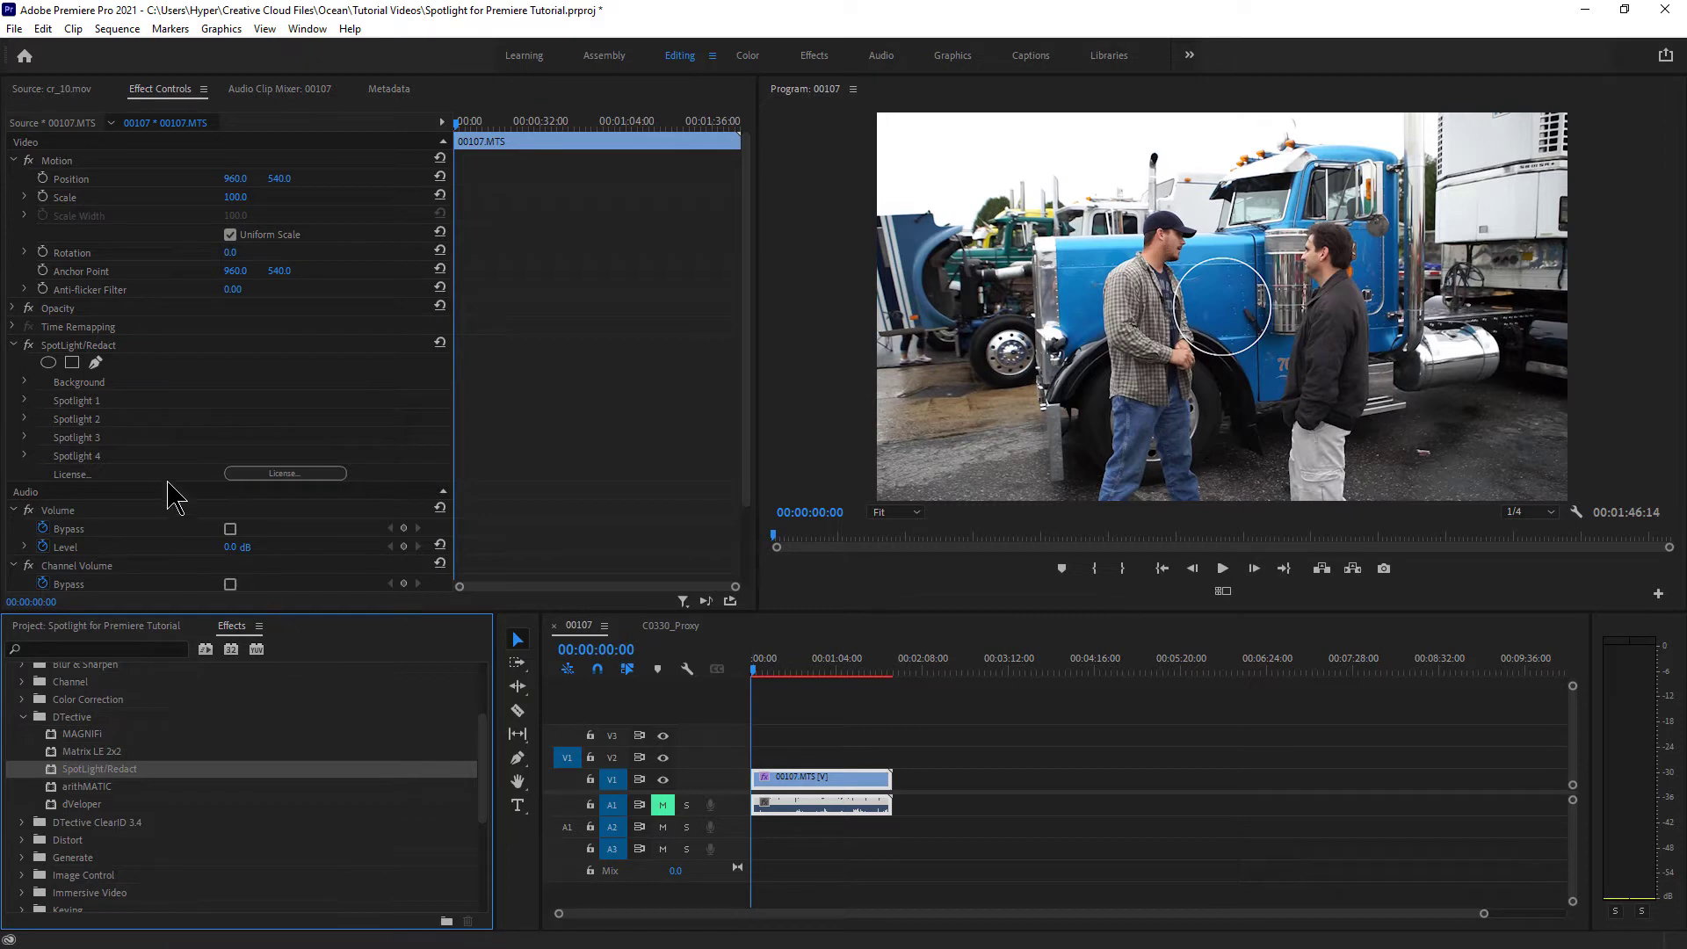
click(174, 95)
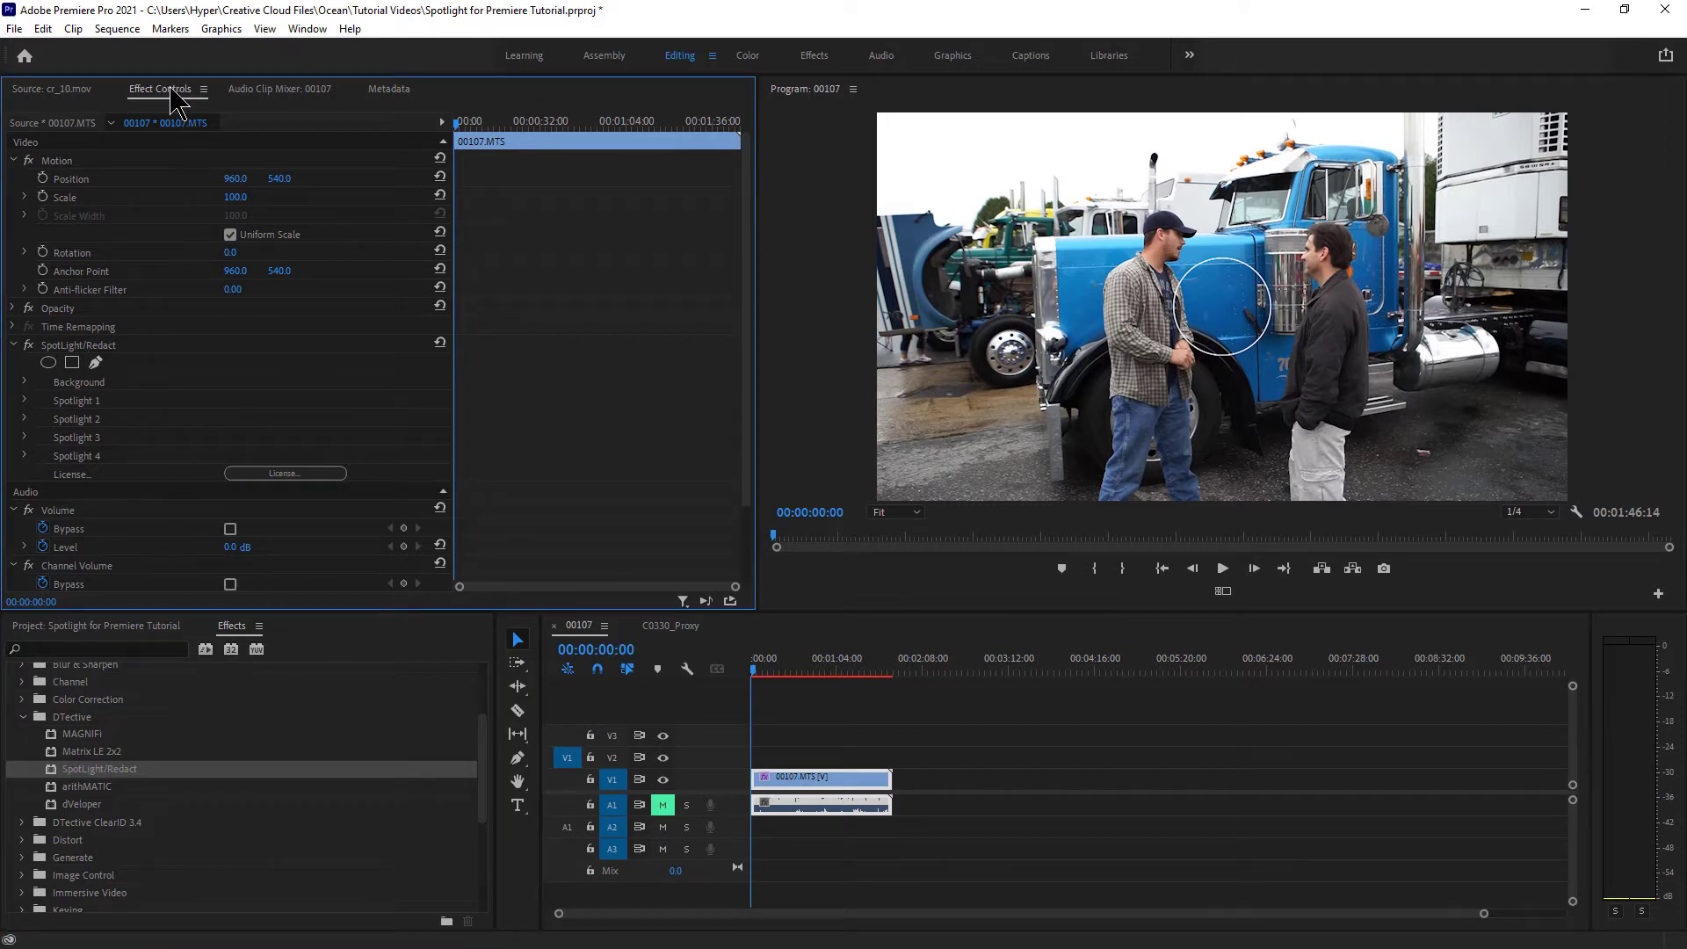
Step: Select SpotLight/Redact in Effect Controls and drag its circle onto the right man's head
click(308, 29)
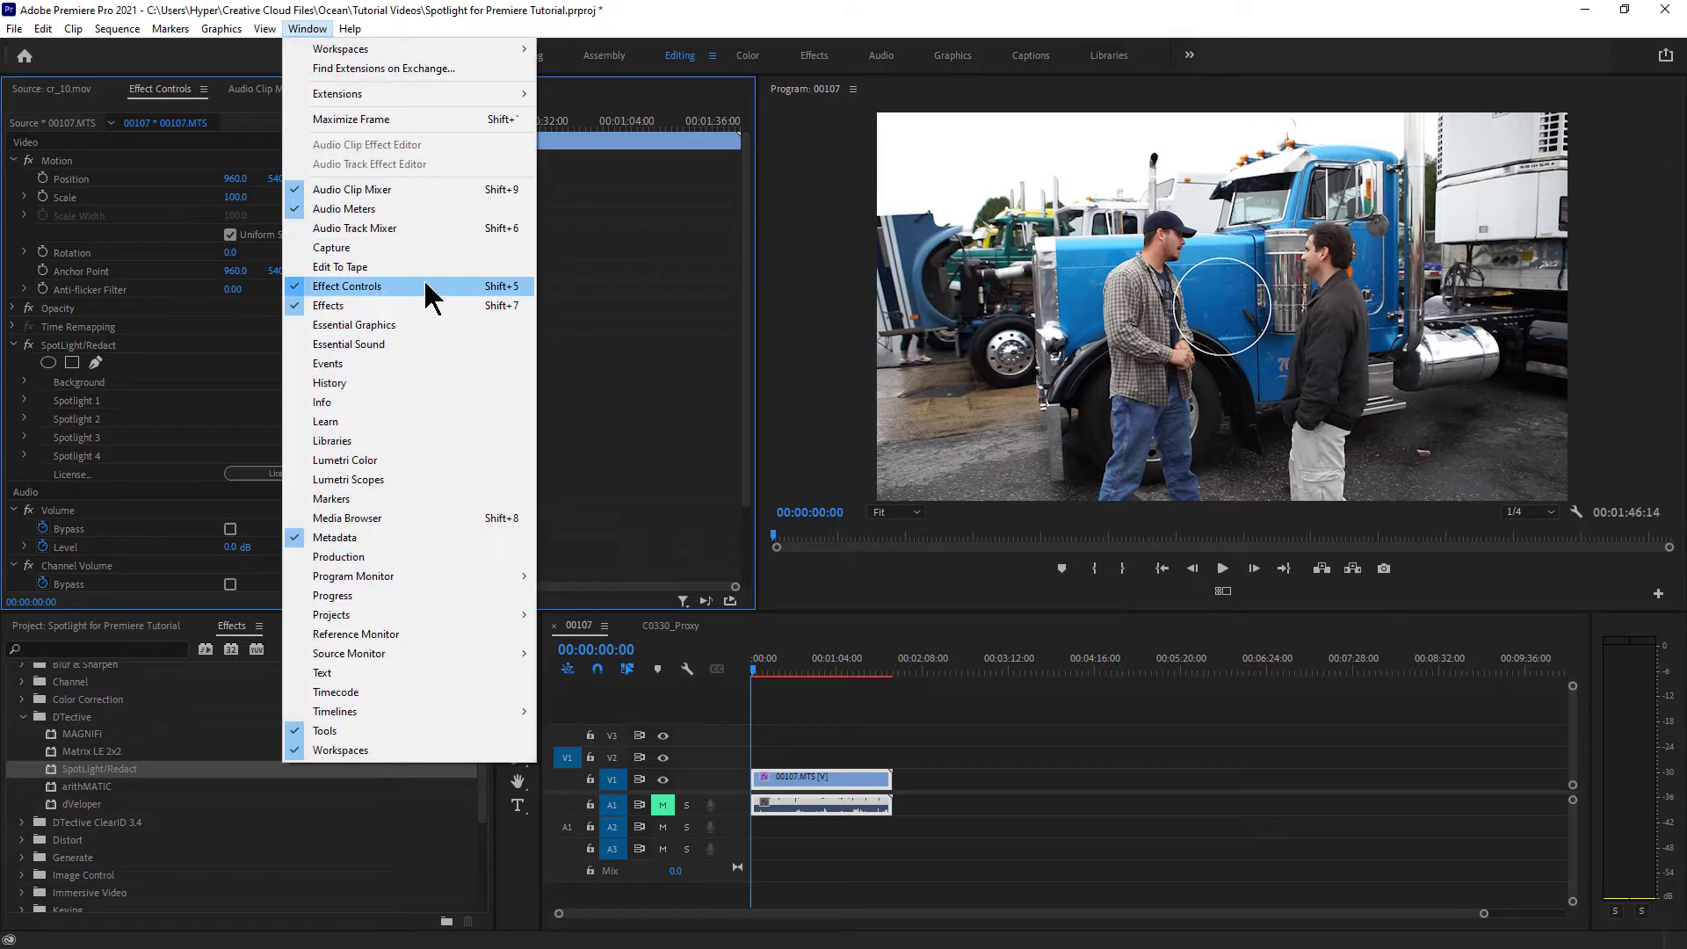
click(478, 283)
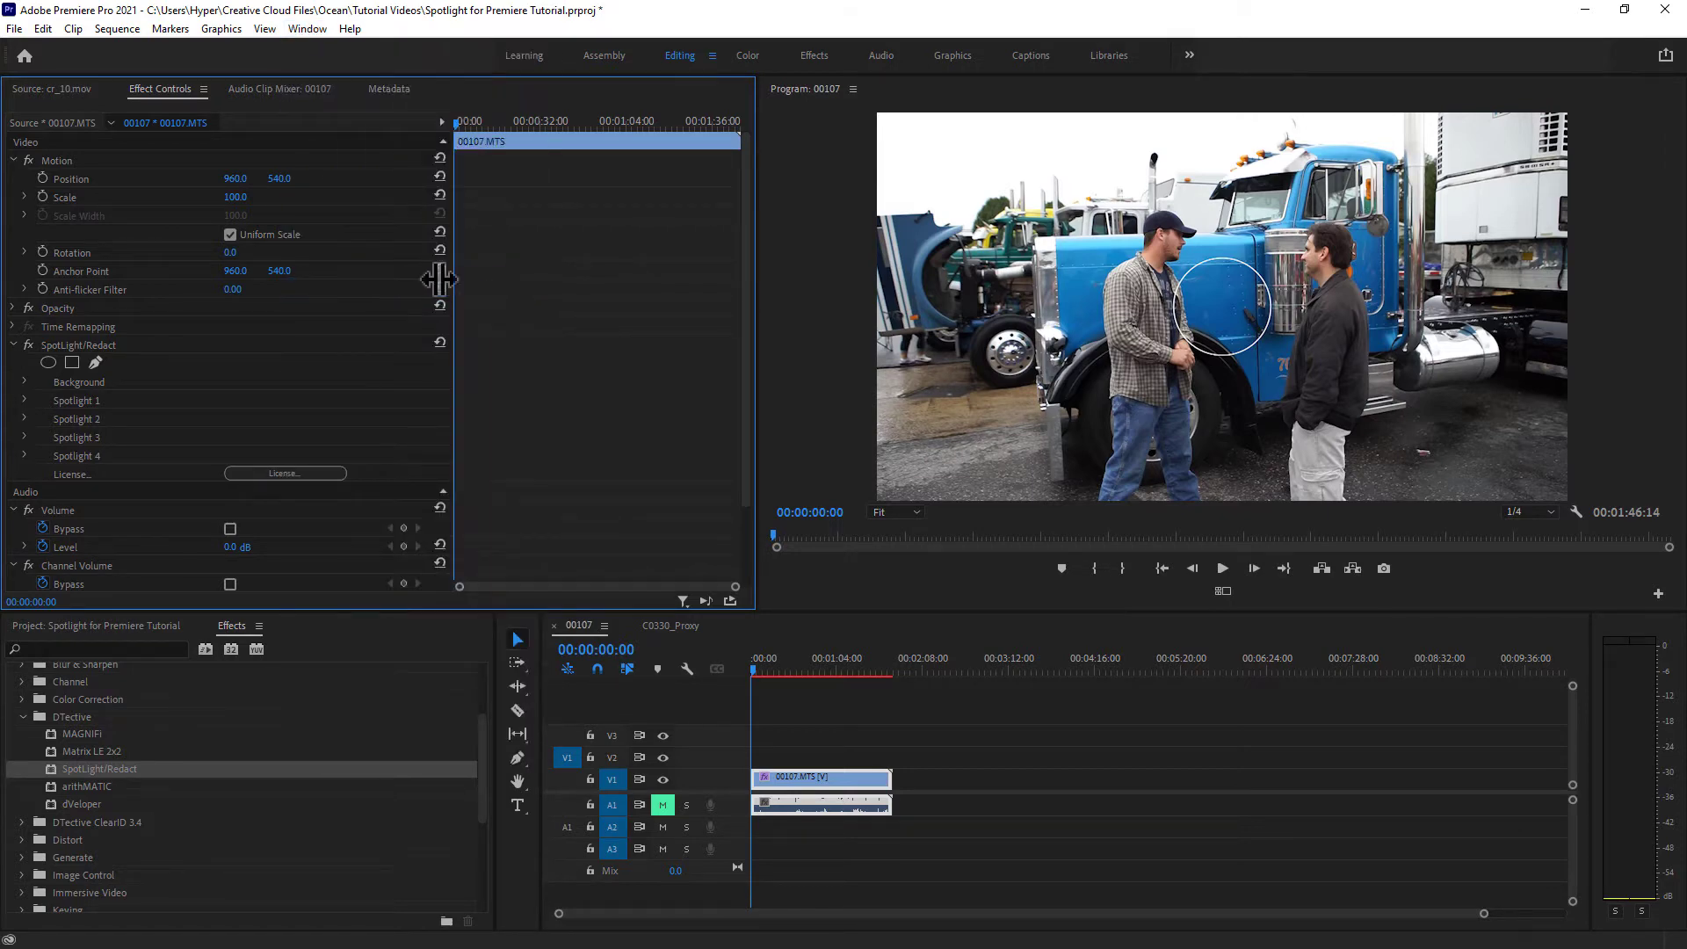
click(103, 351)
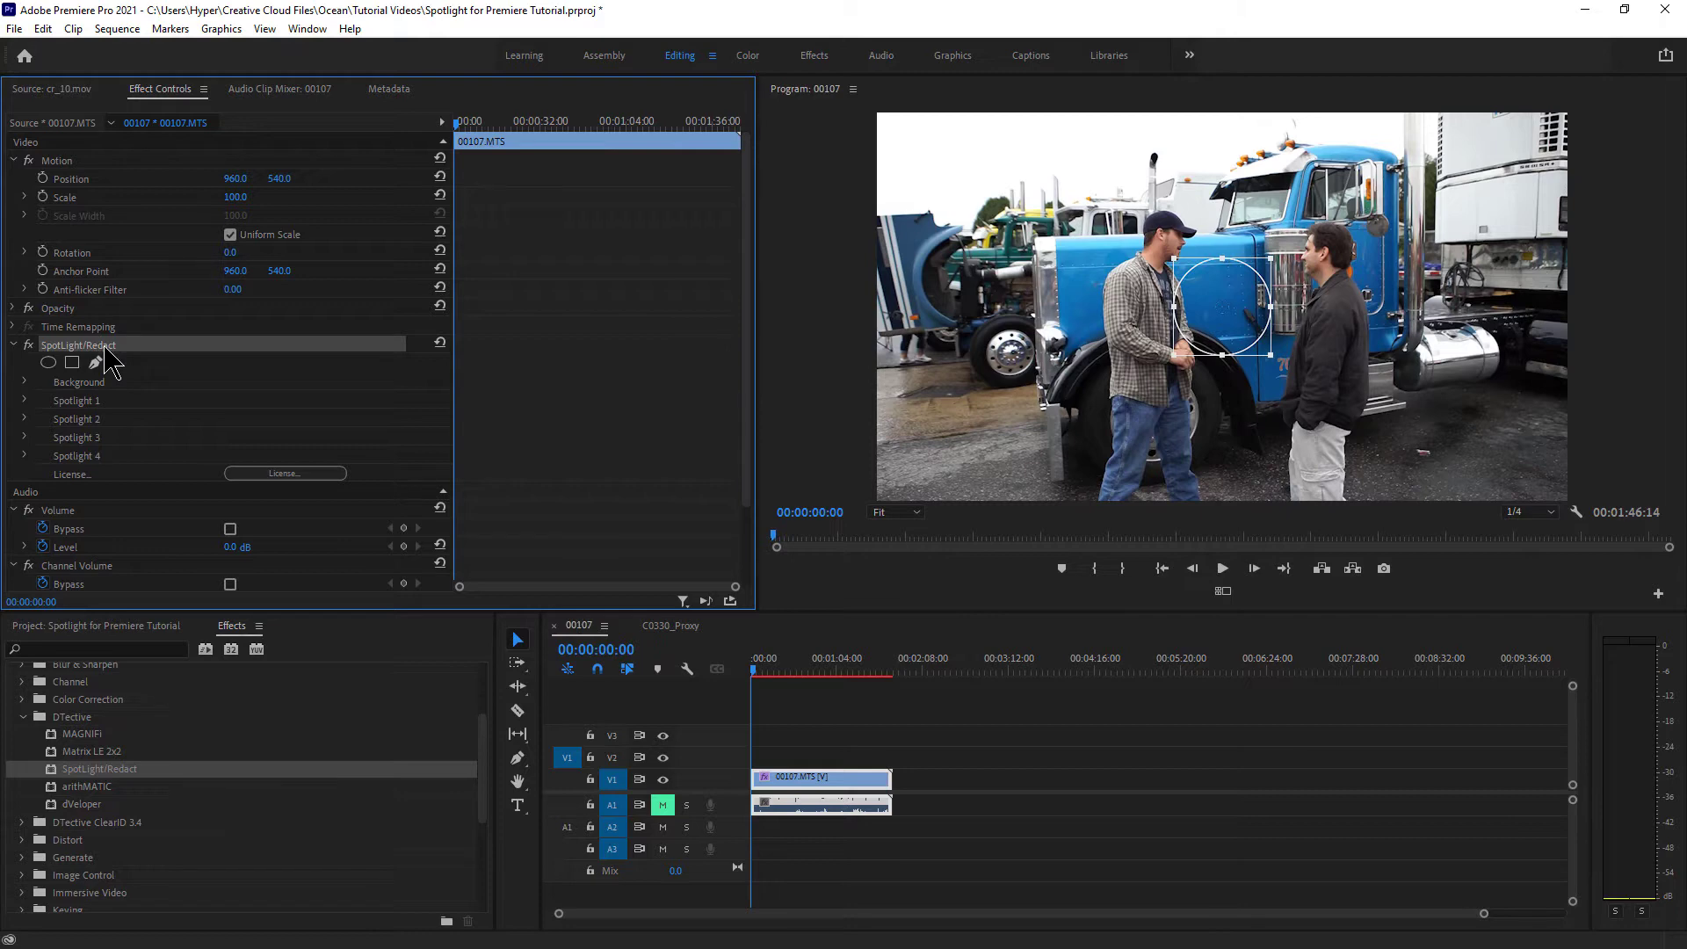
click(1220, 301)
drag(1221, 301, 1327, 260)
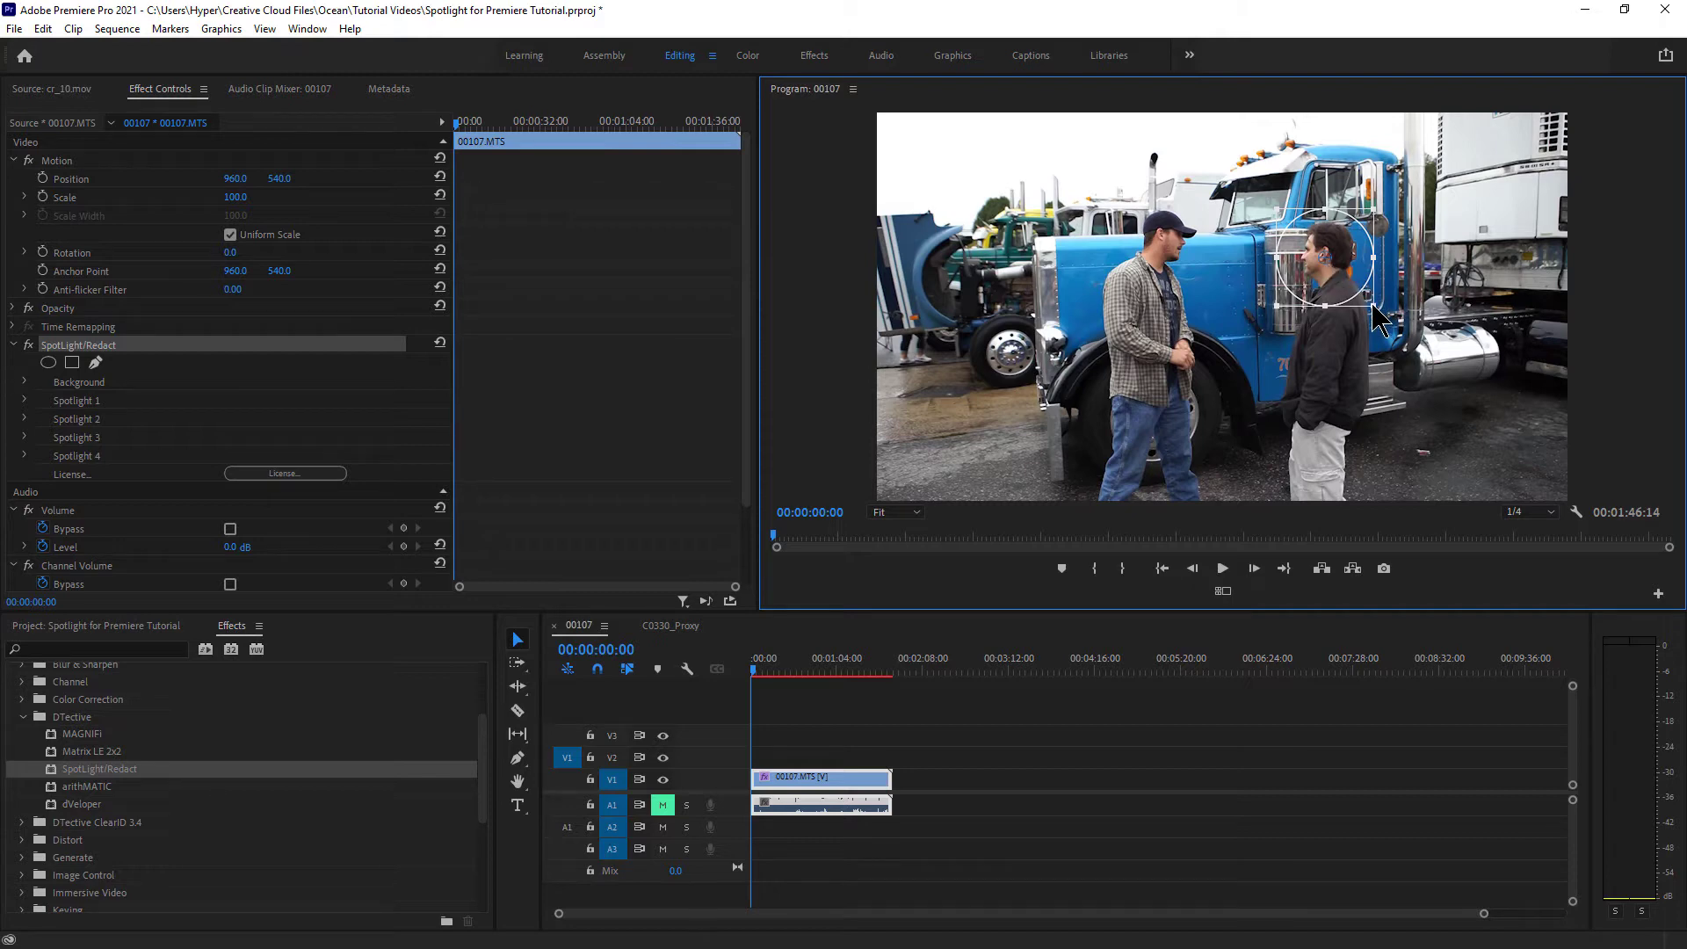
drag(1379, 321, 1324, 258)
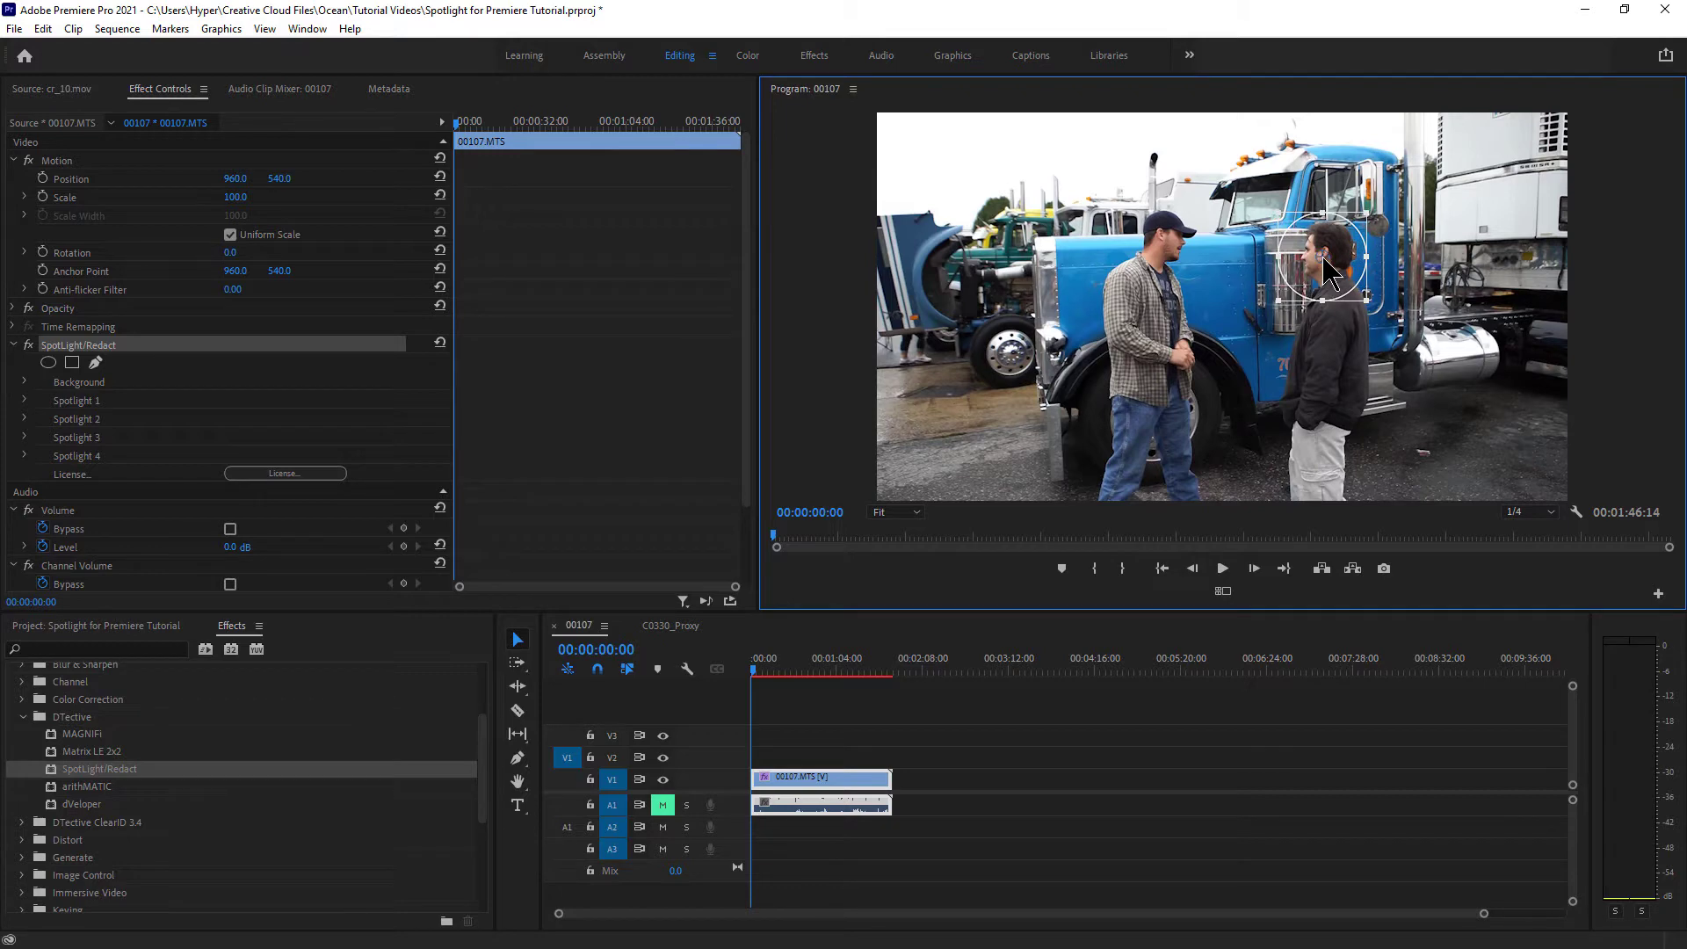
Step: Expand the spotlight's Background settings and set its effect to Blur, after briefly trying Transparent
click(85, 386)
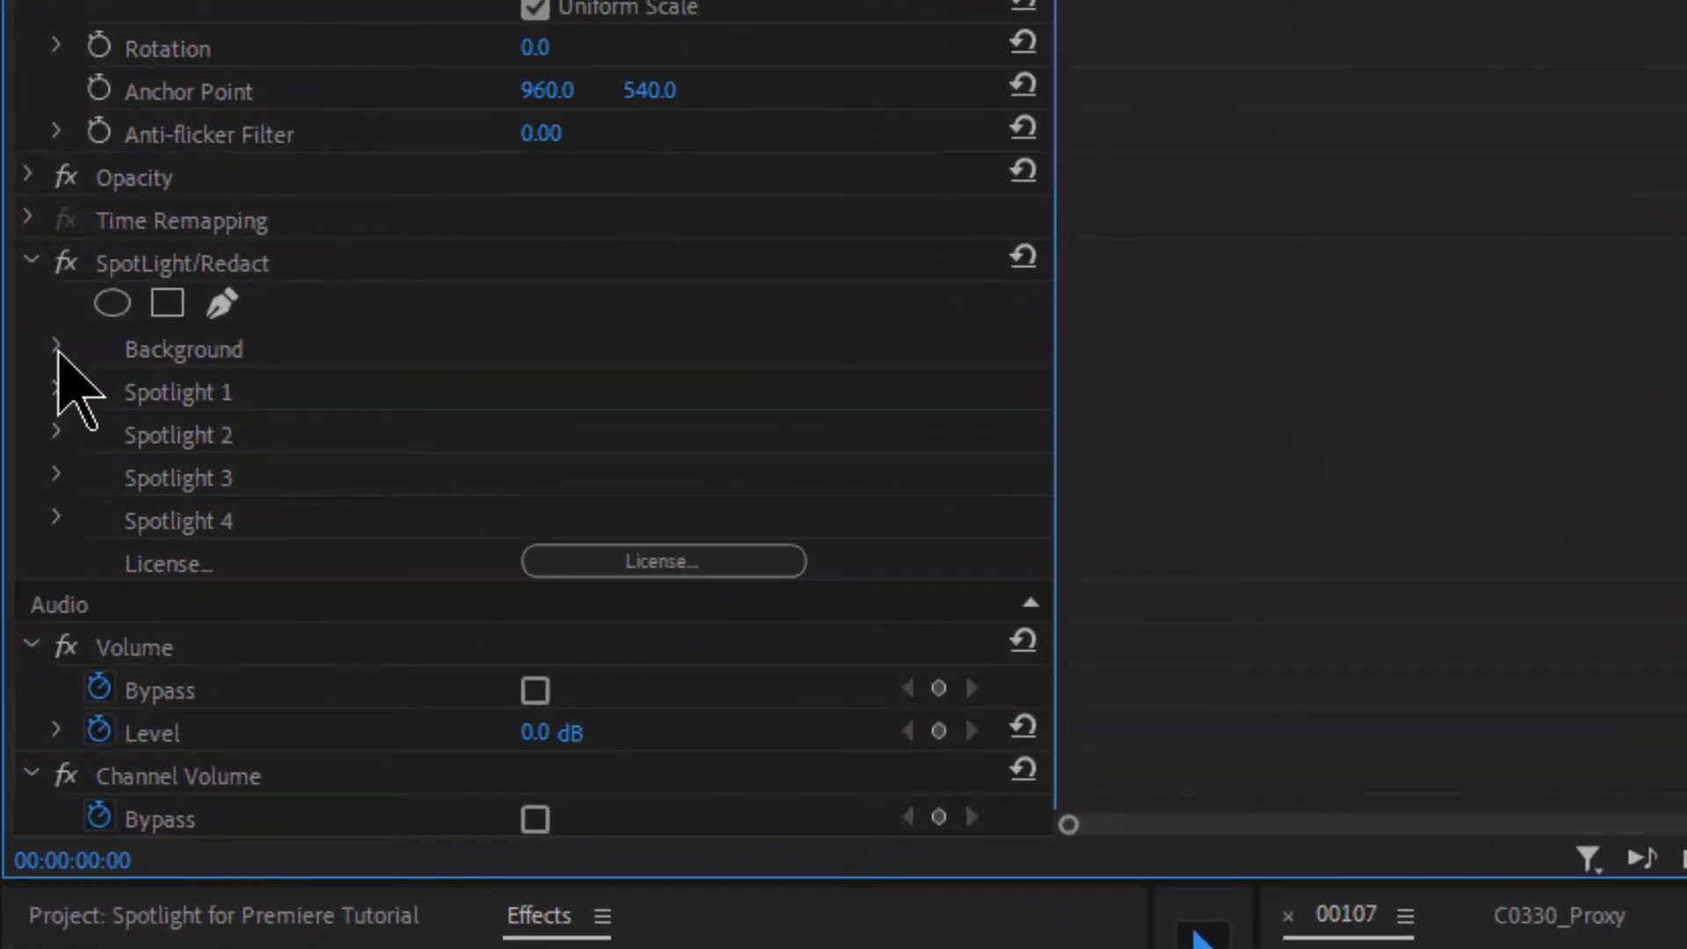
click(56, 349)
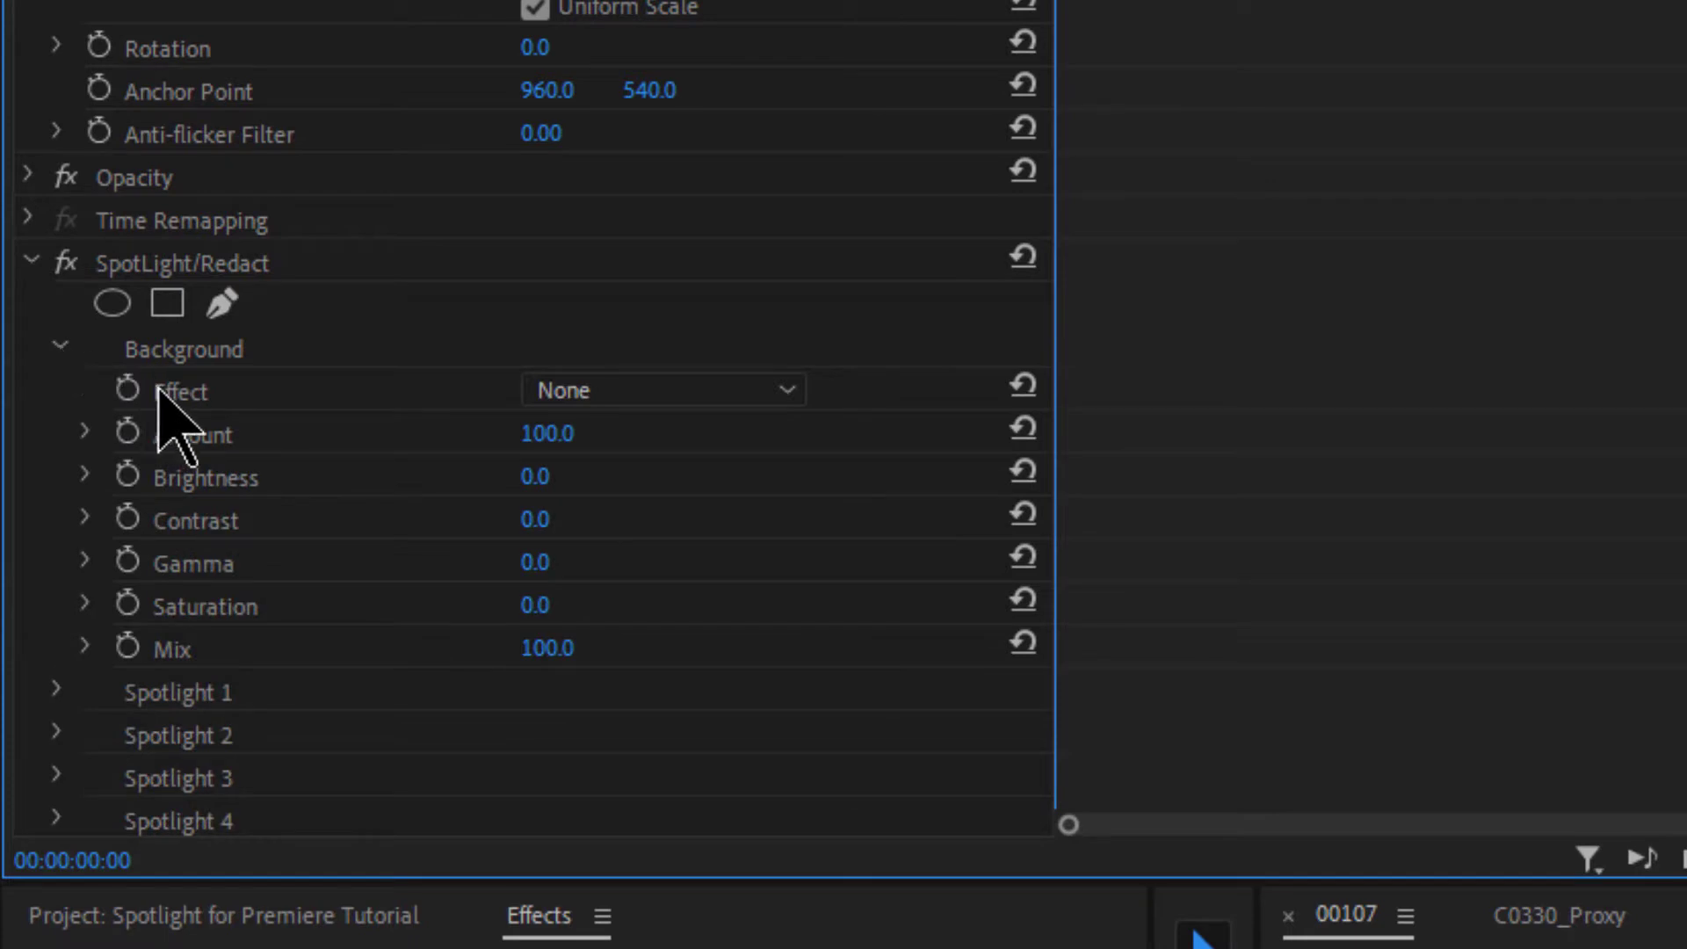
click(778, 397)
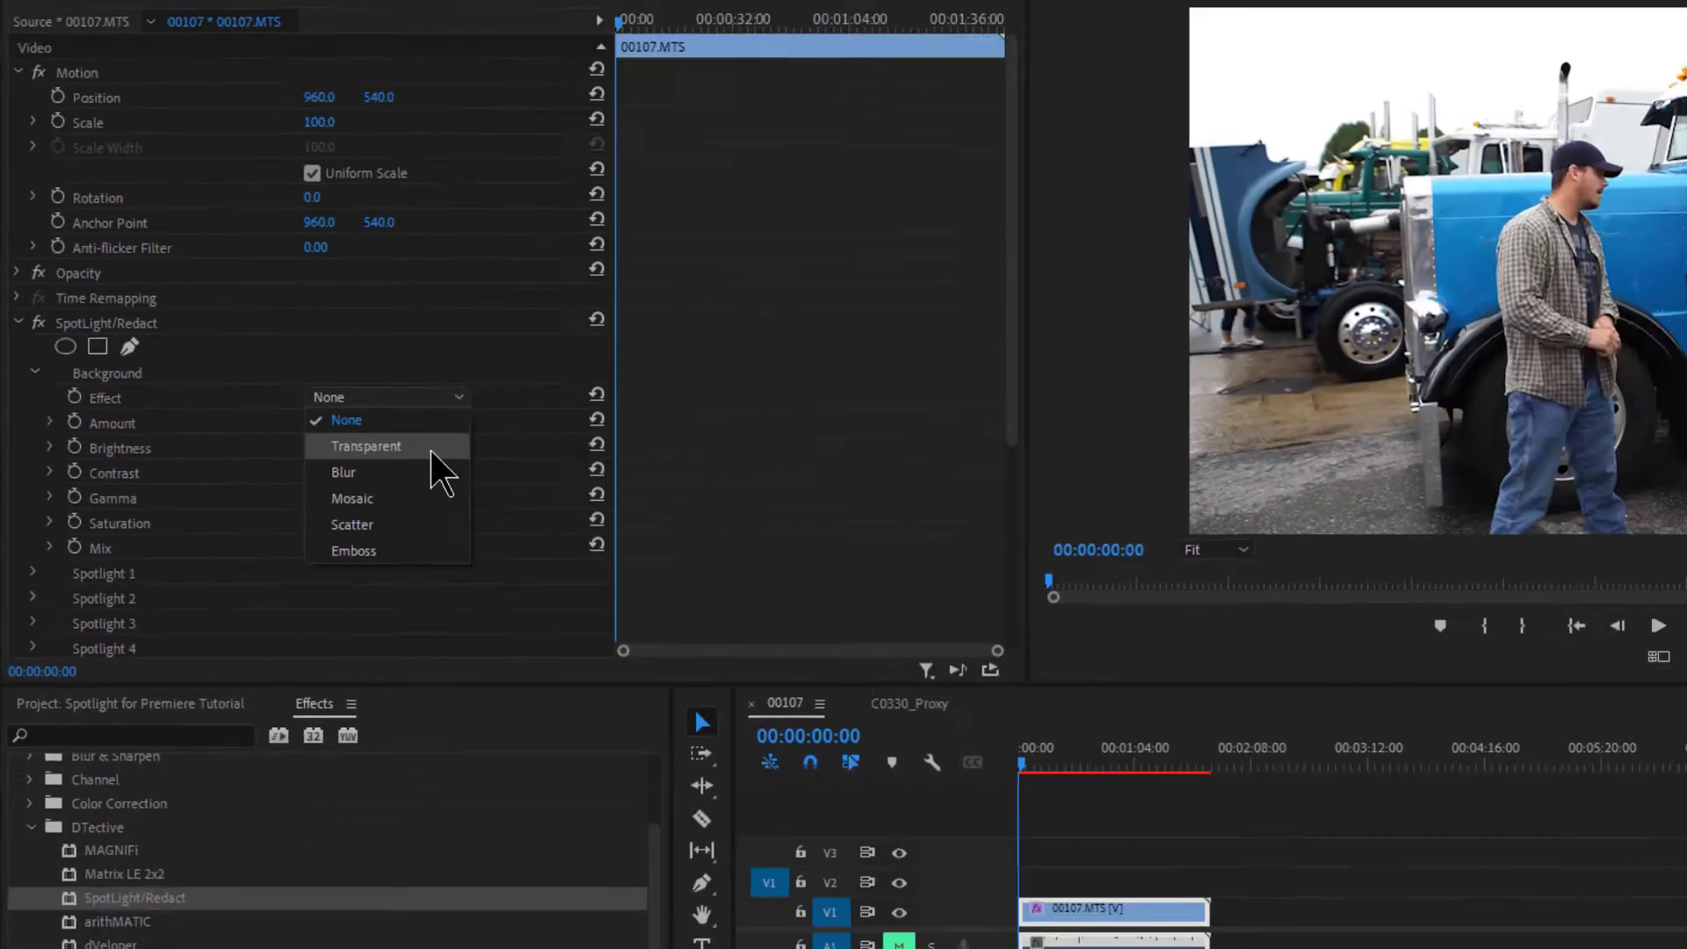
click(432, 453)
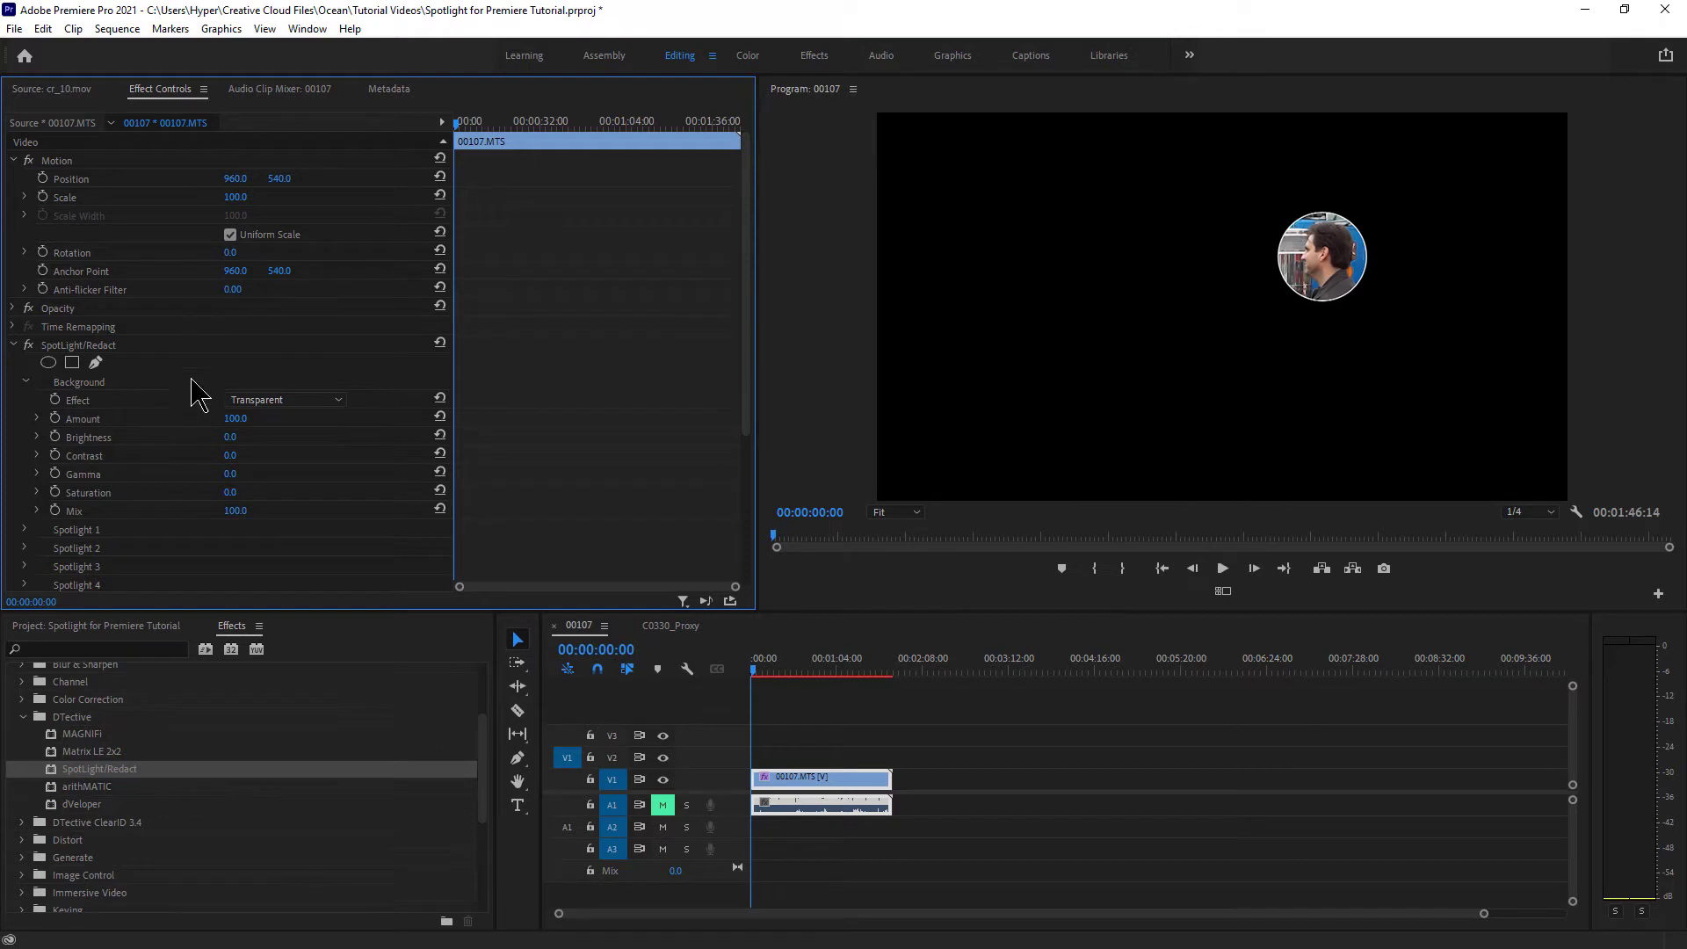
click(324, 401)
click(306, 455)
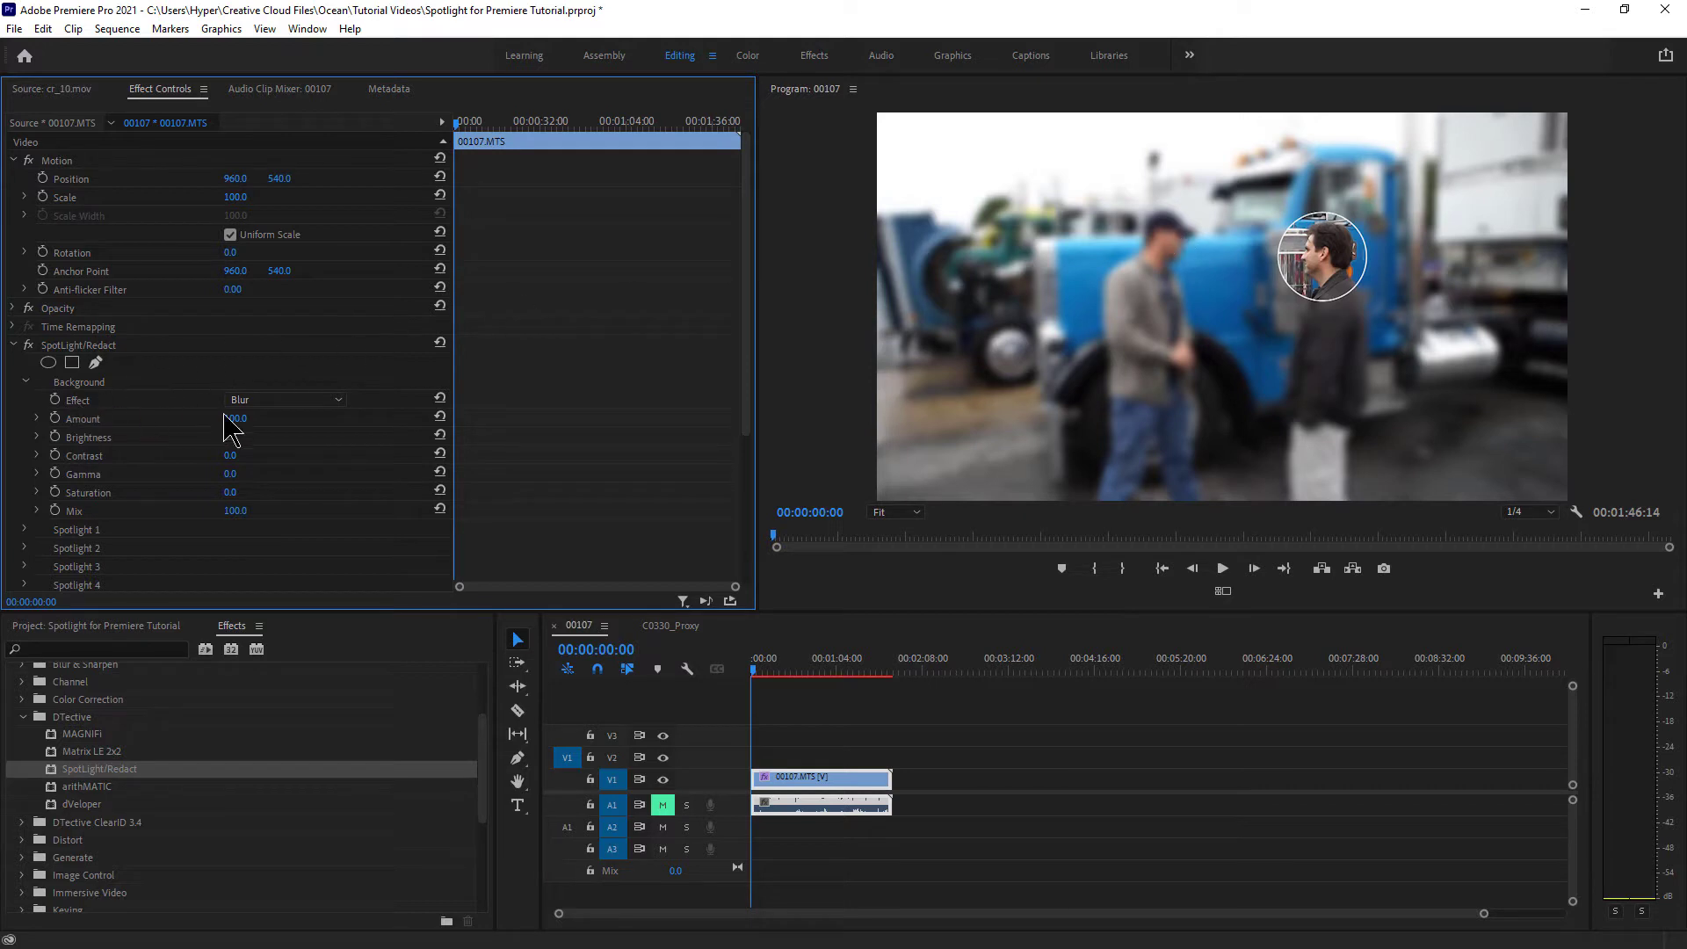
click(38, 419)
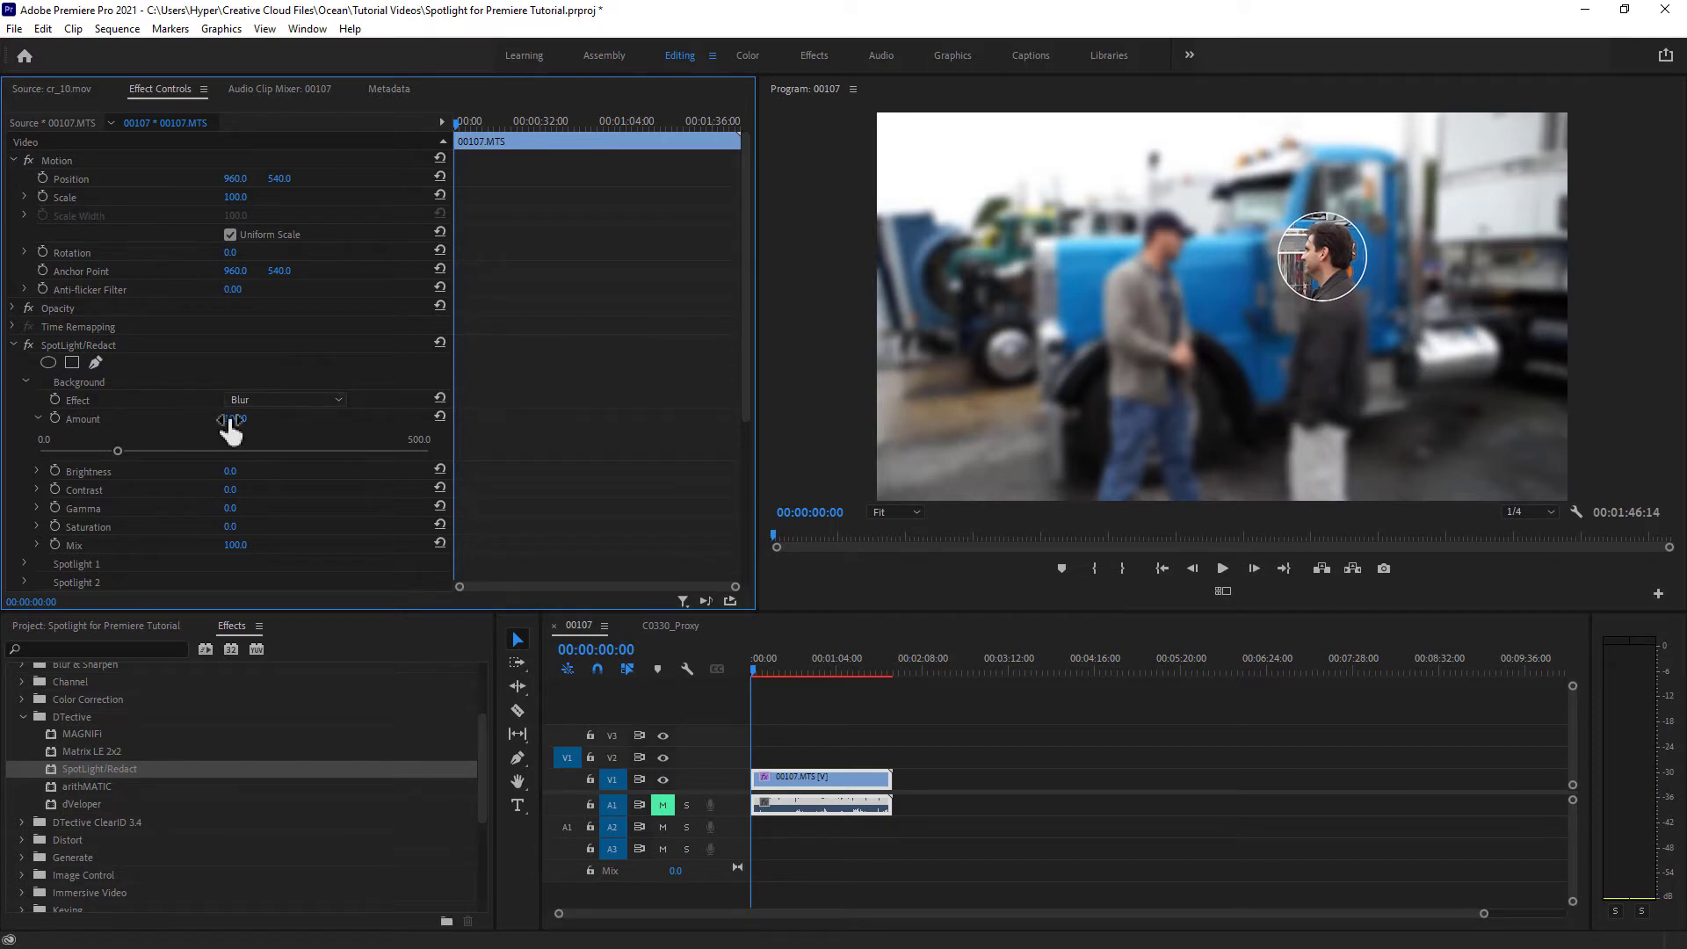
drag(118, 451, 235, 451)
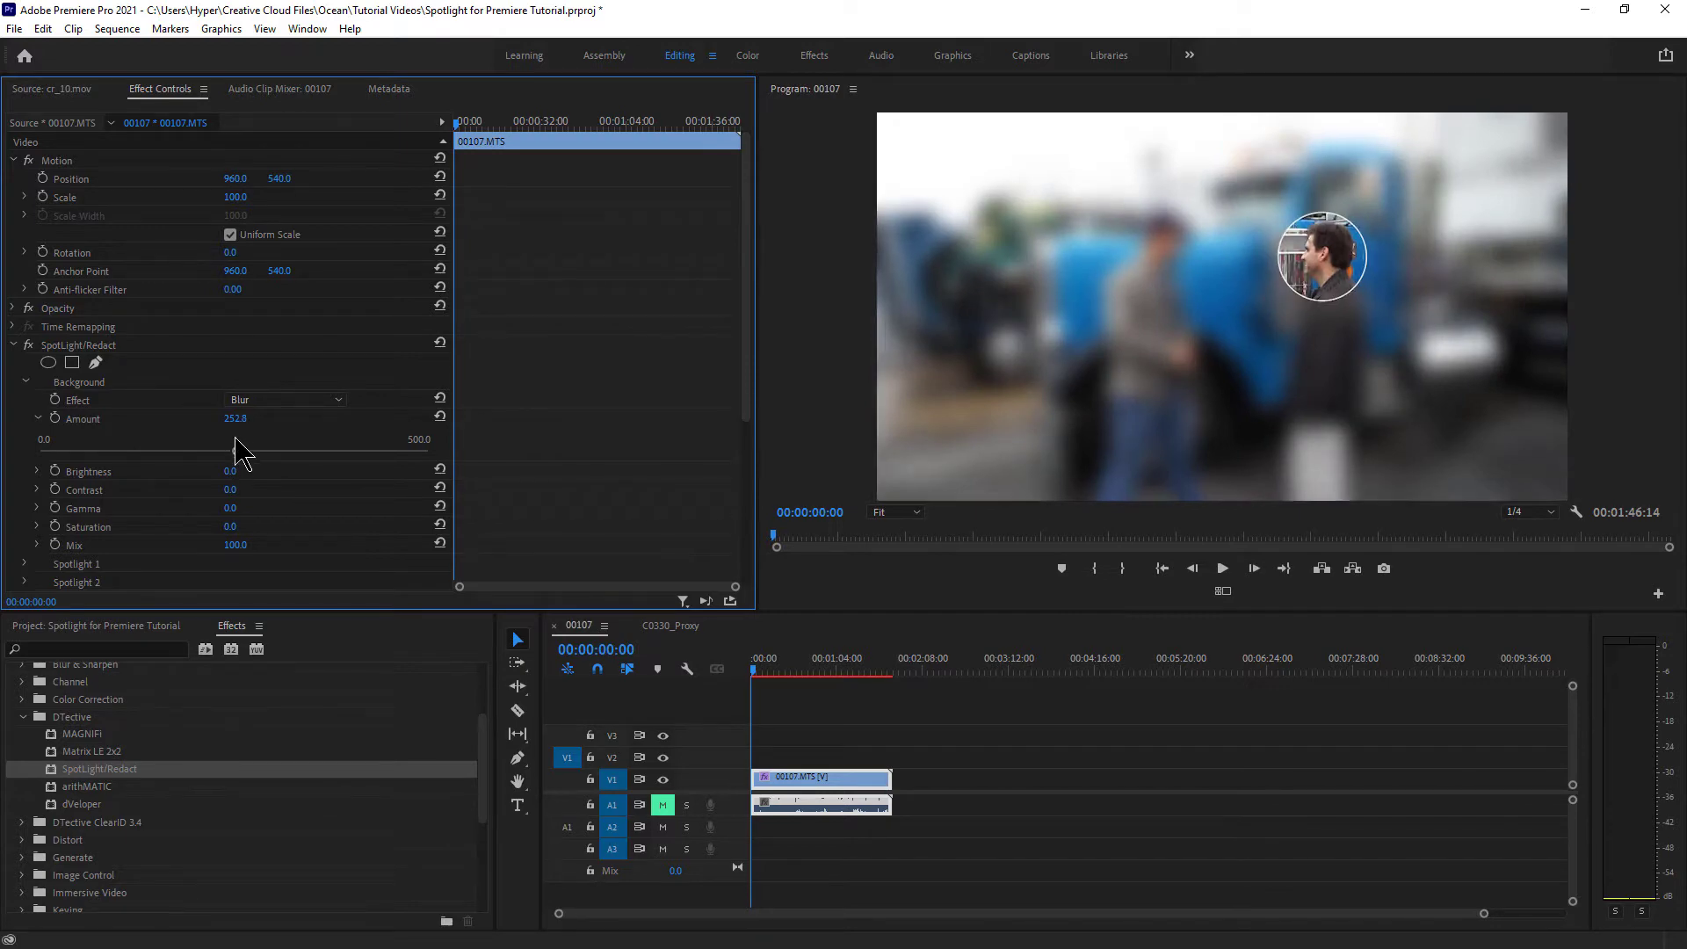
drag(239, 451, 202, 486)
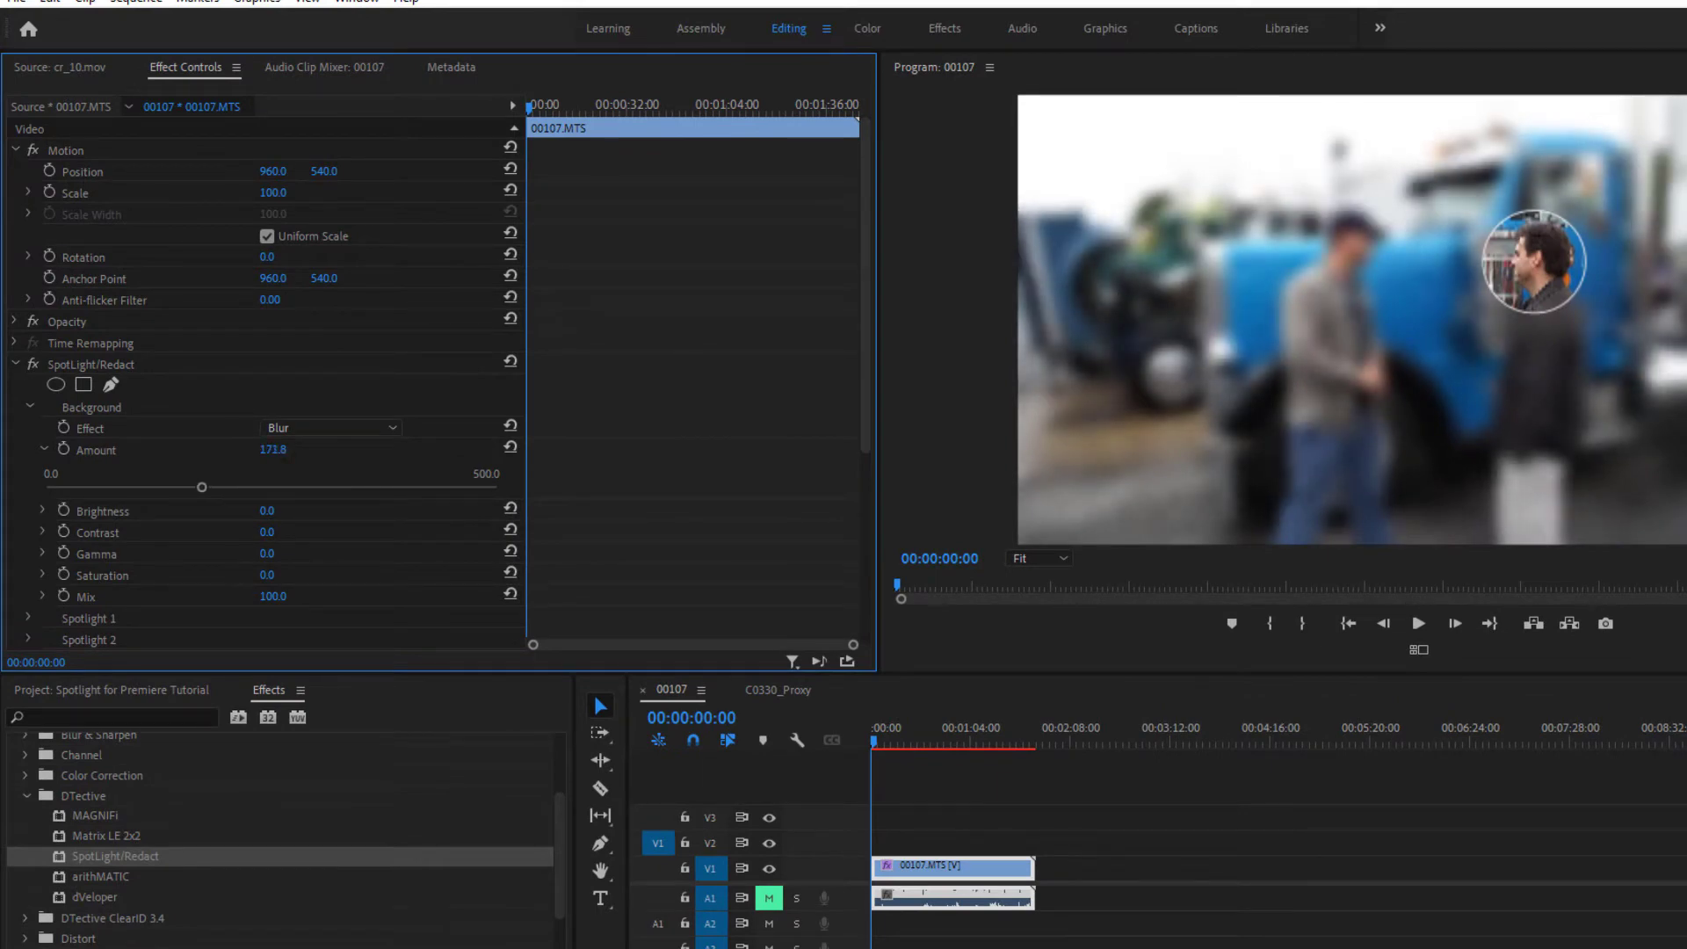
click(277, 451)
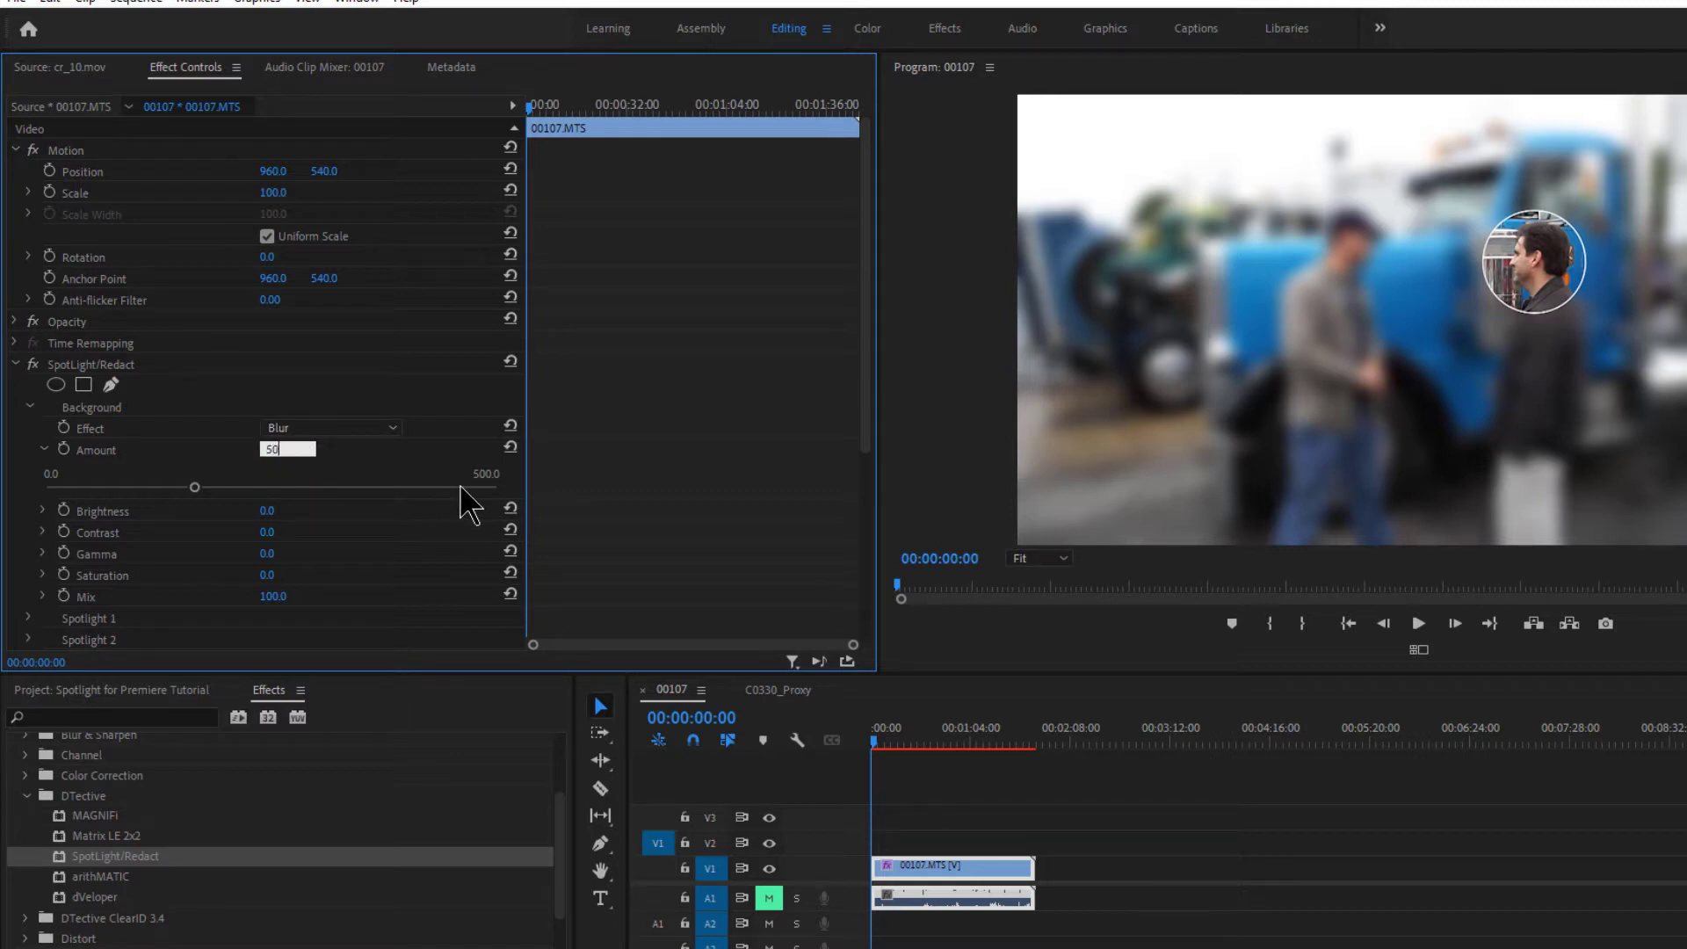
key(Return)
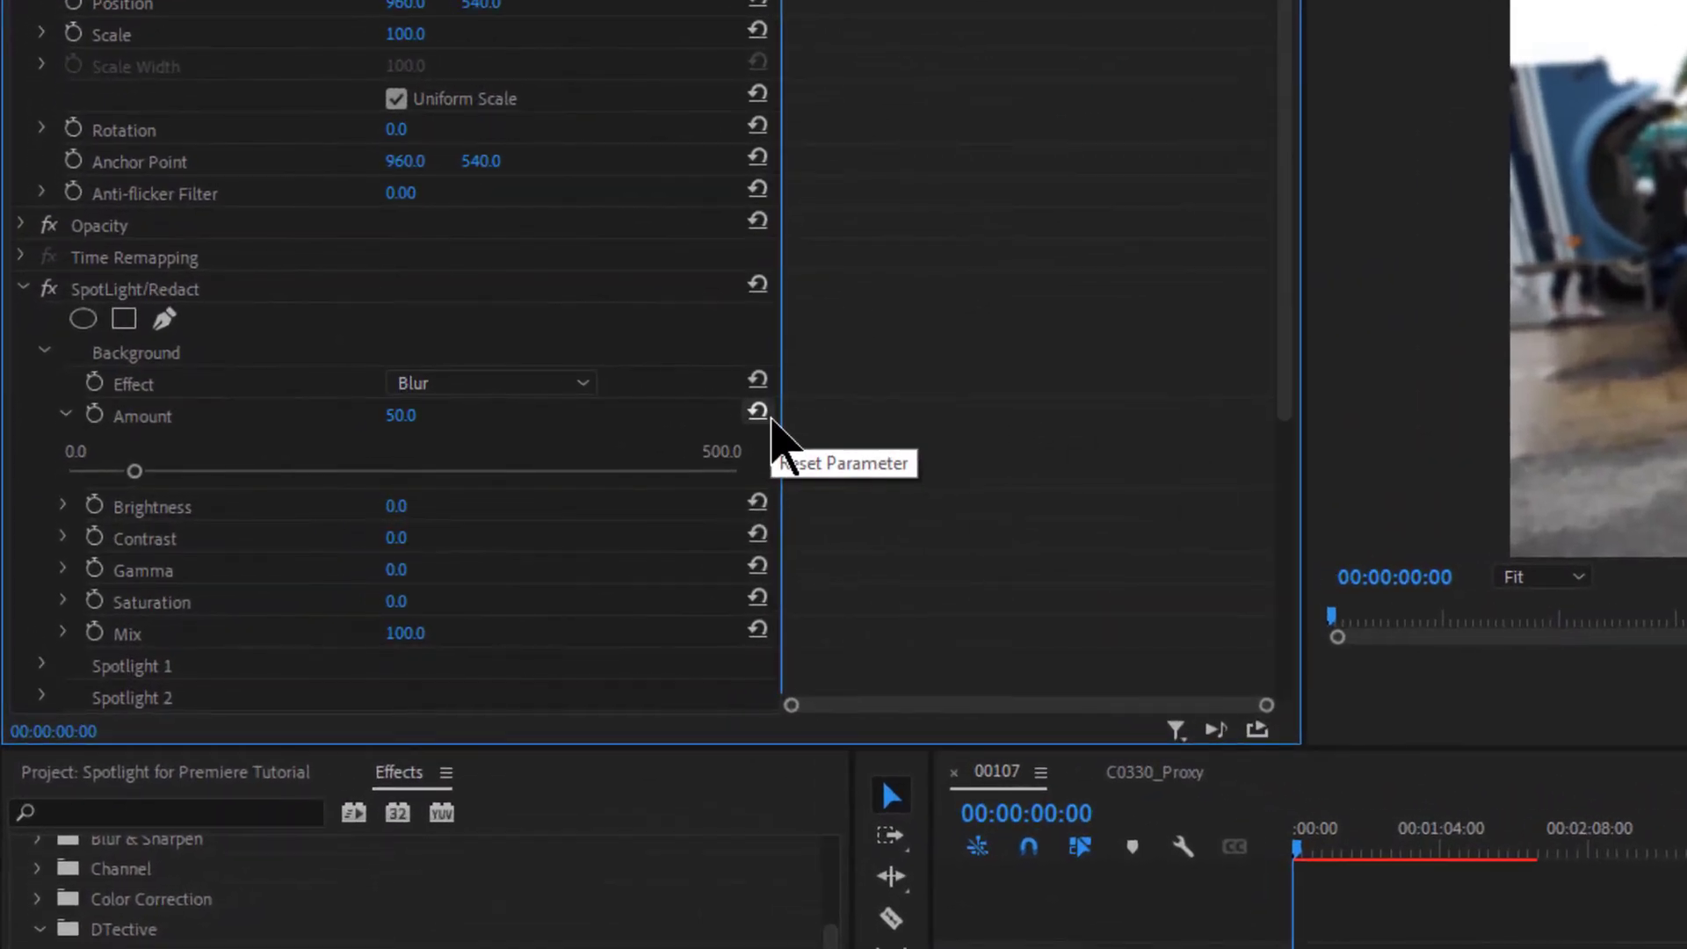
click(761, 412)
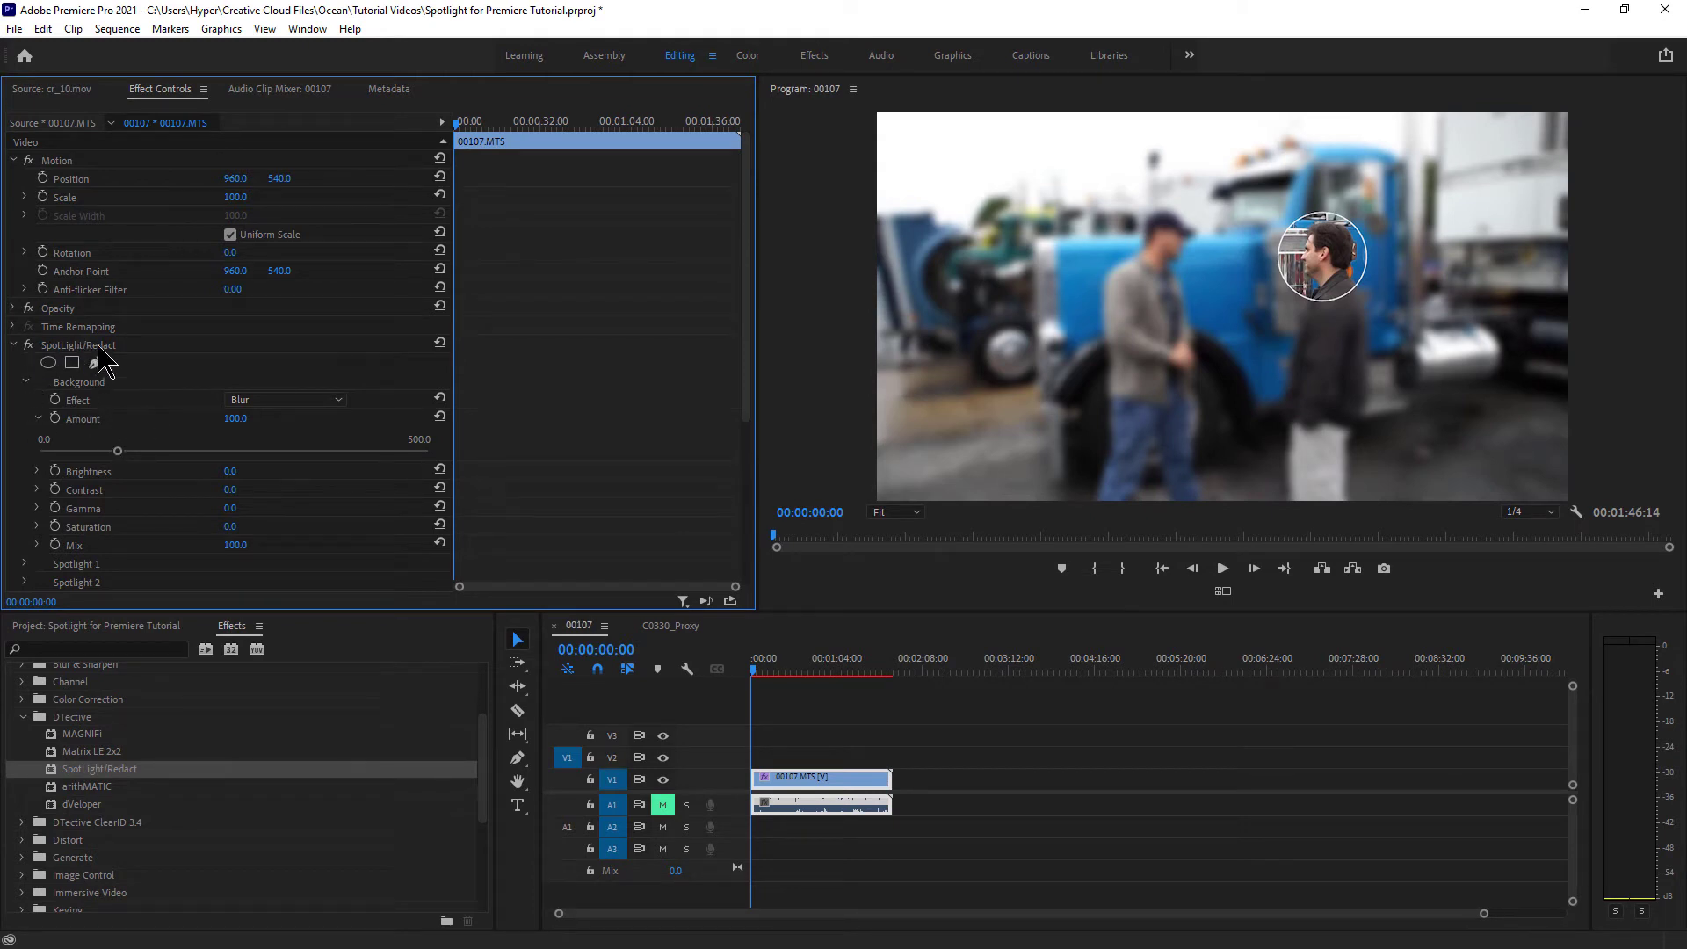
Step: Reset the SpotLight/Redact effect, then undo the reset
click(440, 343)
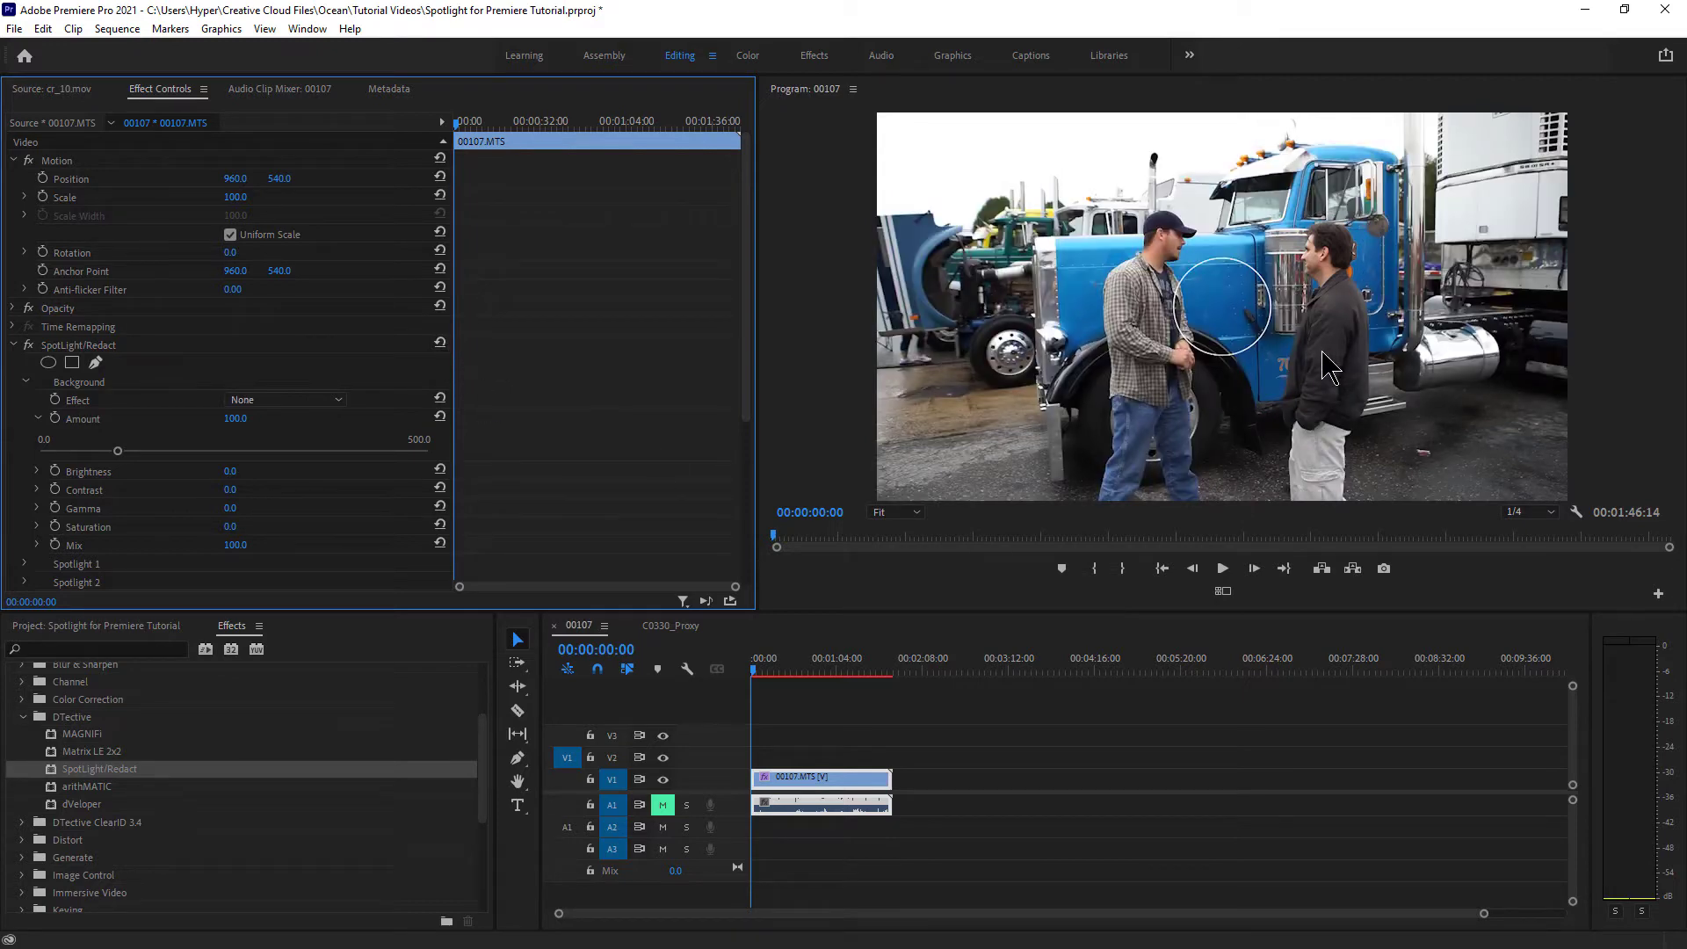
click(43, 29)
click(64, 48)
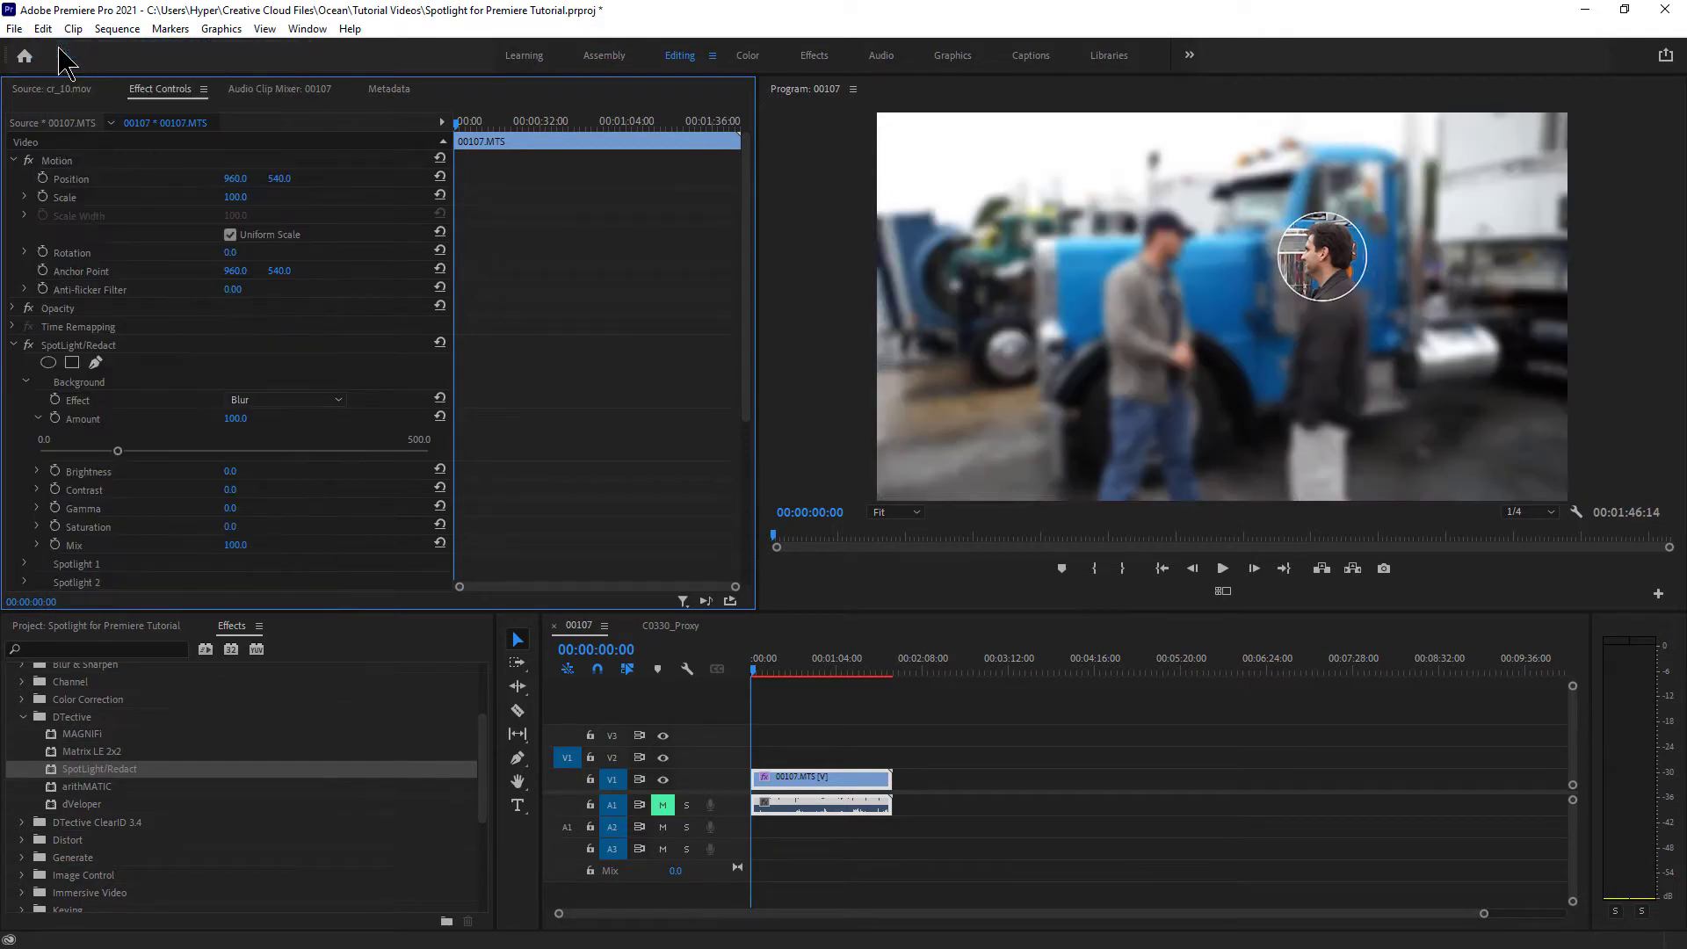
Step: Preview Mosaic, Scatter and Emboss as the background effect, then set it to None
click(329, 400)
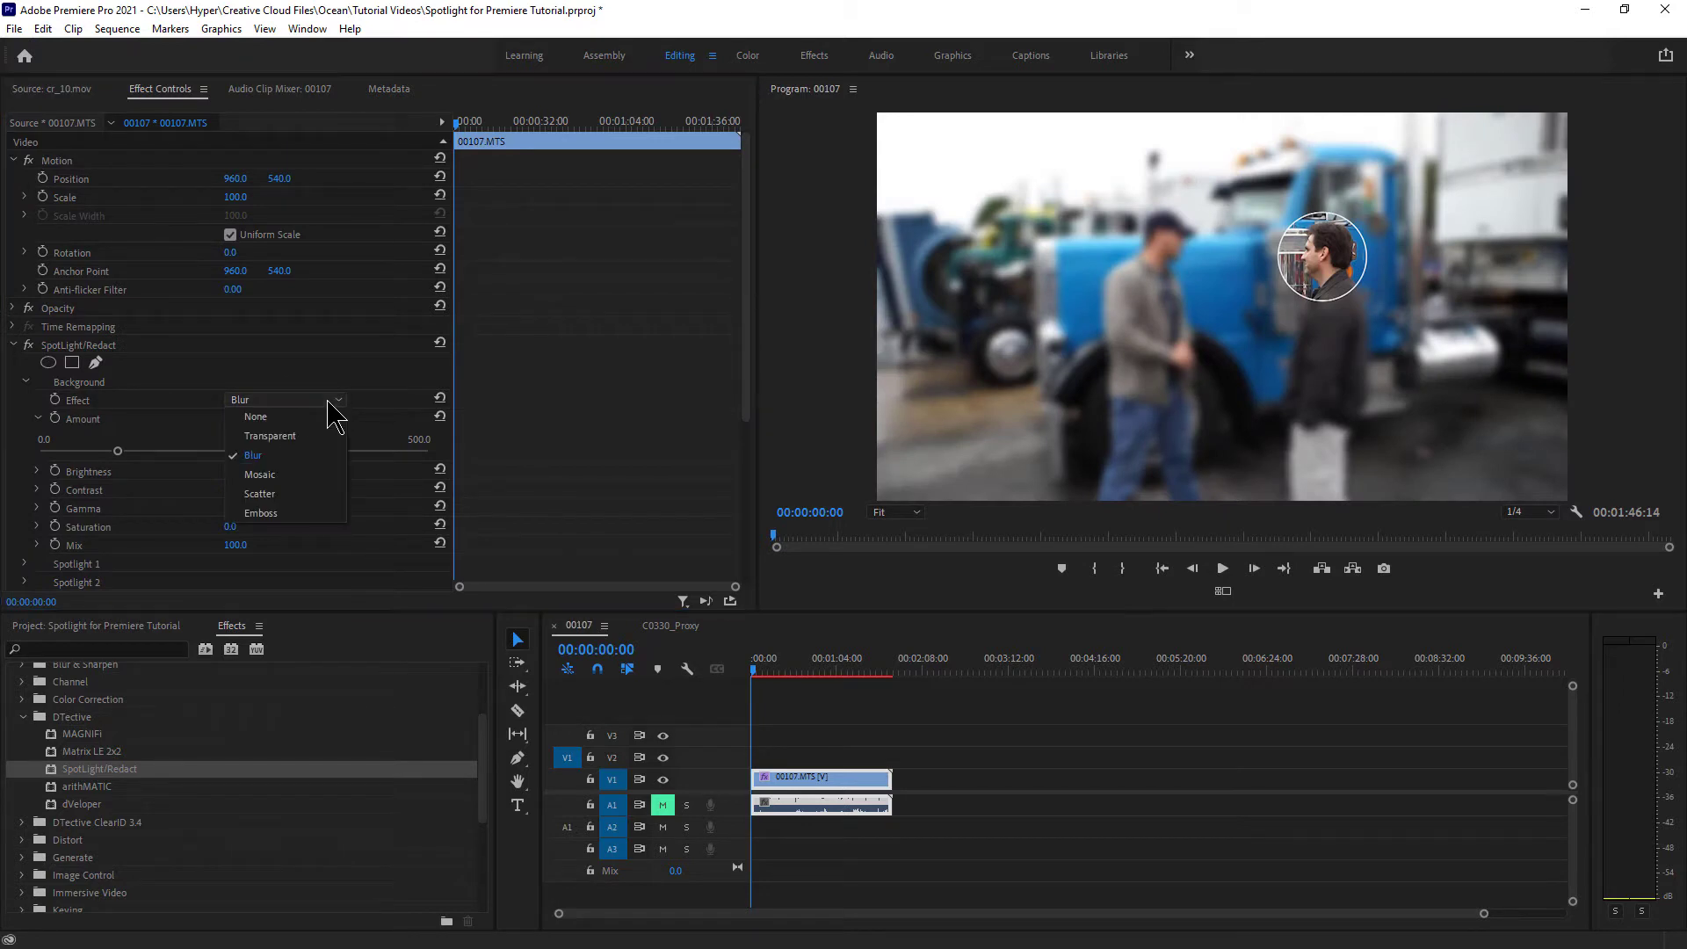
click(312, 484)
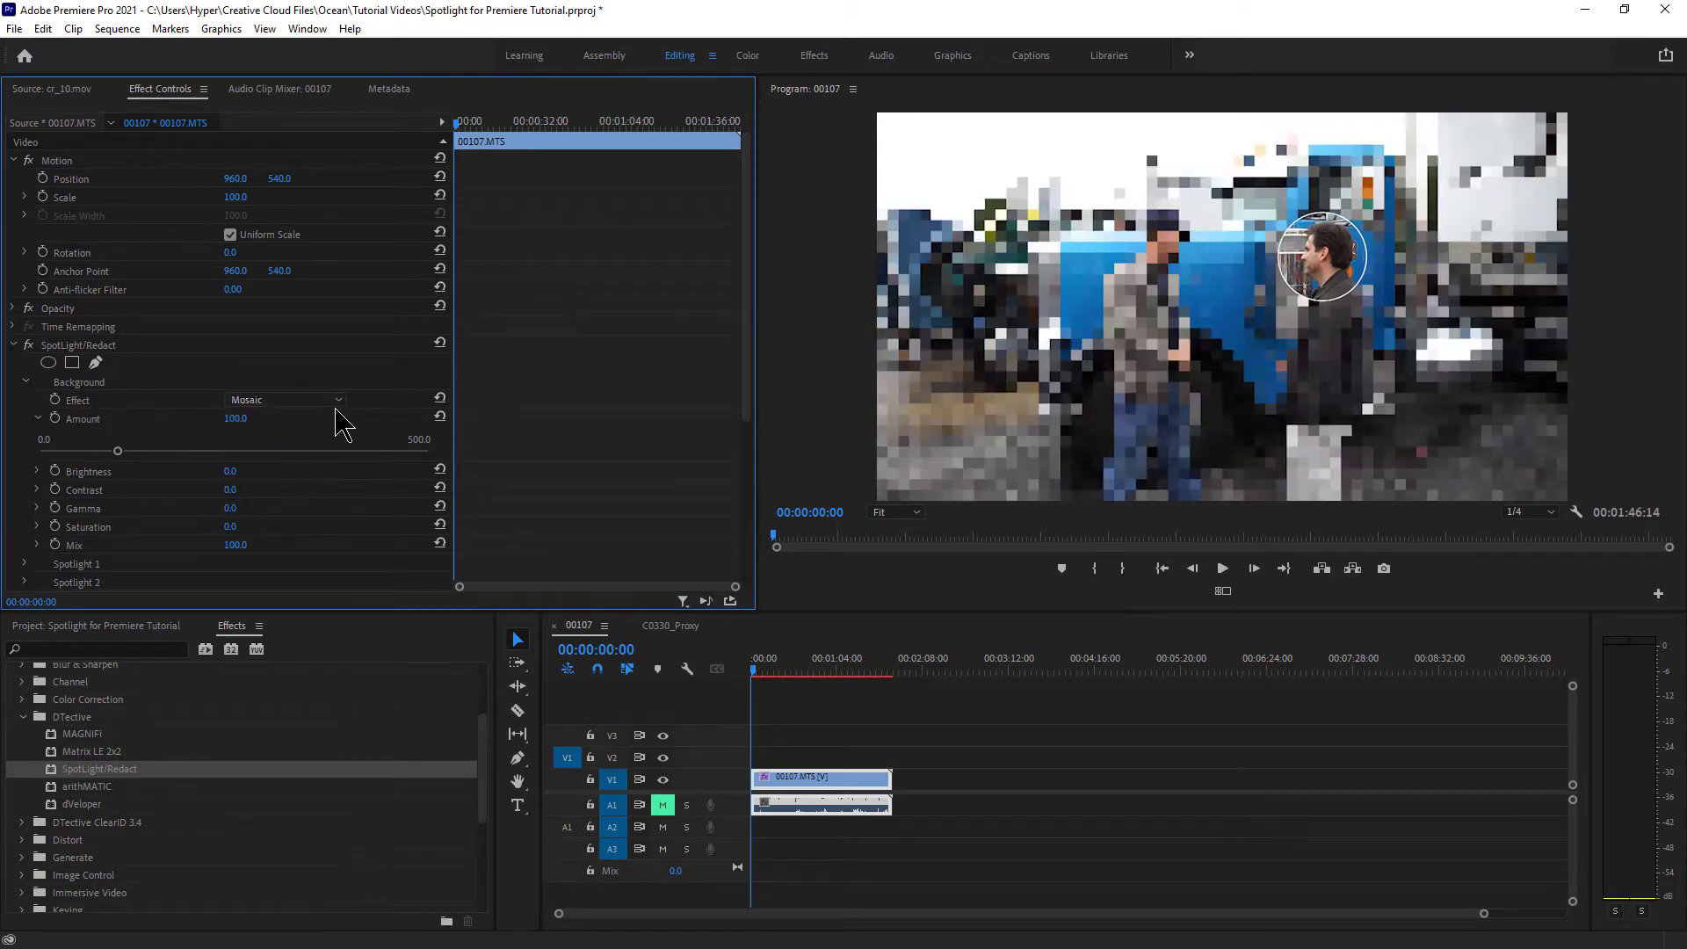
click(339, 403)
click(293, 493)
click(337, 400)
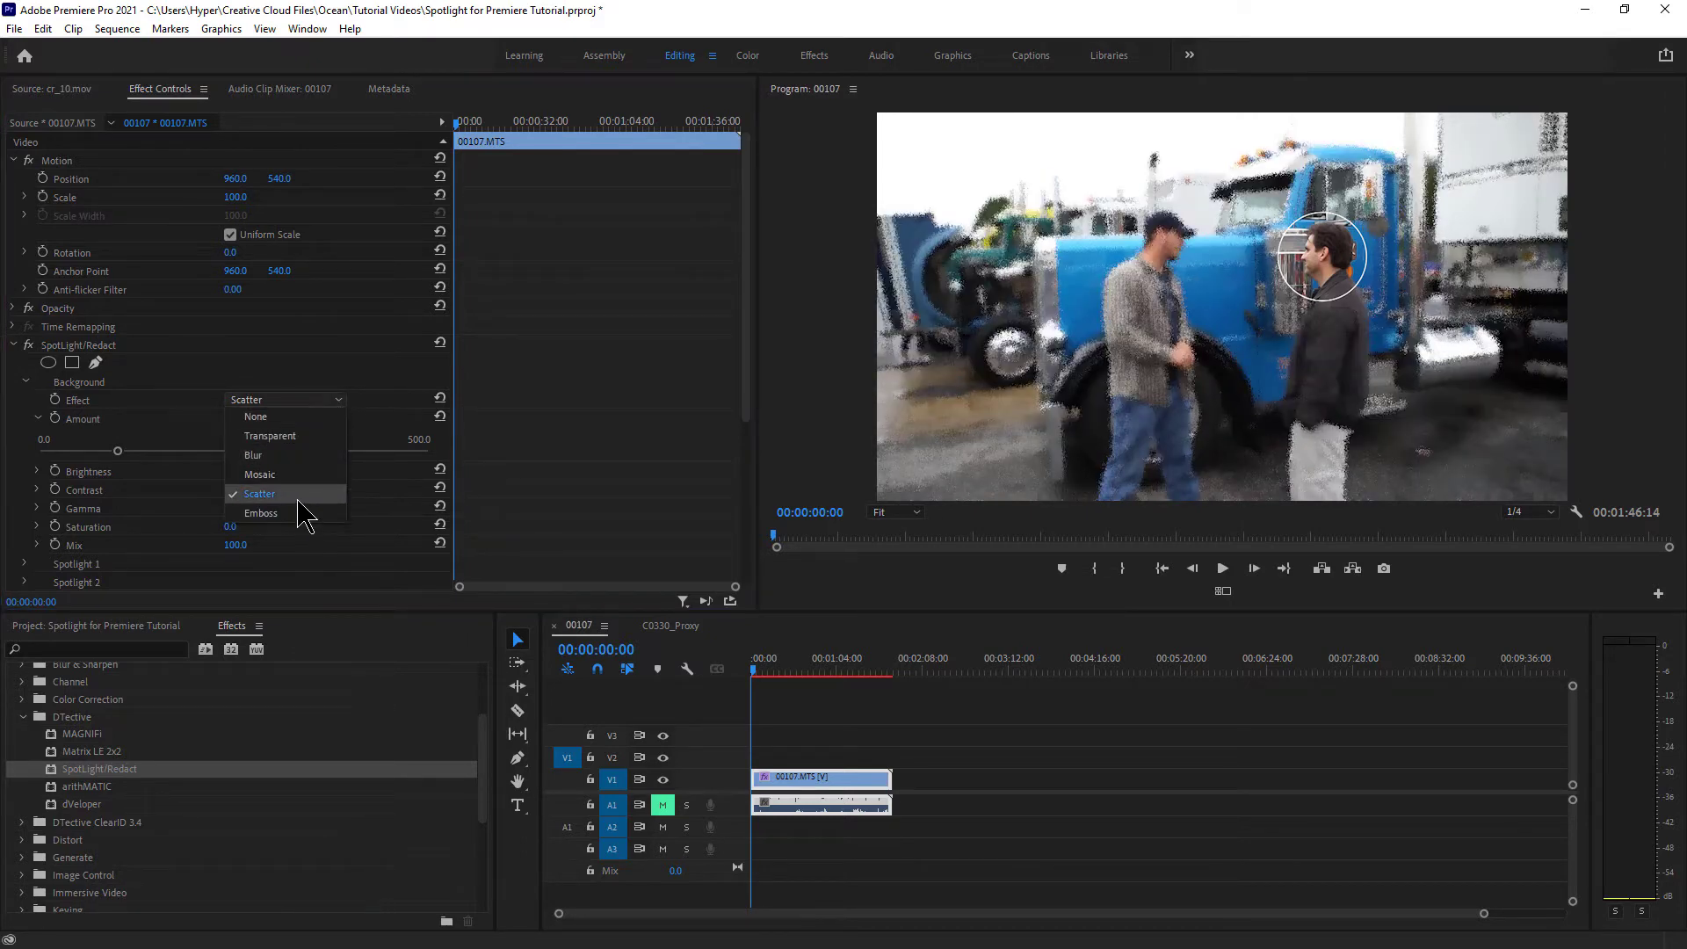
click(304, 516)
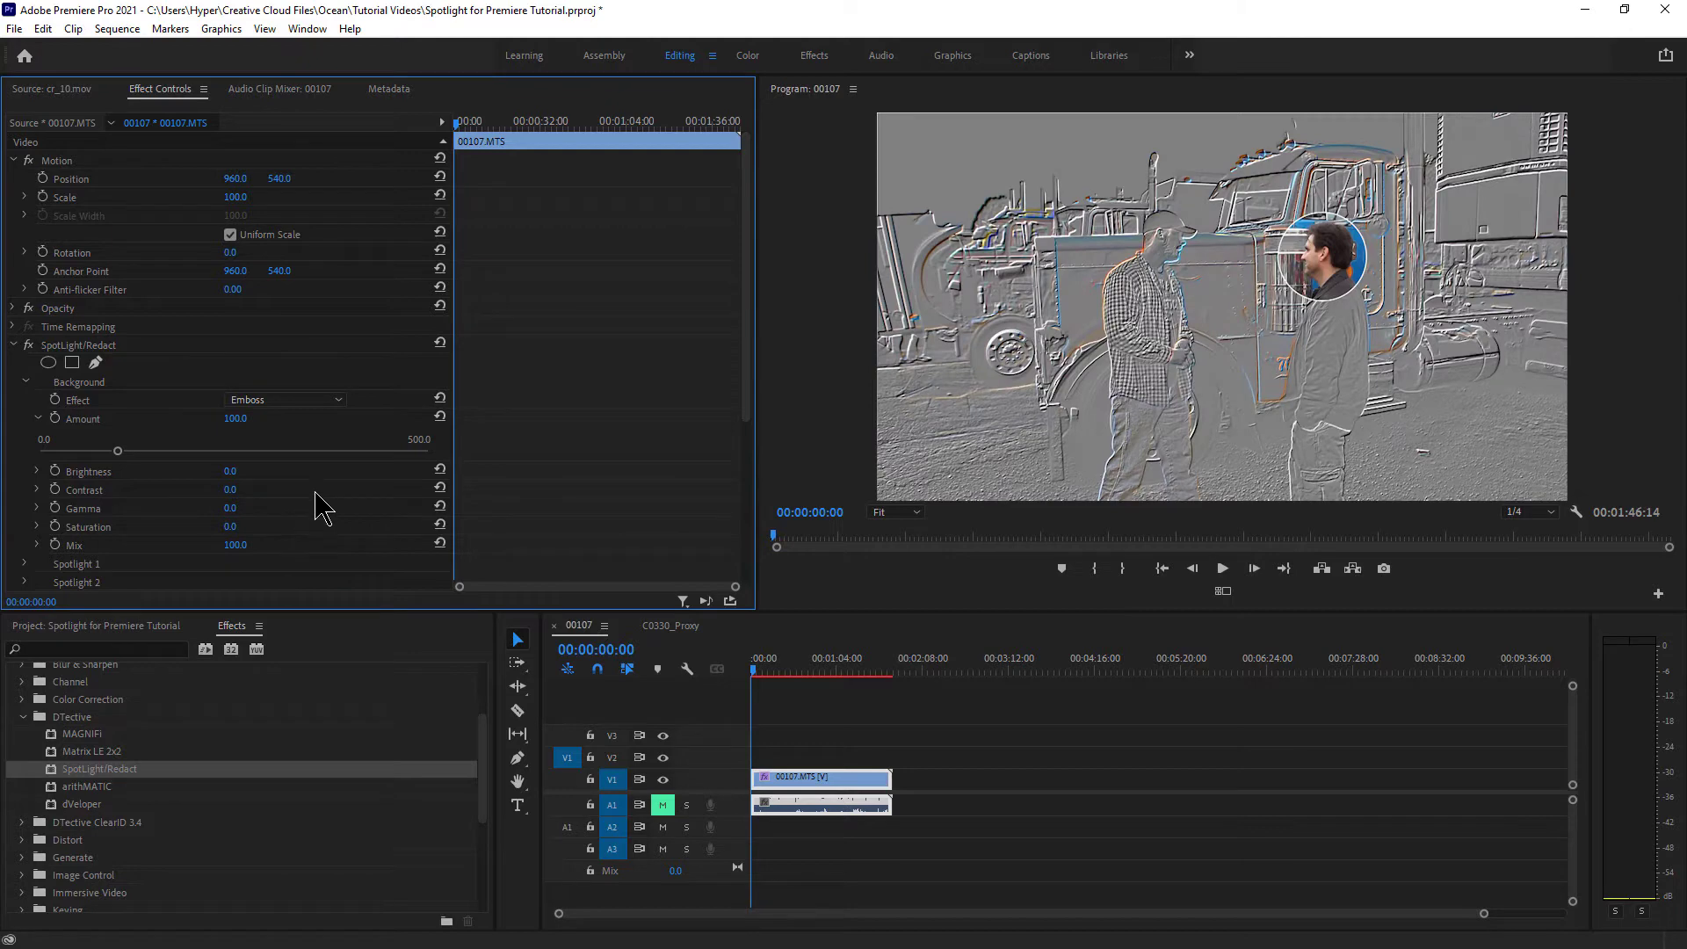
click(325, 401)
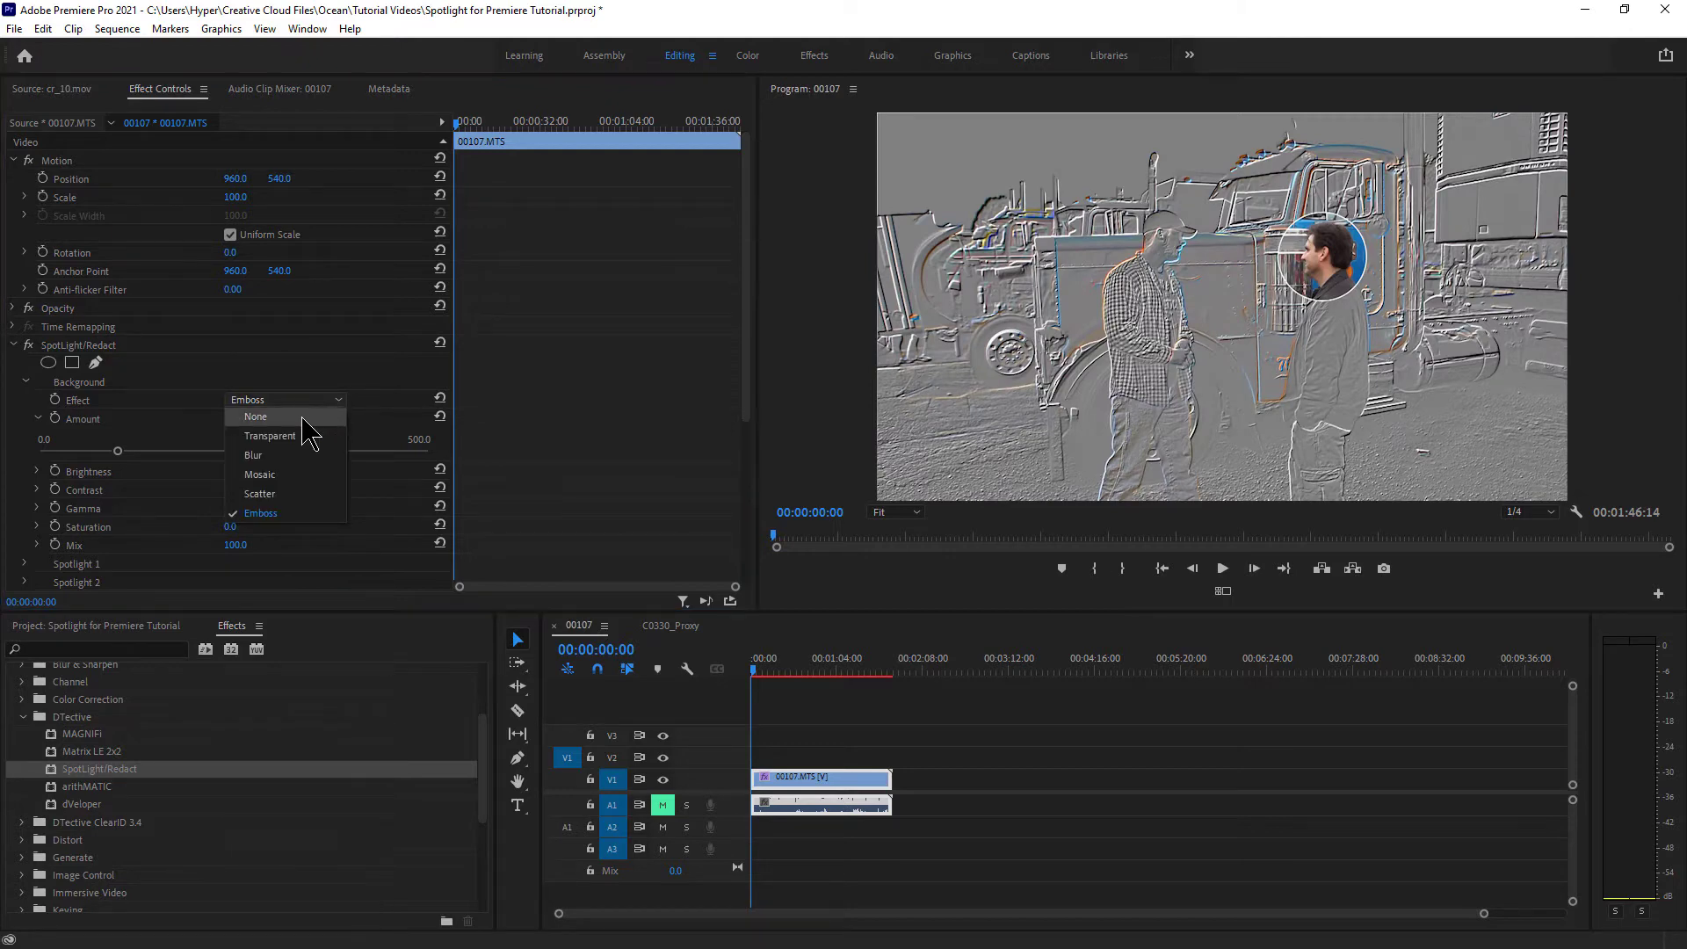
click(261, 418)
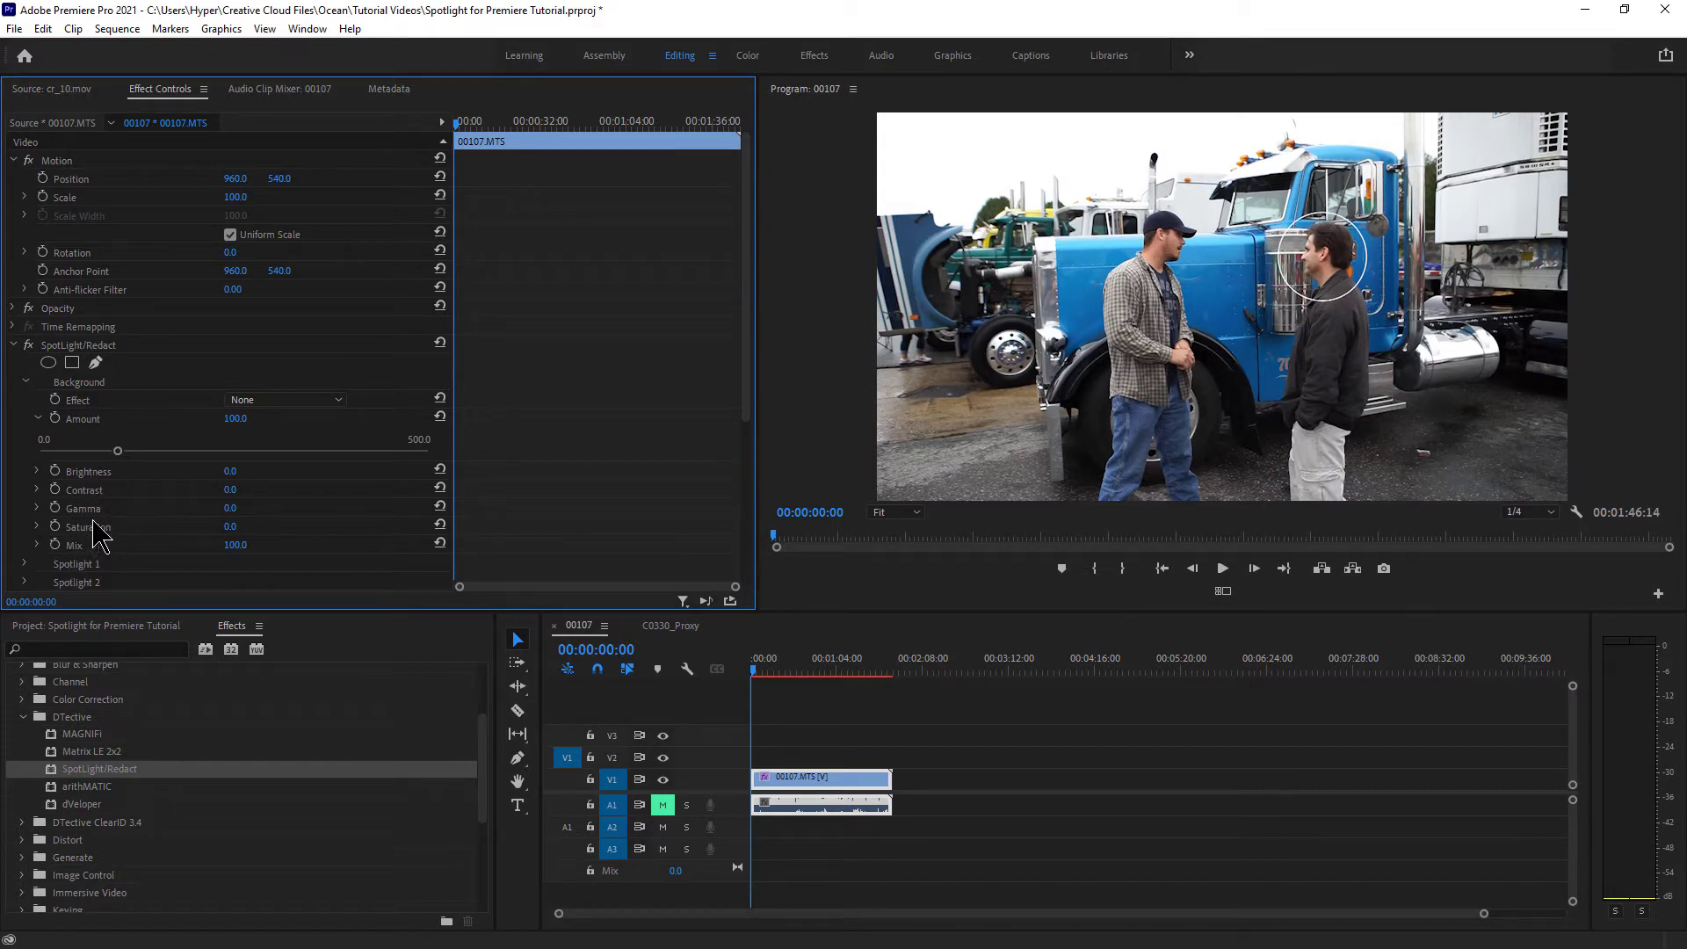
Step: Set the background Brightness to 61.6 and Contrast to 63.0
click(36, 472)
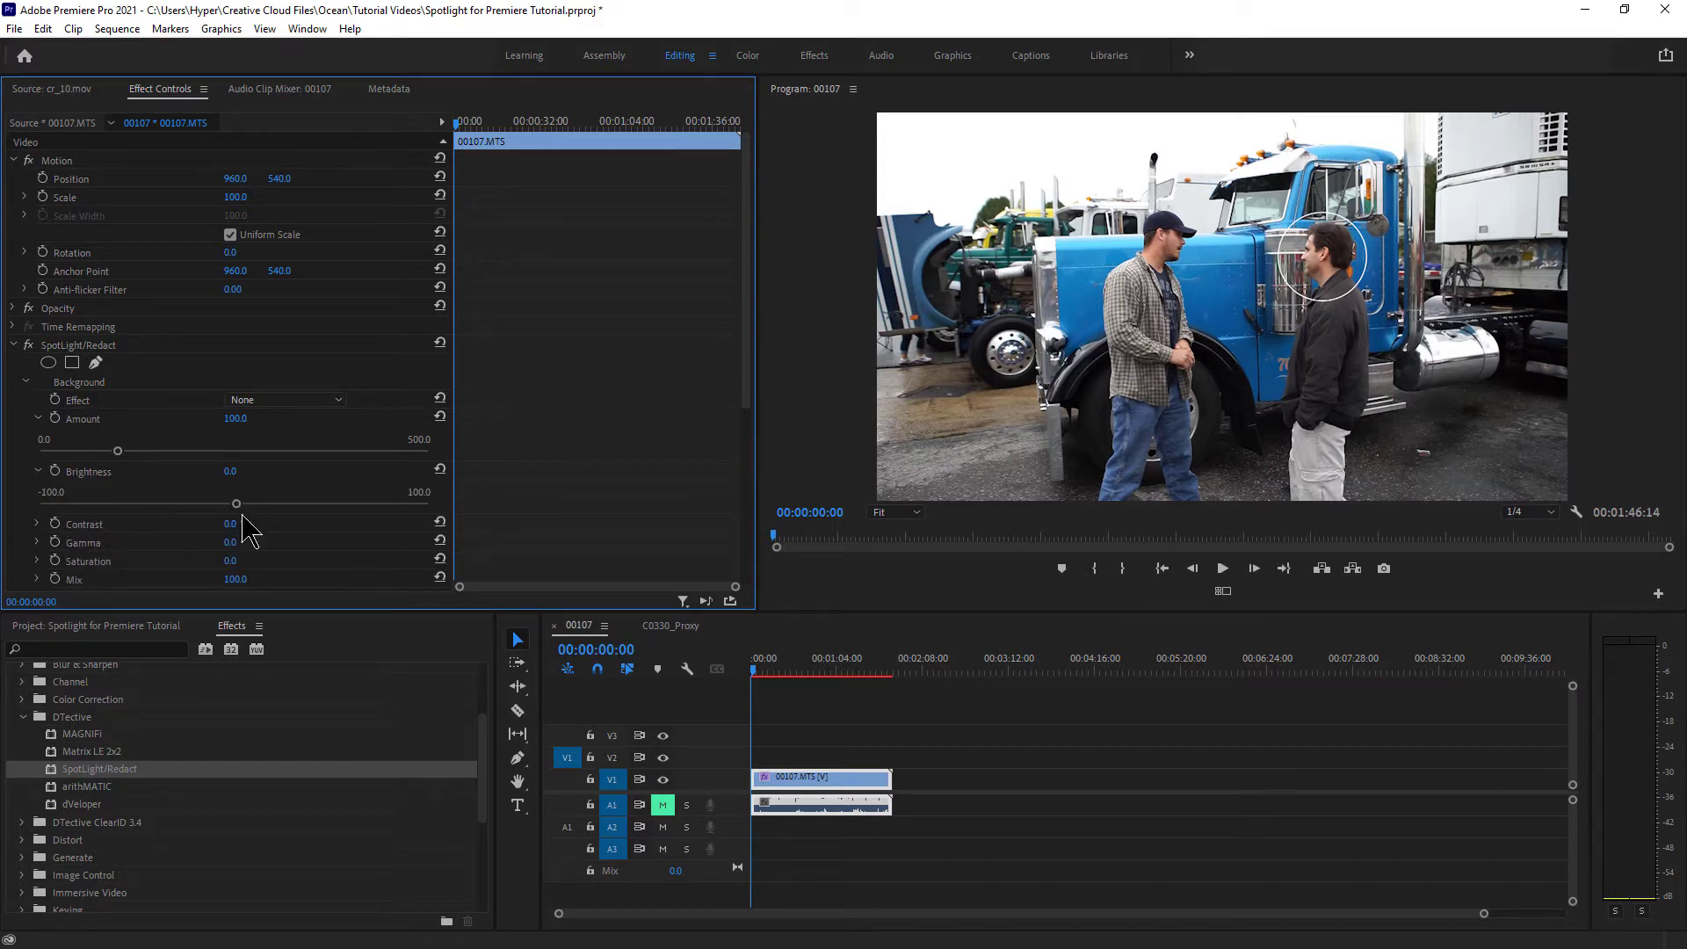
drag(232, 503, 354, 505)
click(37, 524)
drag(236, 556, 360, 559)
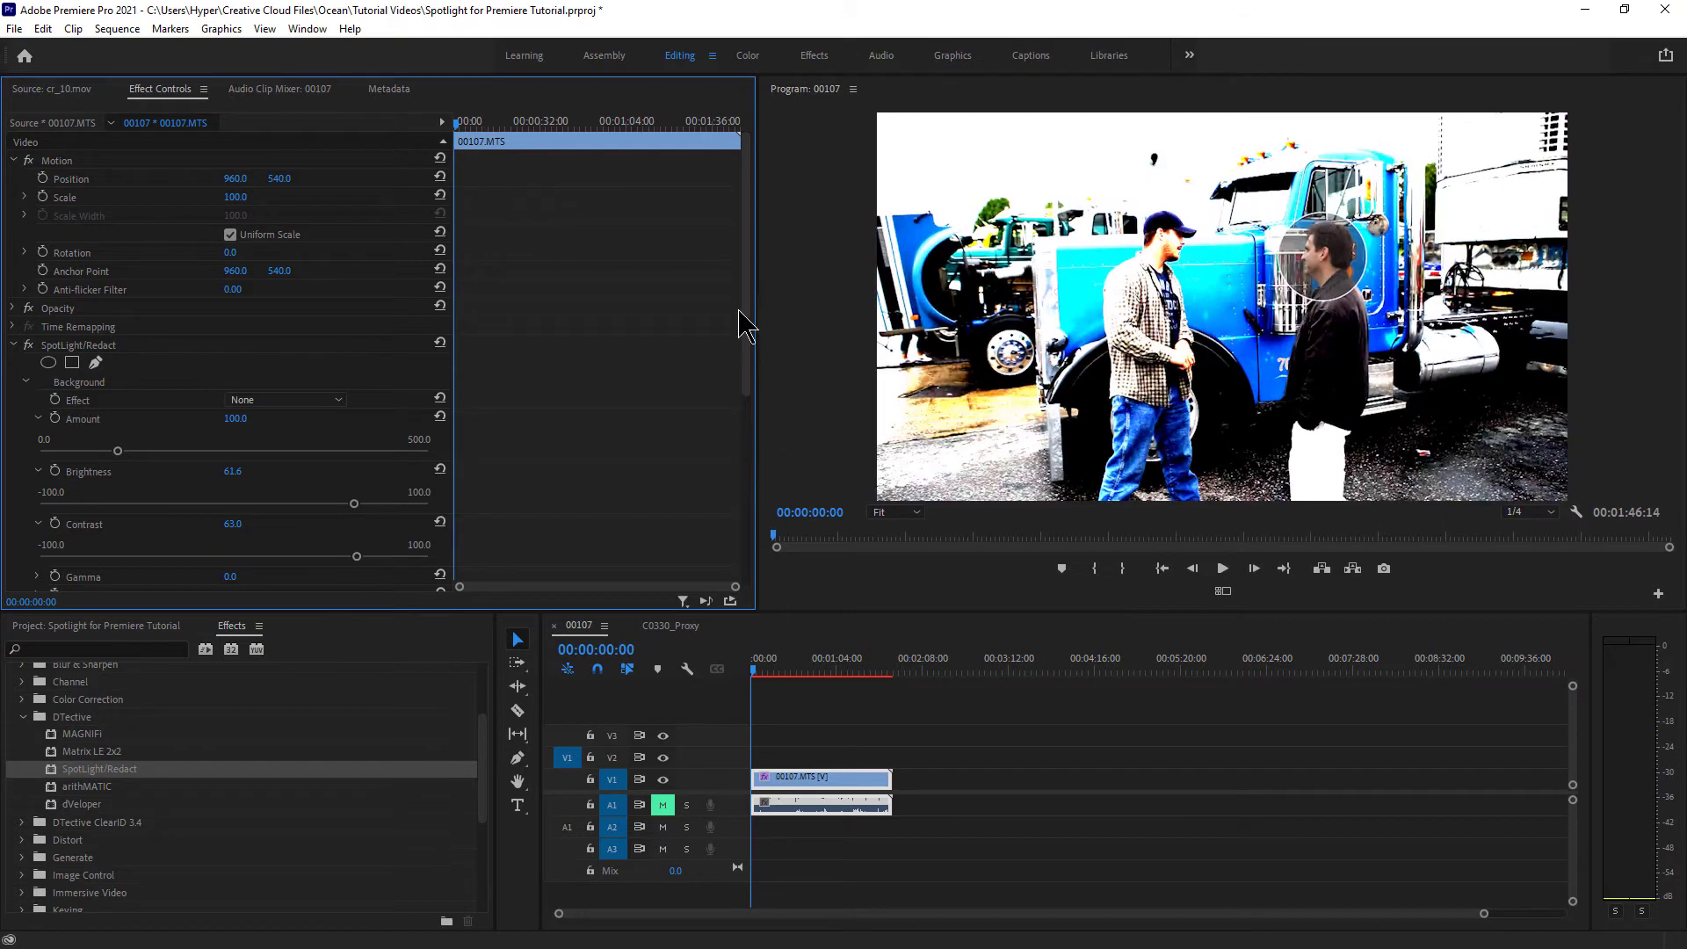
drag(744, 318, 736, 422)
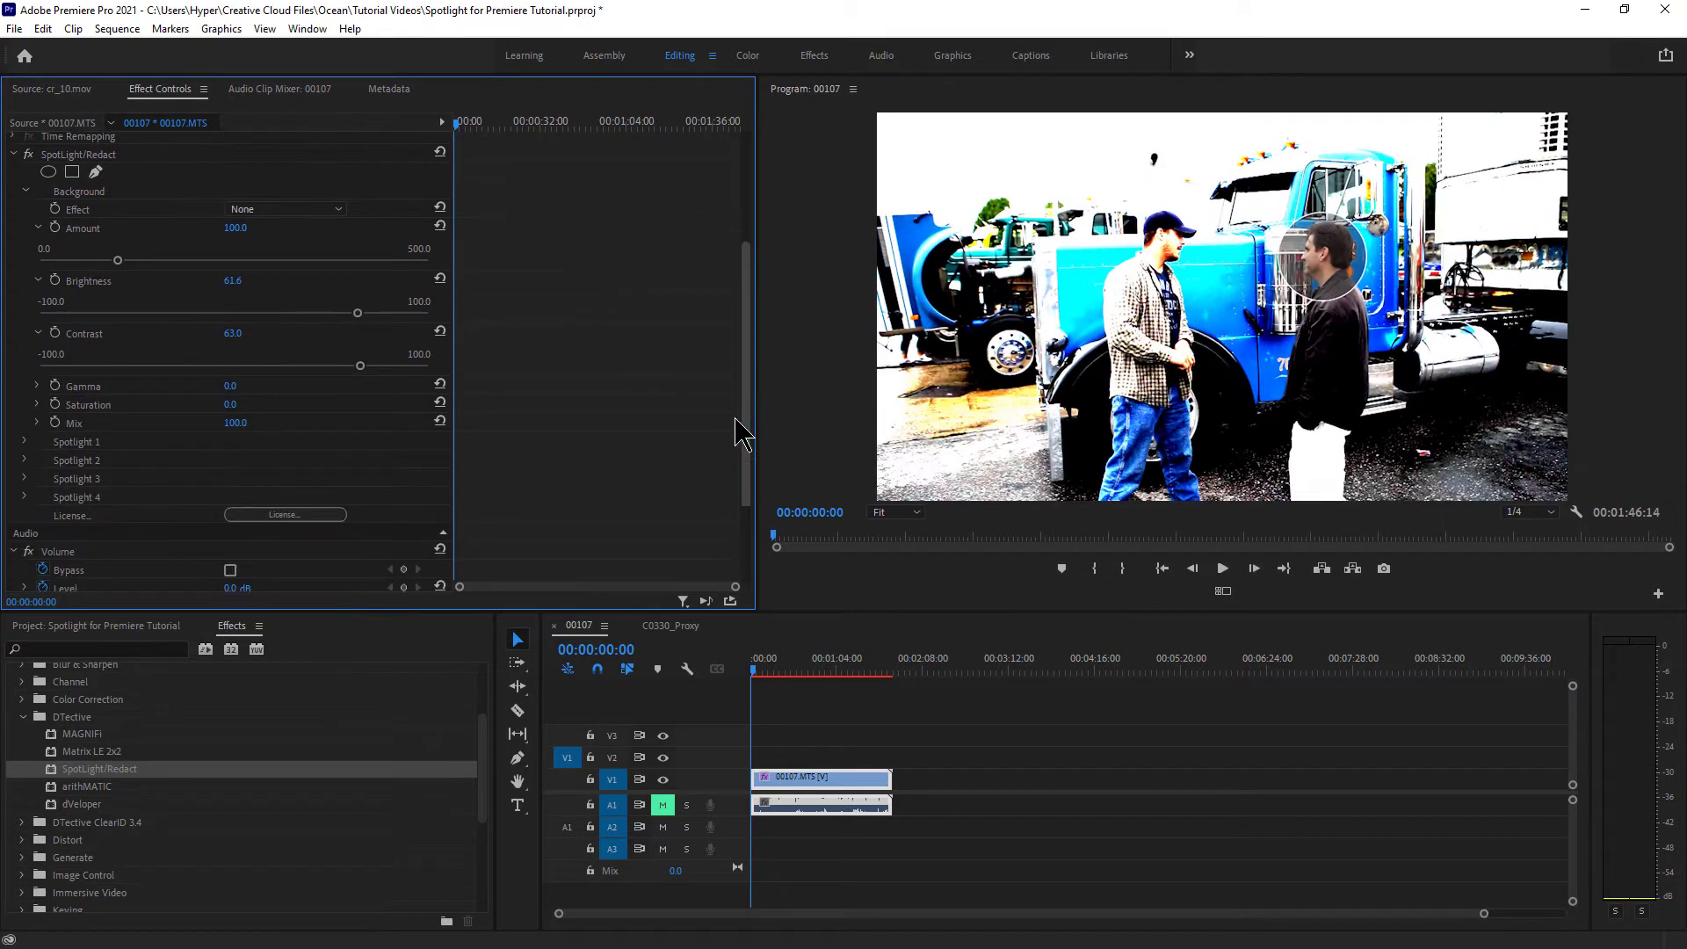
Step: Set background Gamma to 9.3 and Saturation to 21.4, with Mix at 100
click(37, 385)
drag(237, 419, 275, 469)
click(36, 436)
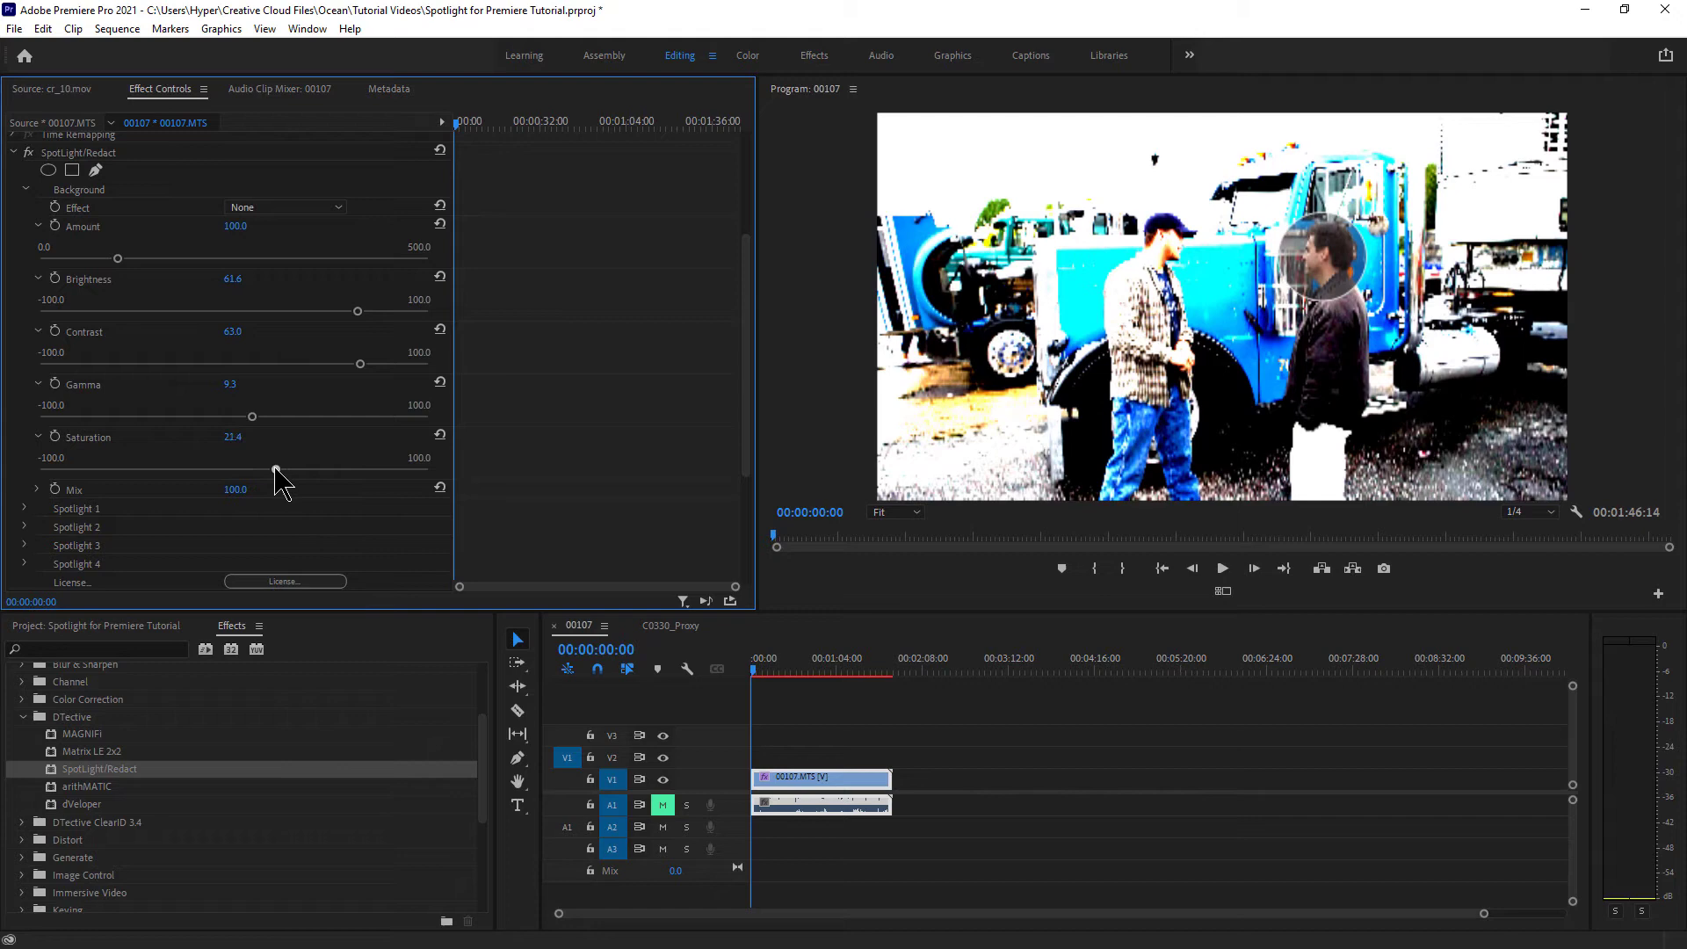
click(37, 490)
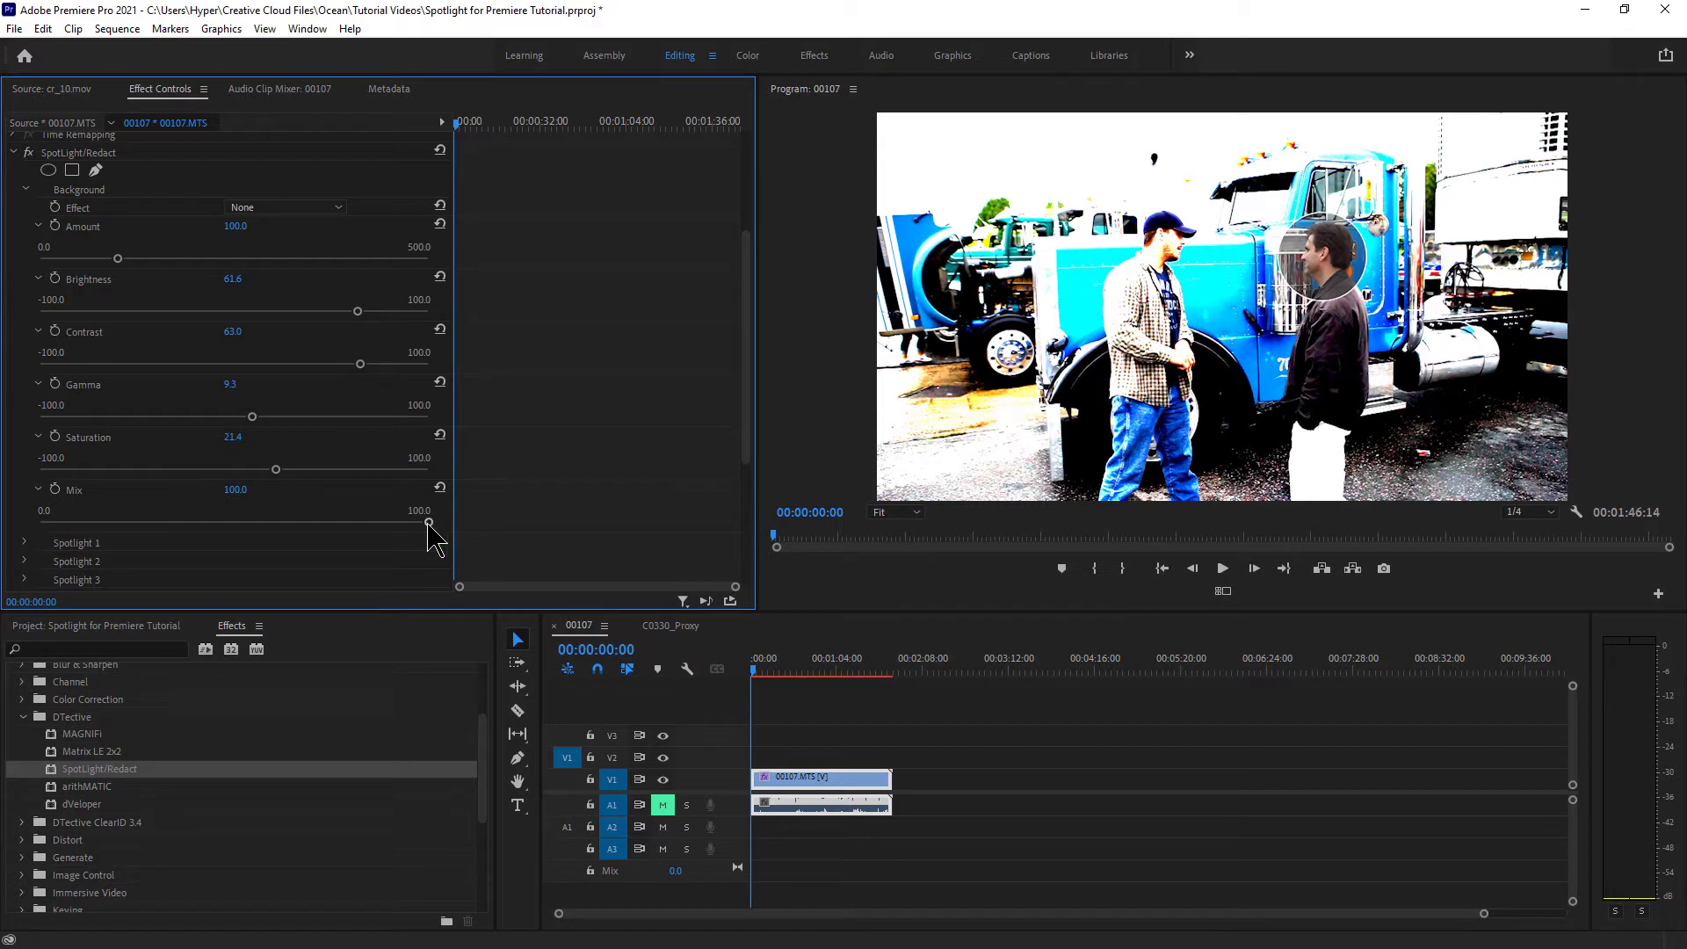
drag(429, 523, 170, 523)
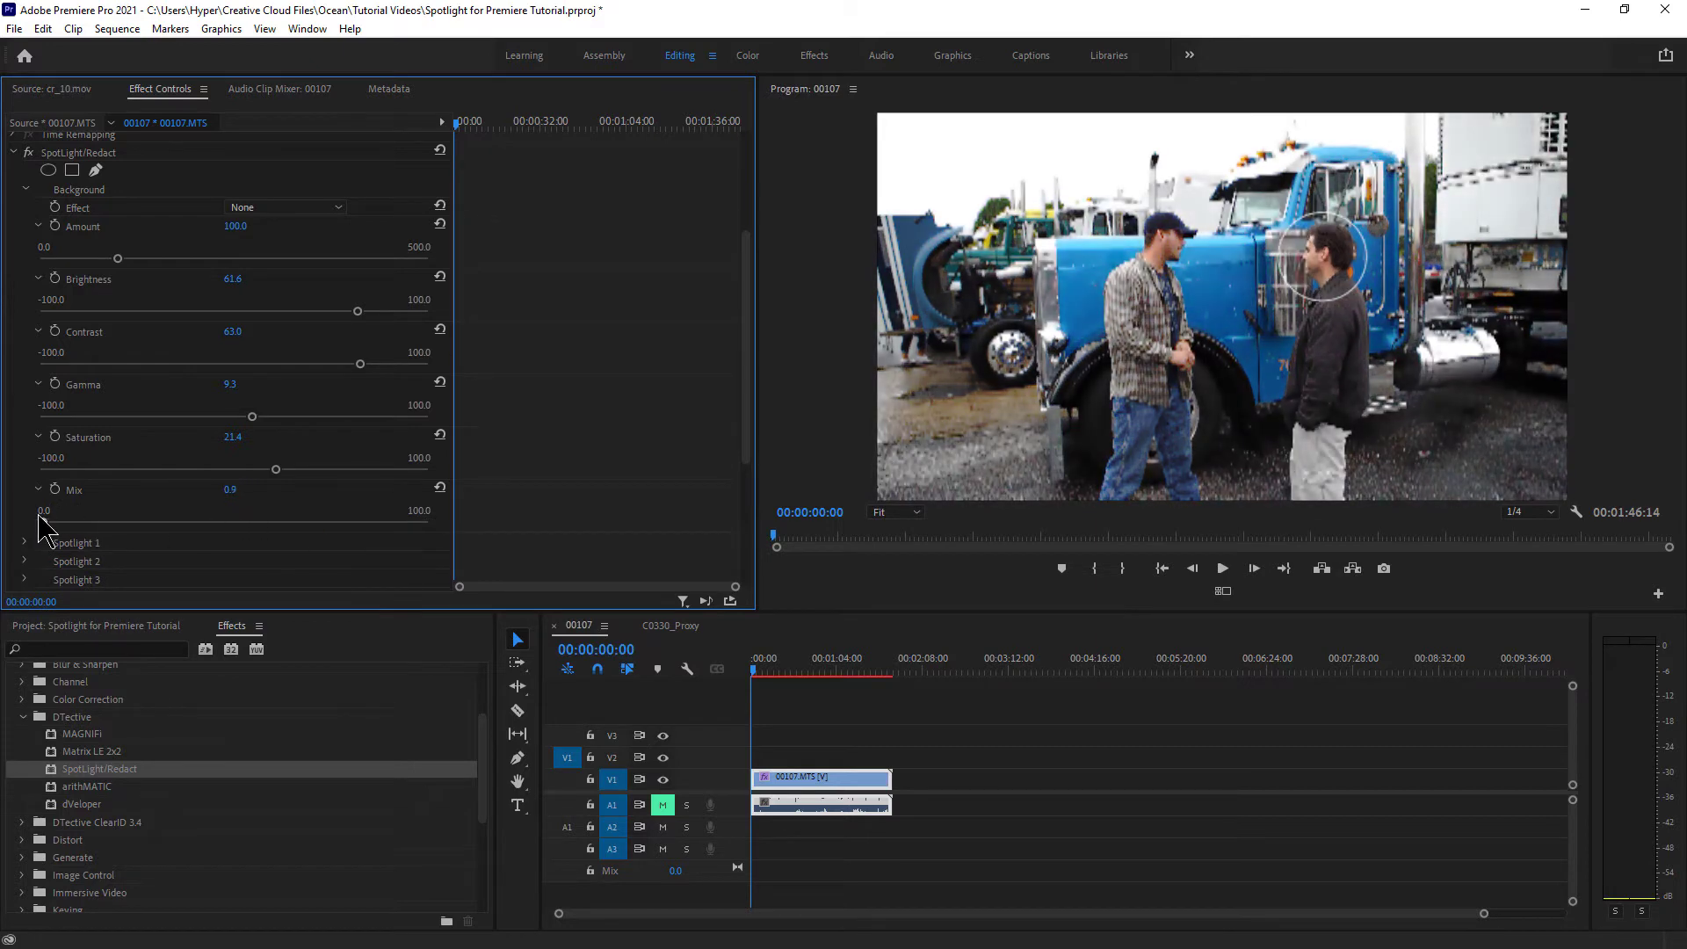
drag(39, 520, 458, 533)
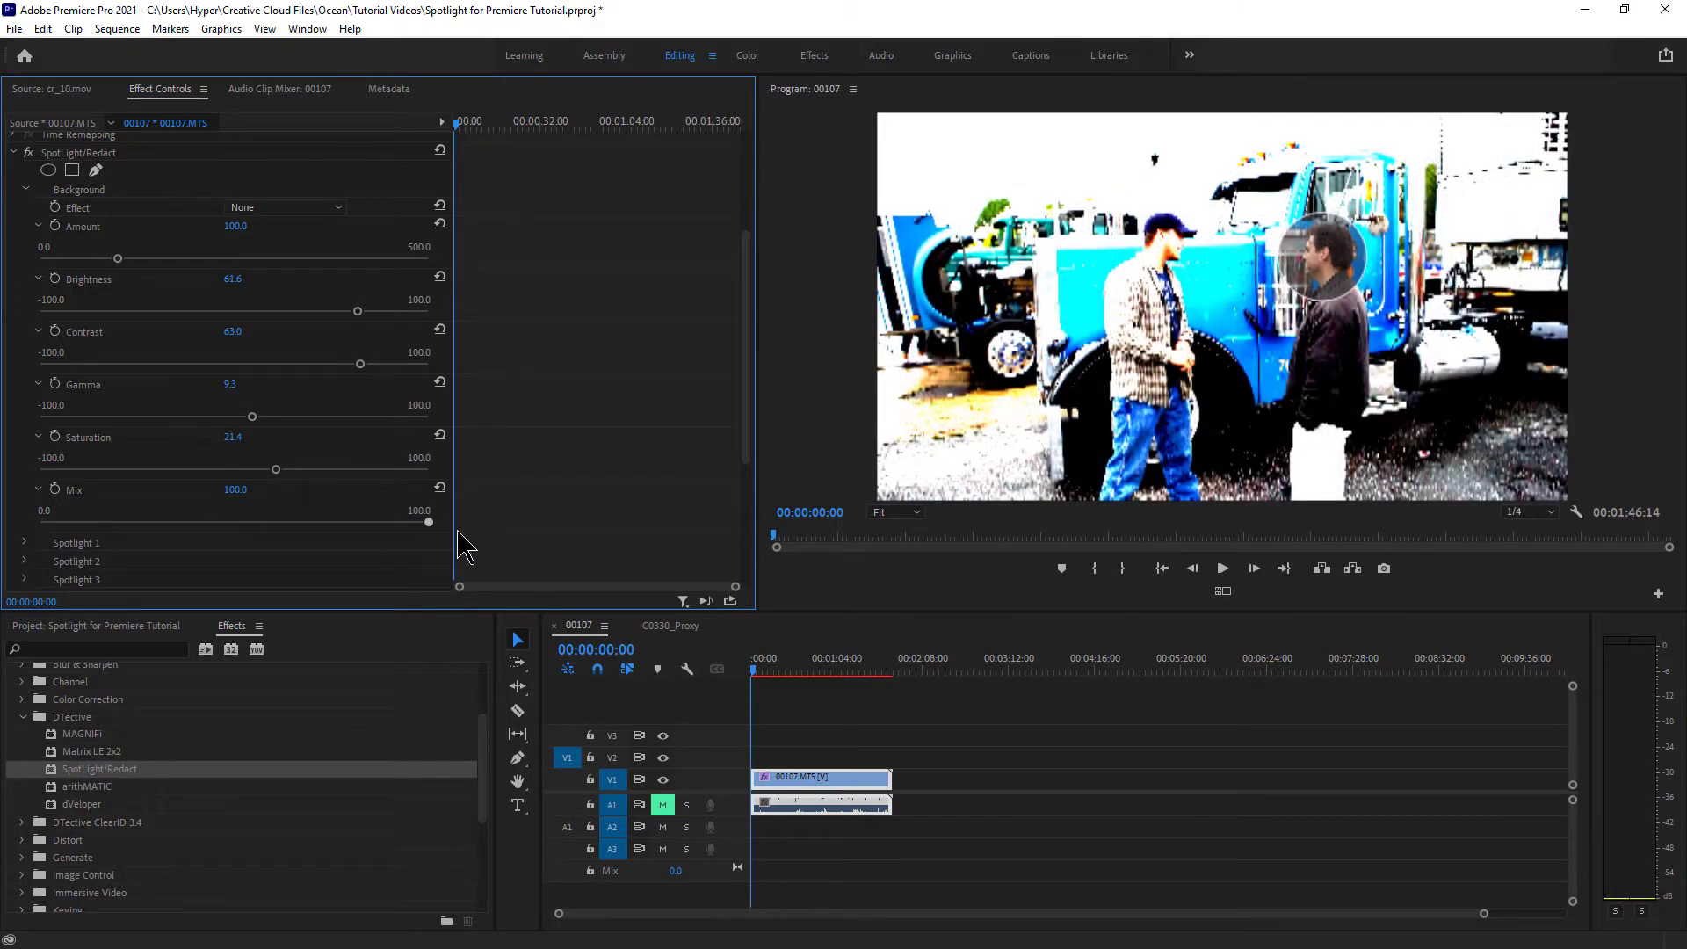
Step: Set the background effect to Blur and reset Brightness, Contrast, Gamma and Saturation to 0
click(333, 210)
click(303, 263)
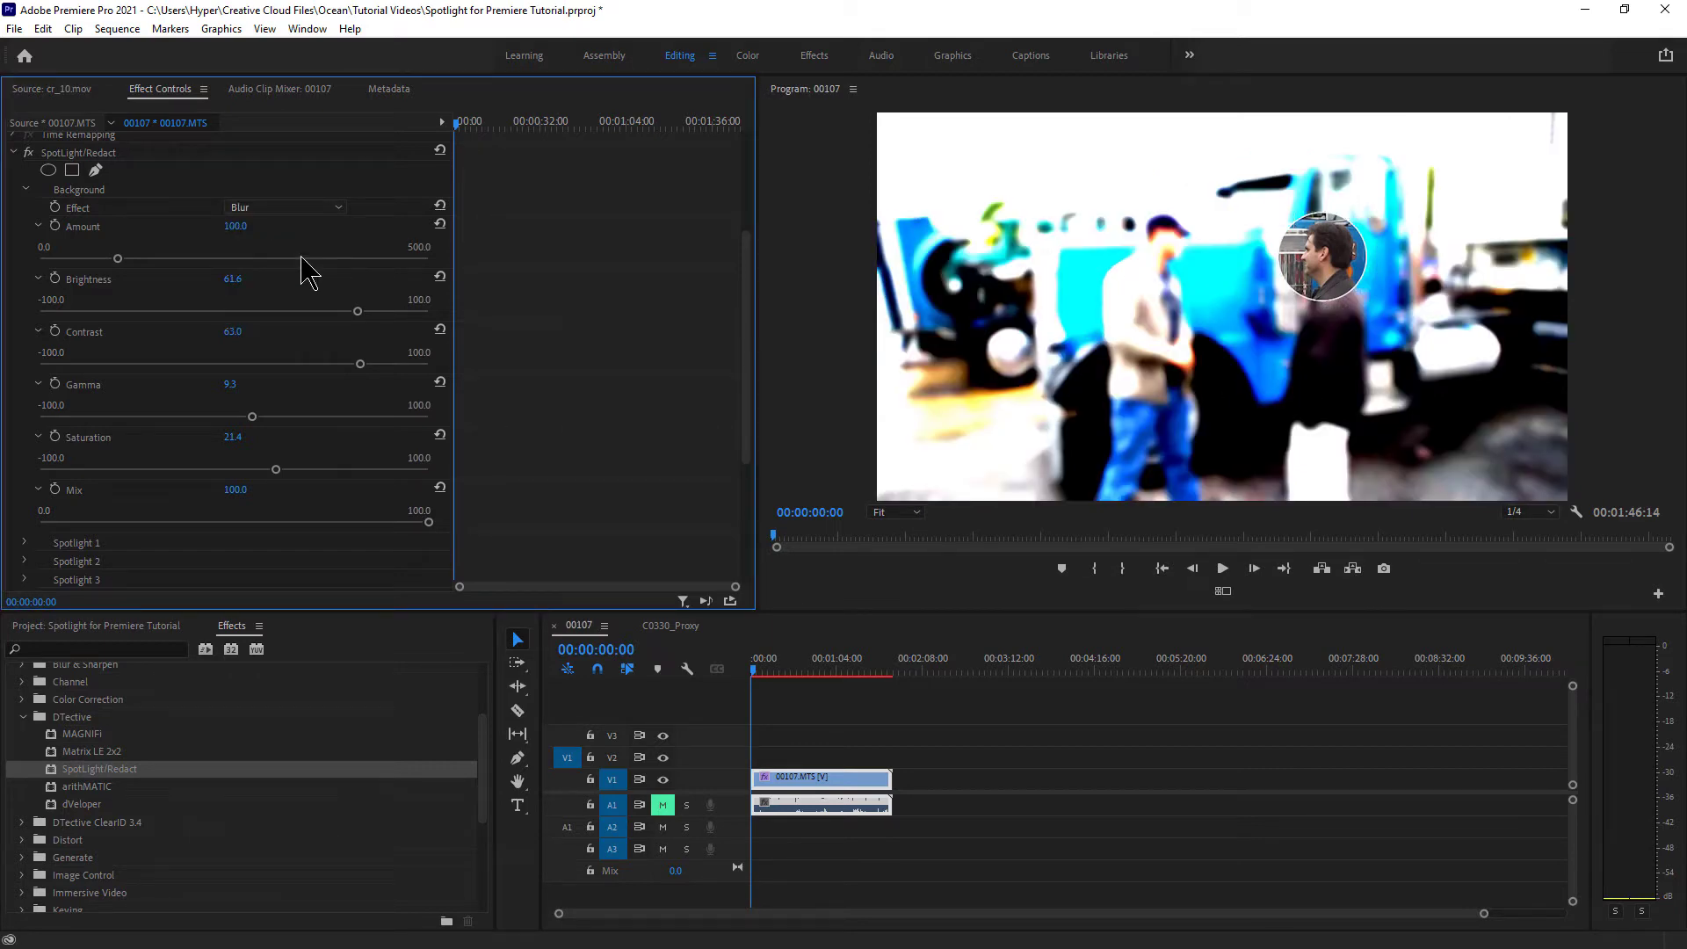
click(439, 277)
click(440, 329)
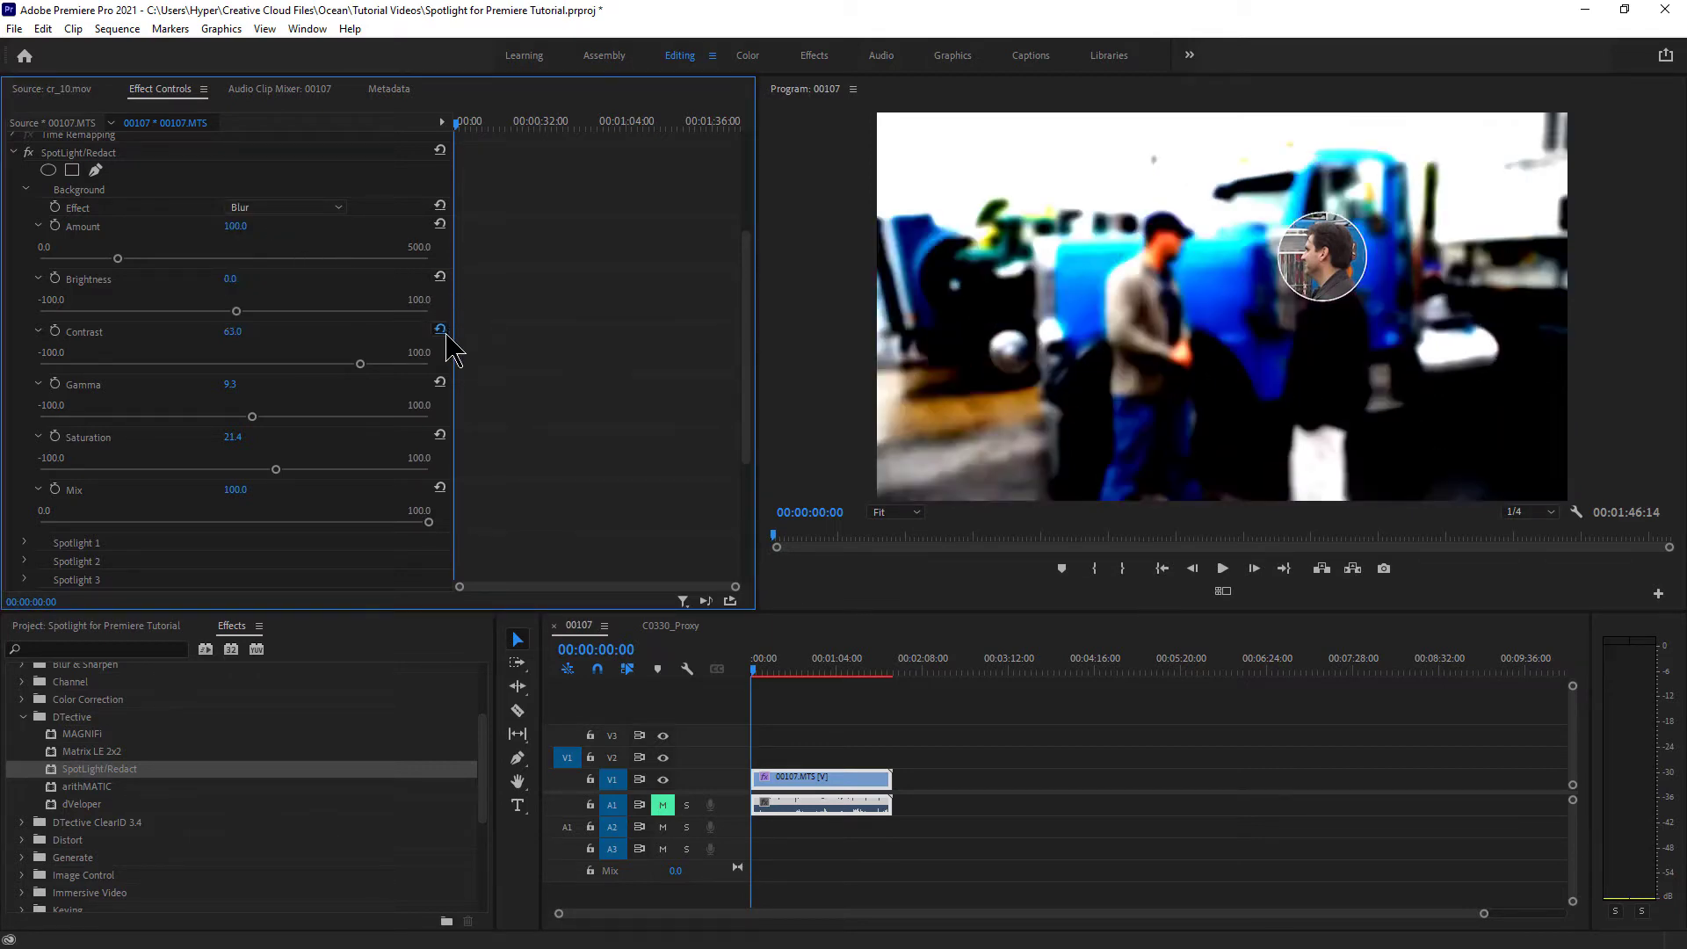
click(439, 382)
click(439, 435)
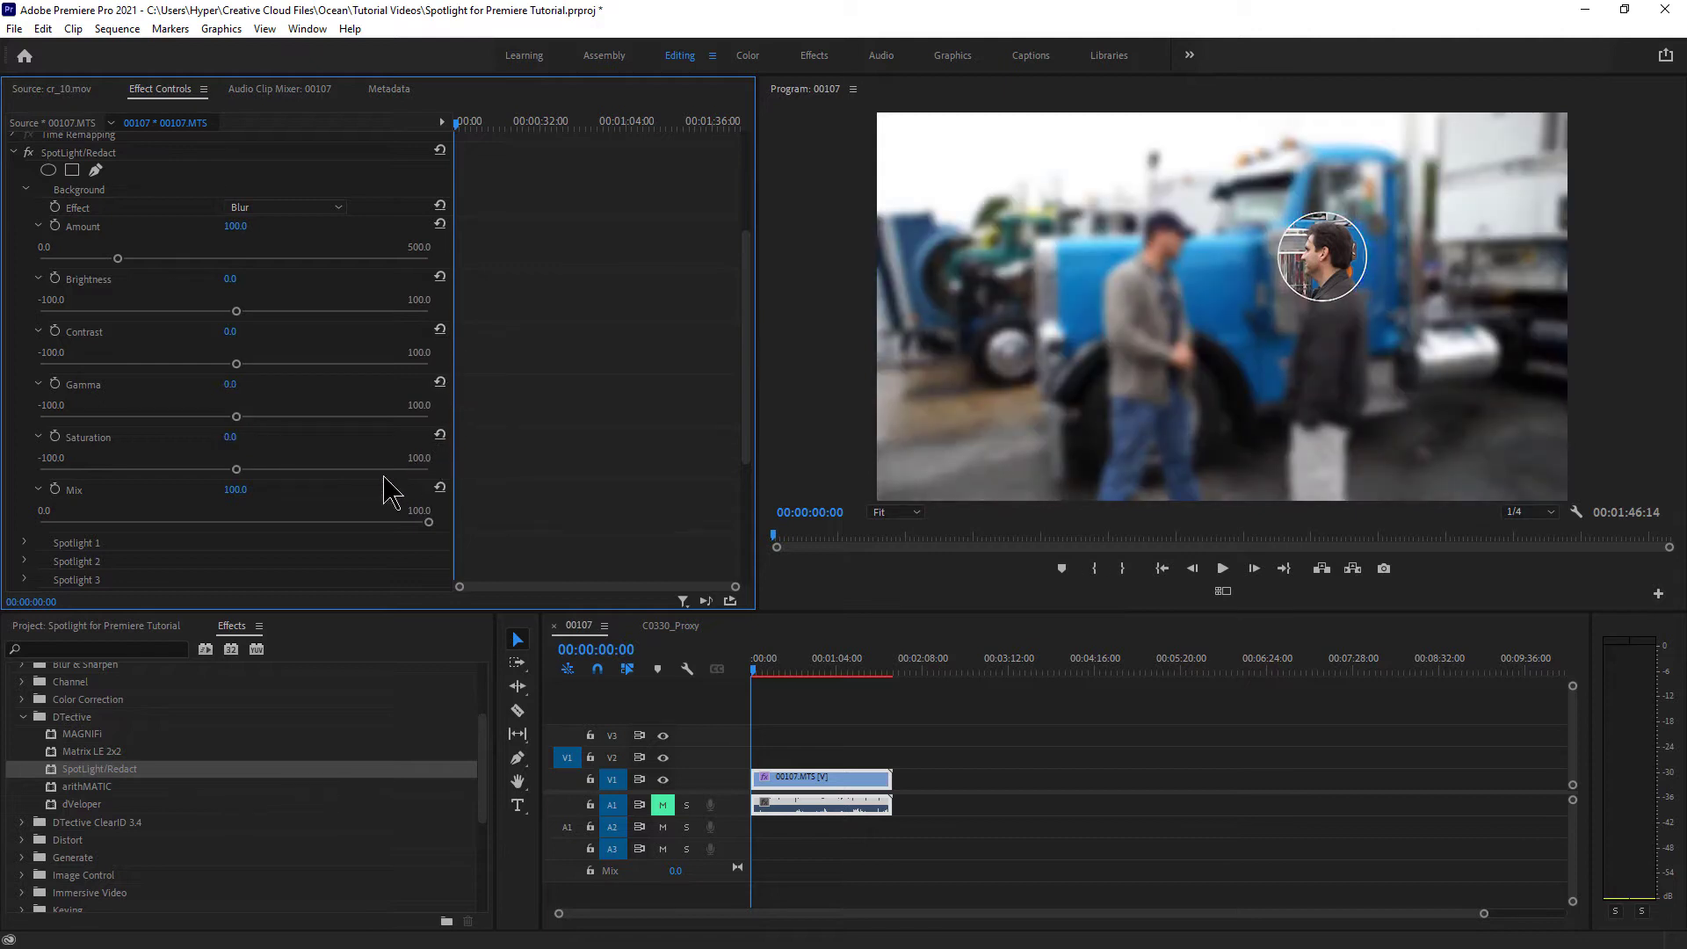
drag(429, 524, 366, 525)
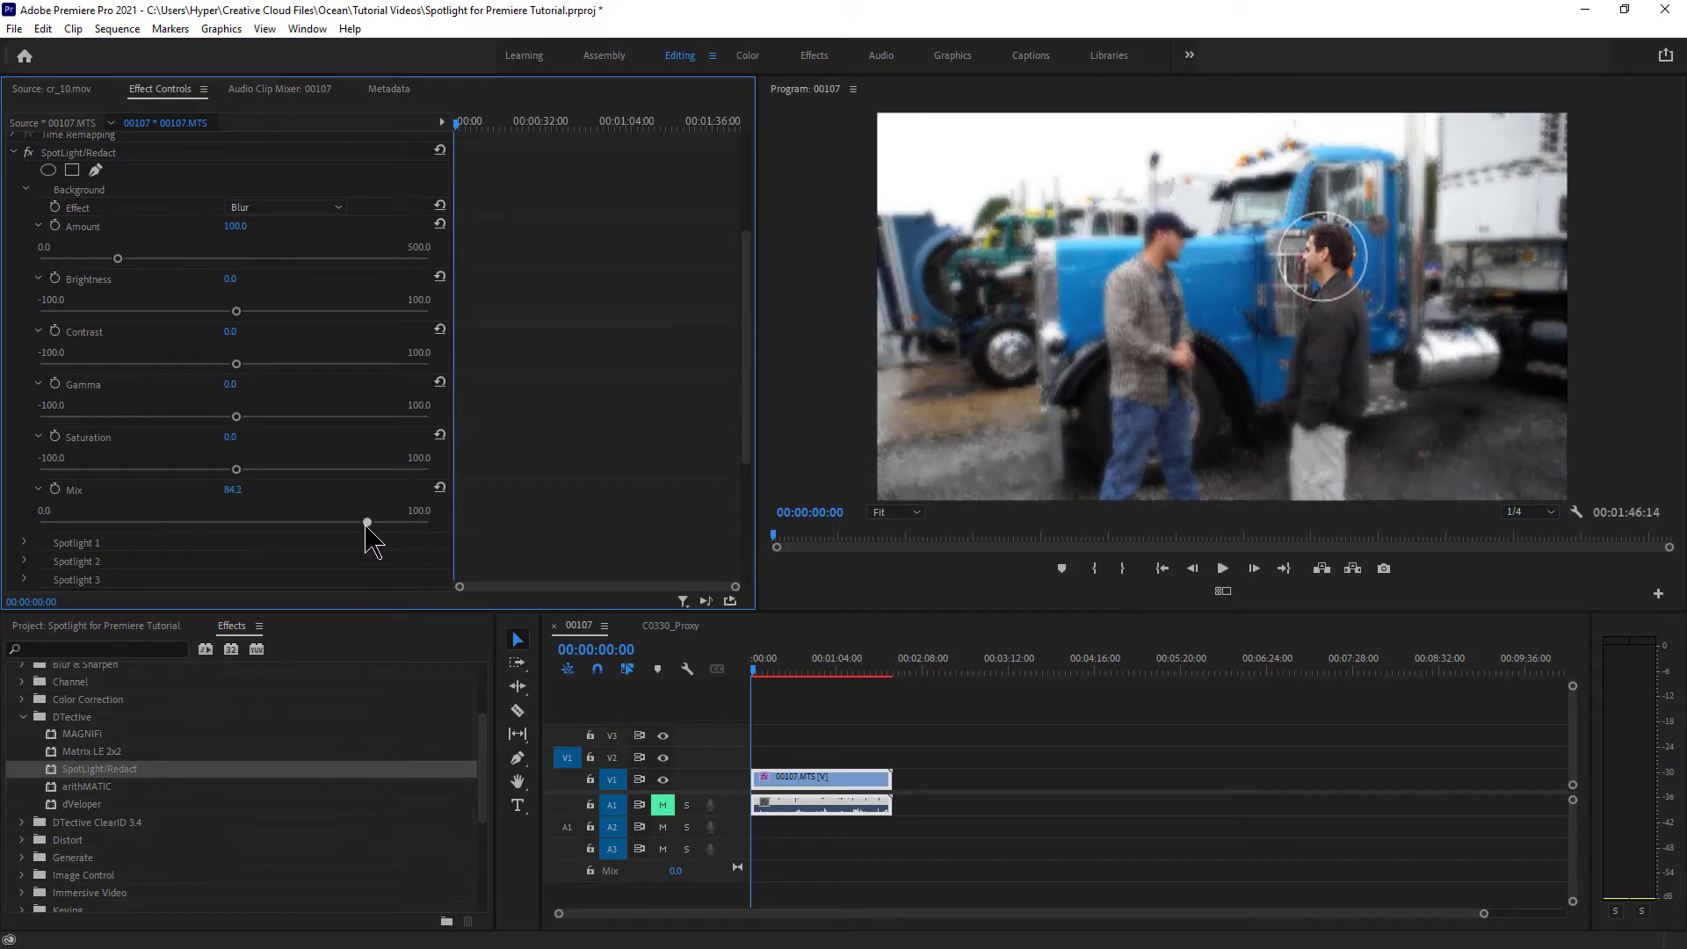
Step: Try Scatter at full strength, then return the background to Blur with Mix 100
click(325, 210)
click(275, 301)
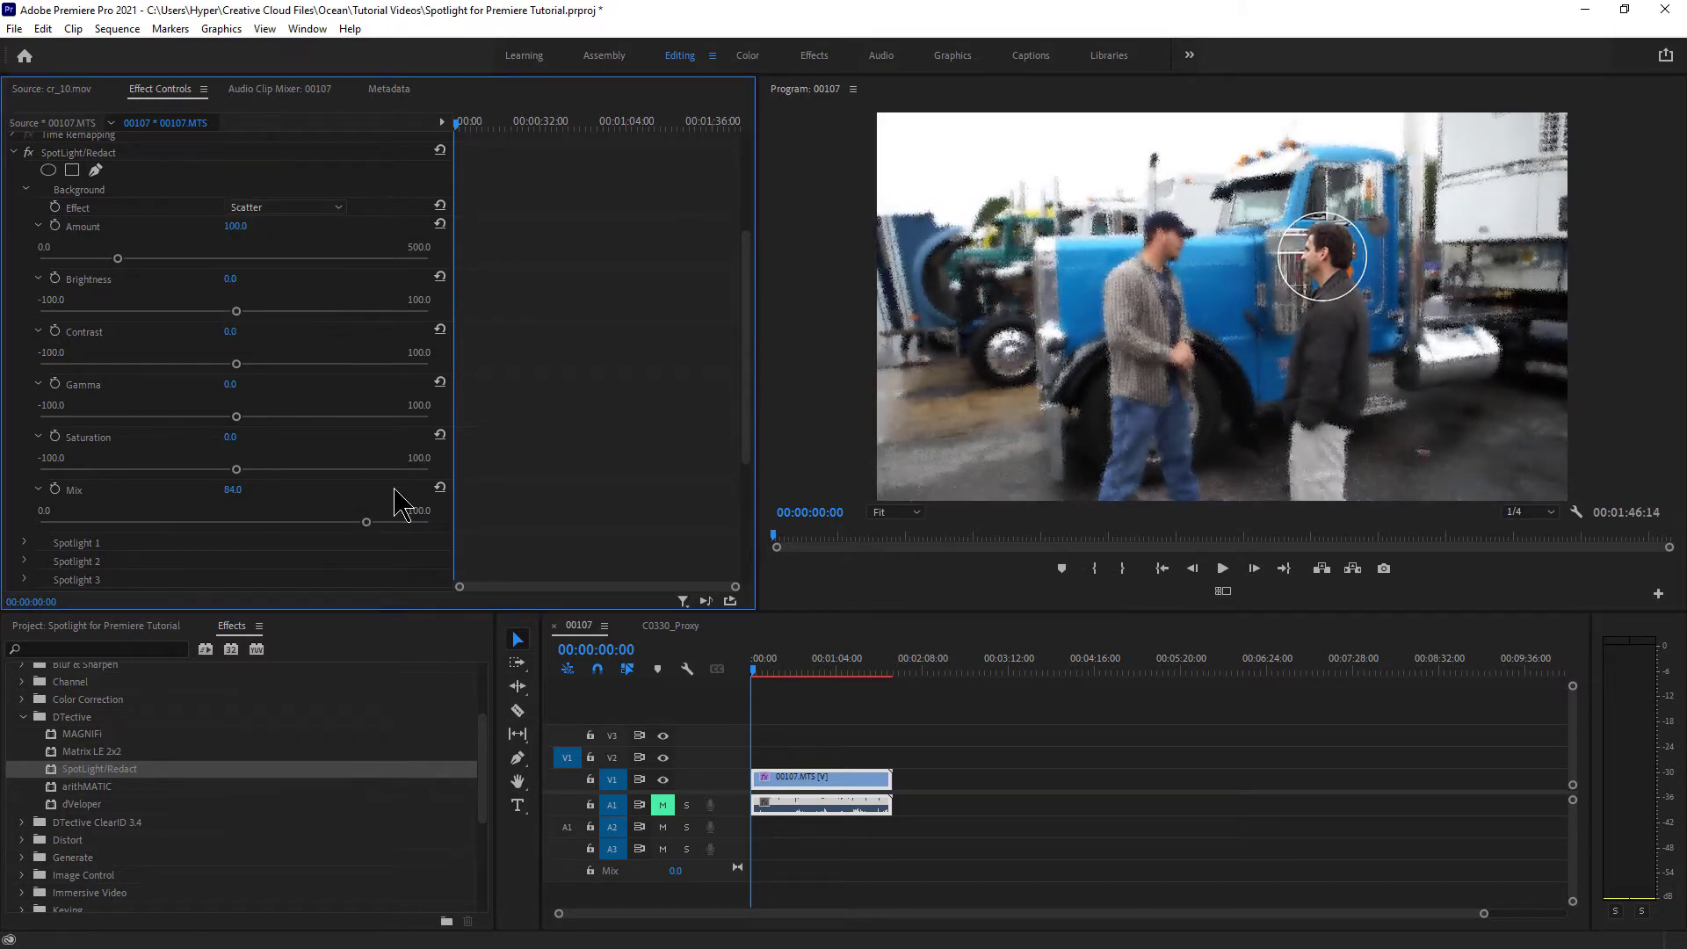
drag(373, 524, 204, 526)
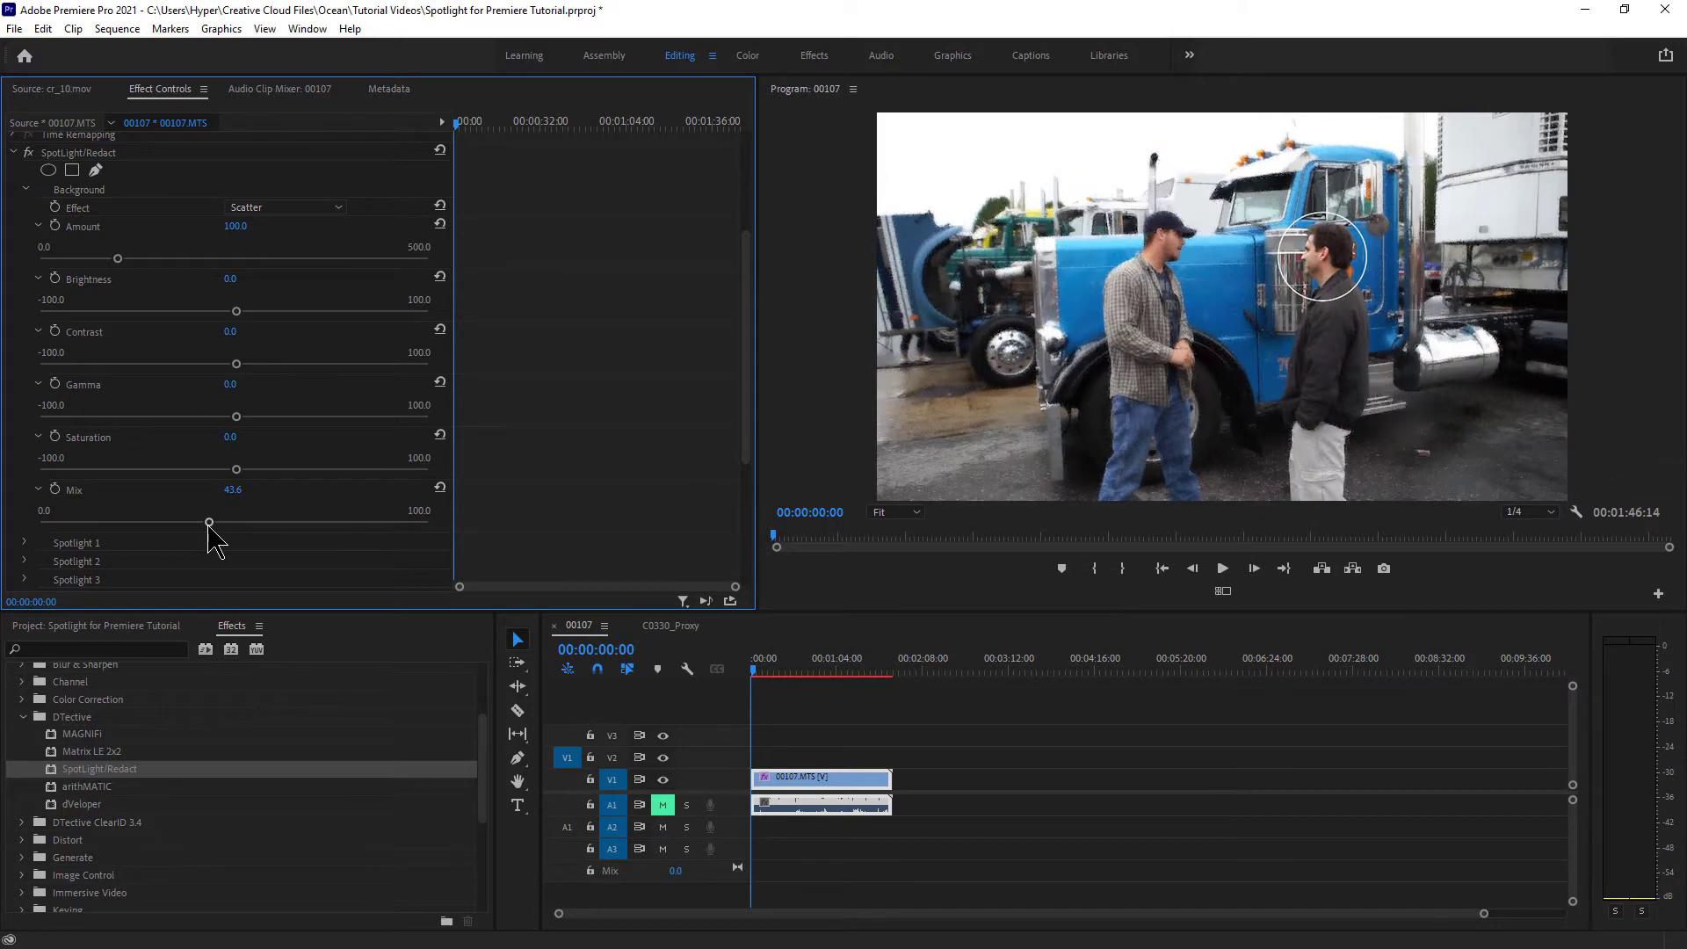
click(314, 208)
click(284, 263)
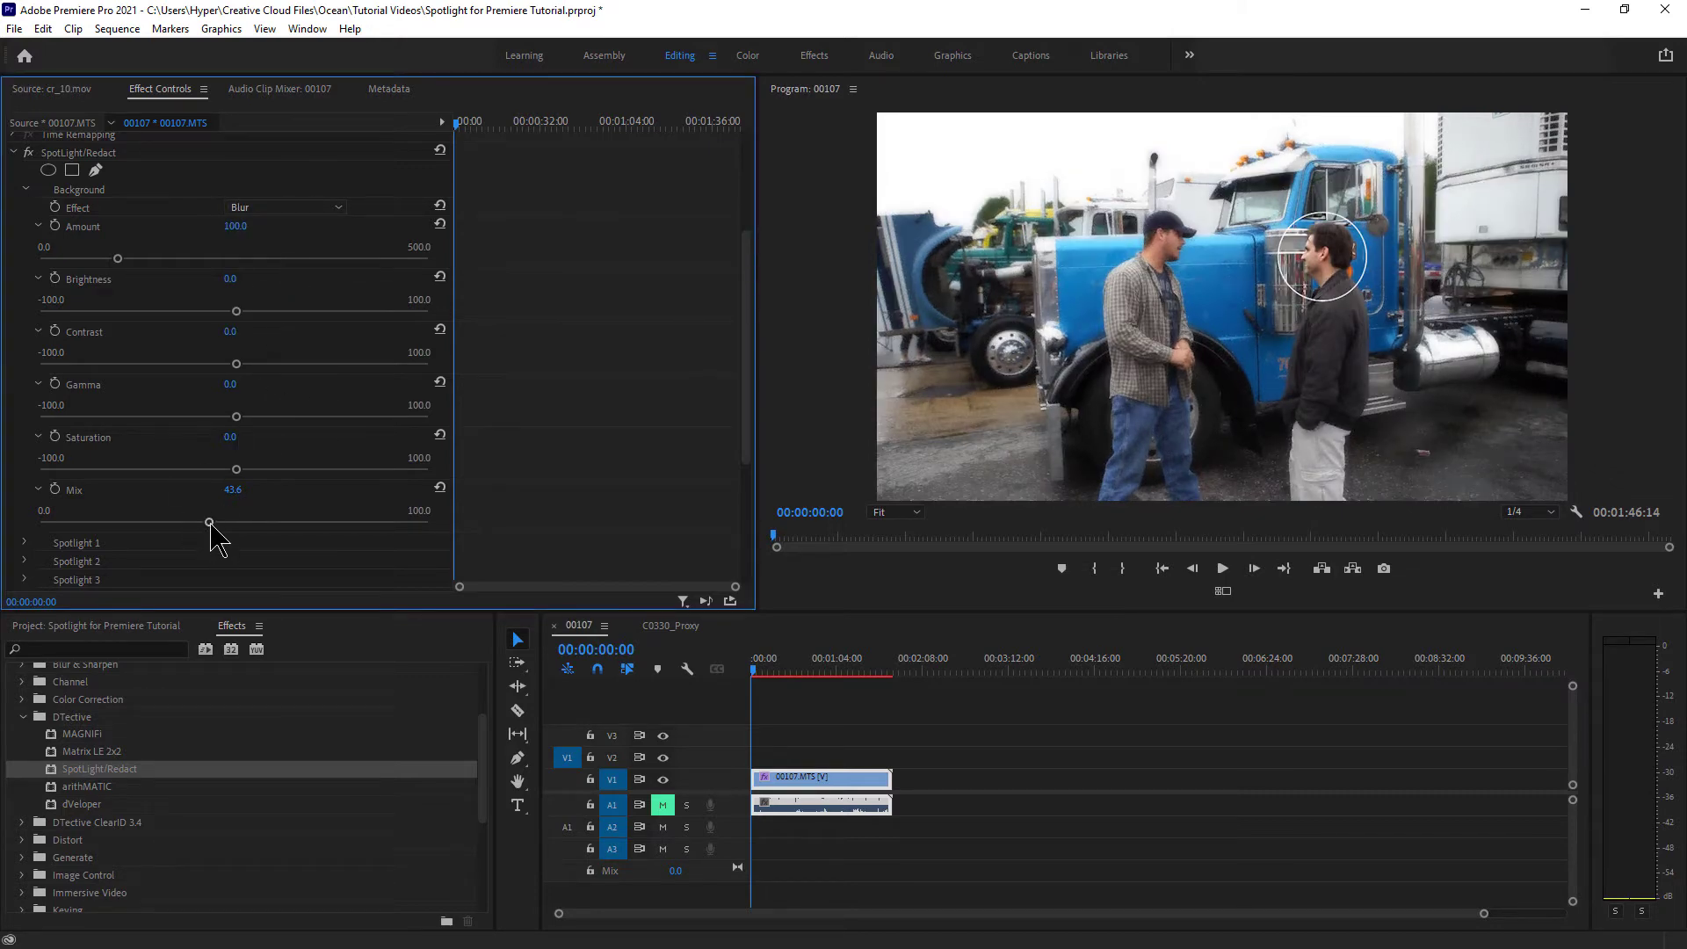
drag(209, 522, 463, 524)
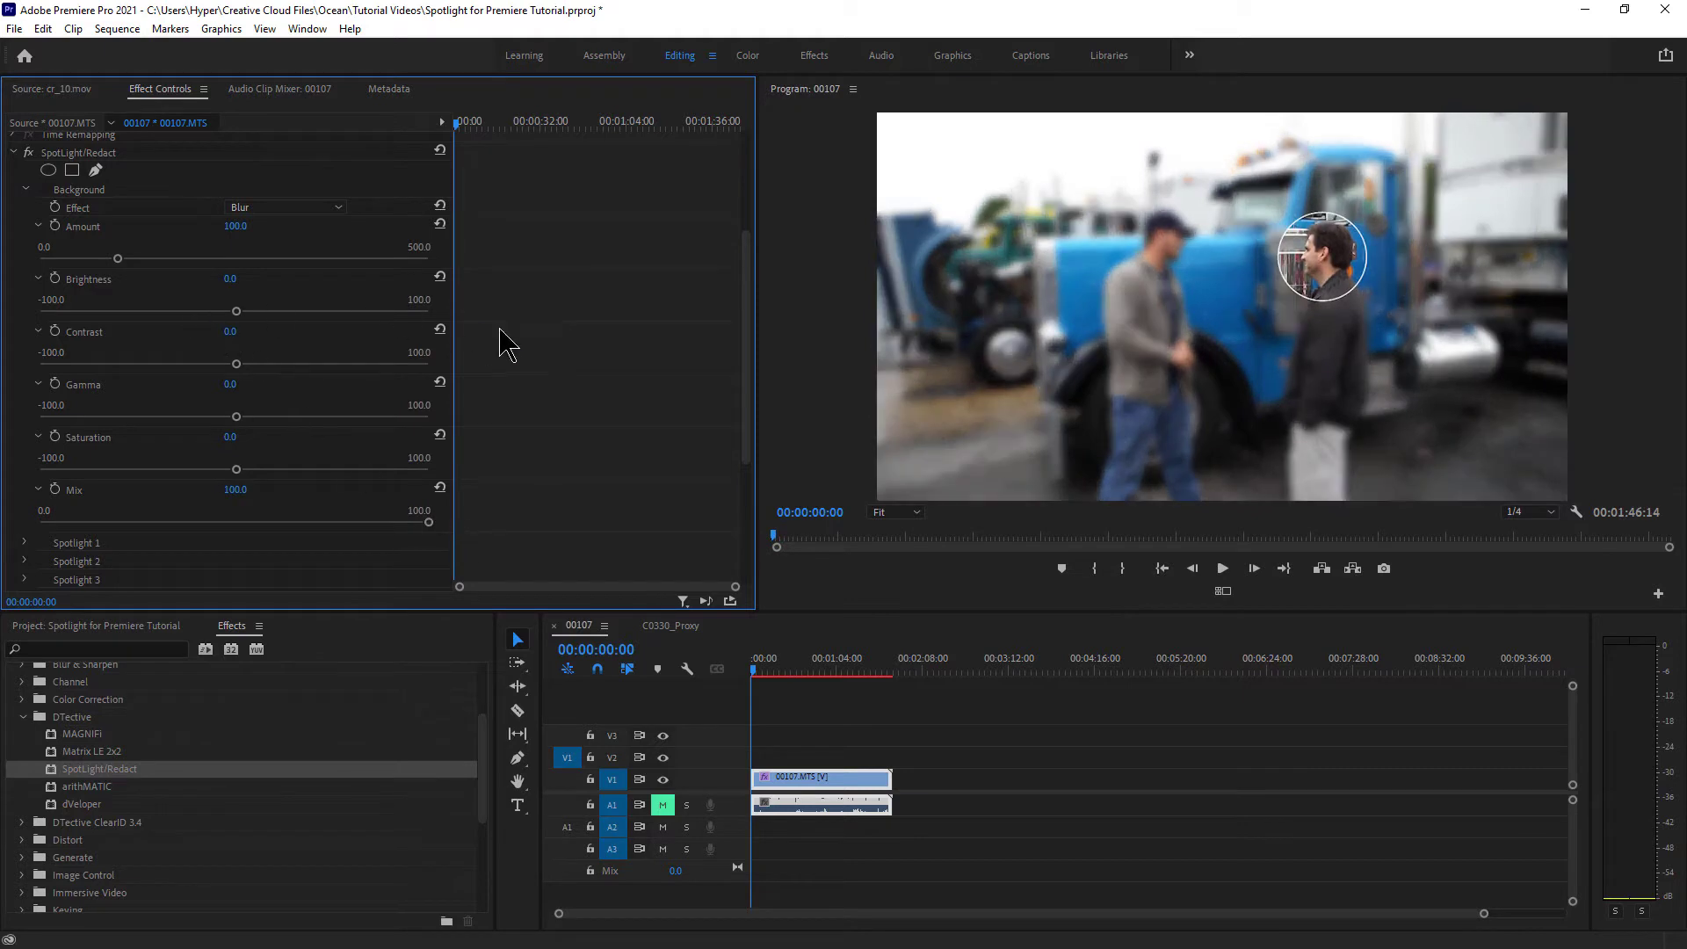
drag(753, 339, 754, 430)
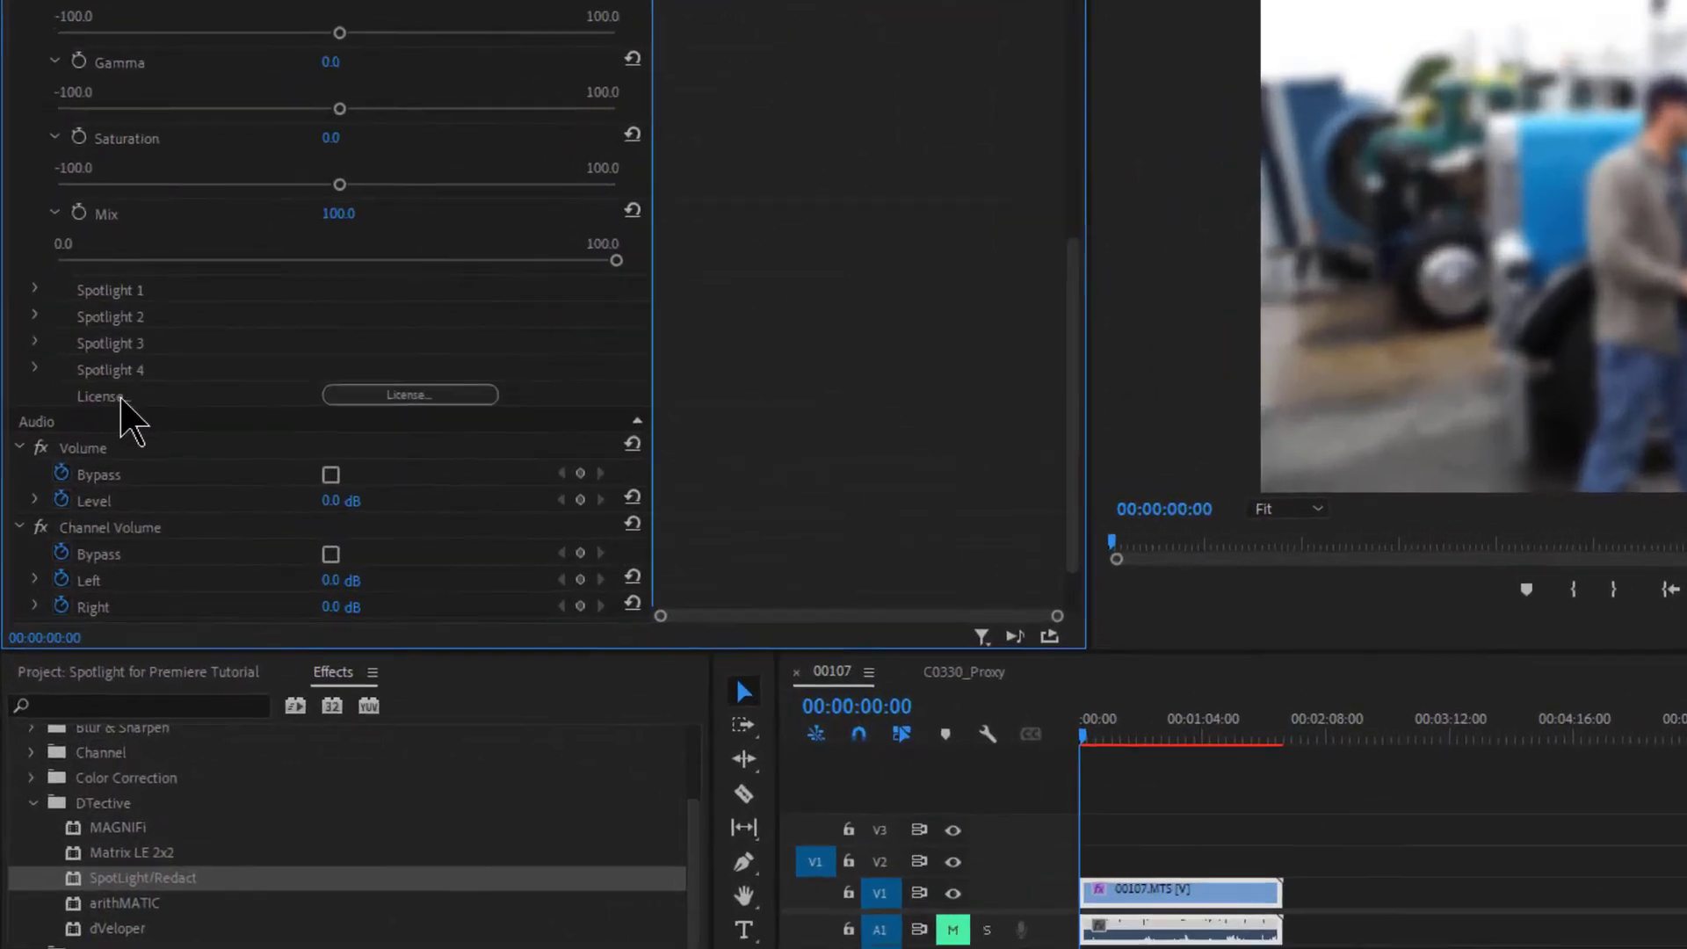
Step: Enable Spotlights 2 and 3 and show their on-screen handles in the Program monitor
click(34, 289)
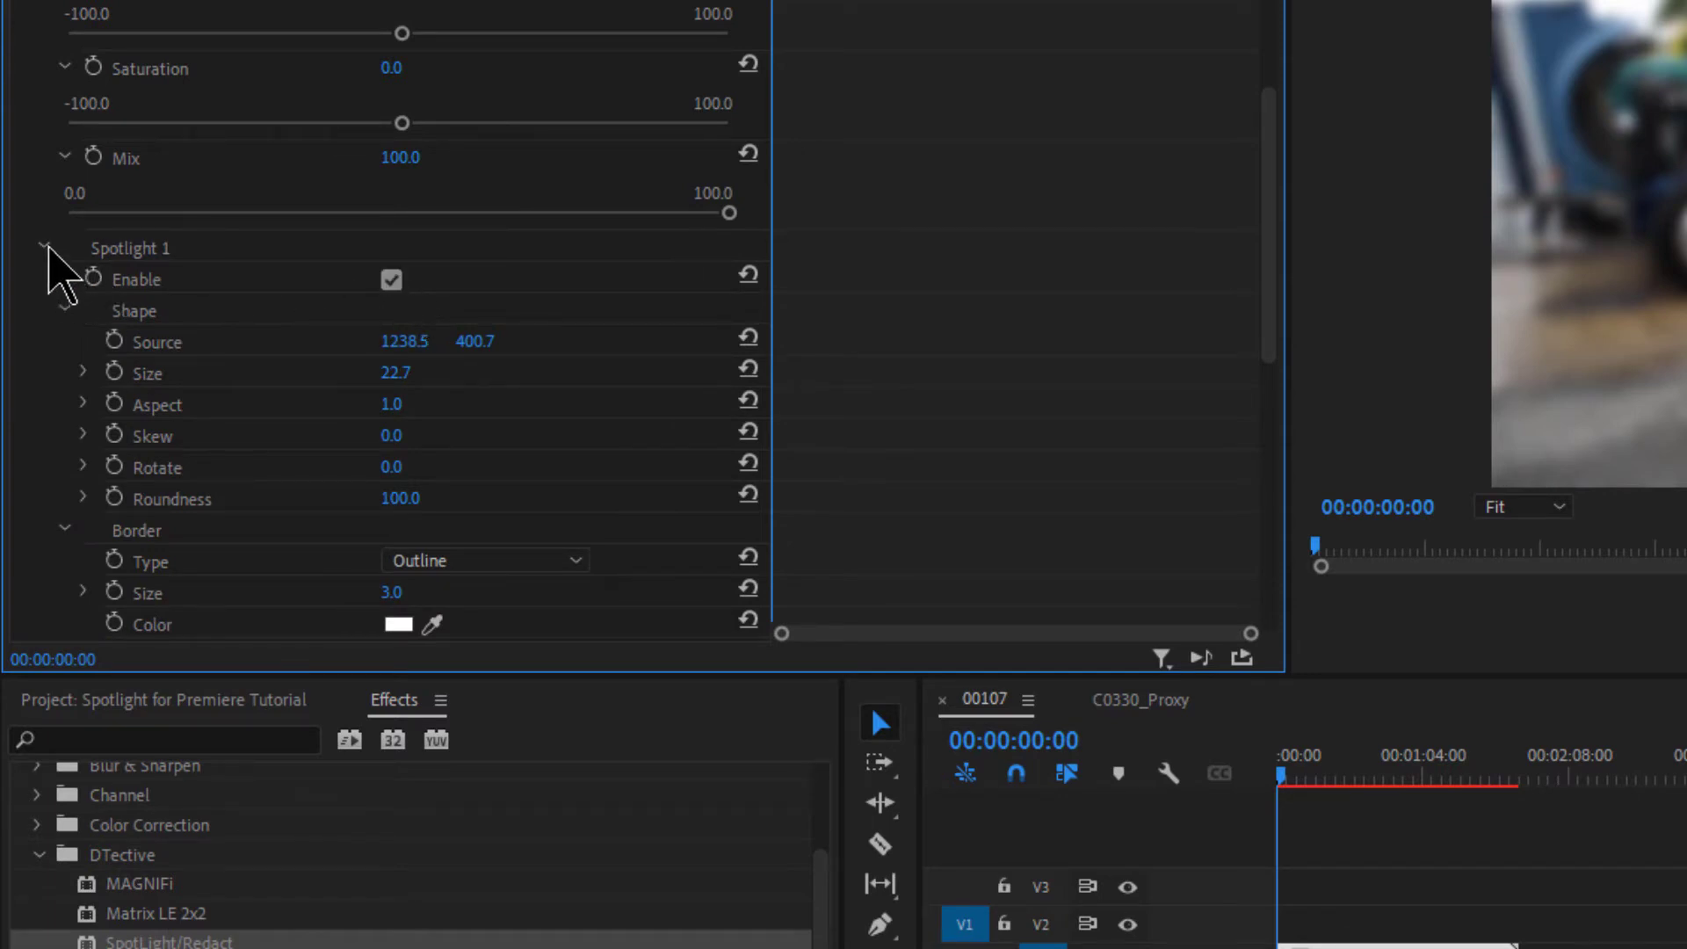
click(46, 247)
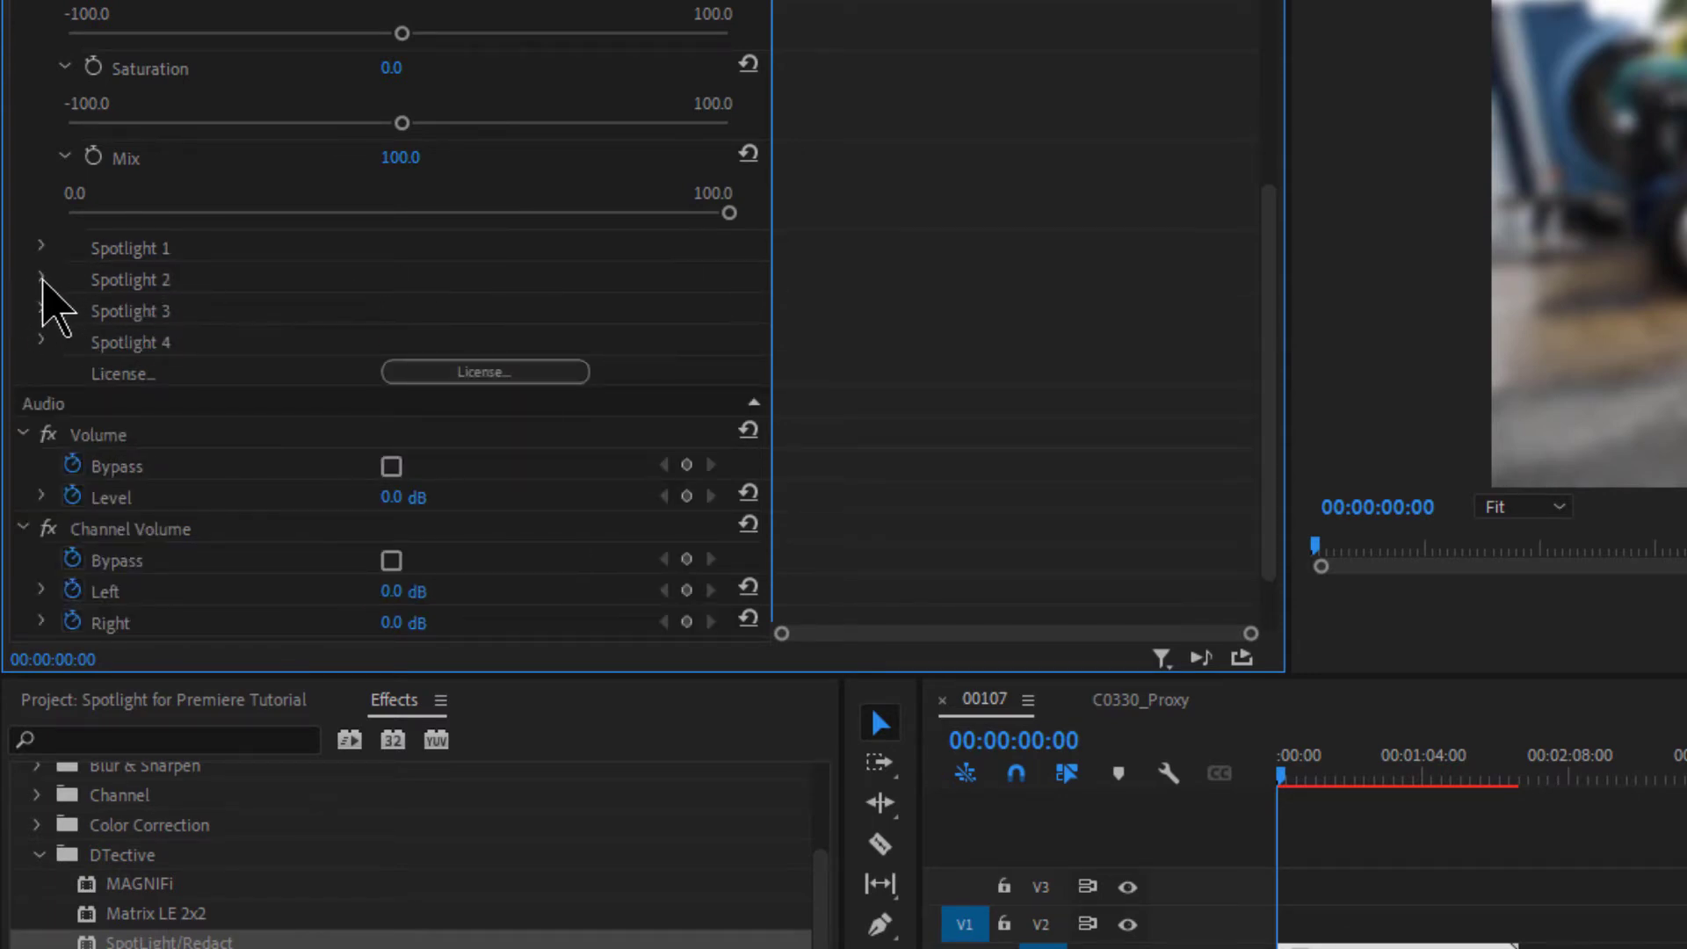
click(41, 279)
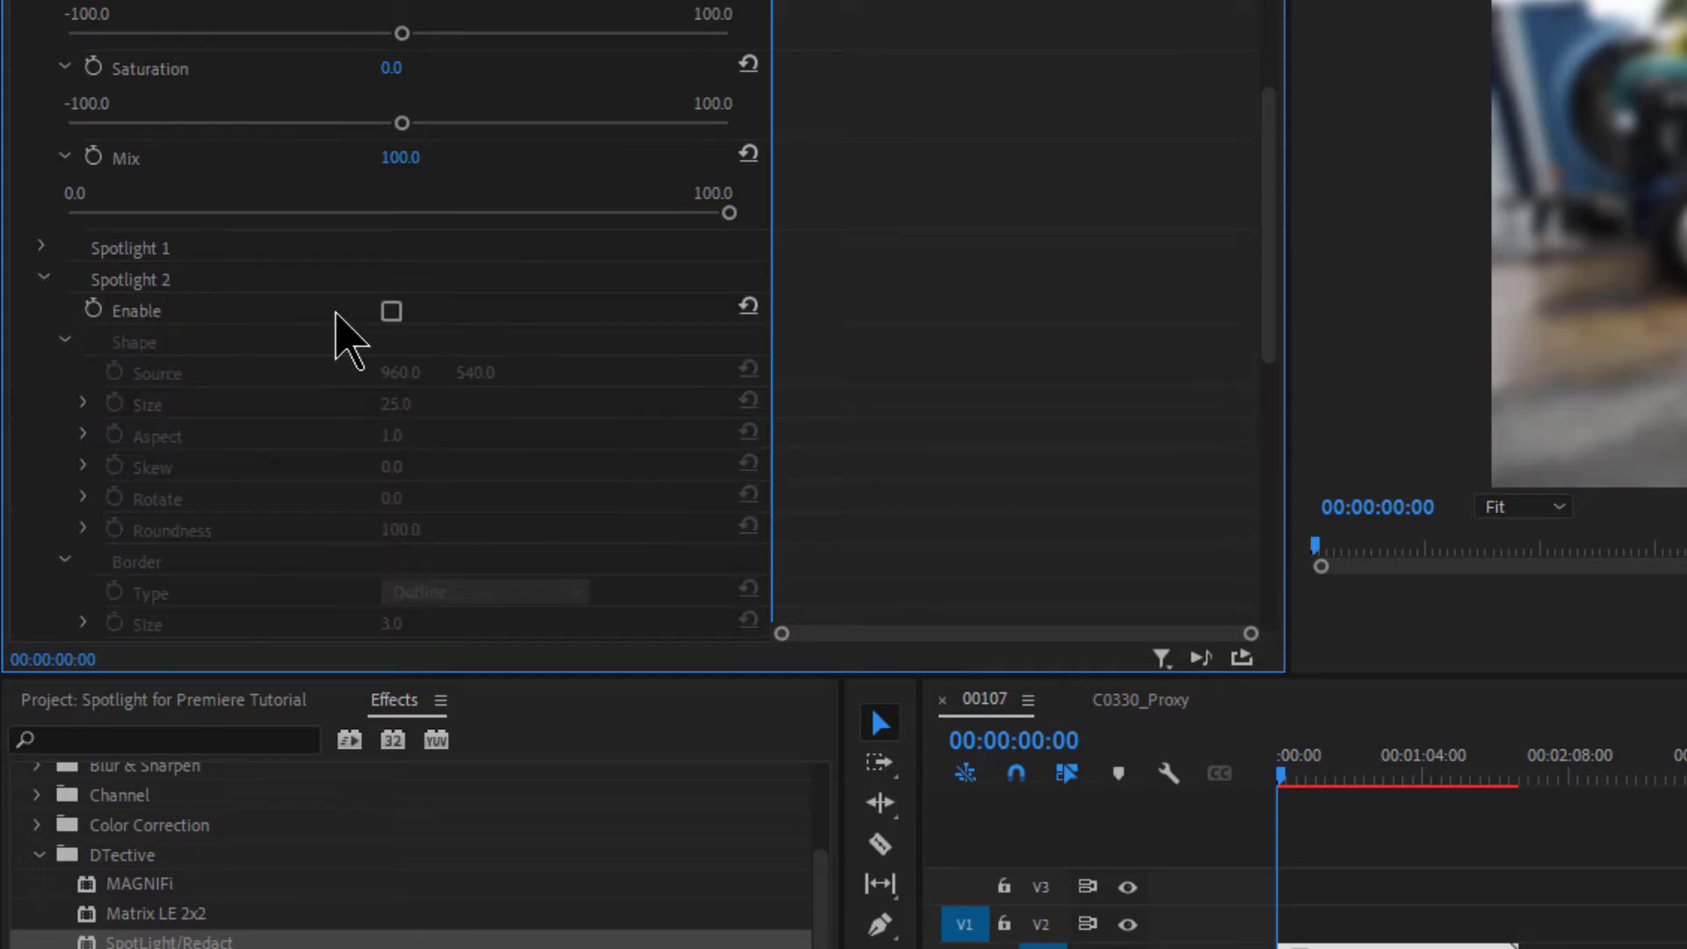
click(391, 310)
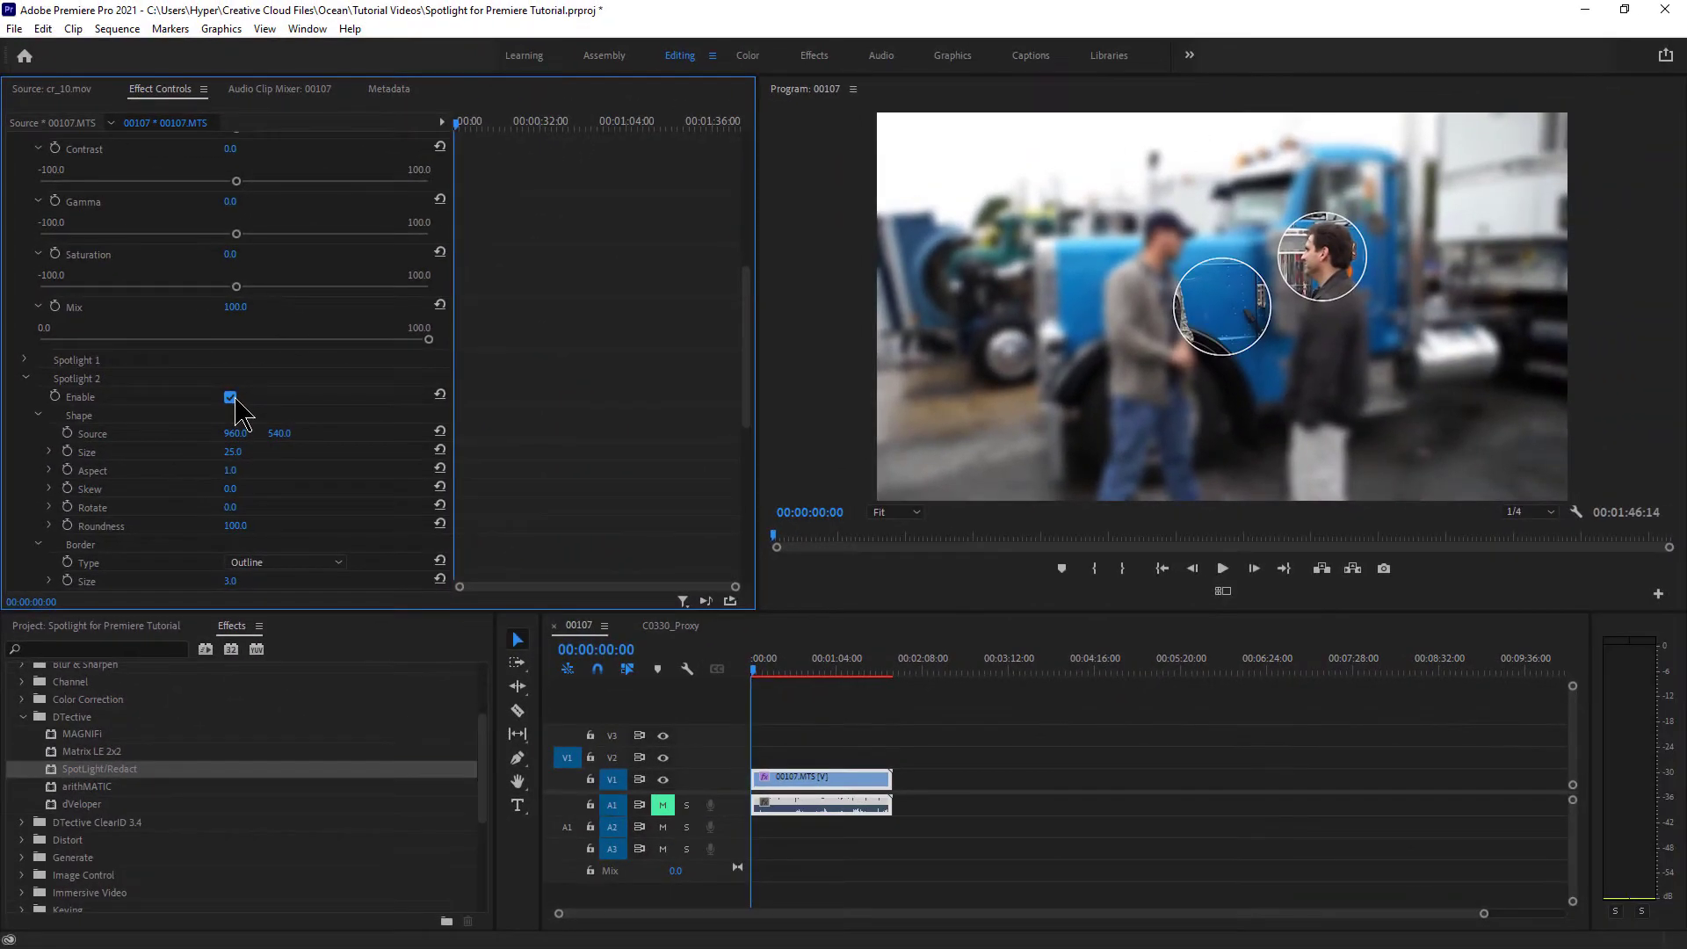
click(26, 378)
click(25, 397)
click(230, 415)
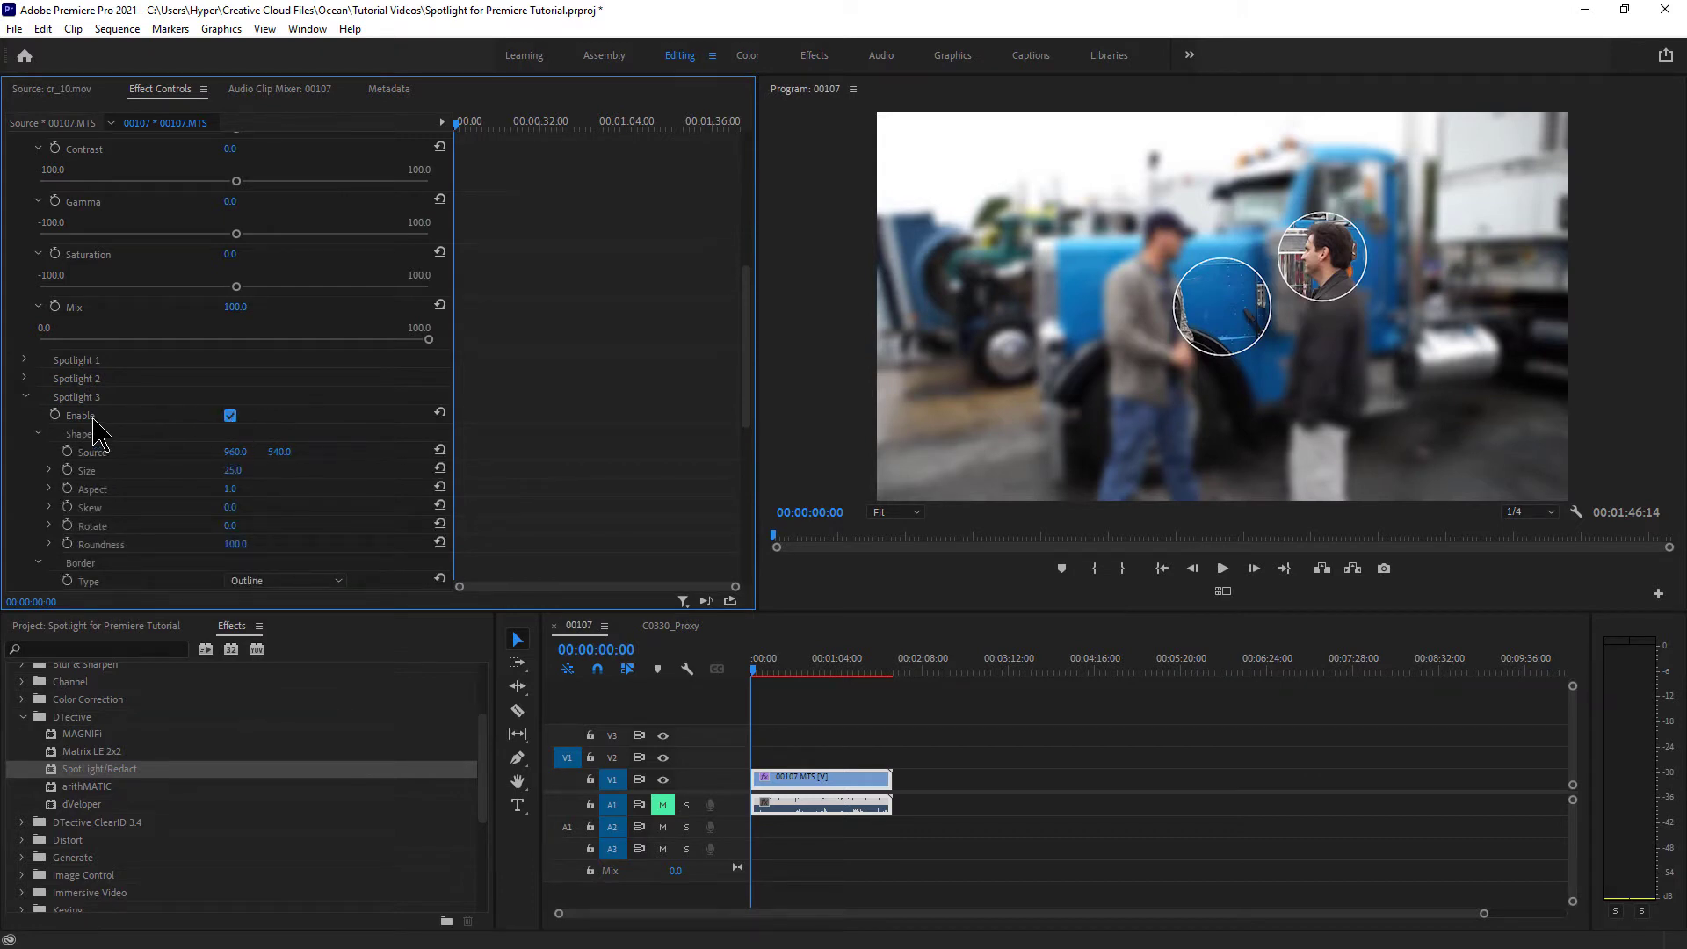
click(80, 398)
click(1217, 313)
click(1116, 367)
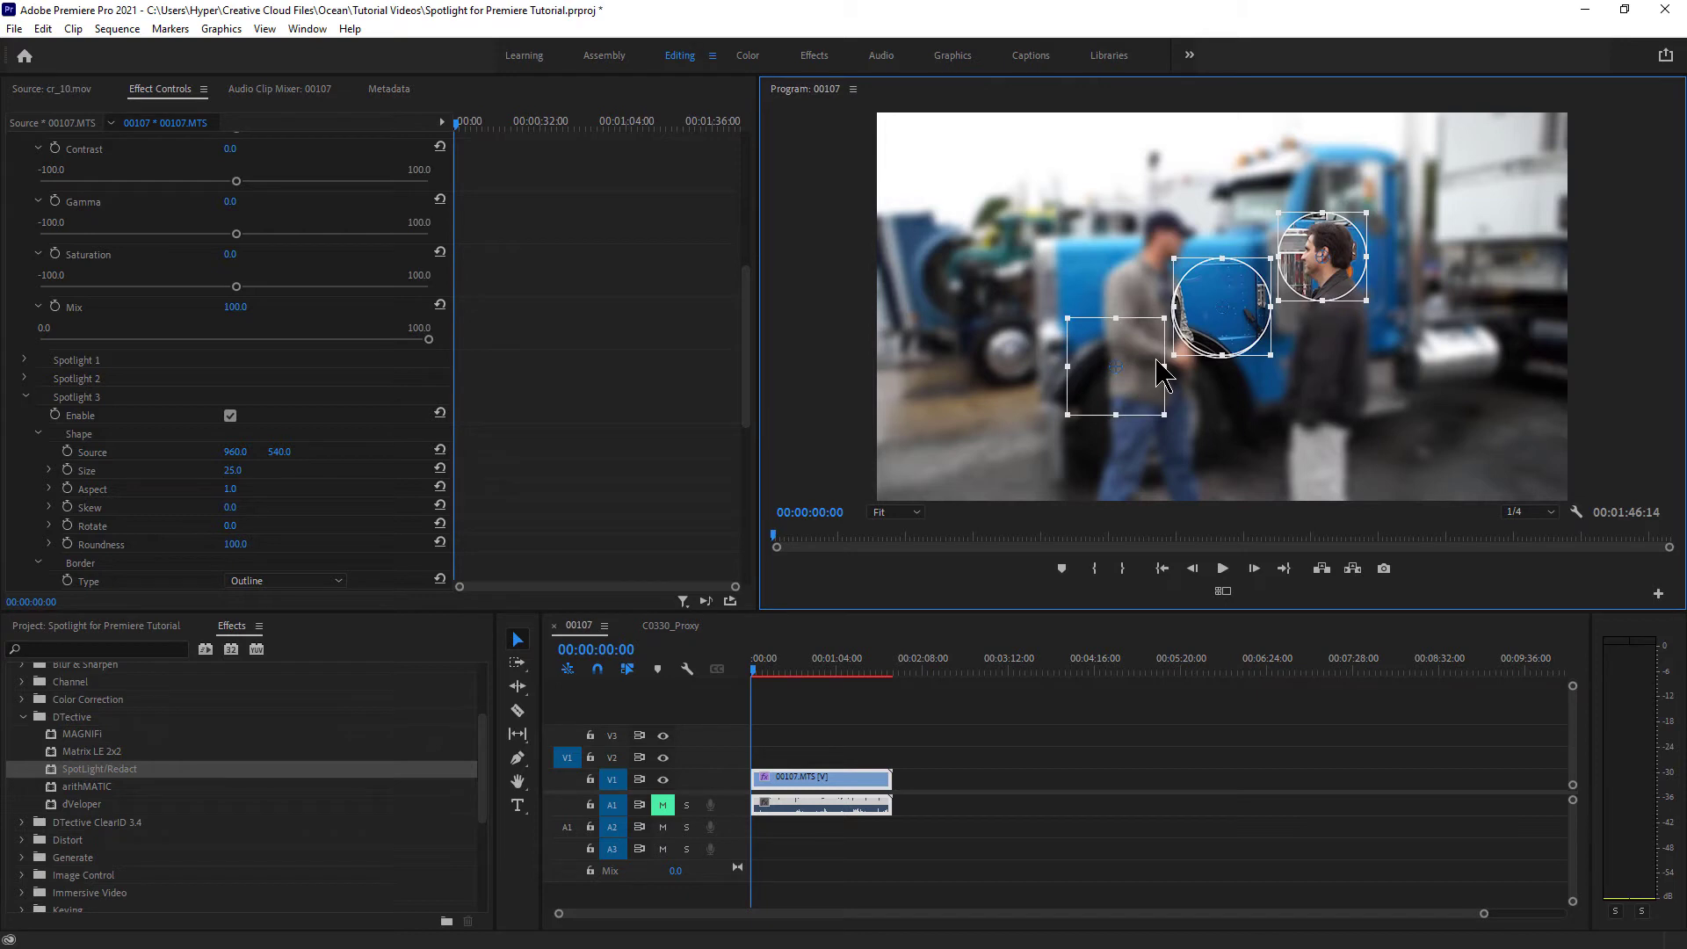
Step: Disable Spotlights 3 and 2, collapse them, and hide the spotlight handles
click(230, 417)
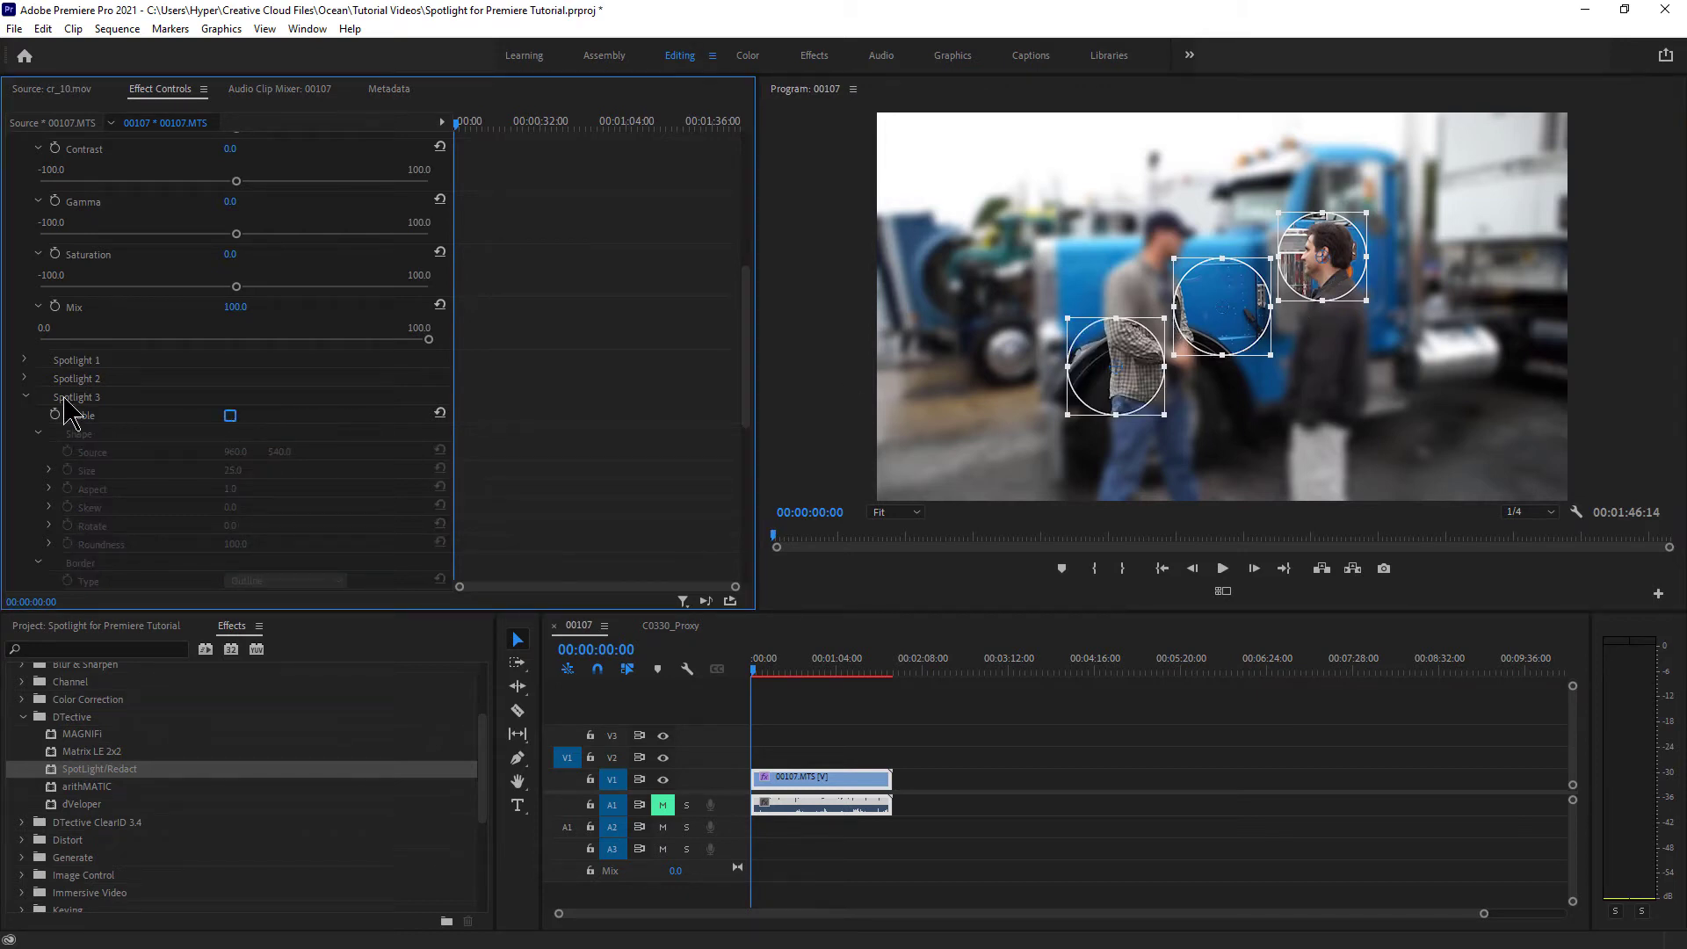
click(25, 378)
click(230, 397)
click(25, 378)
click(25, 397)
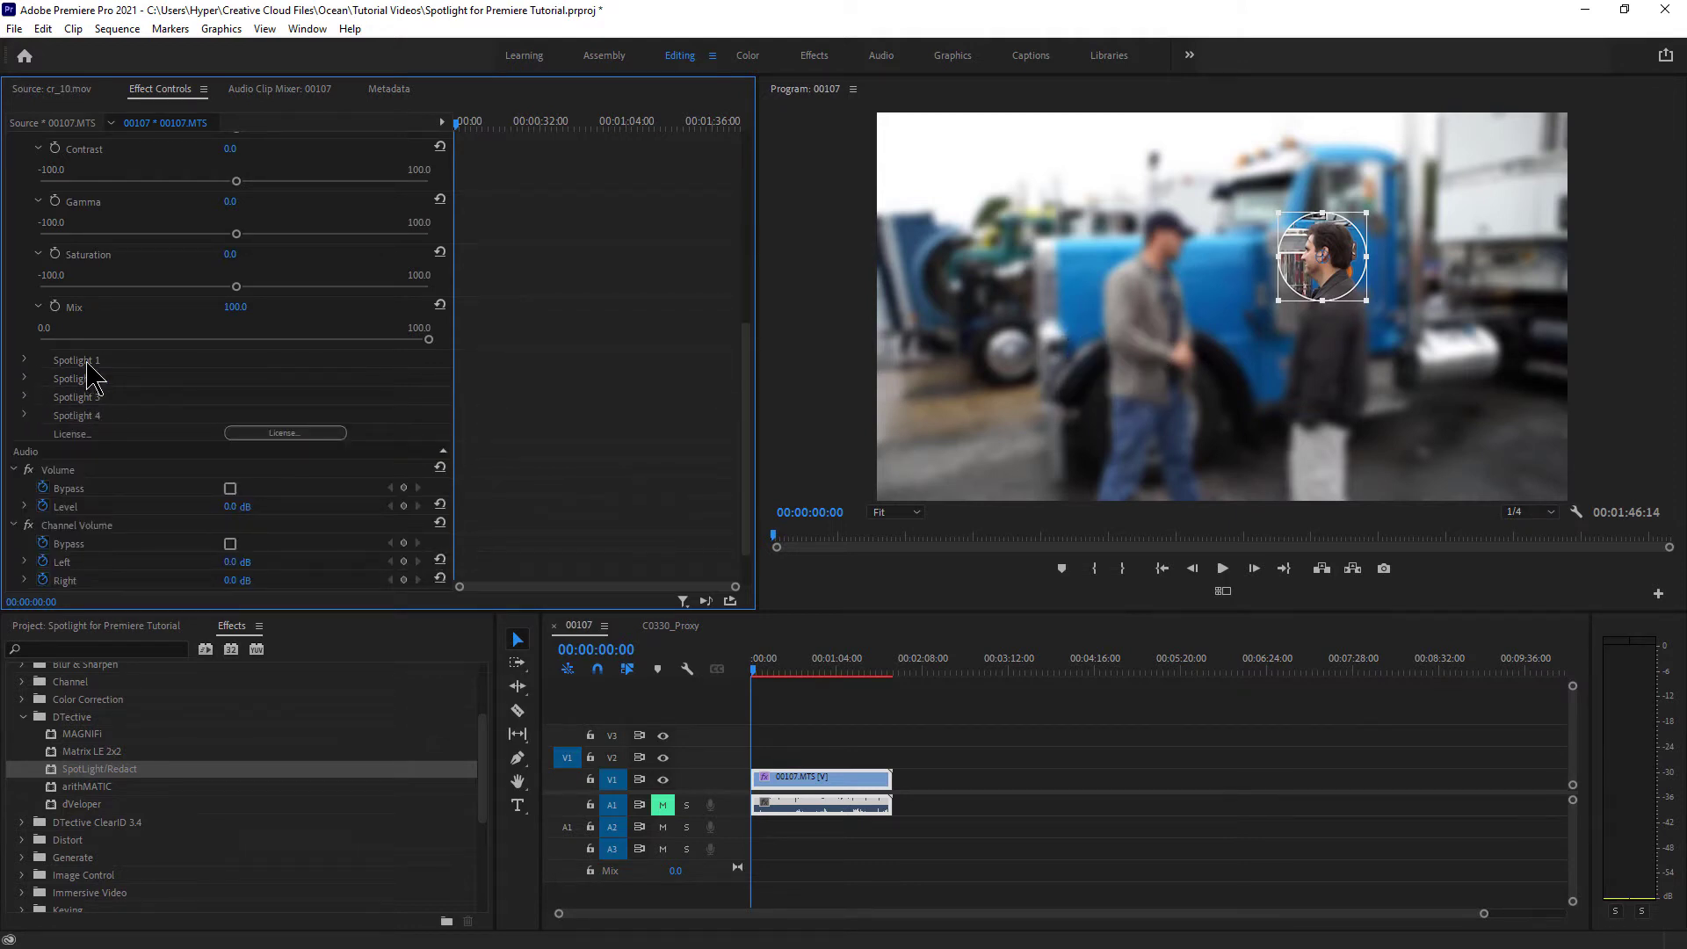
click(86, 362)
Step: Move Spotlight 1's circle to about 1253.1, 408.1, centred on the right man's face
click(25, 360)
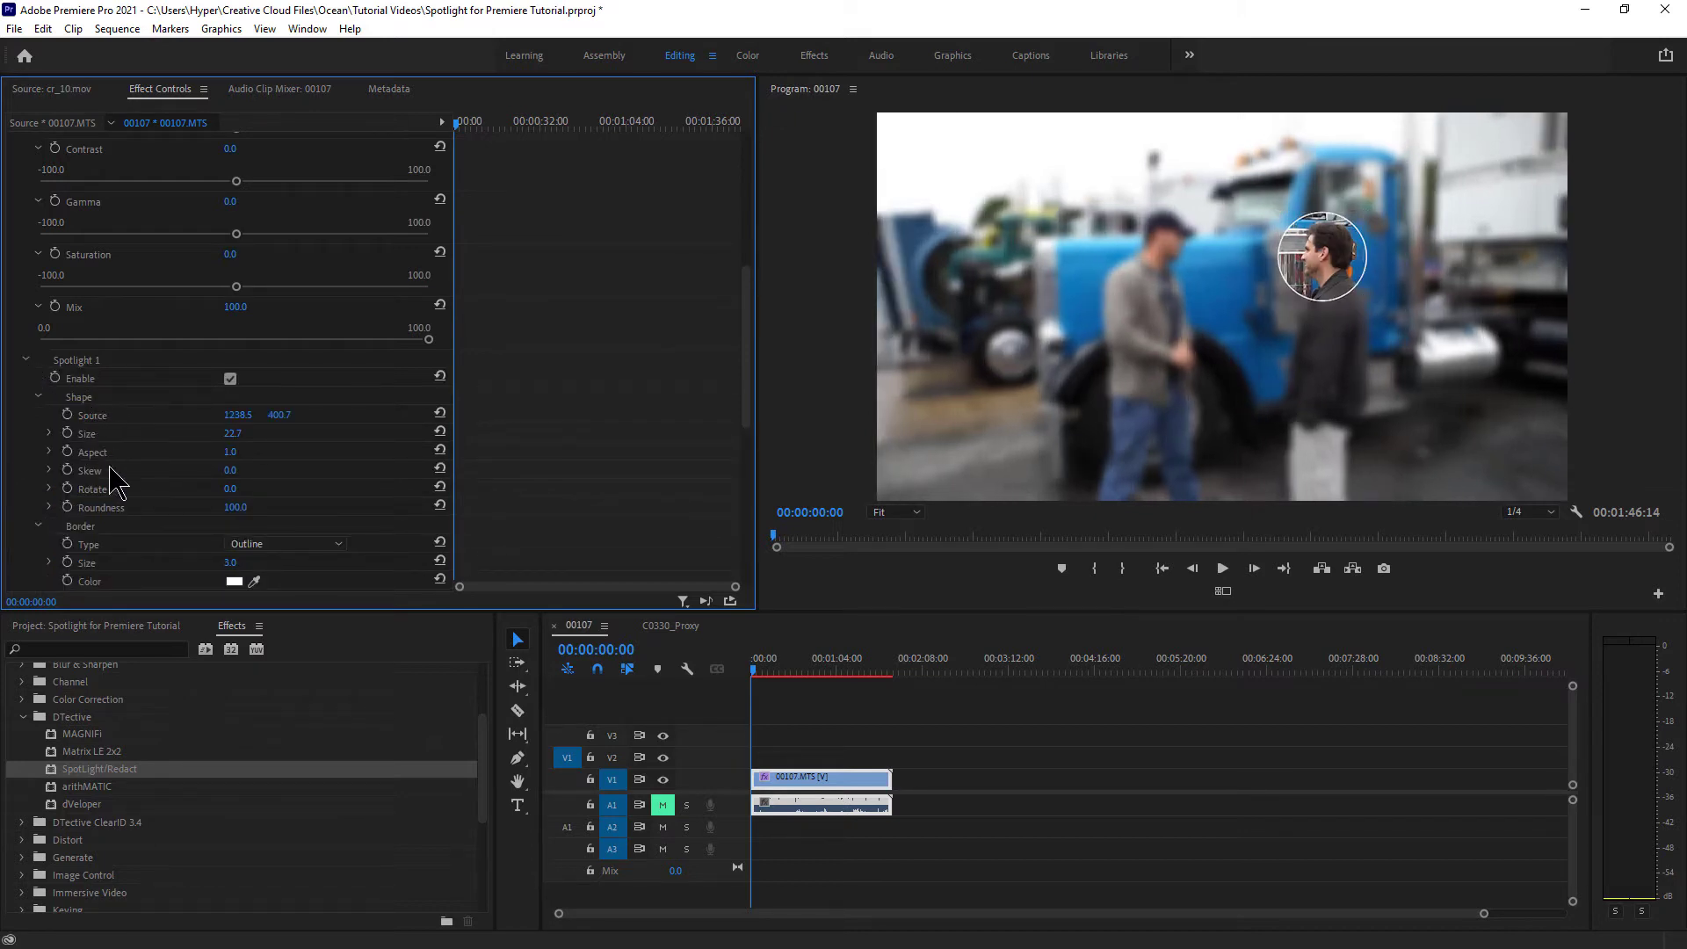
scroll(749, 378, down, 3)
scroll(759, 439, down, 4)
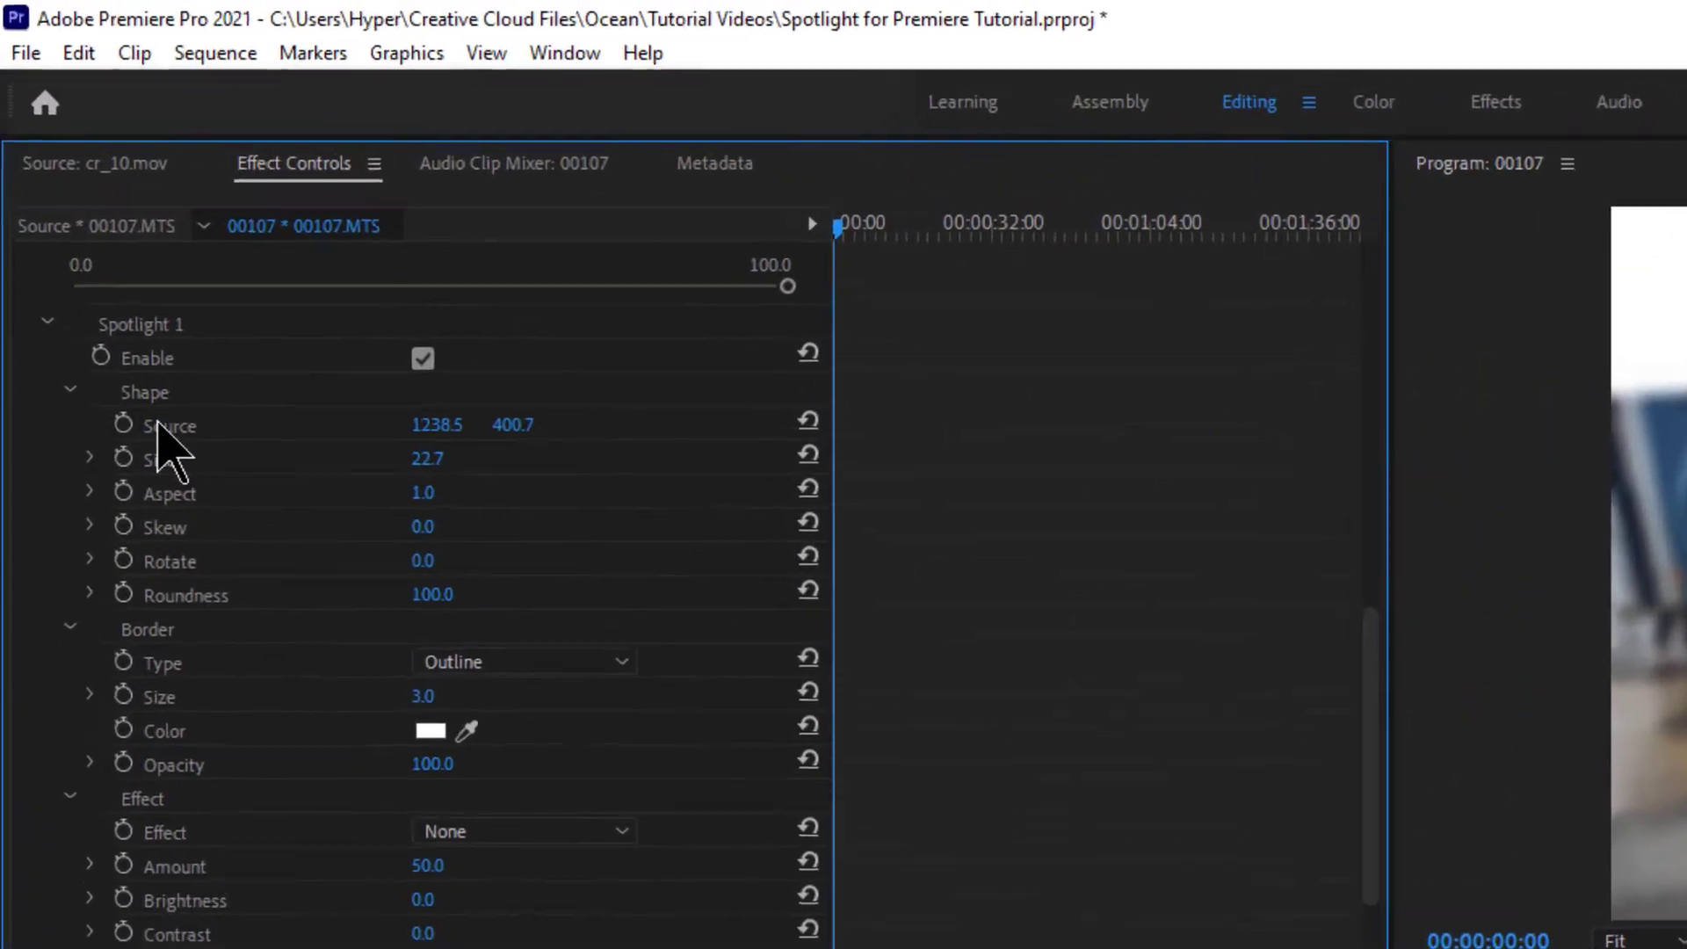
click(87, 231)
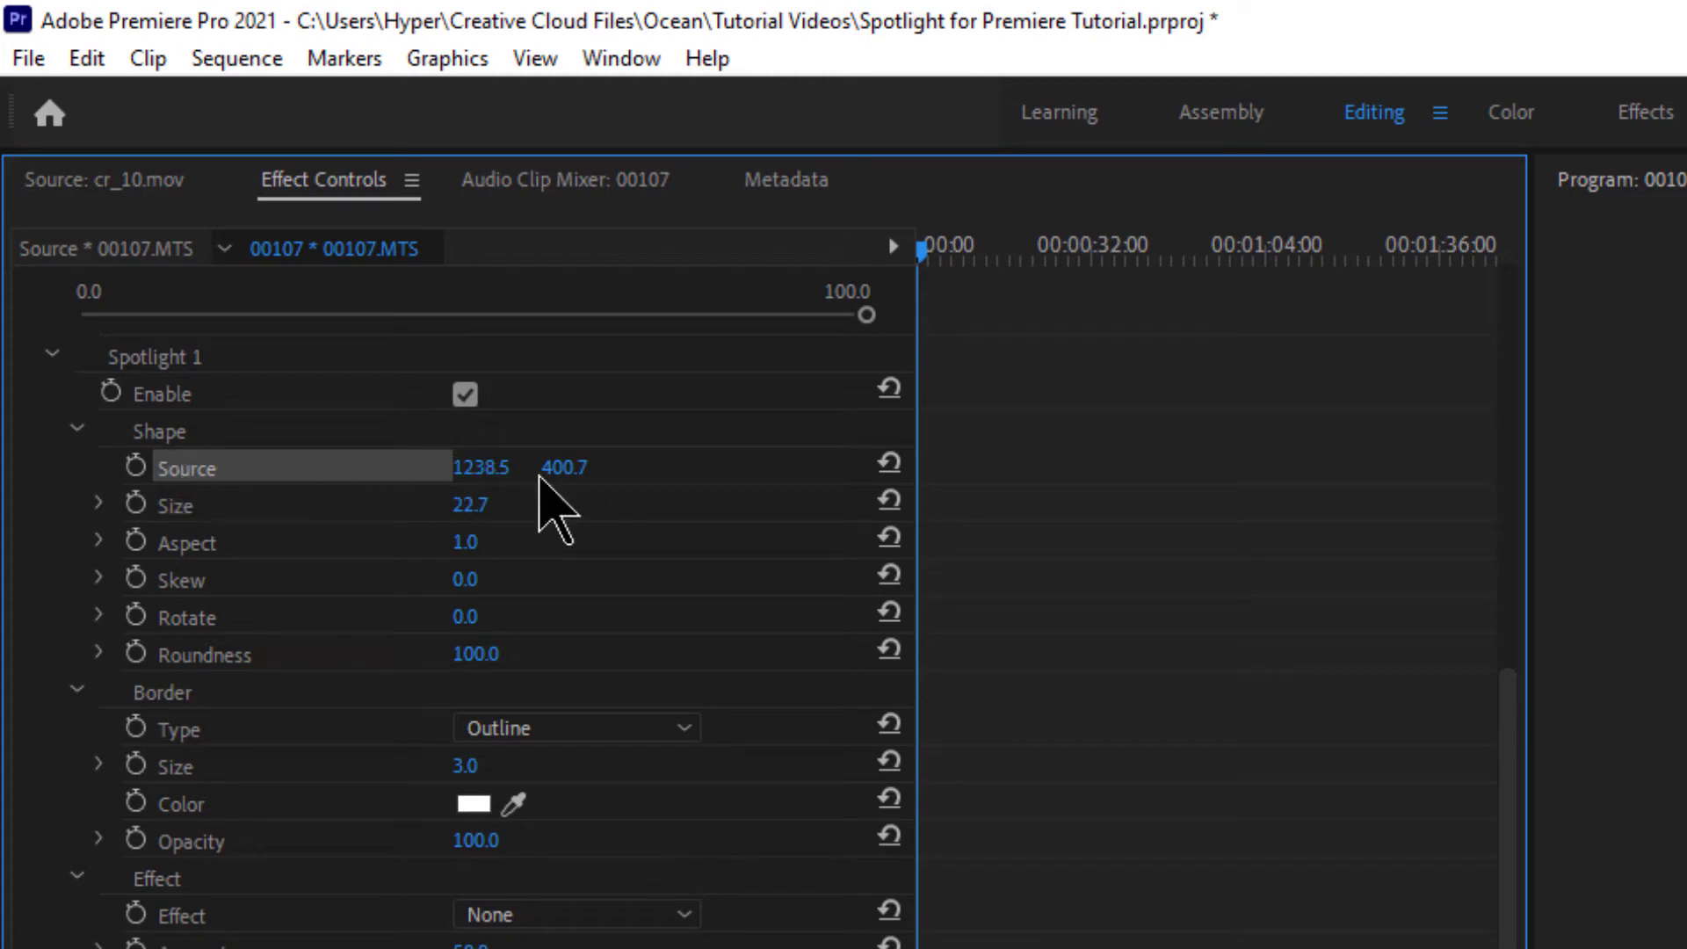
drag(474, 474, 482, 474)
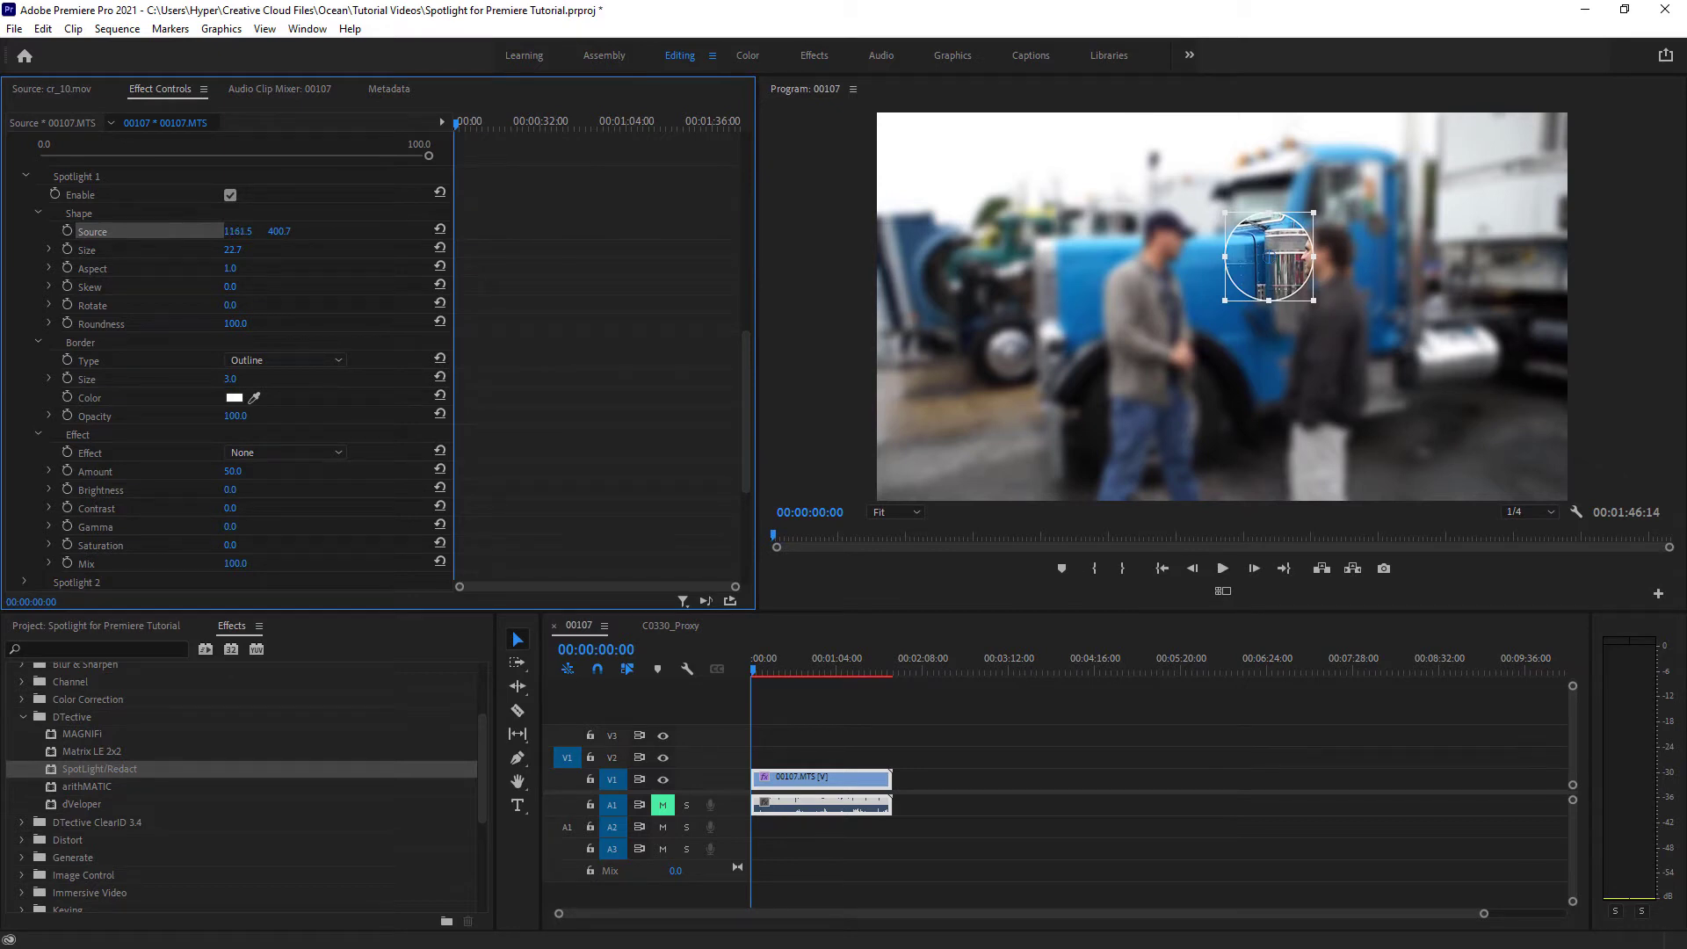
drag(237, 231, 317, 231)
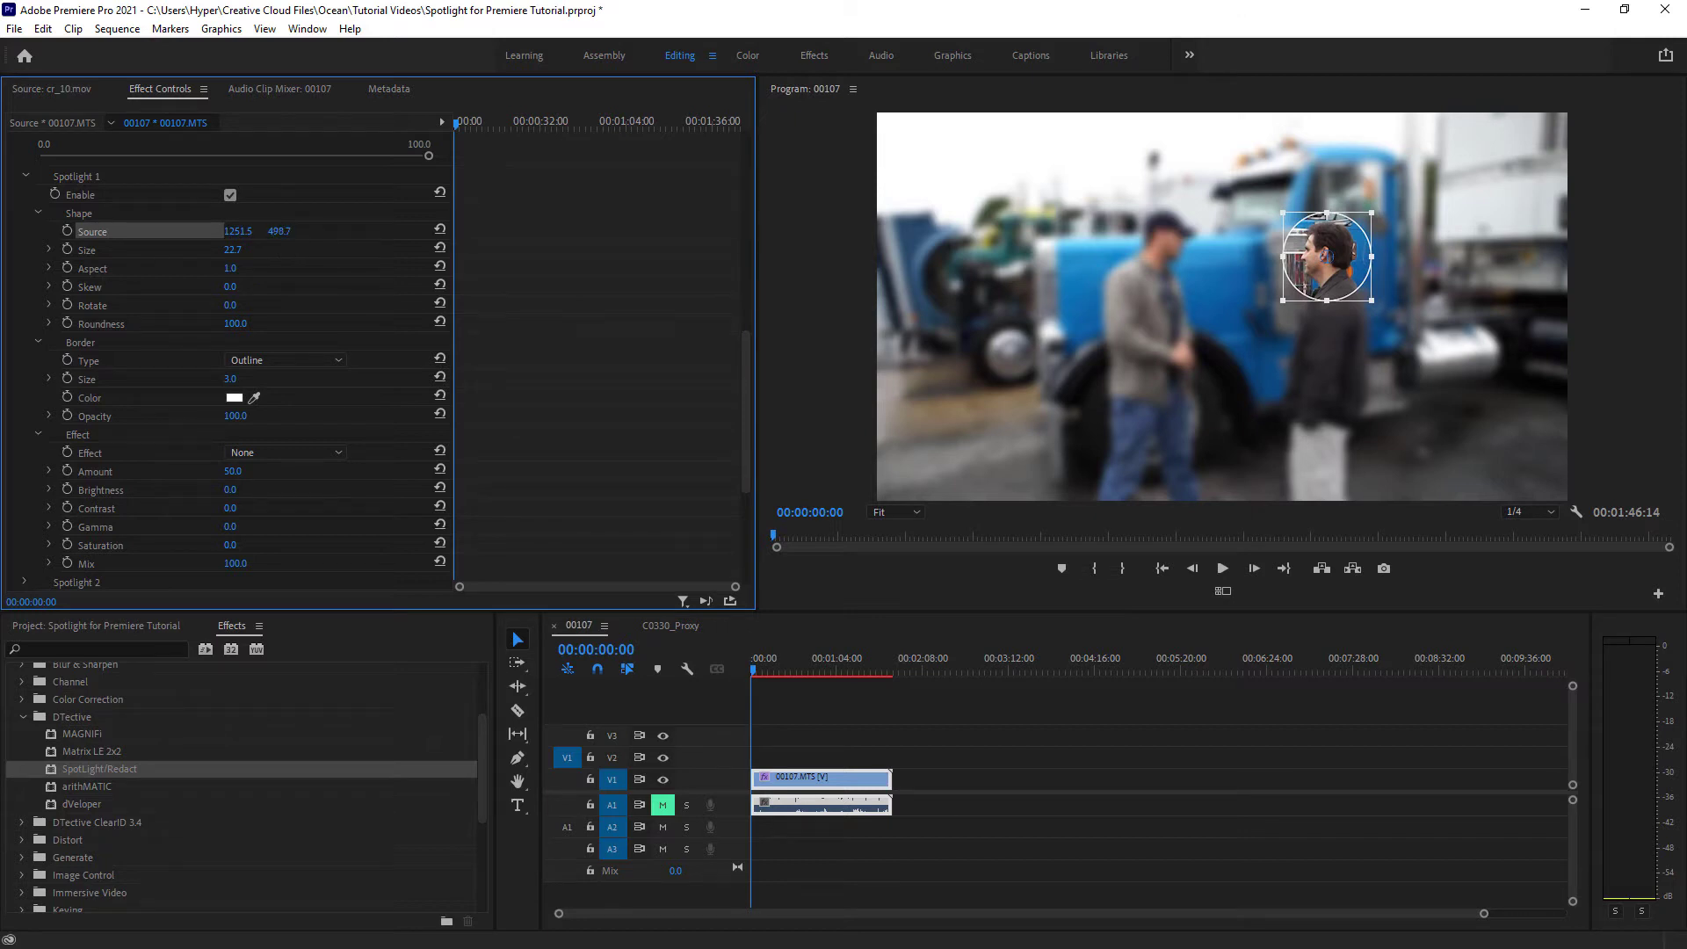
mouse_move(279, 232)
mouse_down()
mouse_move(327, 231)
mouse_move(243, 231)
mouse_move(282, 231)
mouse_up()
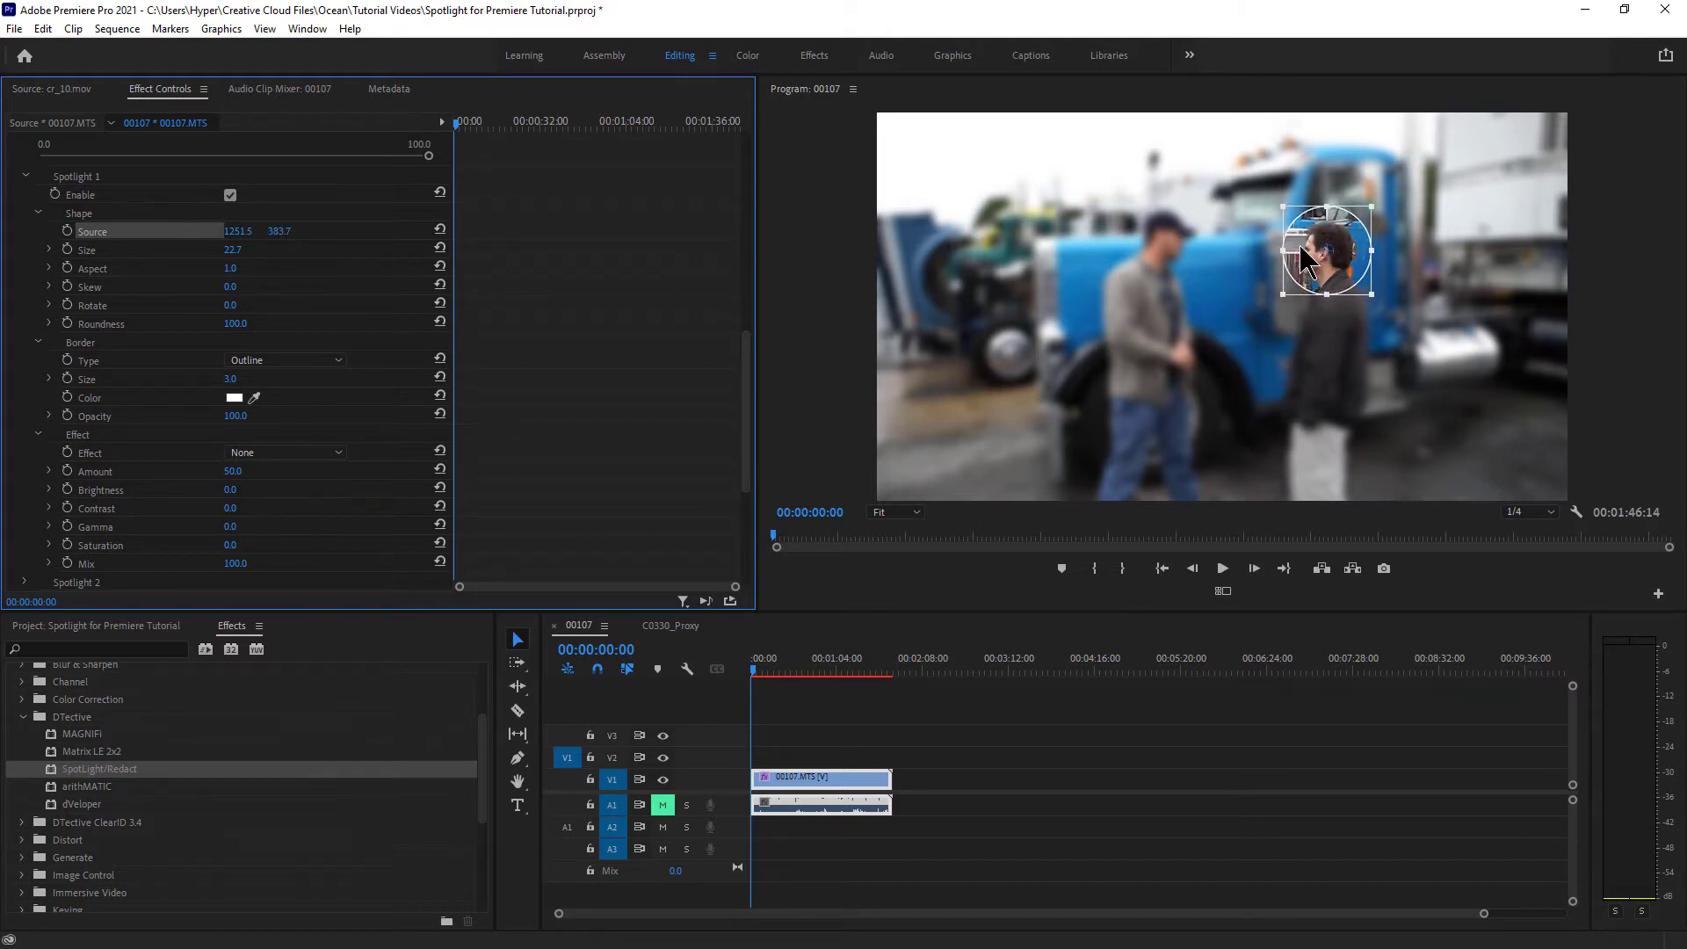
drag(1327, 254, 1328, 259)
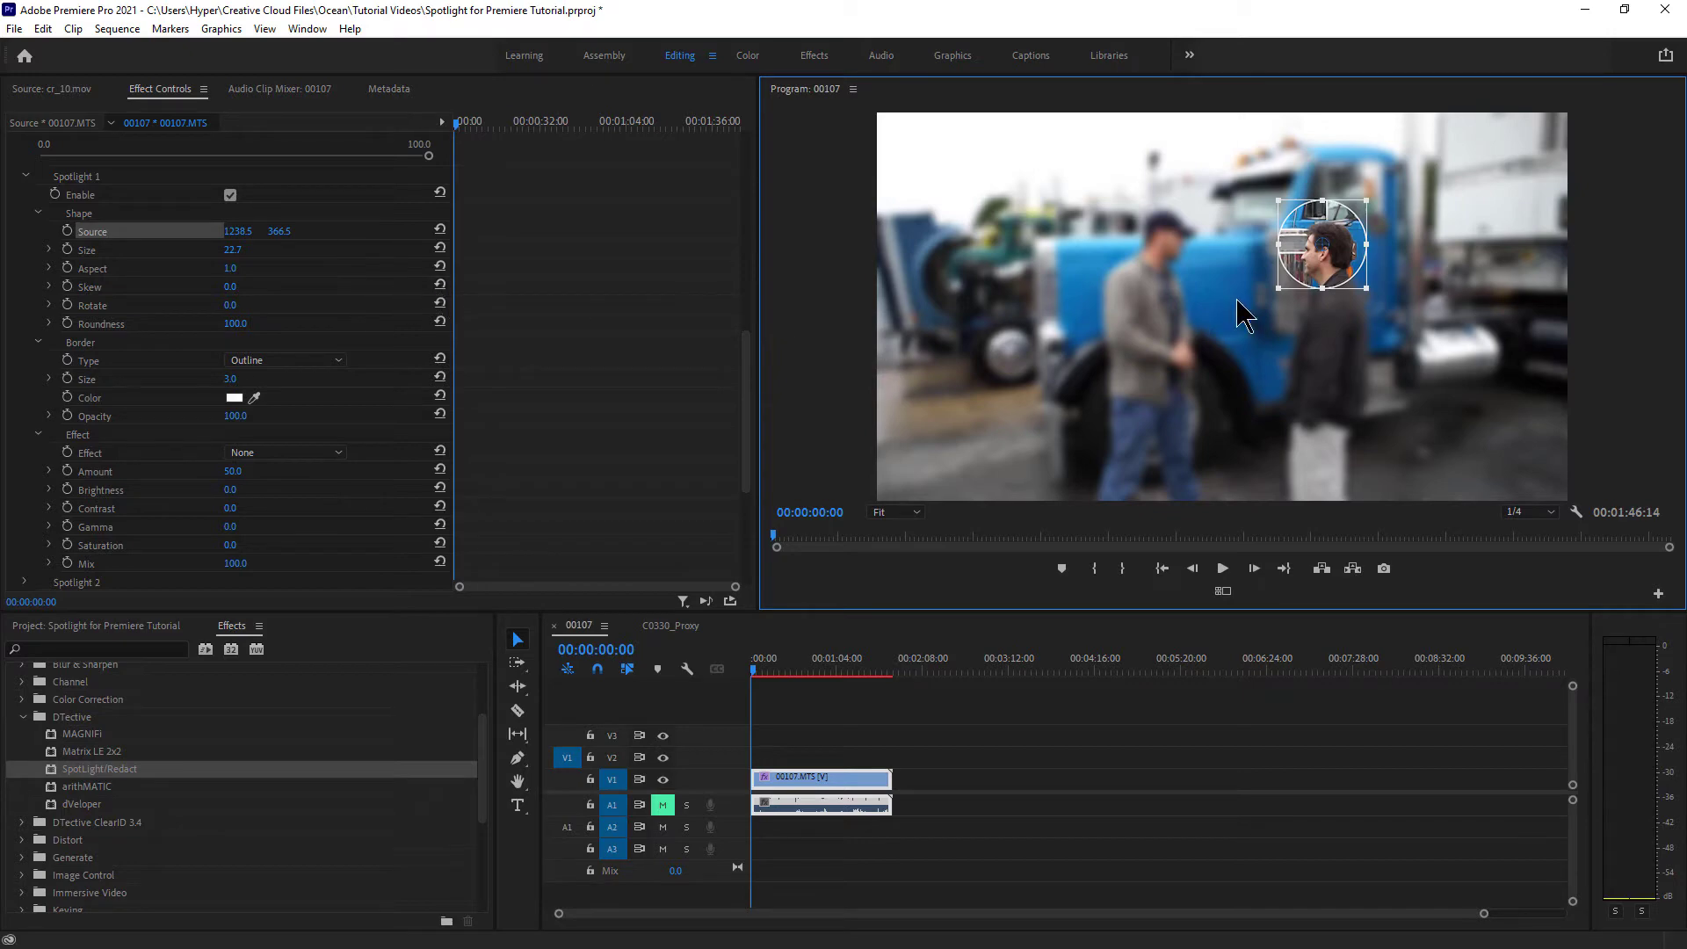
drag(1326, 253, 1331, 266)
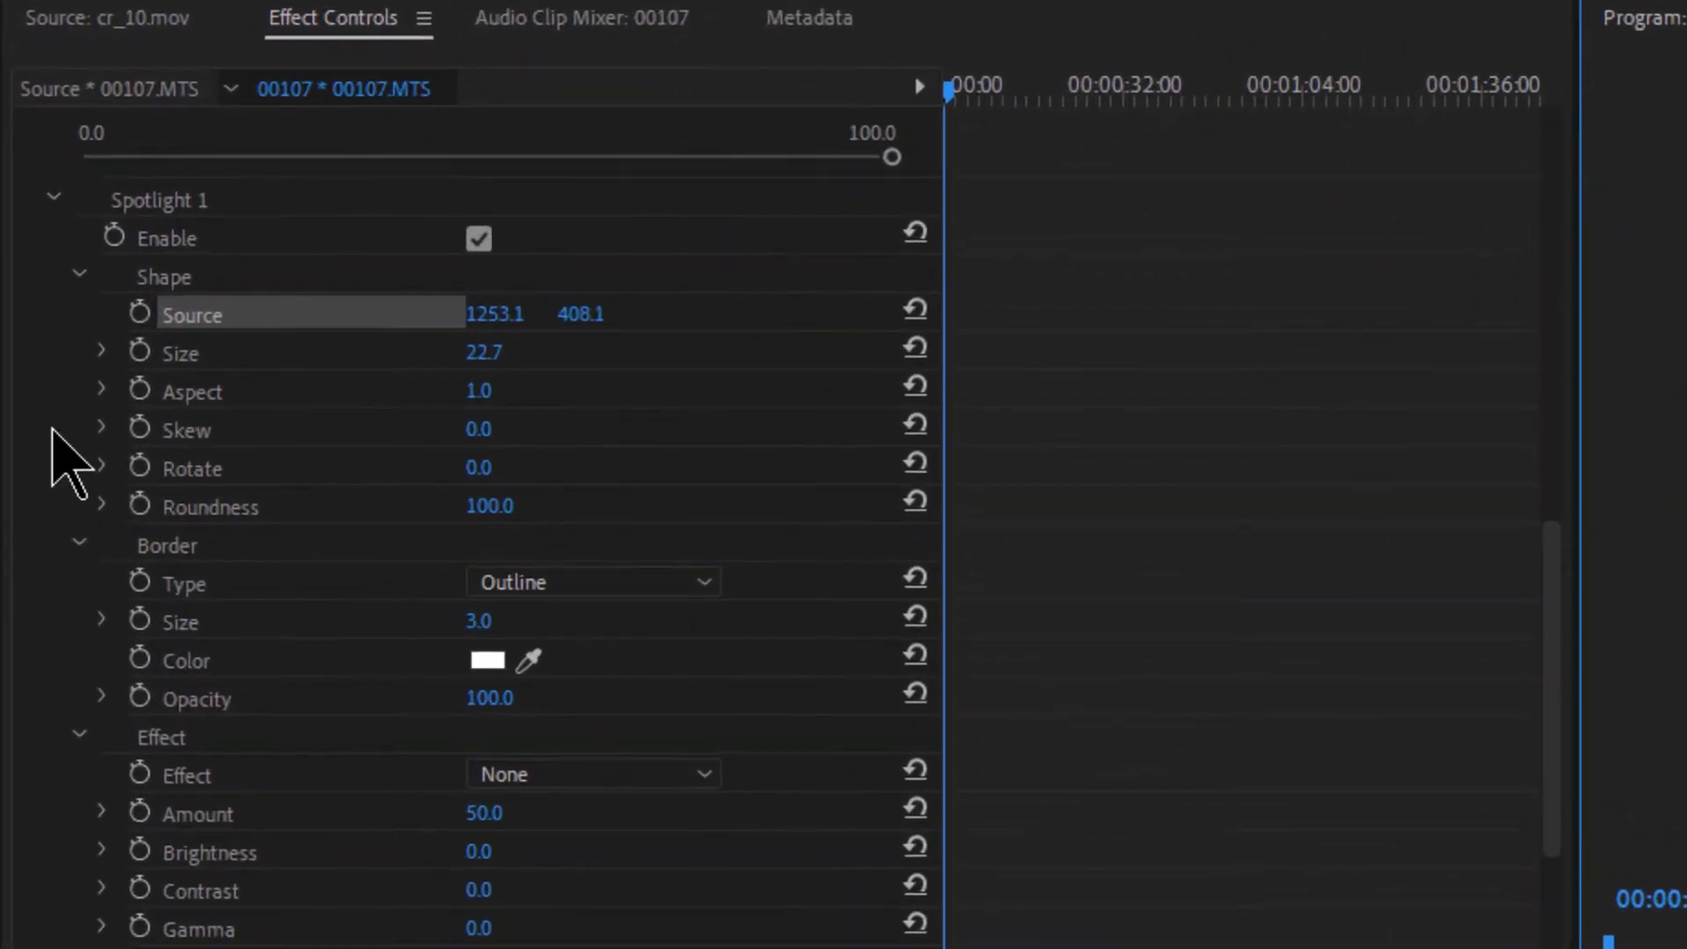
Step: Set Spotlight 1's Size to 25, then resize the circle to frame the man's head
click(102, 351)
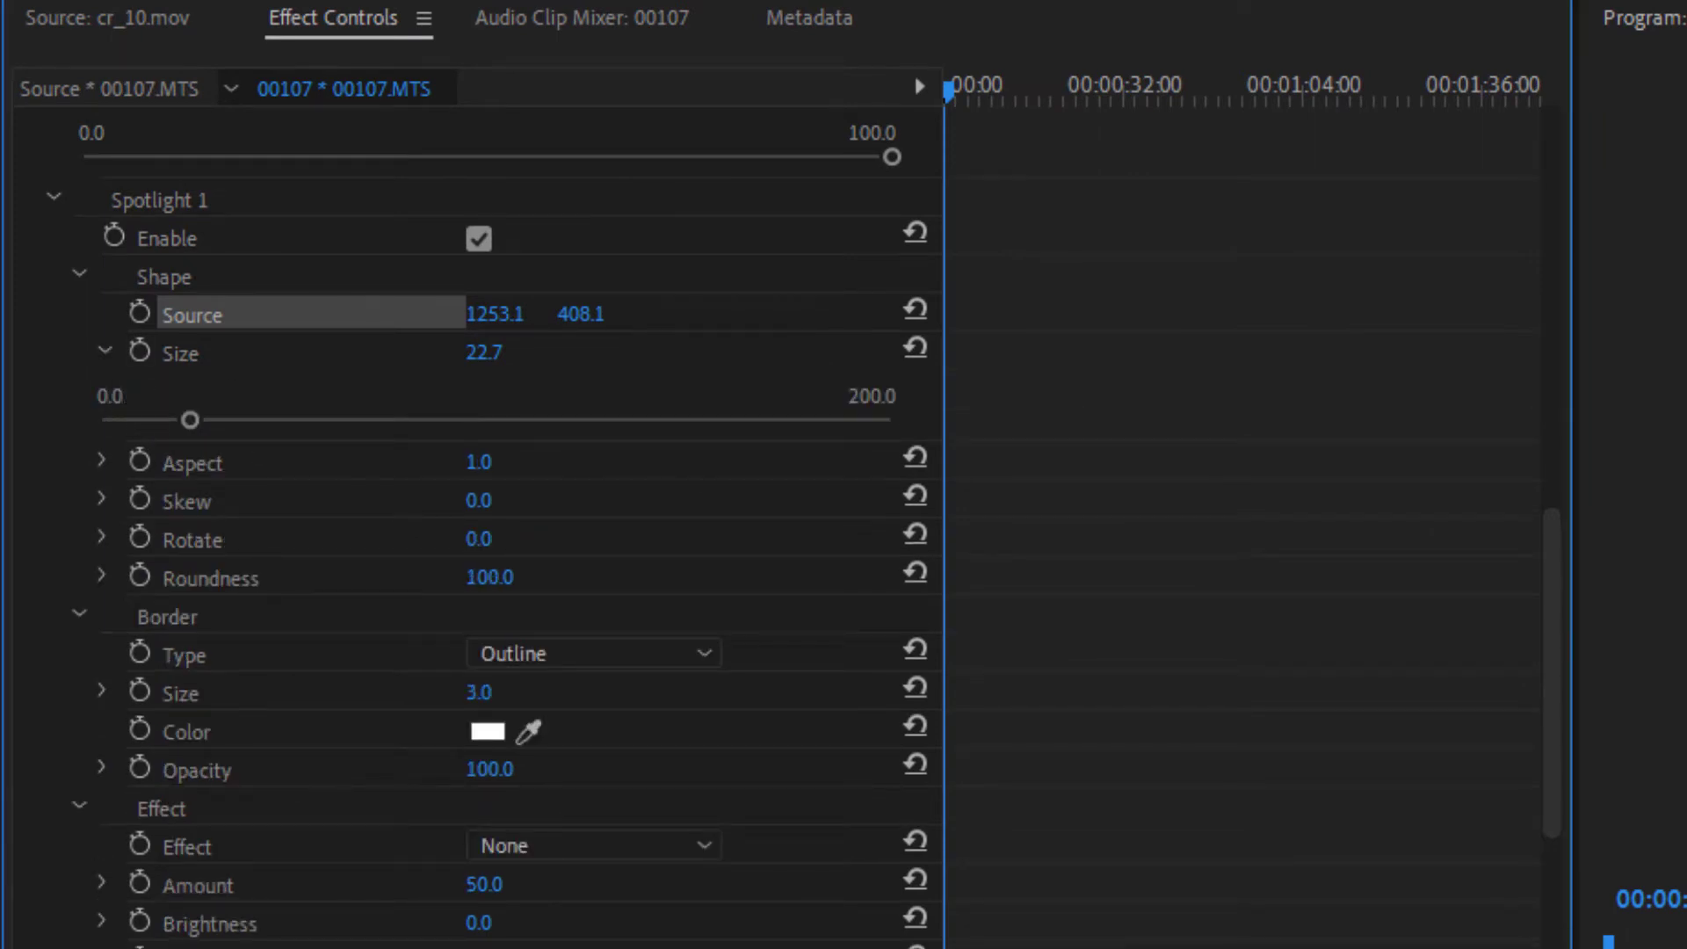
drag(191, 421, 239, 420)
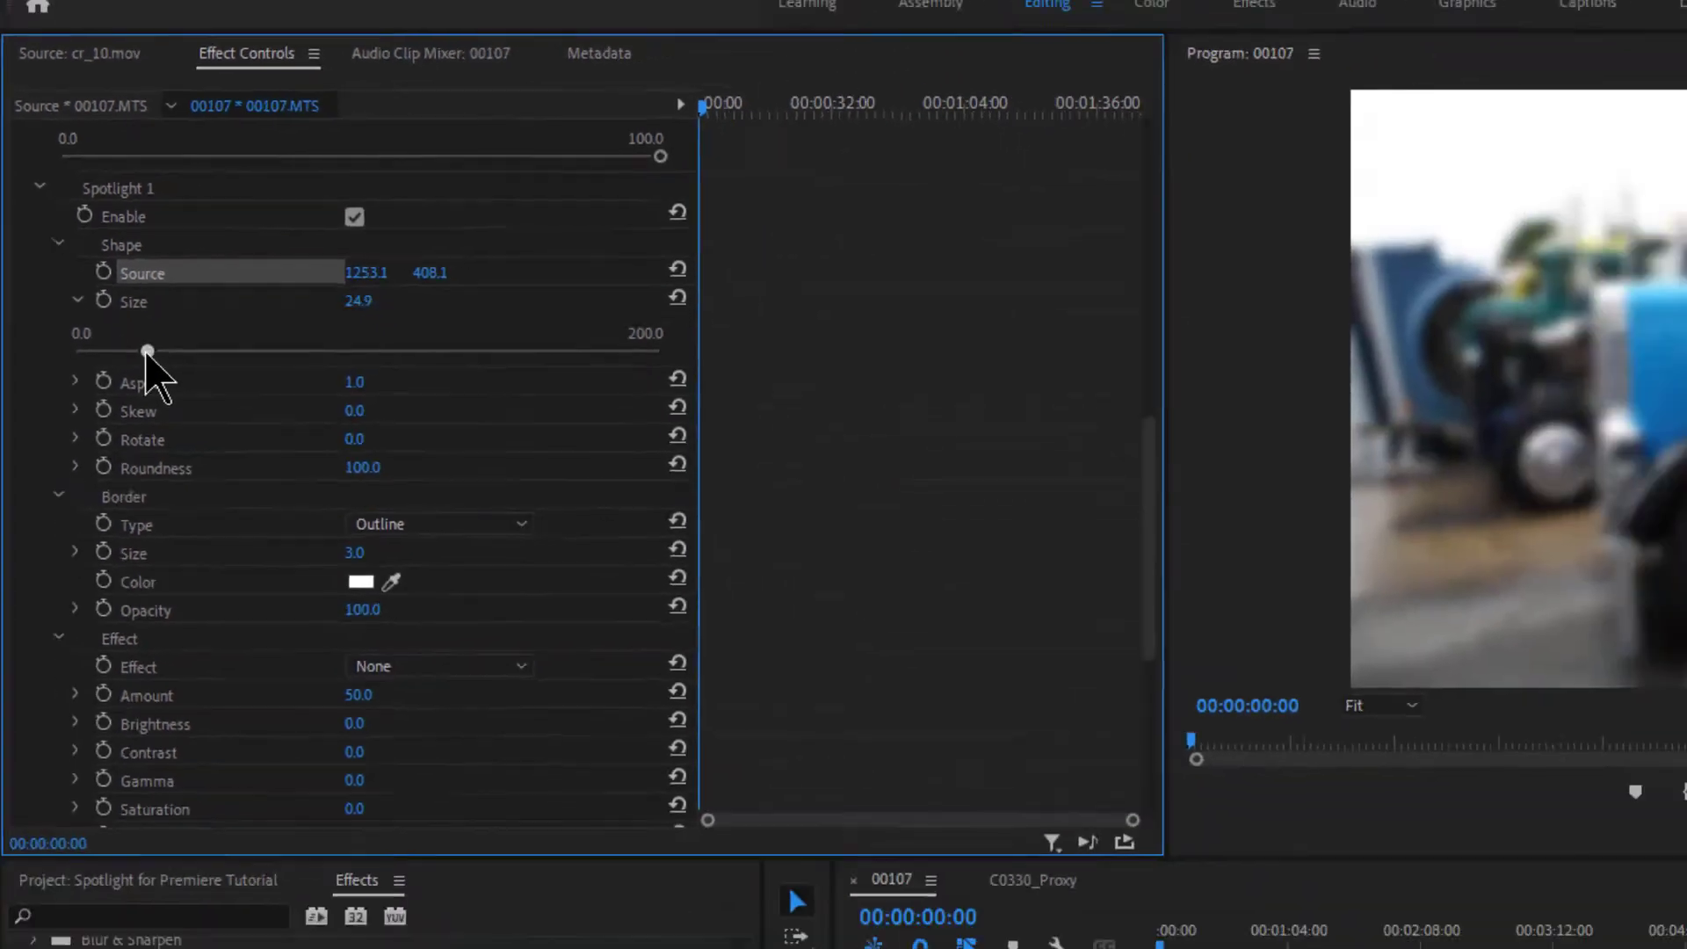
drag(115, 283, 93, 283)
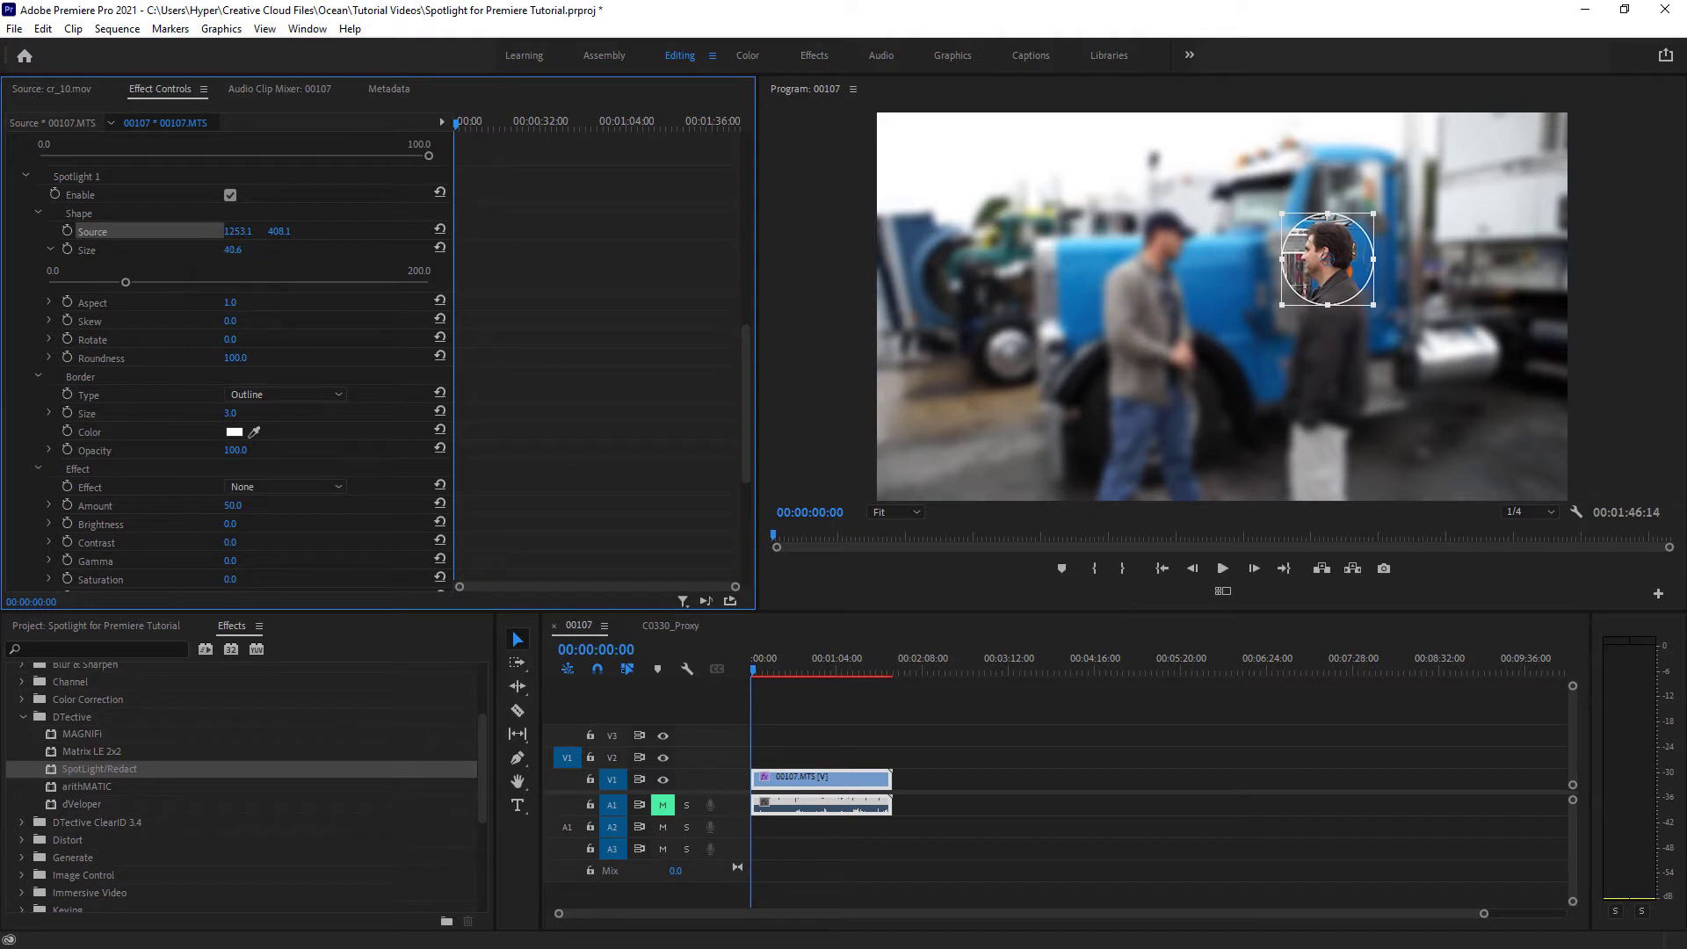
drag(233, 251, 249, 256)
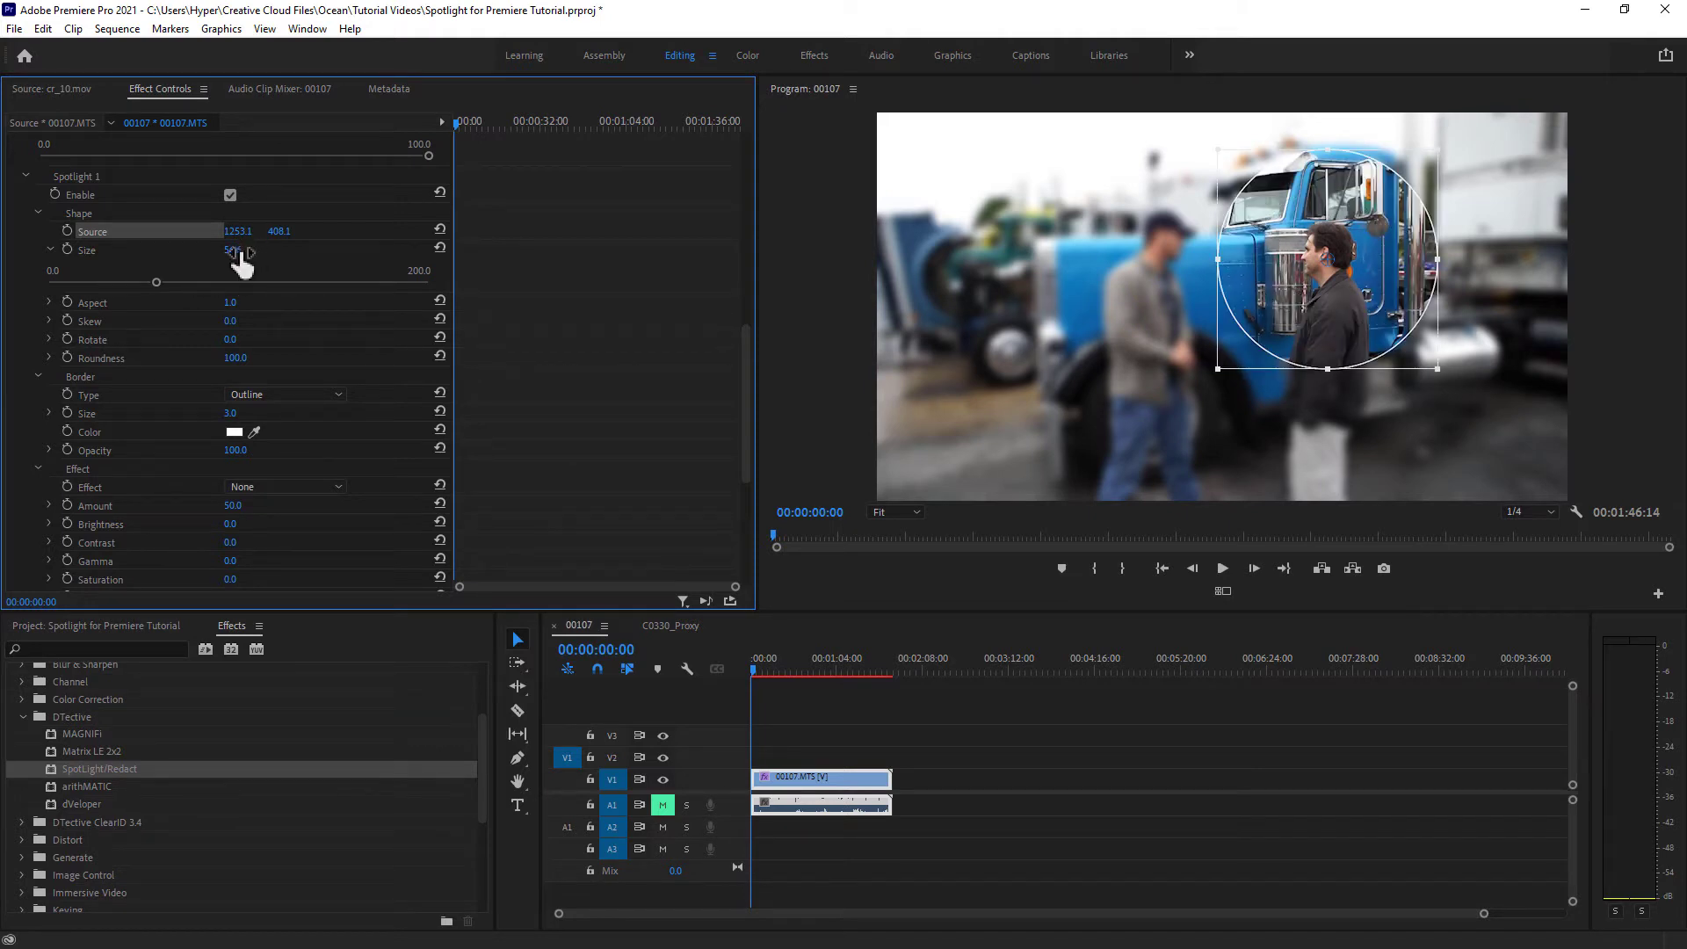
click(237, 252)
text(25)
key(Return)
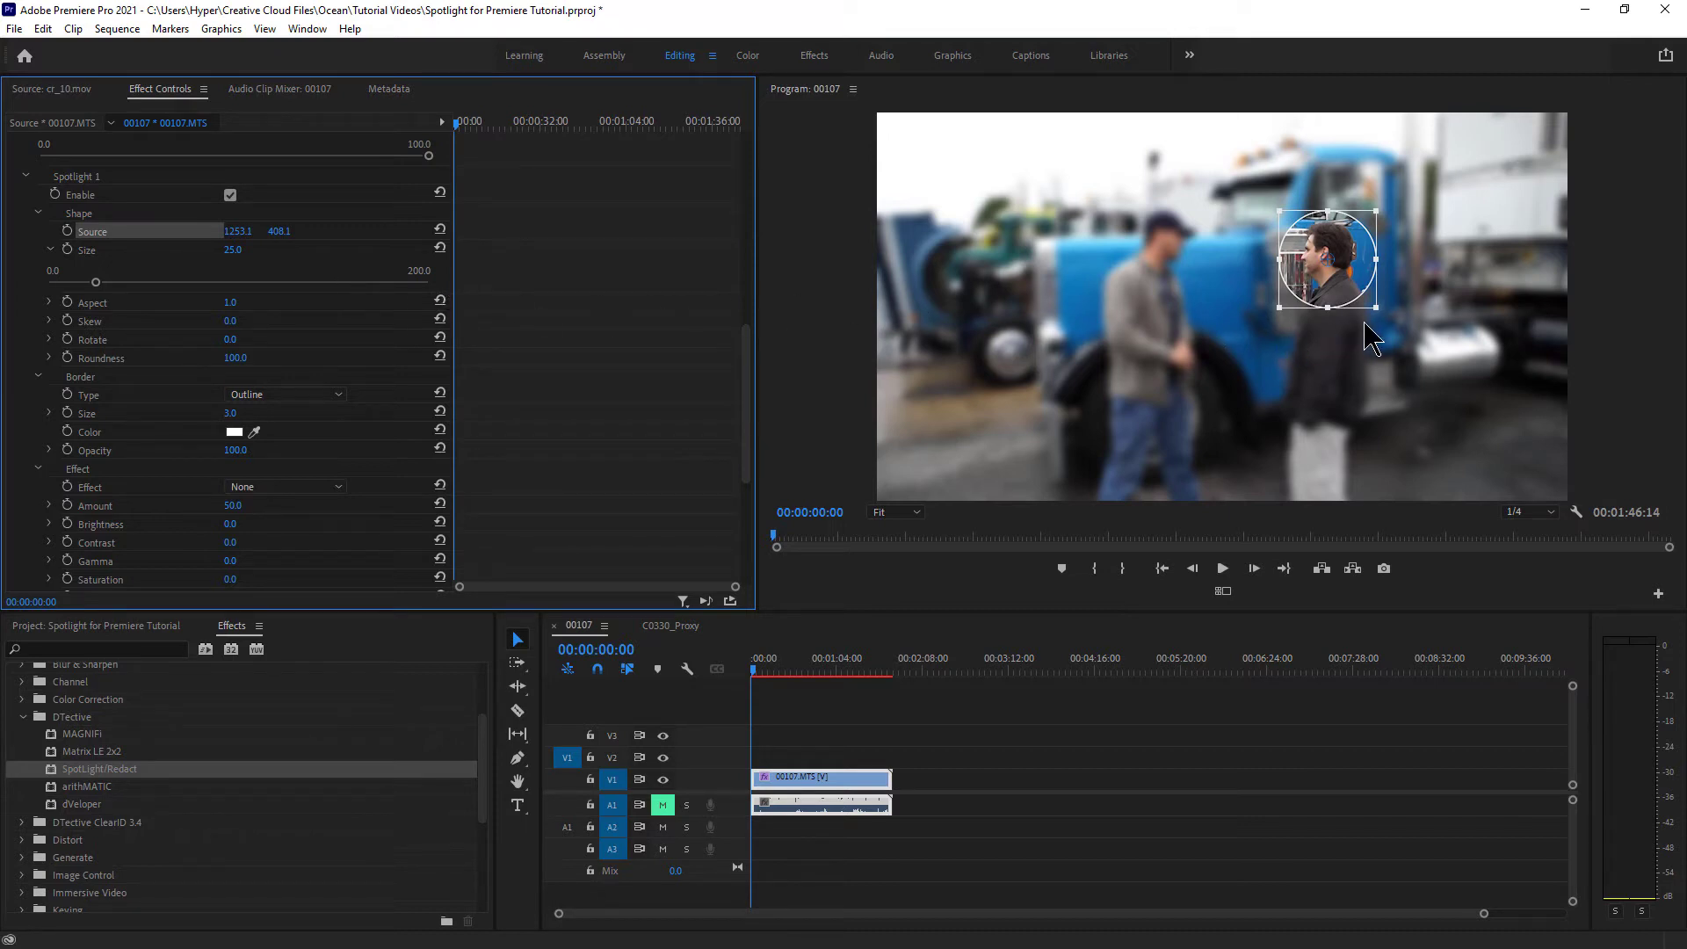
mouse_move(1375, 308)
mouse_down()
mouse_move(1392, 329)
mouse_move(1380, 313)
mouse_up()
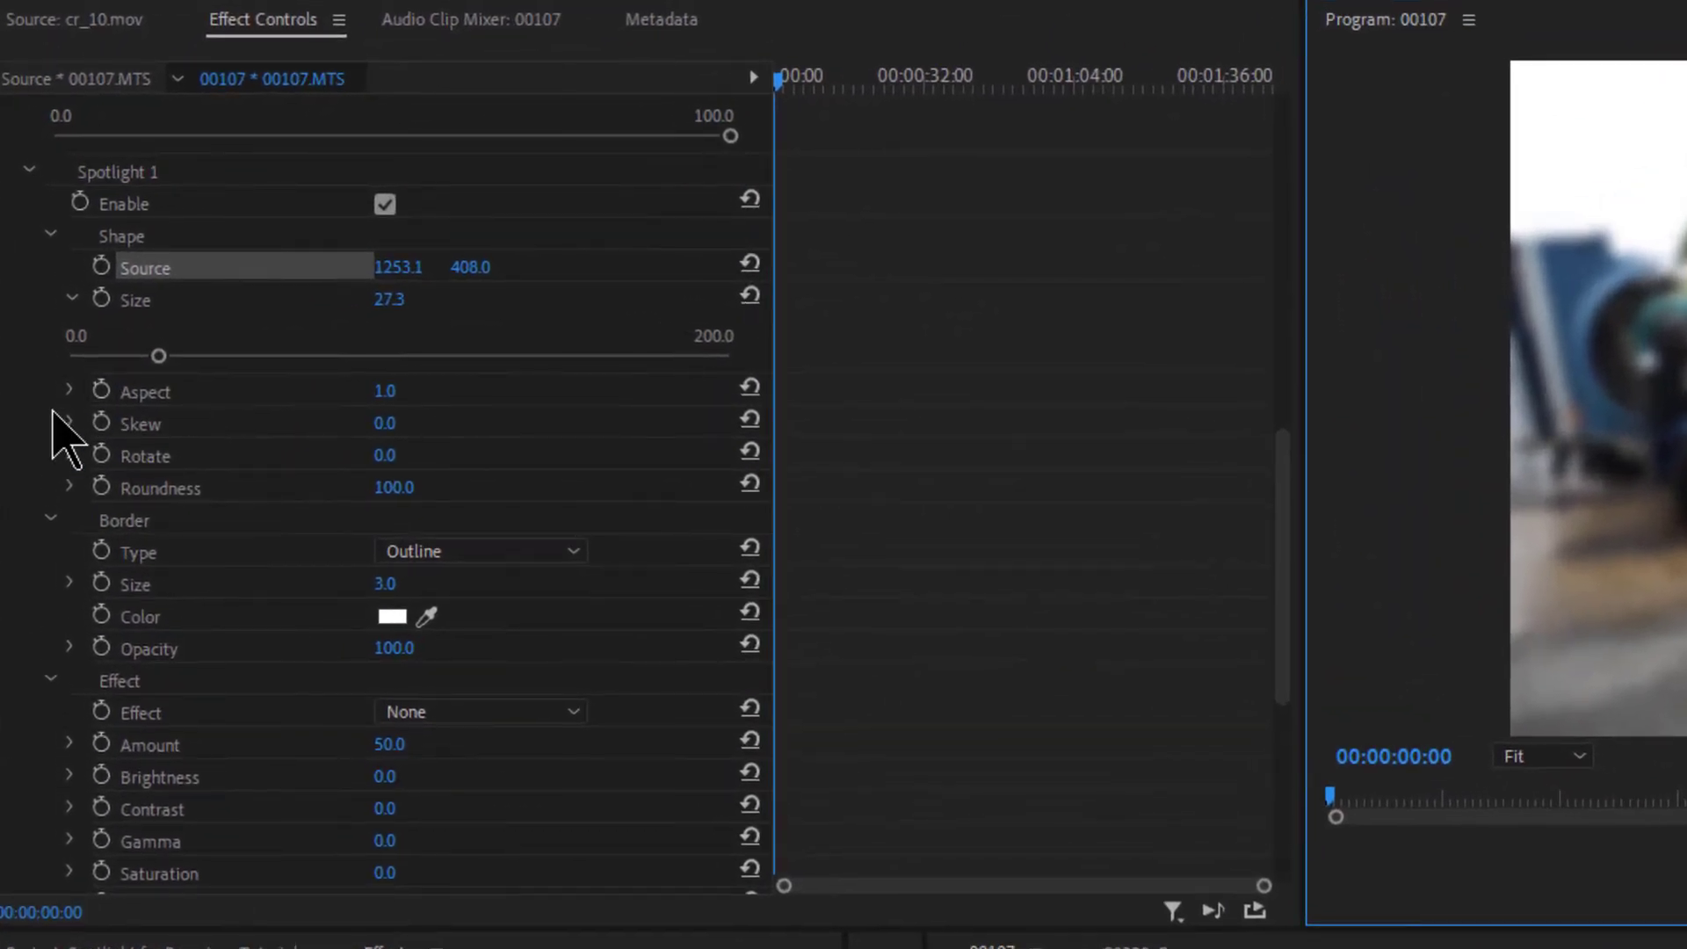
Step: Stretch the spotlight with the Aspect slider, then reset Aspect to 1.0
click(70, 391)
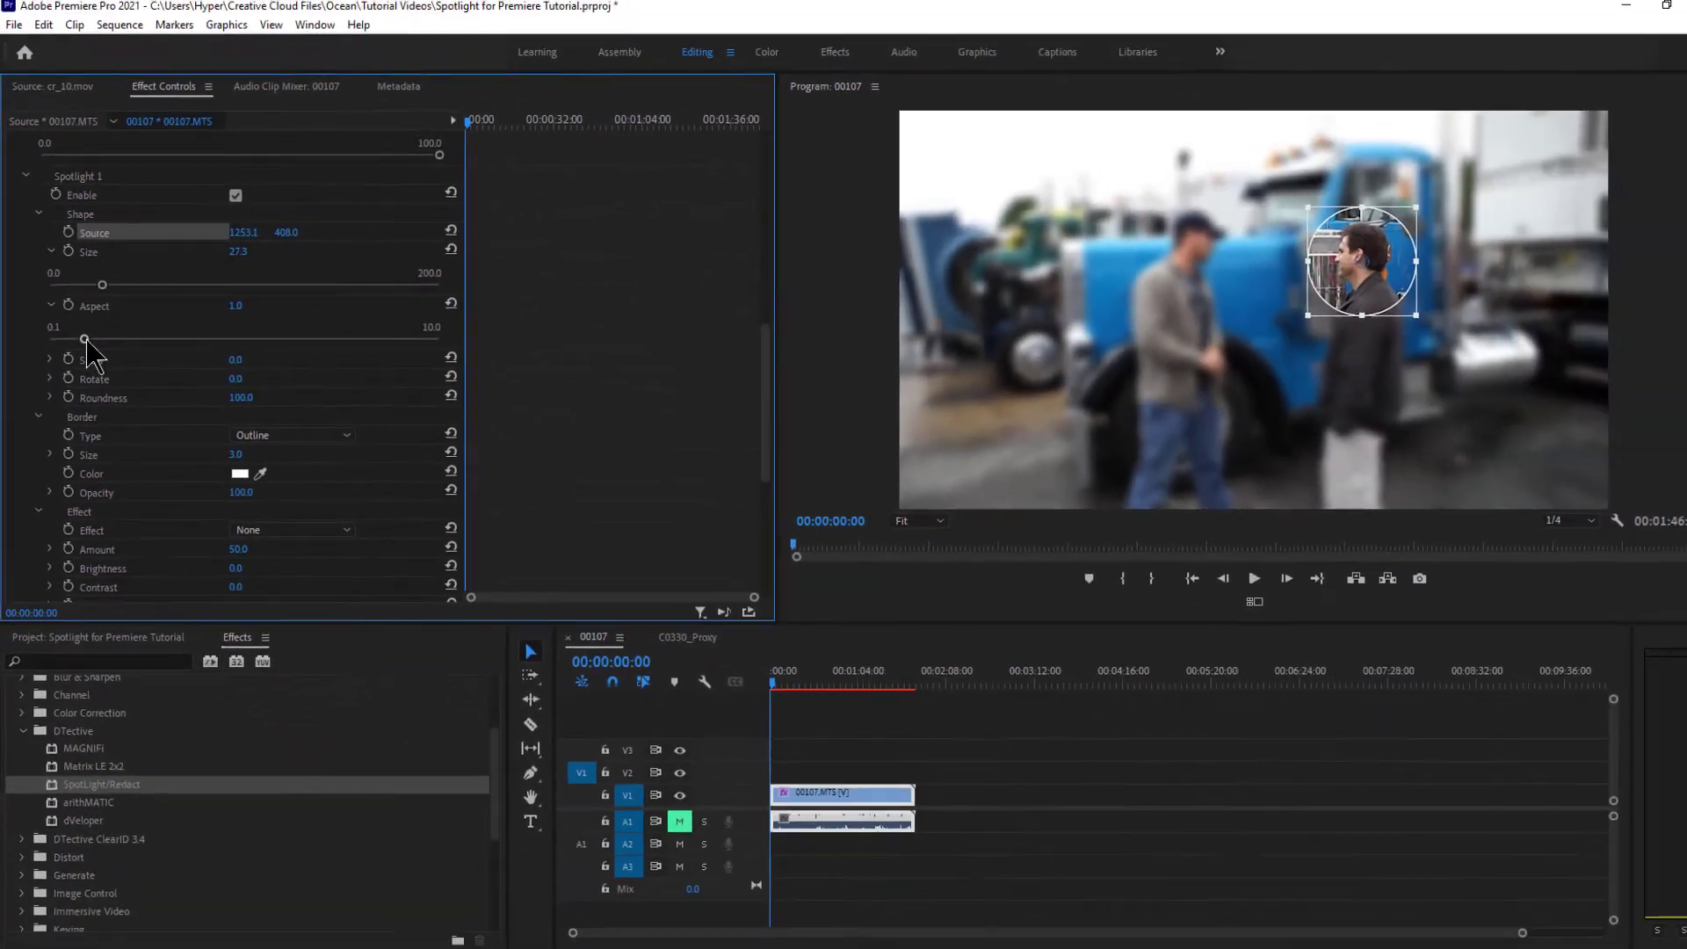
drag(128, 448, 474, 447)
drag(282, 336, 71, 336)
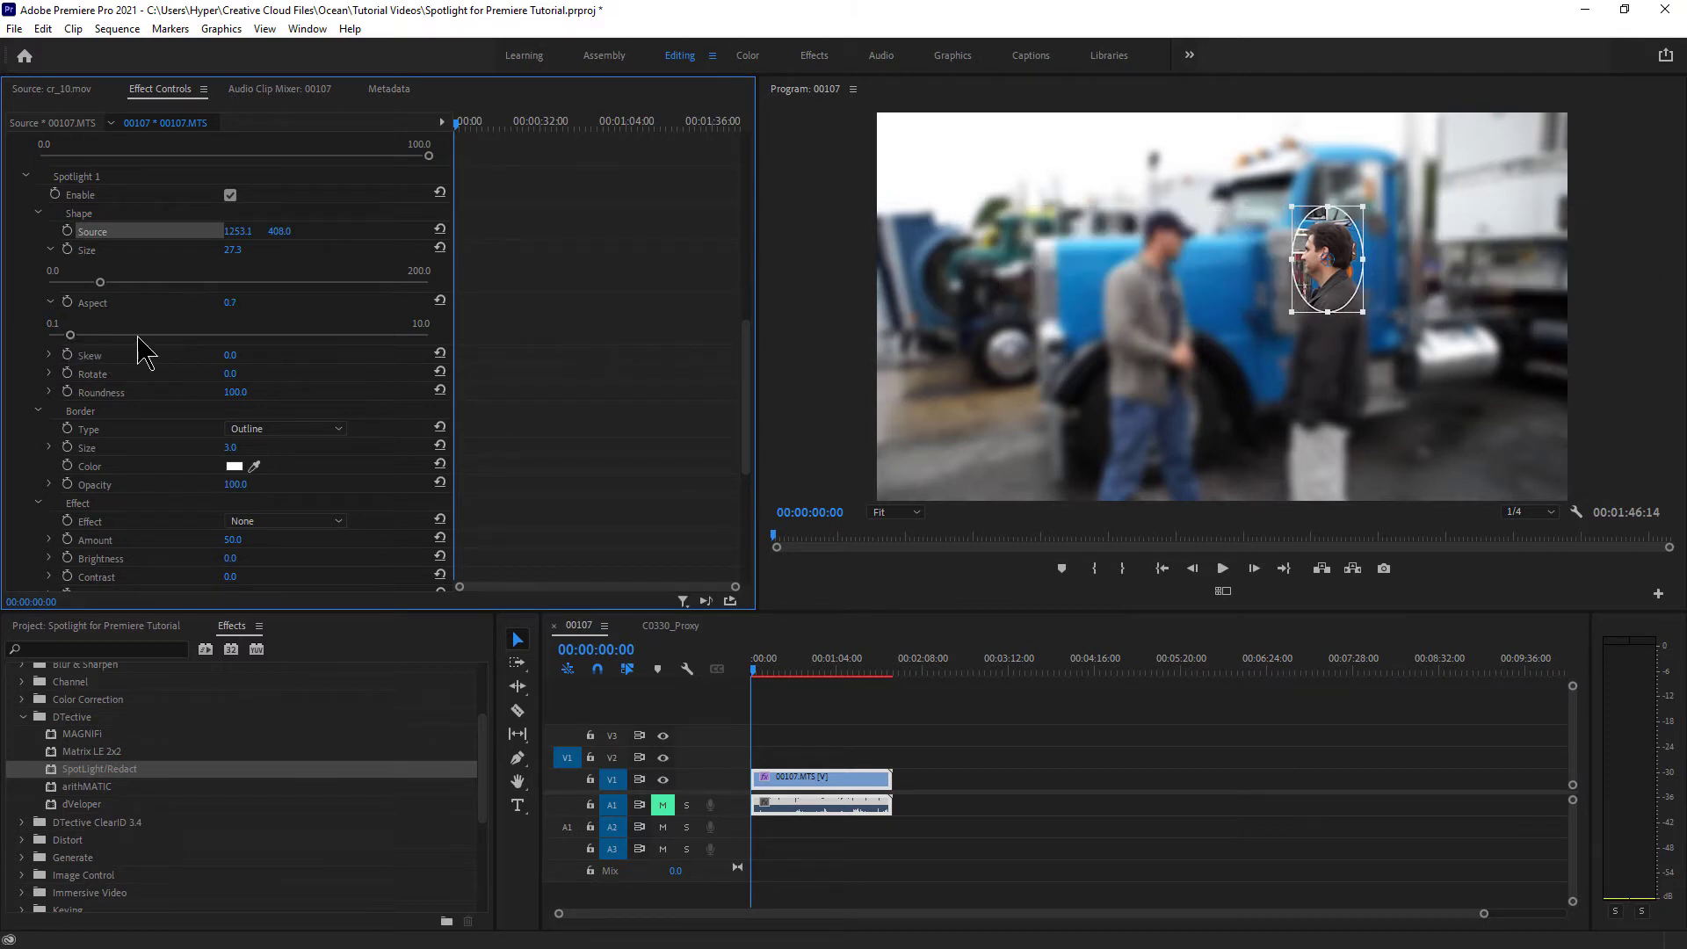
click(441, 300)
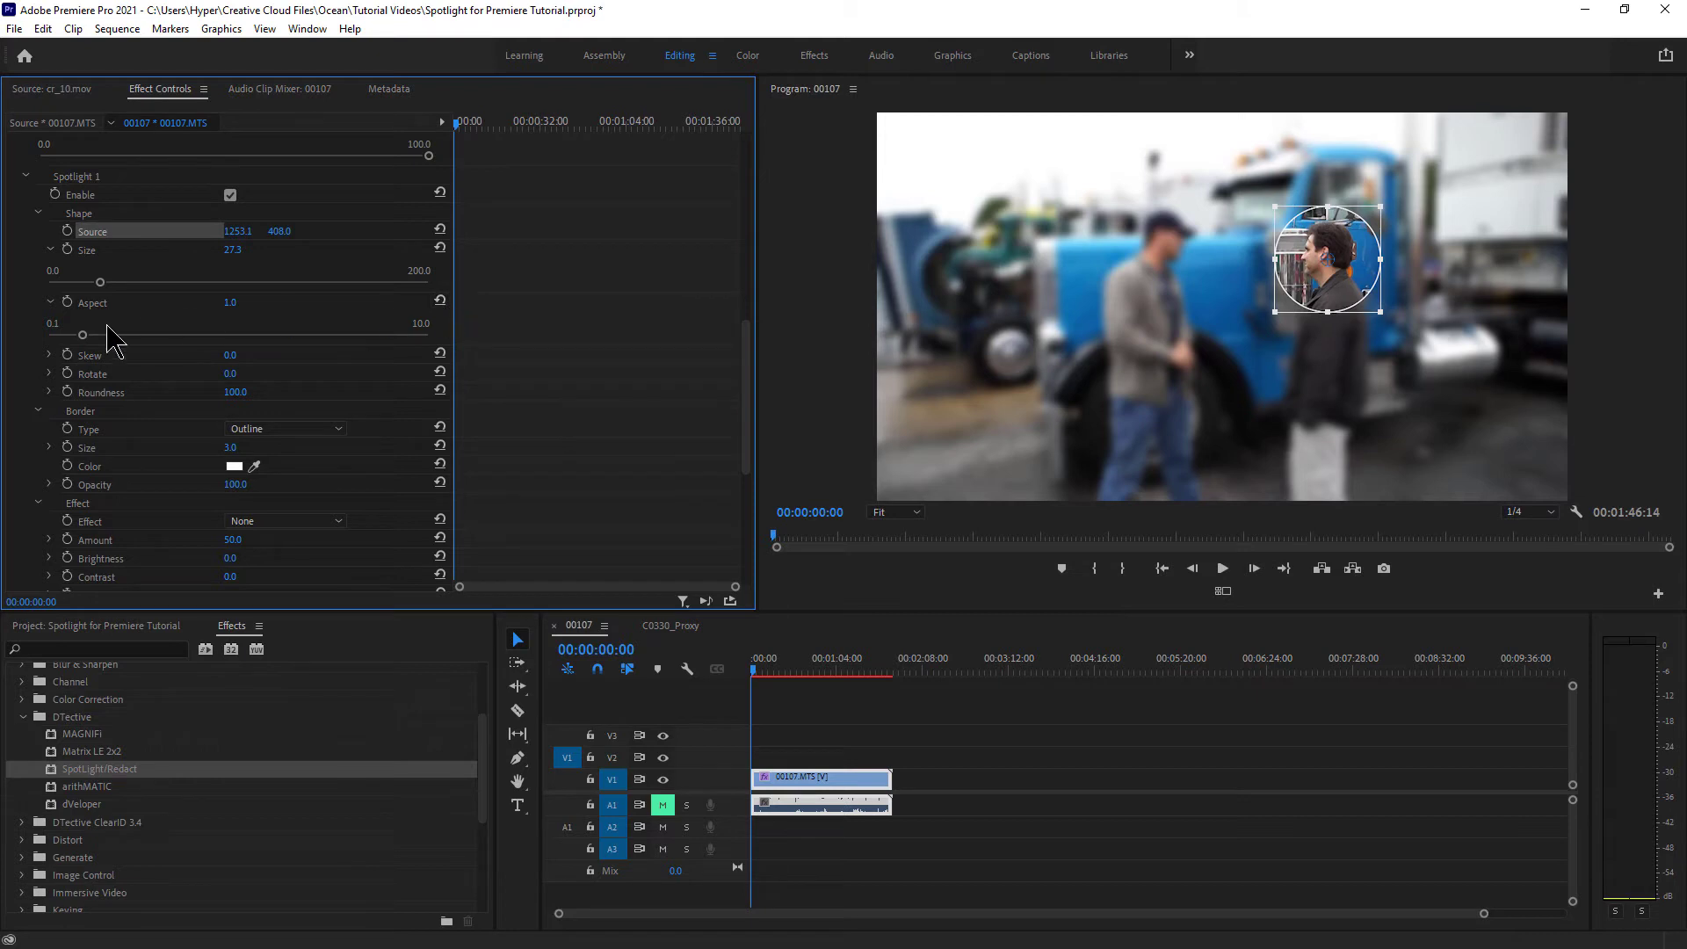
Step: Set the spotlight's Skew to 44.5 and Rotate to -67.4°
click(49, 355)
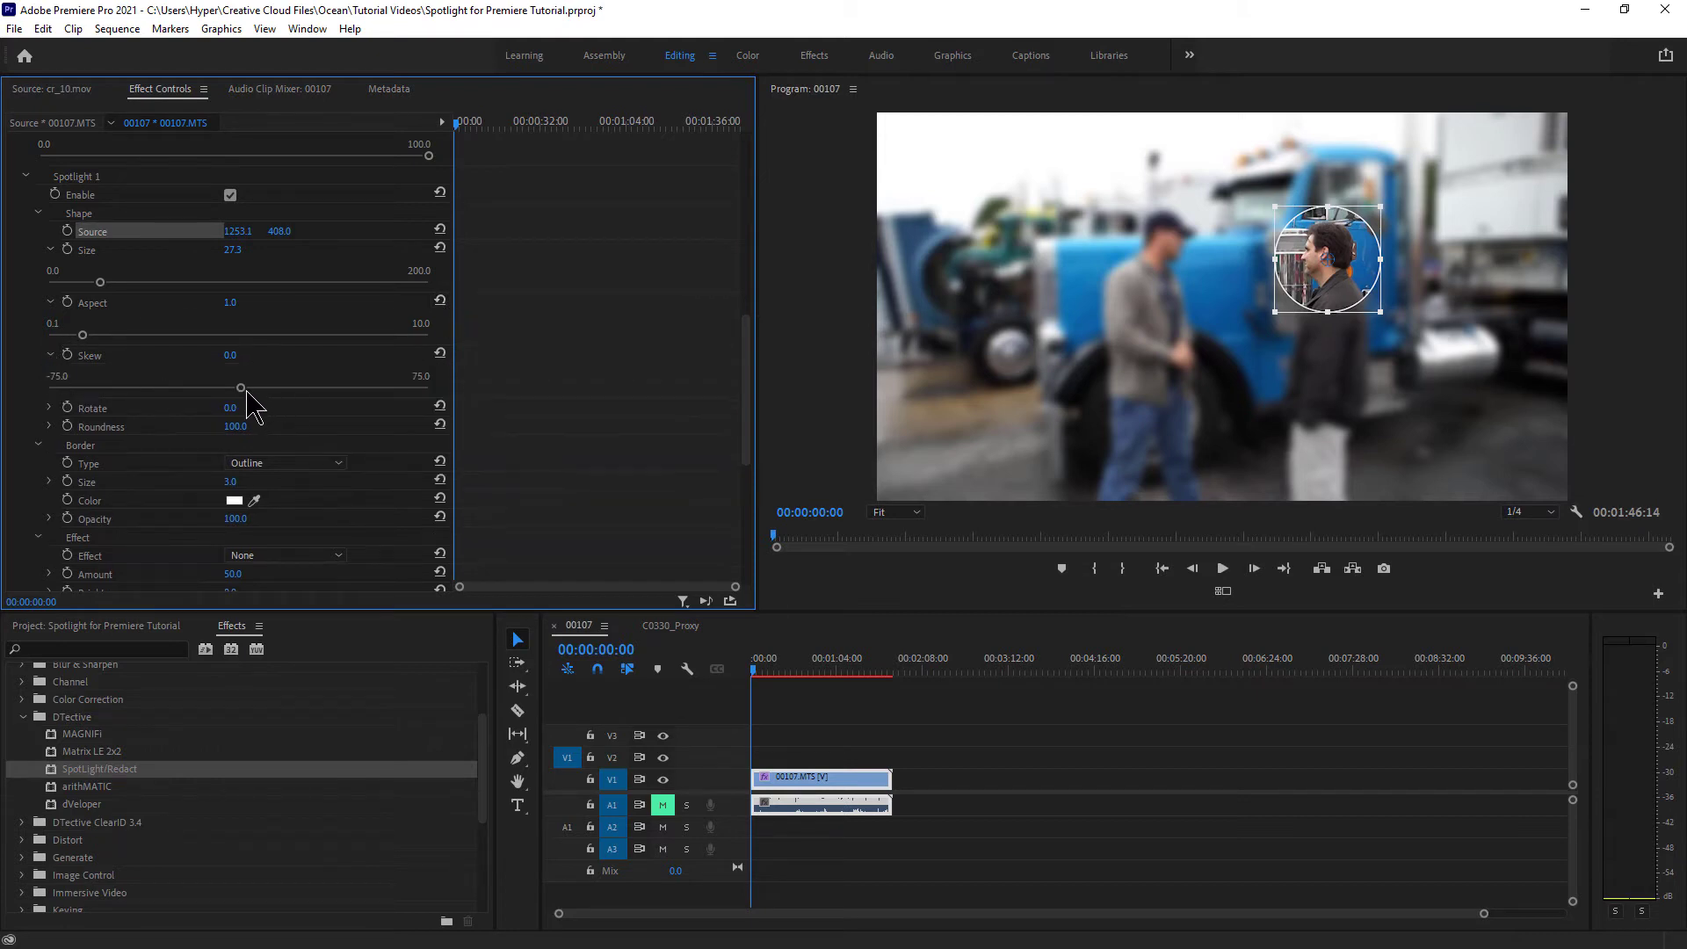
drag(240, 387, 351, 389)
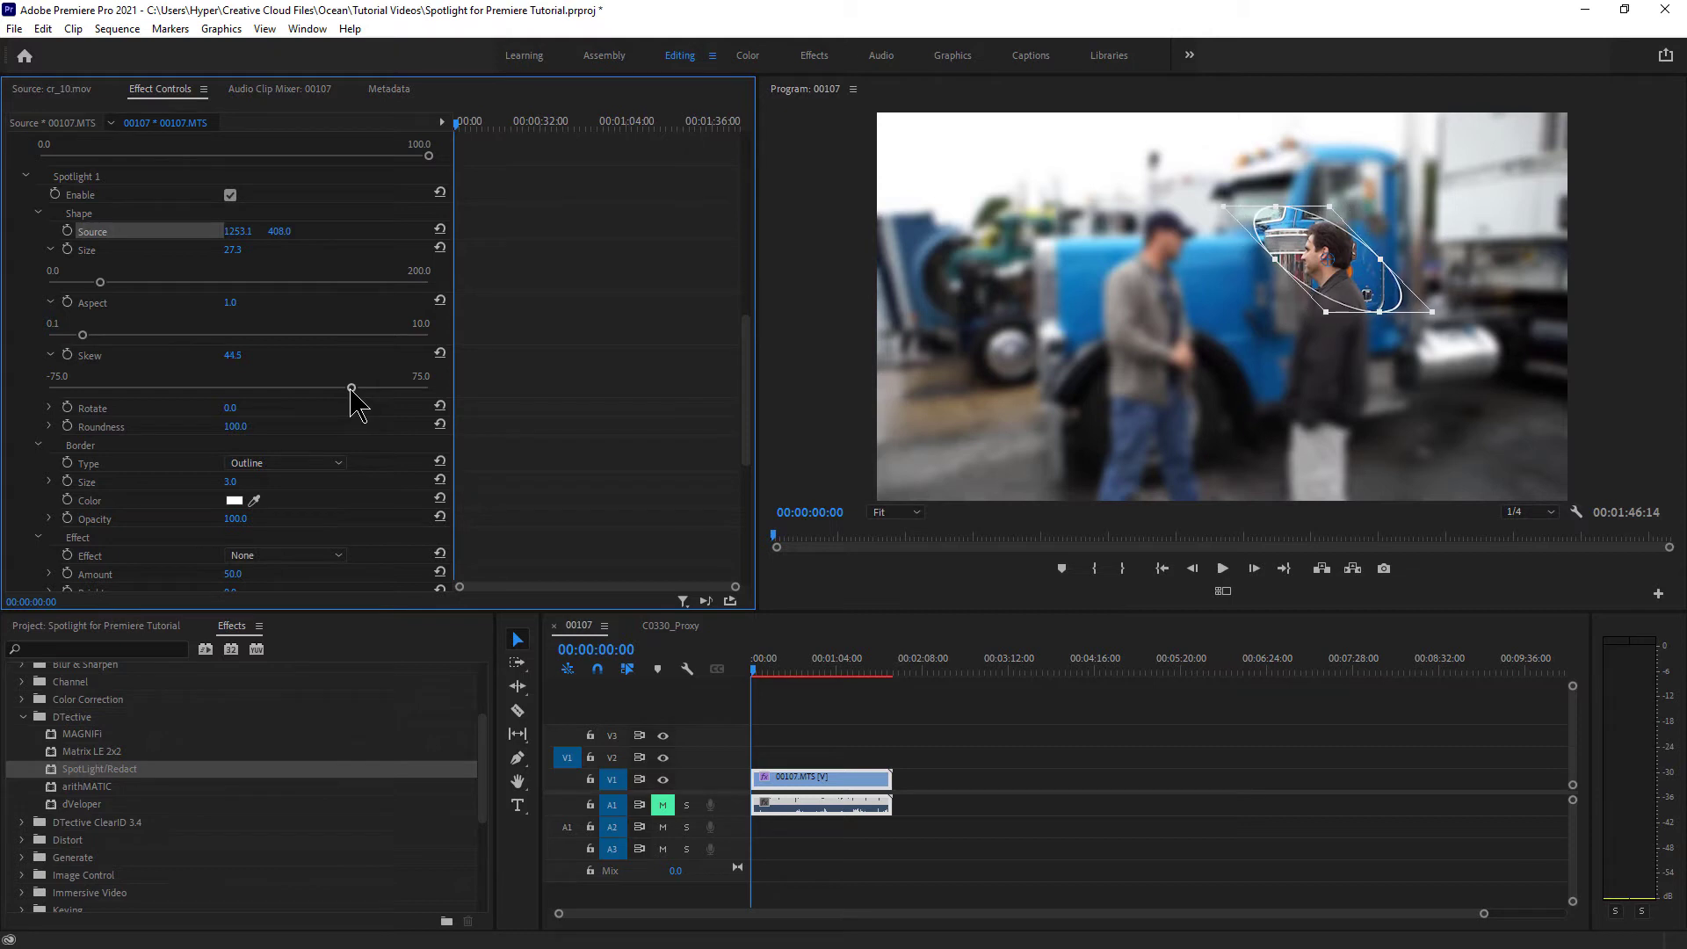
click(49, 408)
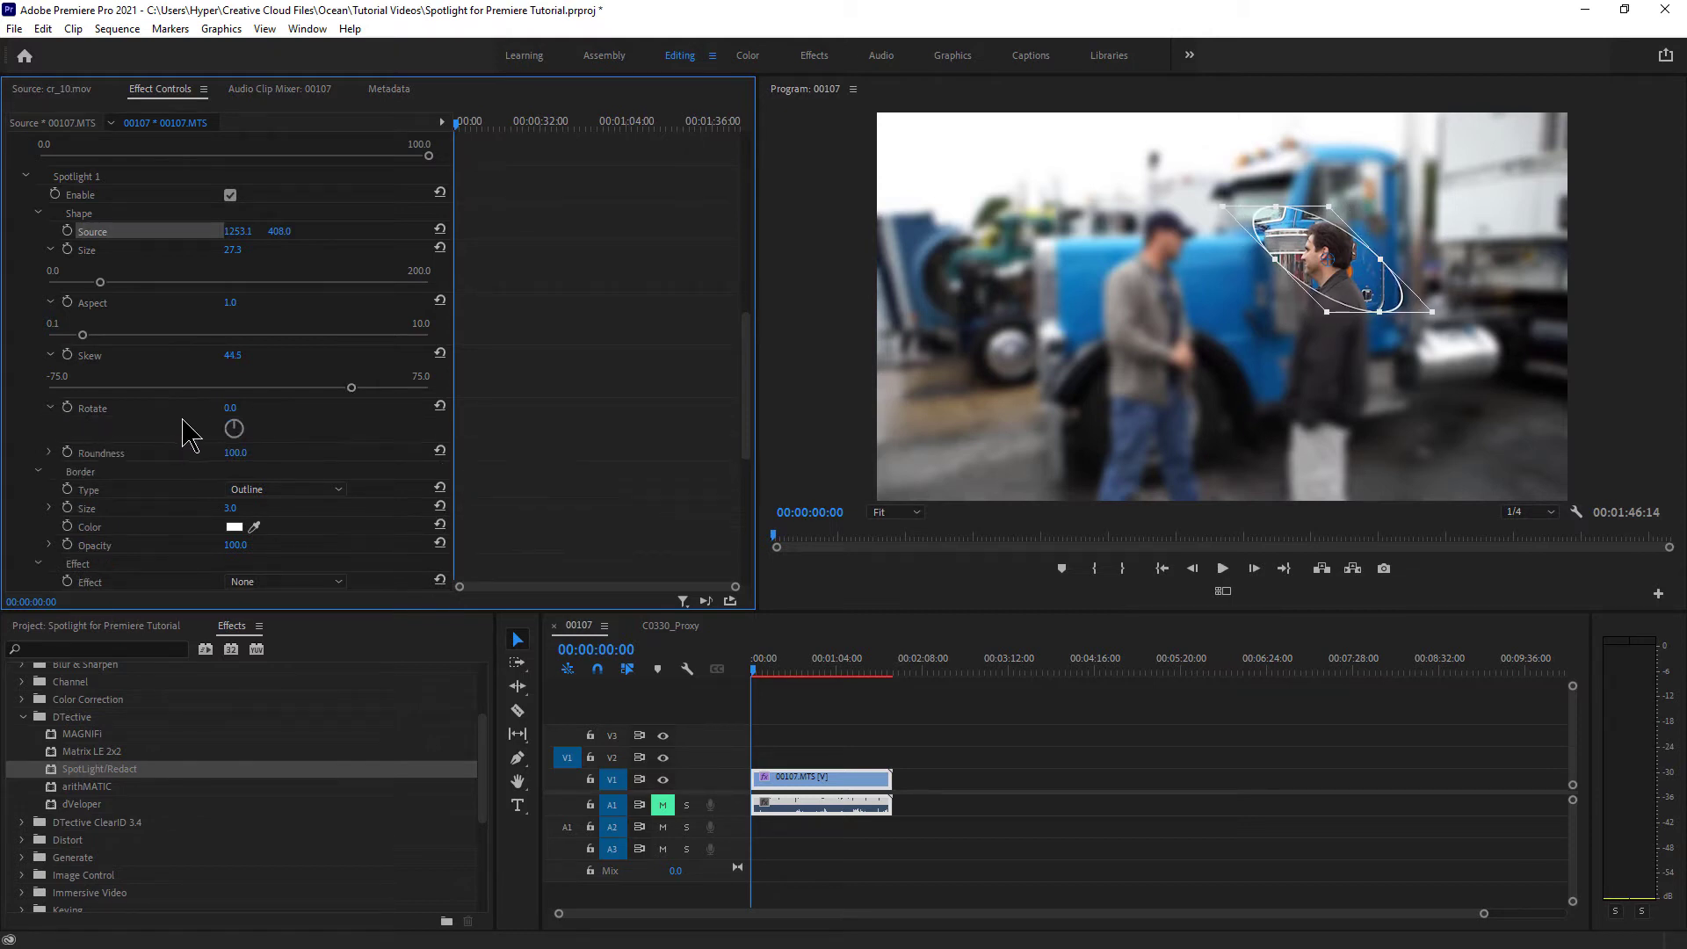
mouse_move(238, 433)
mouse_down()
mouse_move(250, 444)
mouse_move(229, 418)
mouse_move(233, 435)
mouse_up()
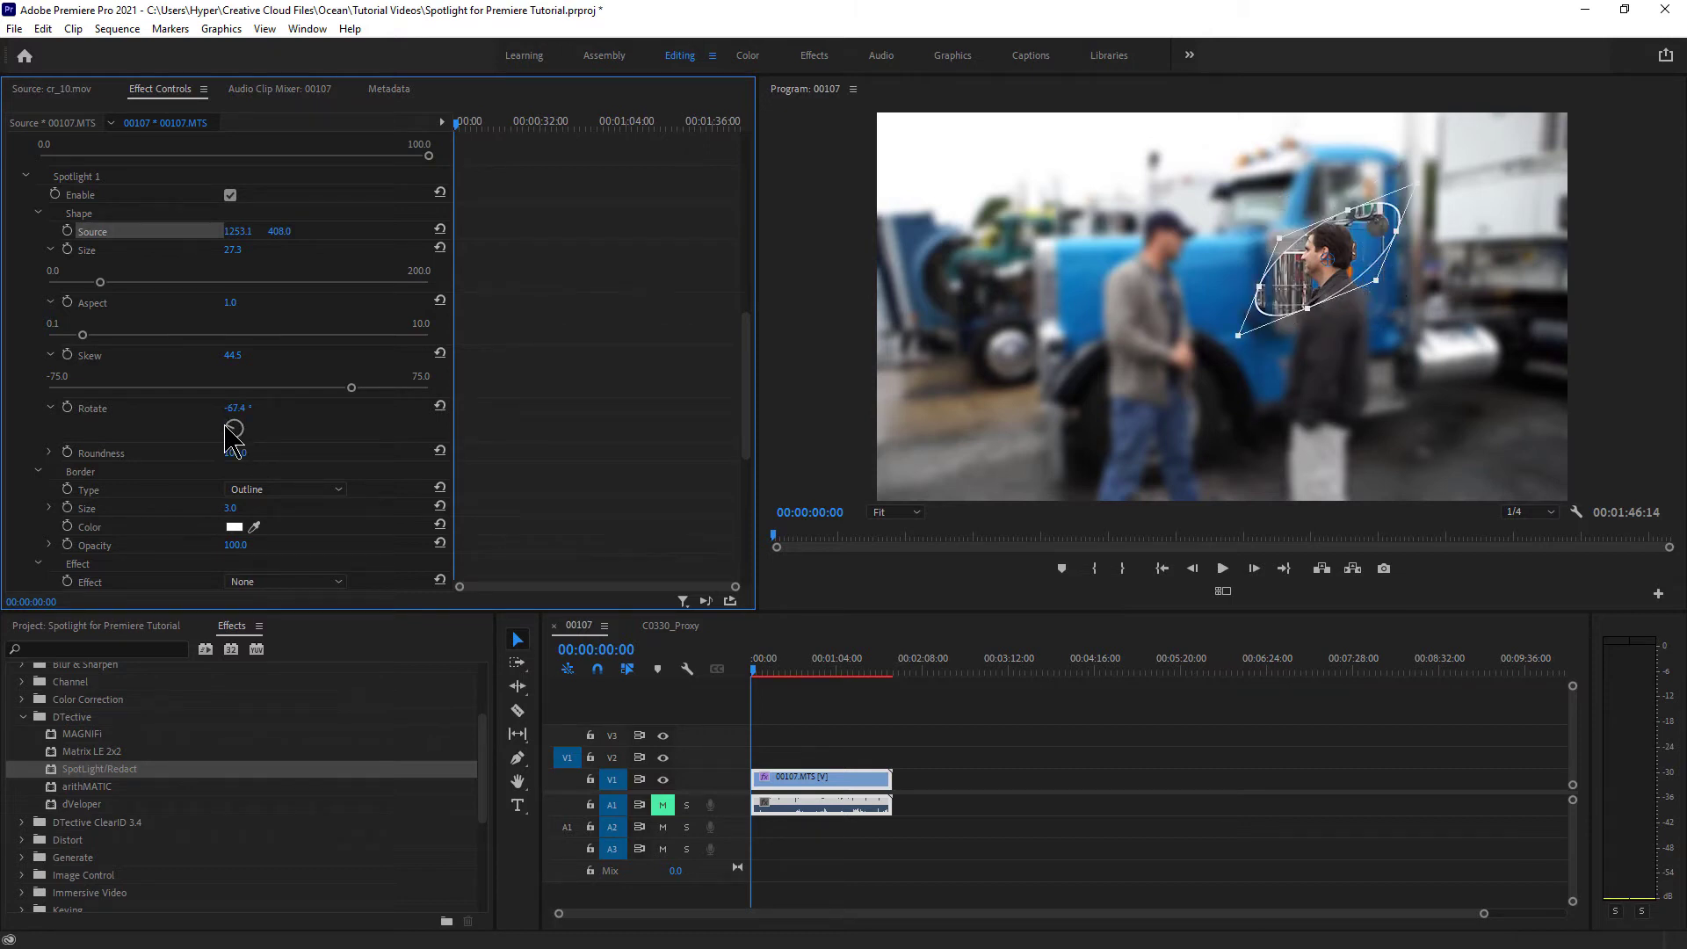
click(234, 430)
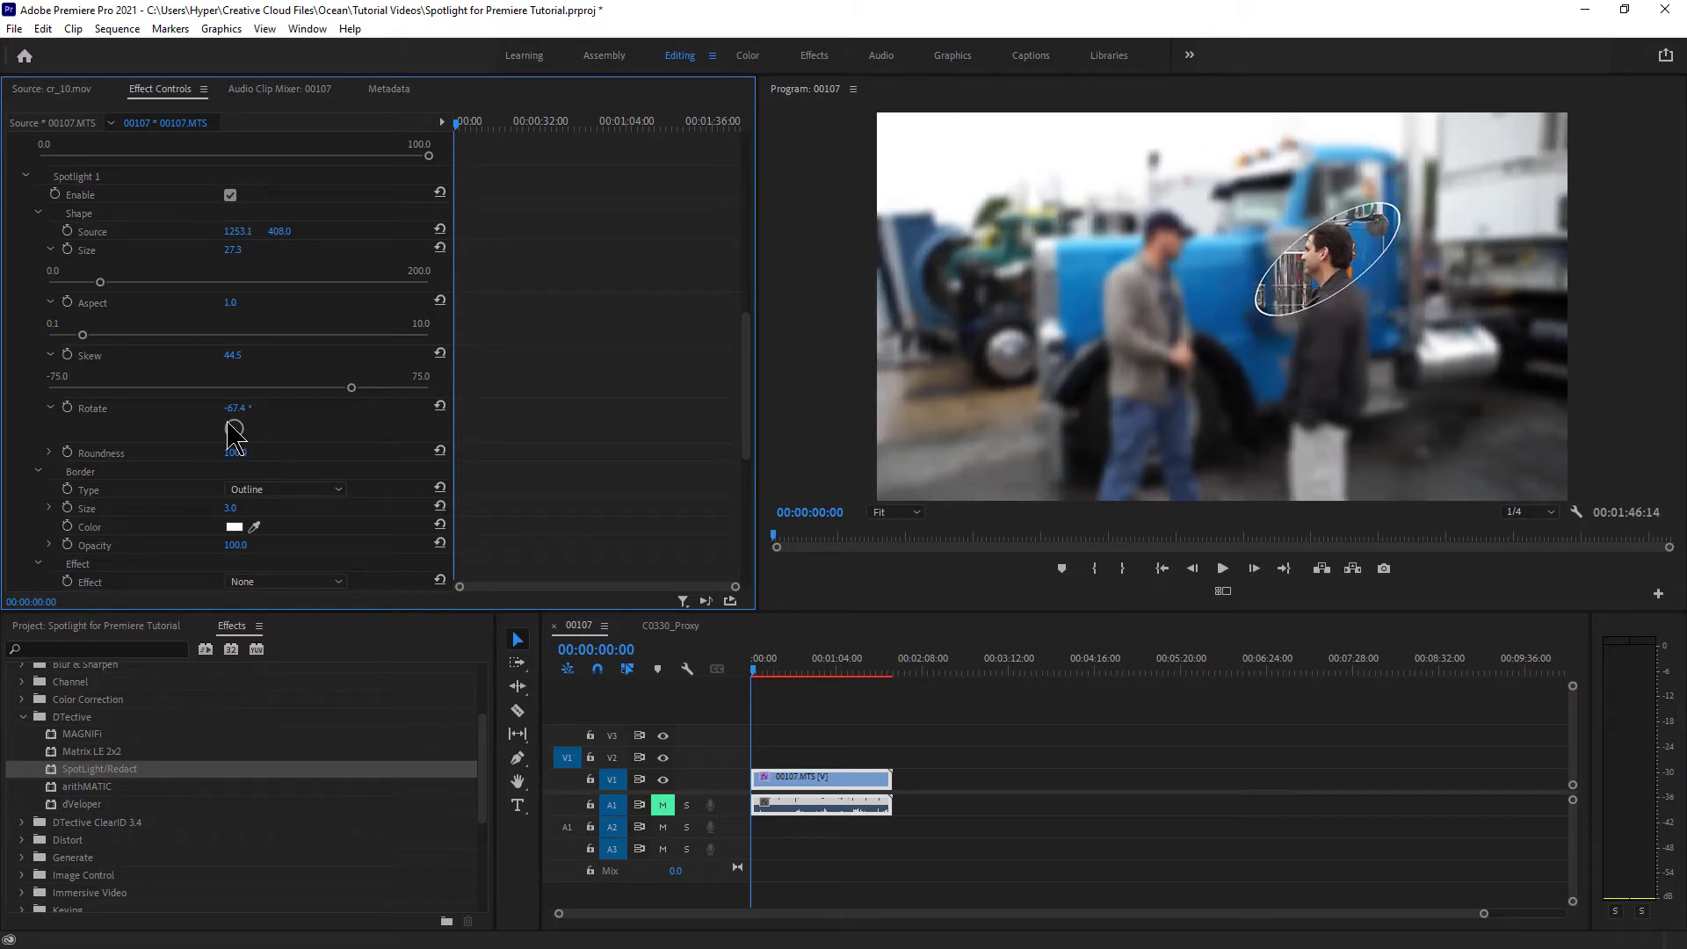
Step: Drop Roundness to 0 and set Rotate to -31.4°, then nudge it to -42.4°
click(50, 453)
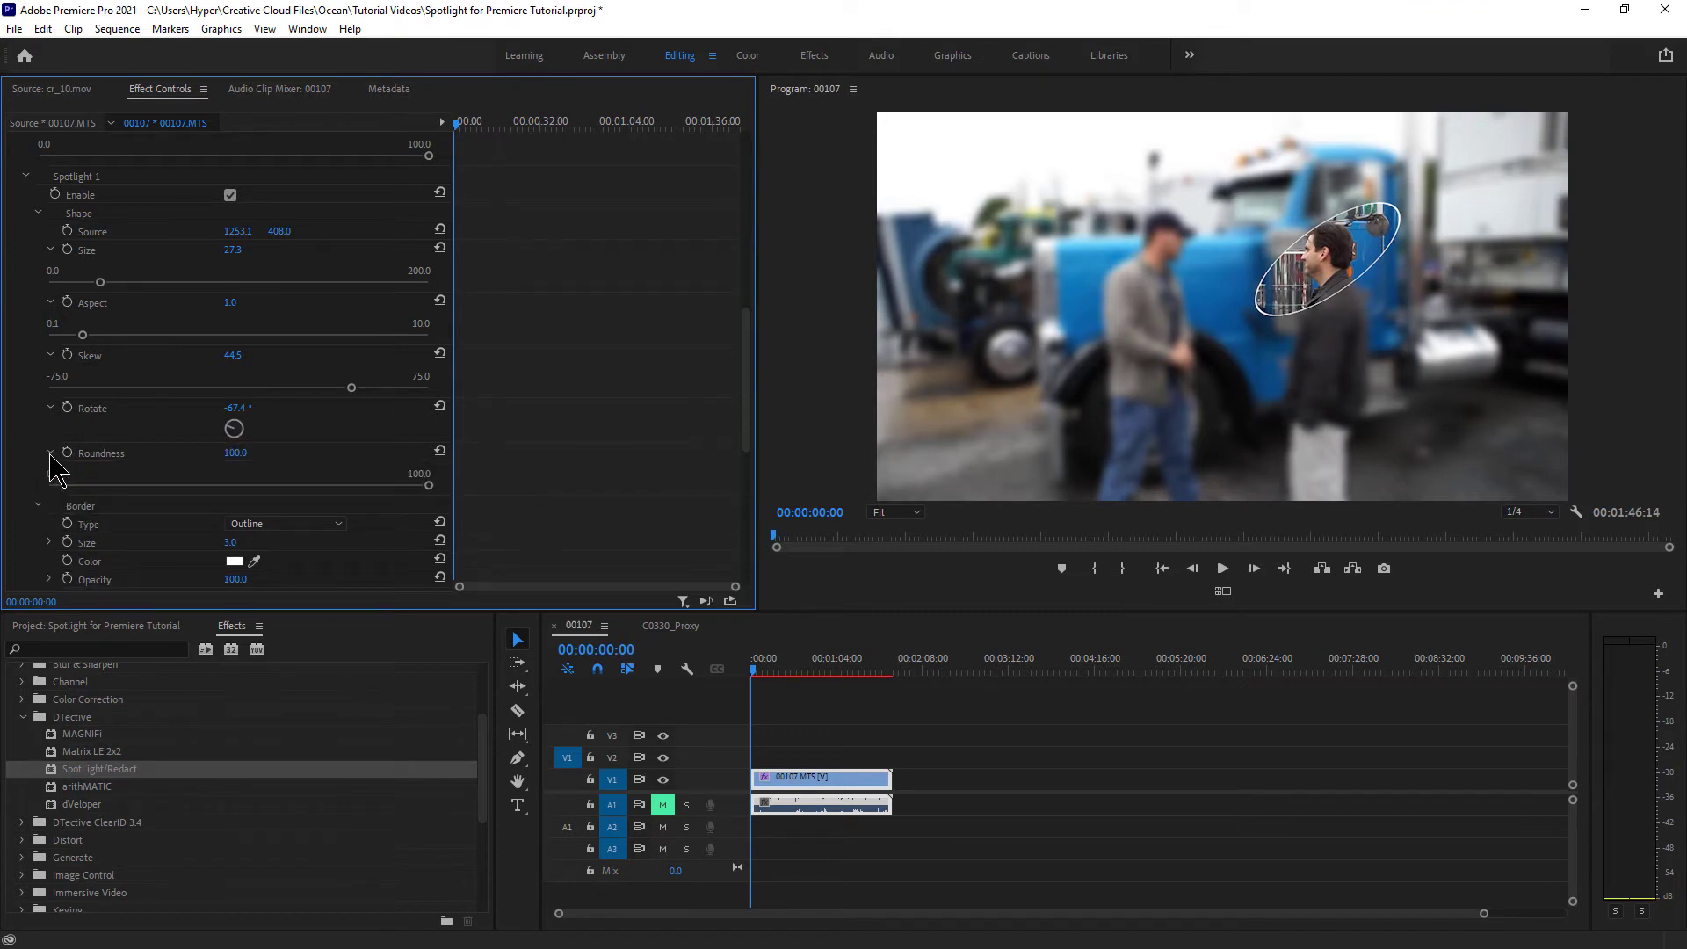
drag(429, 485, 27, 492)
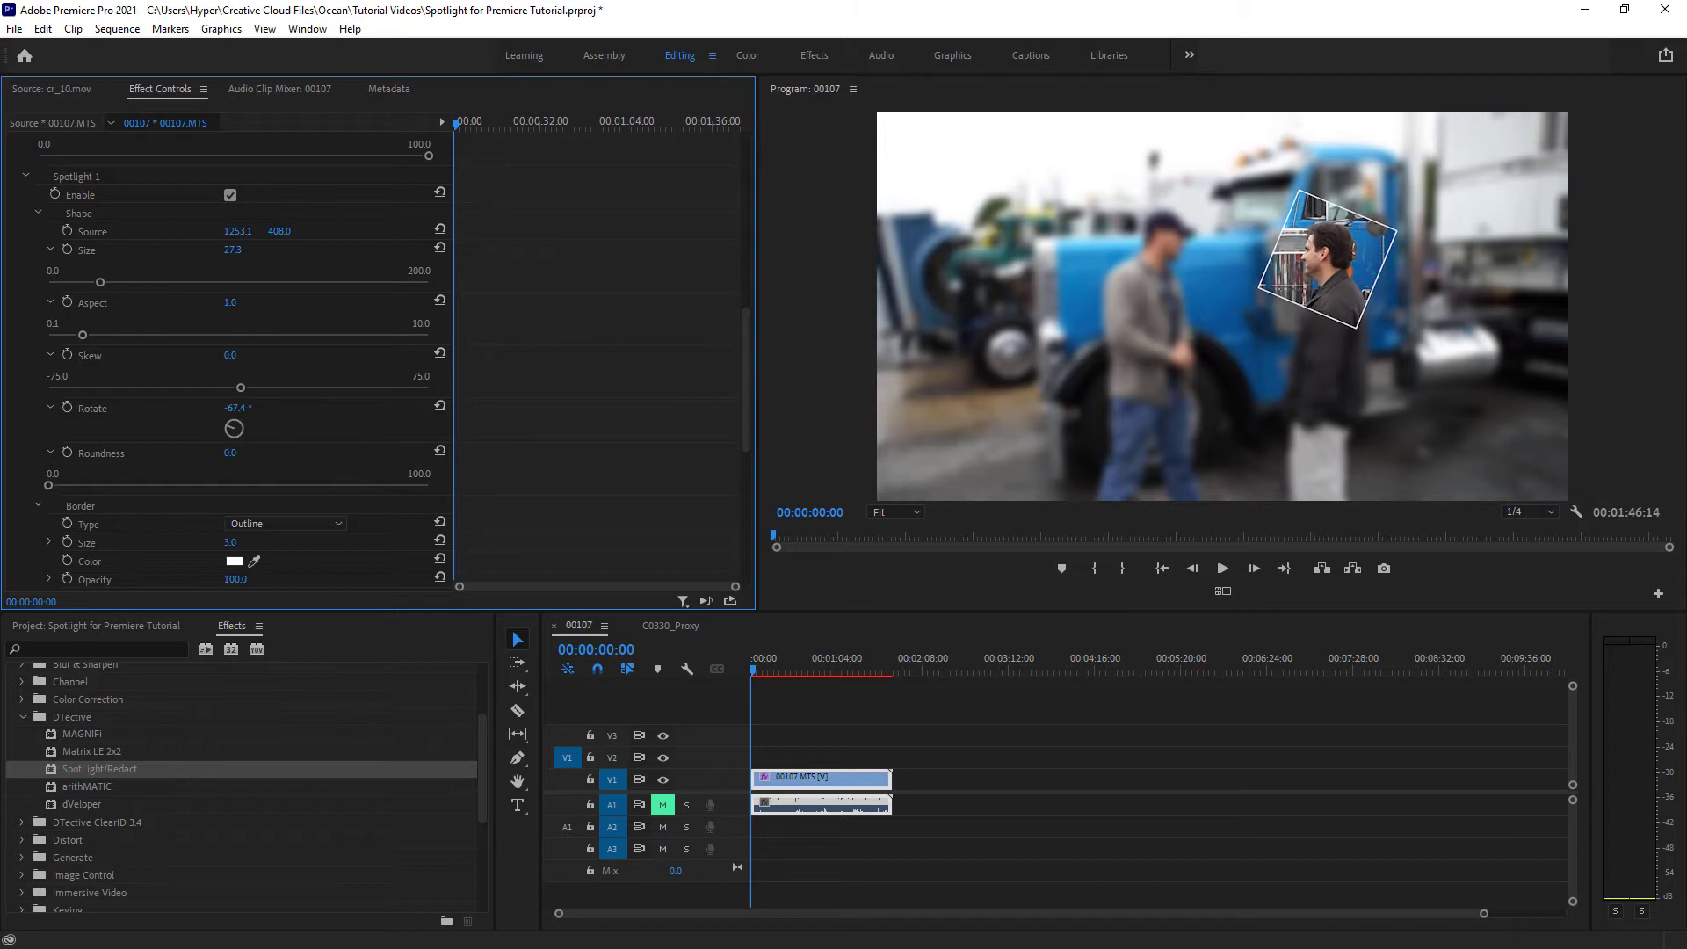
click(243, 406)
text(-31.4)
key(Return)
key(Down)
key(Down)
key(Down)
key(Down)
key(Down)
key(Down)
key(Down)
key(Down)
key(Down)
key(Down)
key(Down)
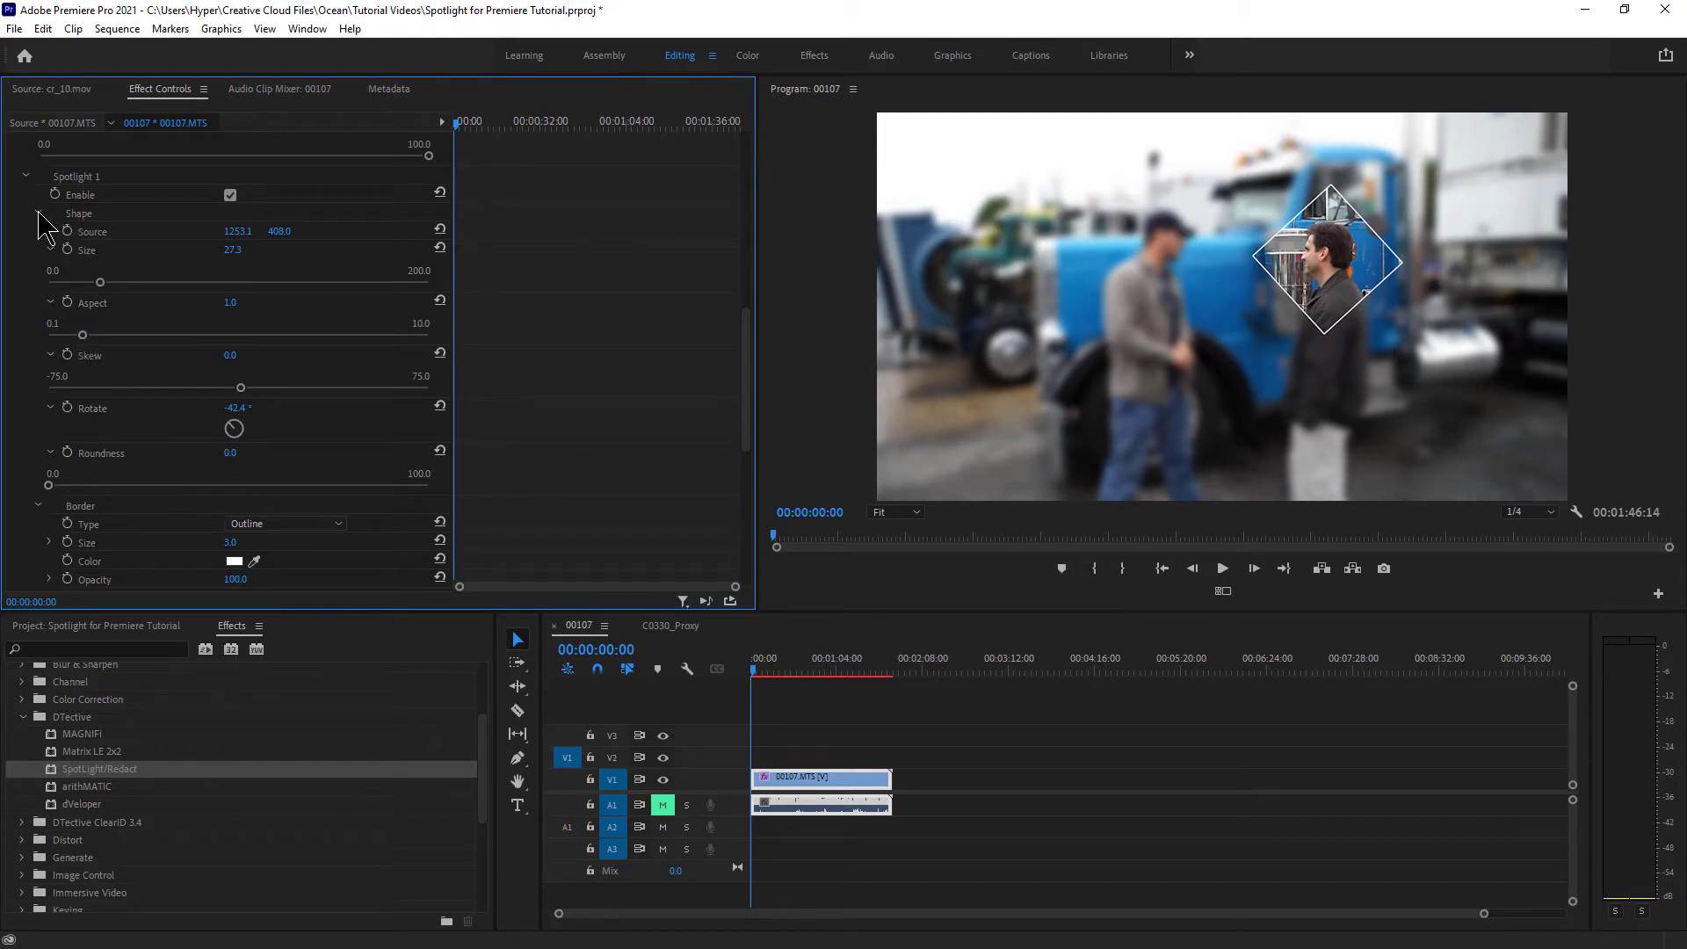
Step: Thicken the diamond's border to Border Size 24.5
drag(749, 366, 754, 442)
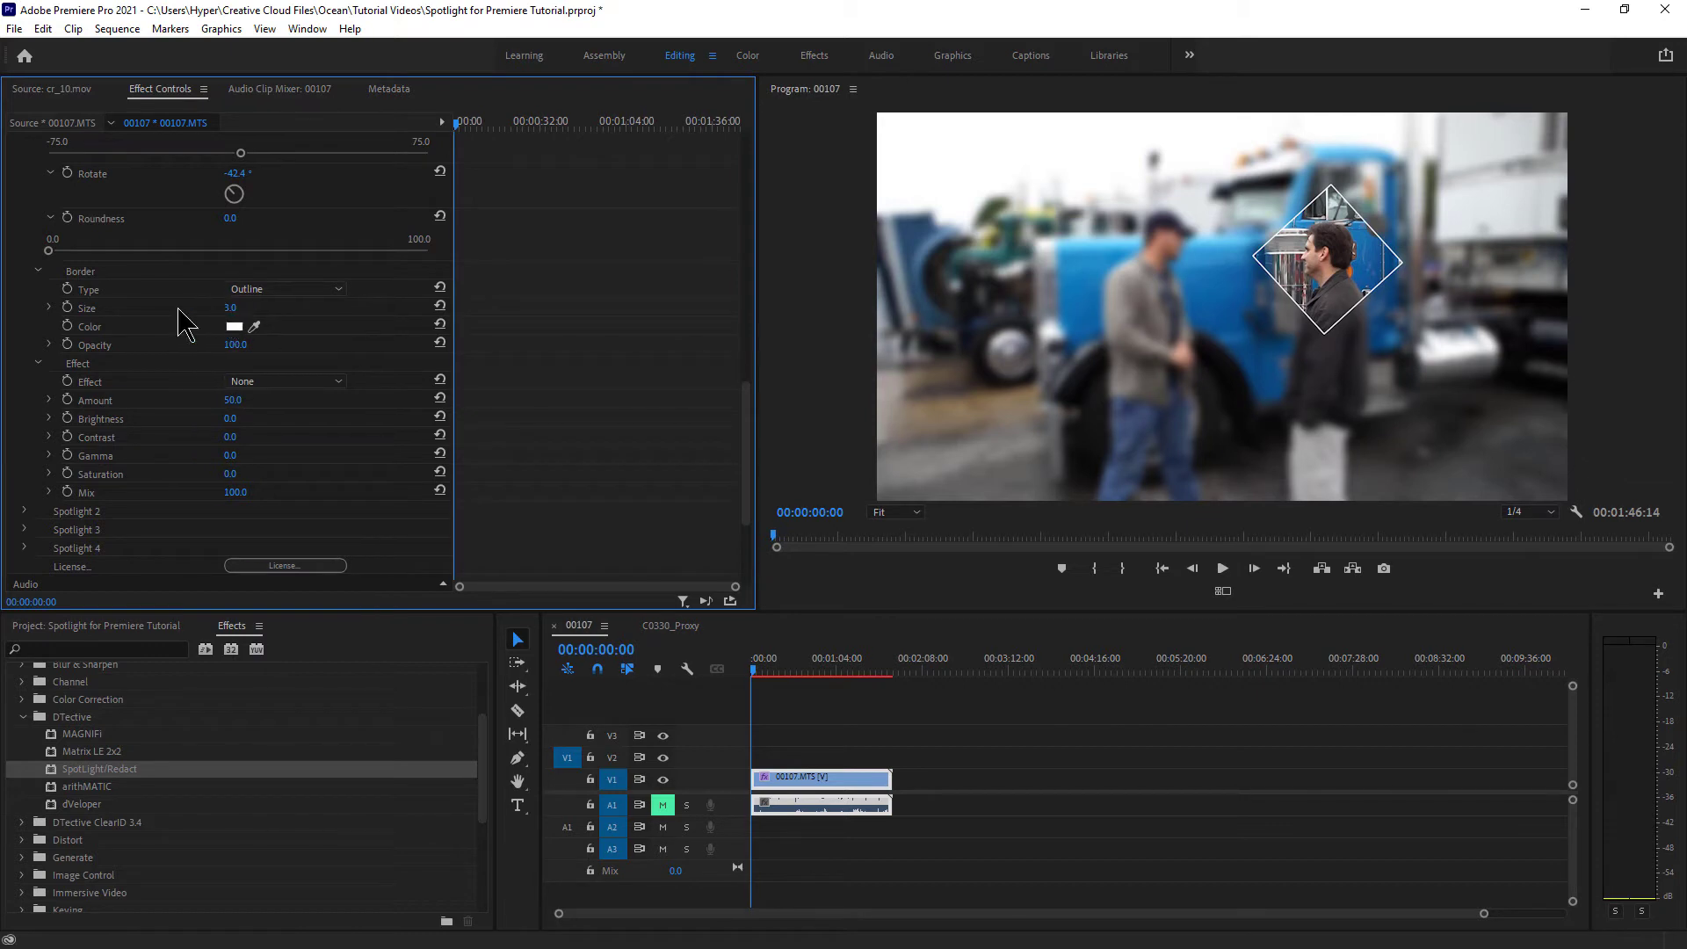
click(50, 308)
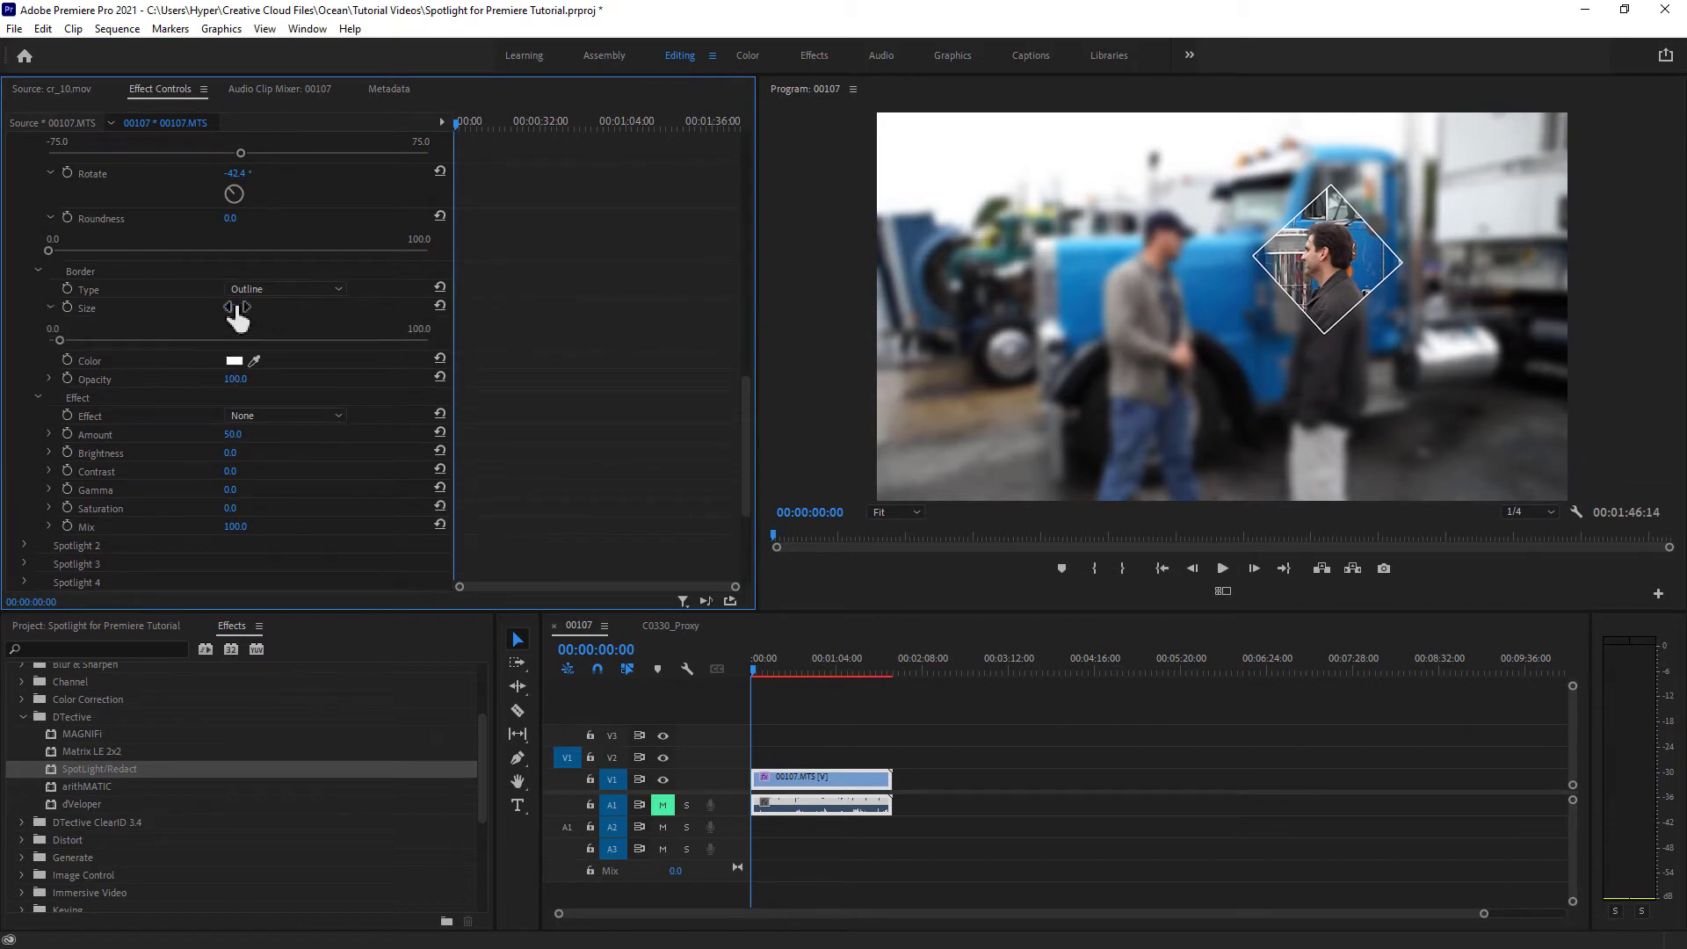
drag(60, 342, 144, 362)
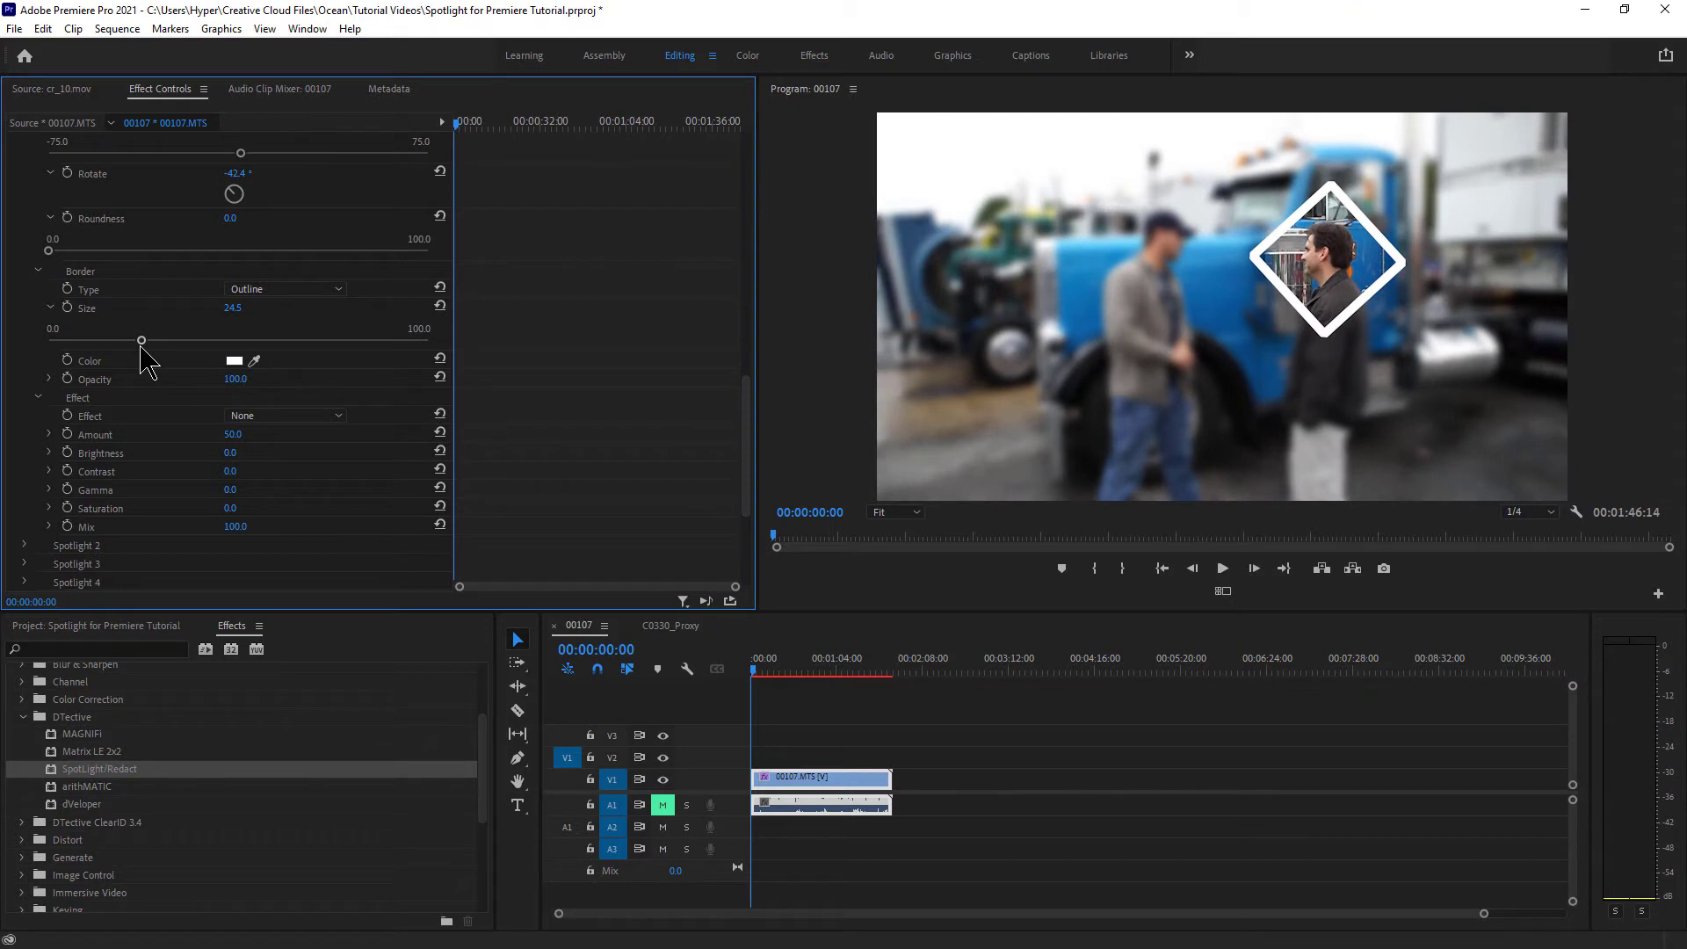
Step: Change the Border Color to pure red after briefly sampling blue from the frame
click(234, 361)
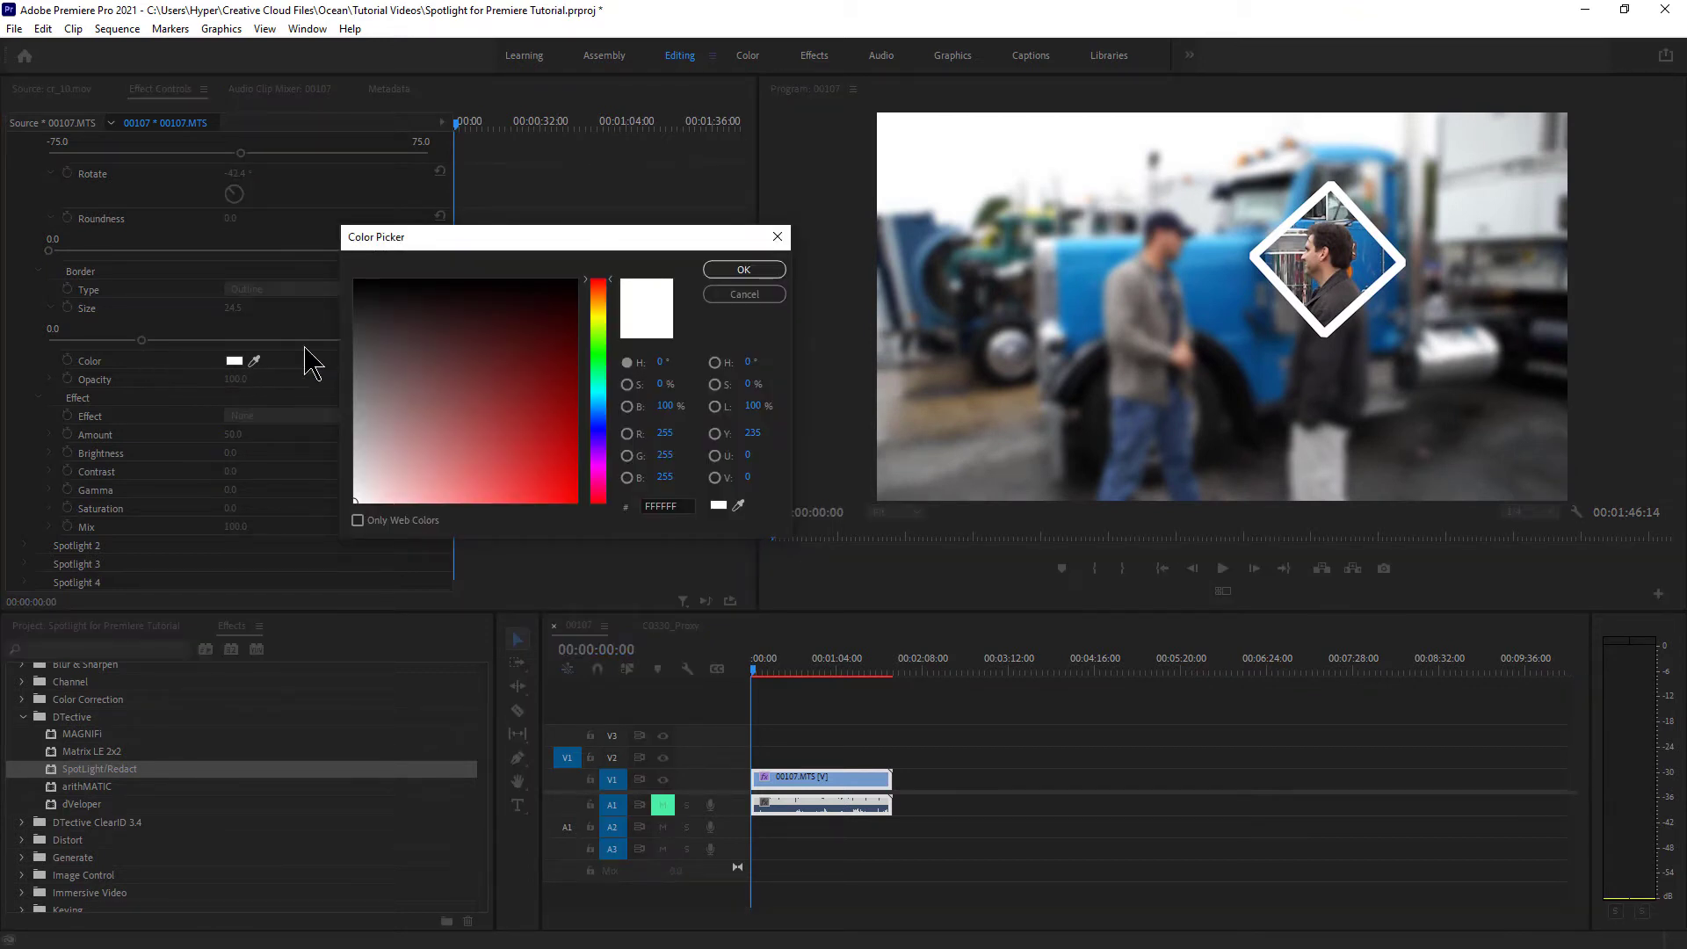
drag(498, 351, 573, 477)
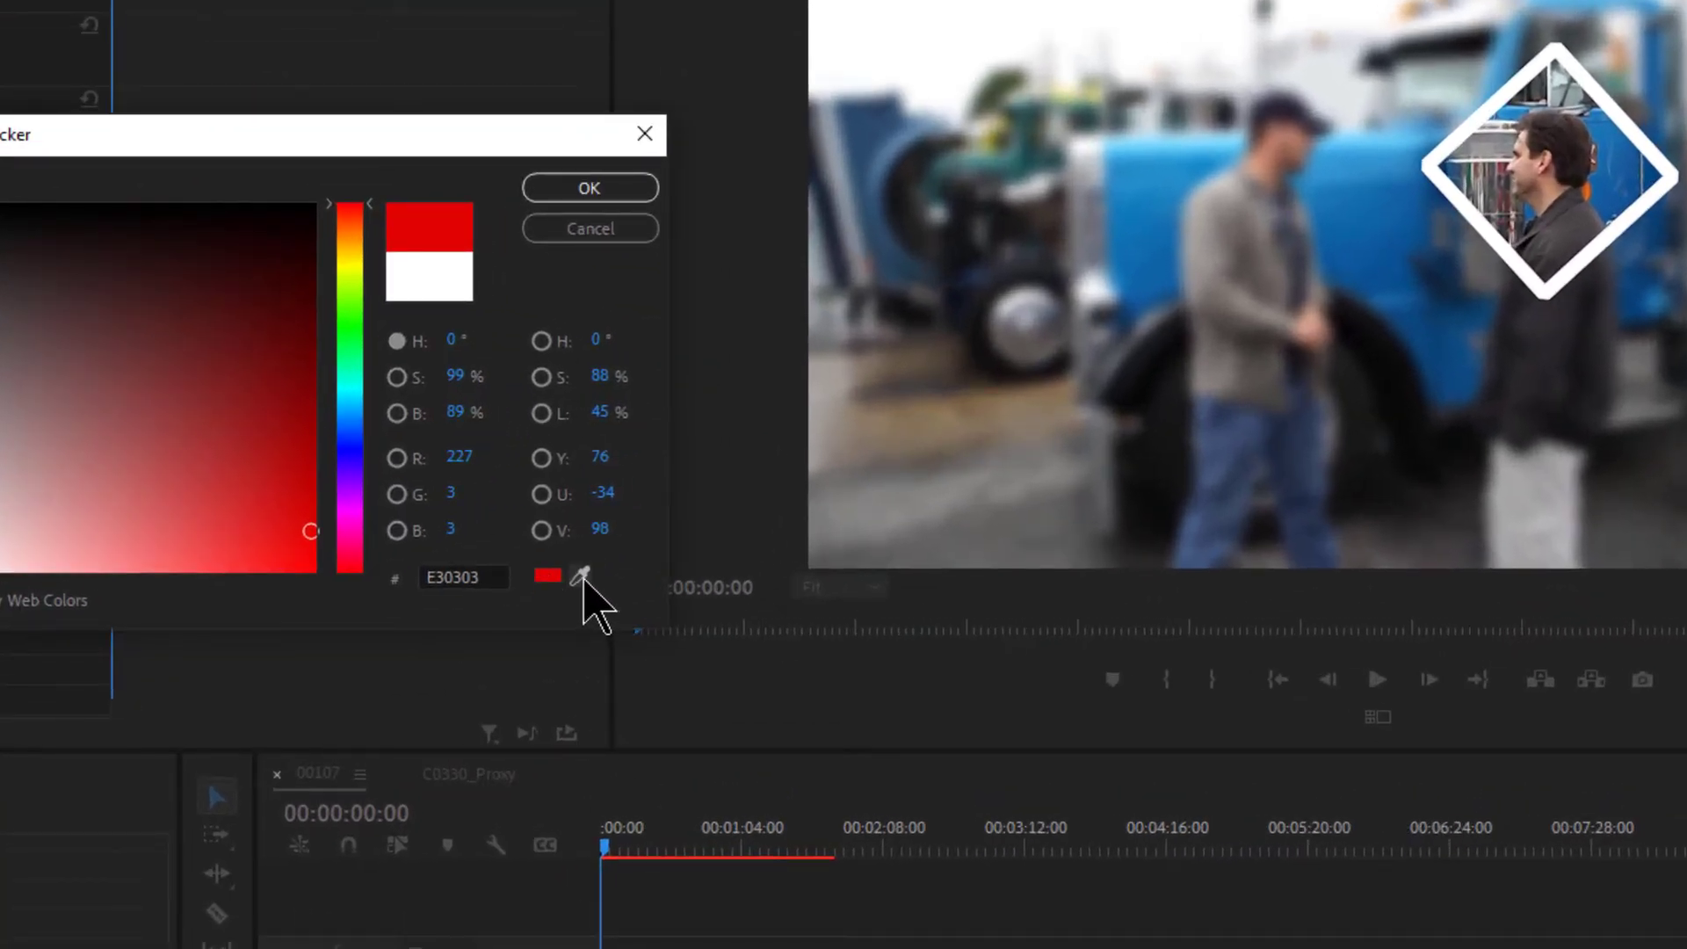
click(581, 577)
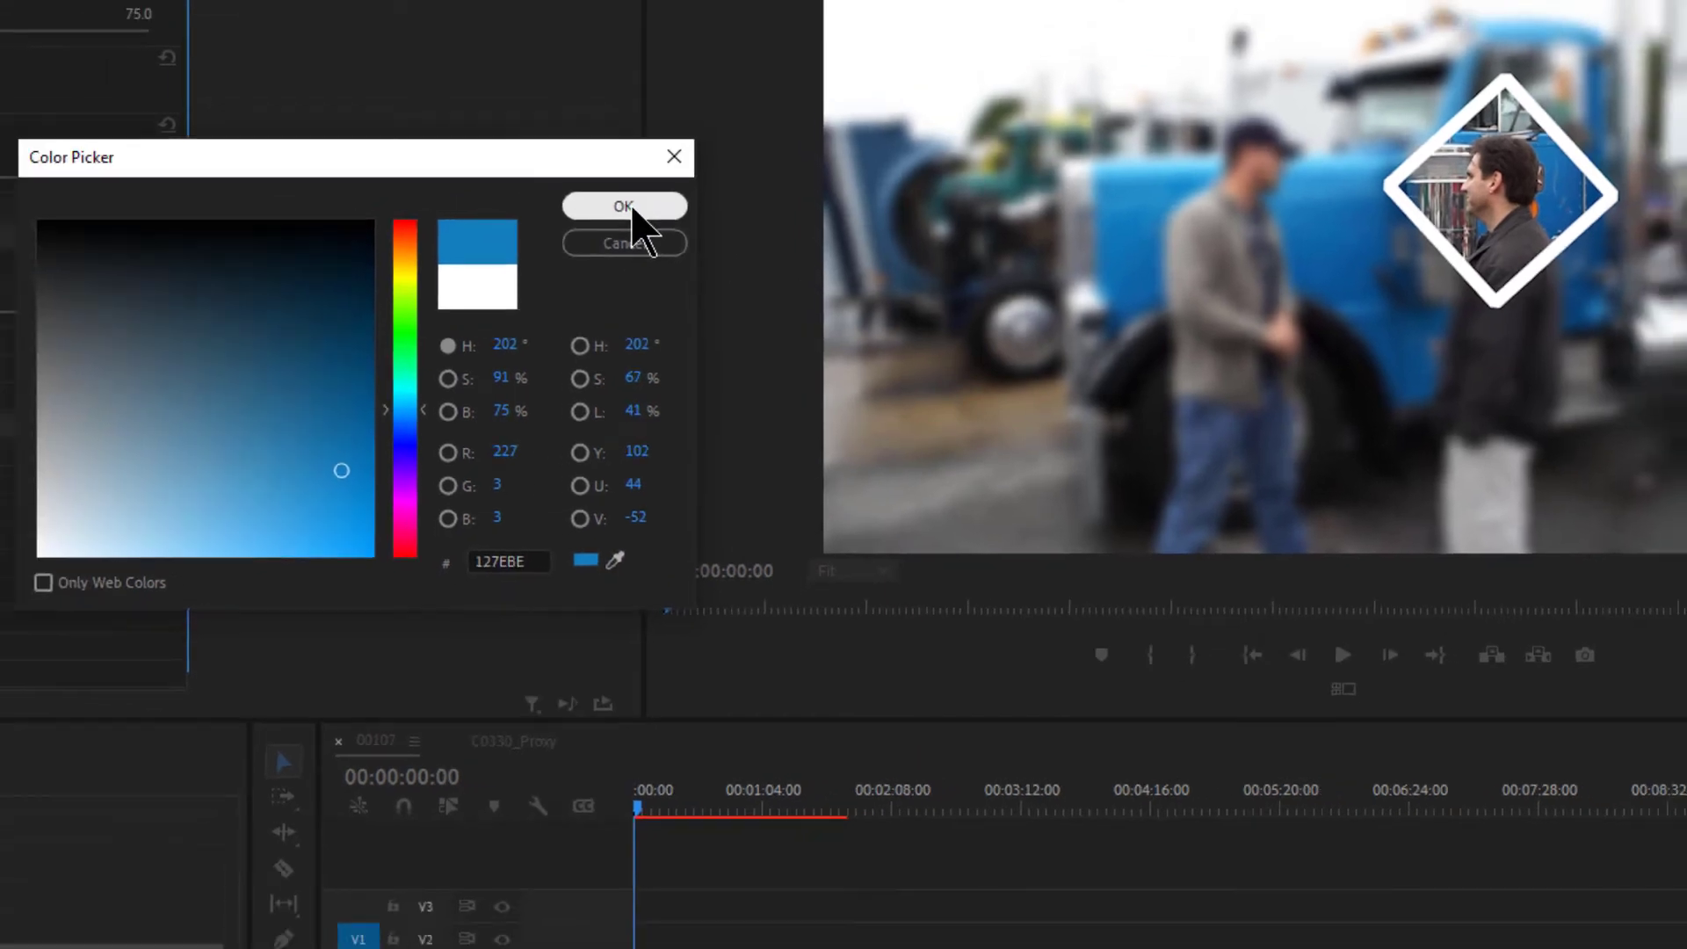
click(590, 228)
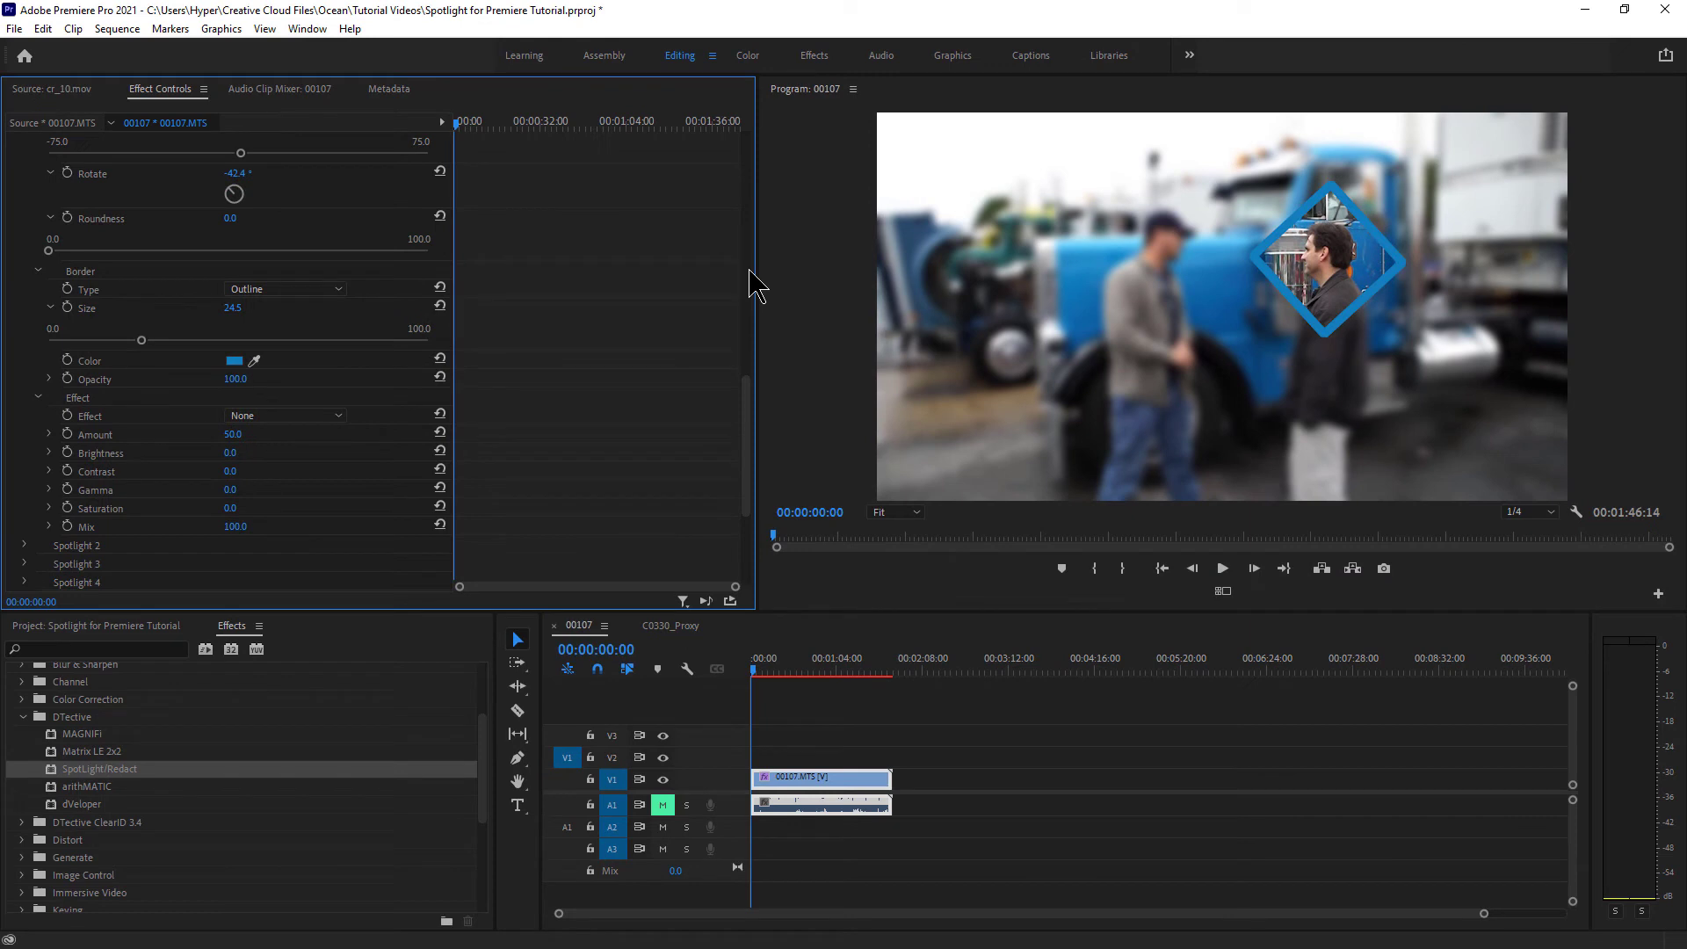
click(234, 360)
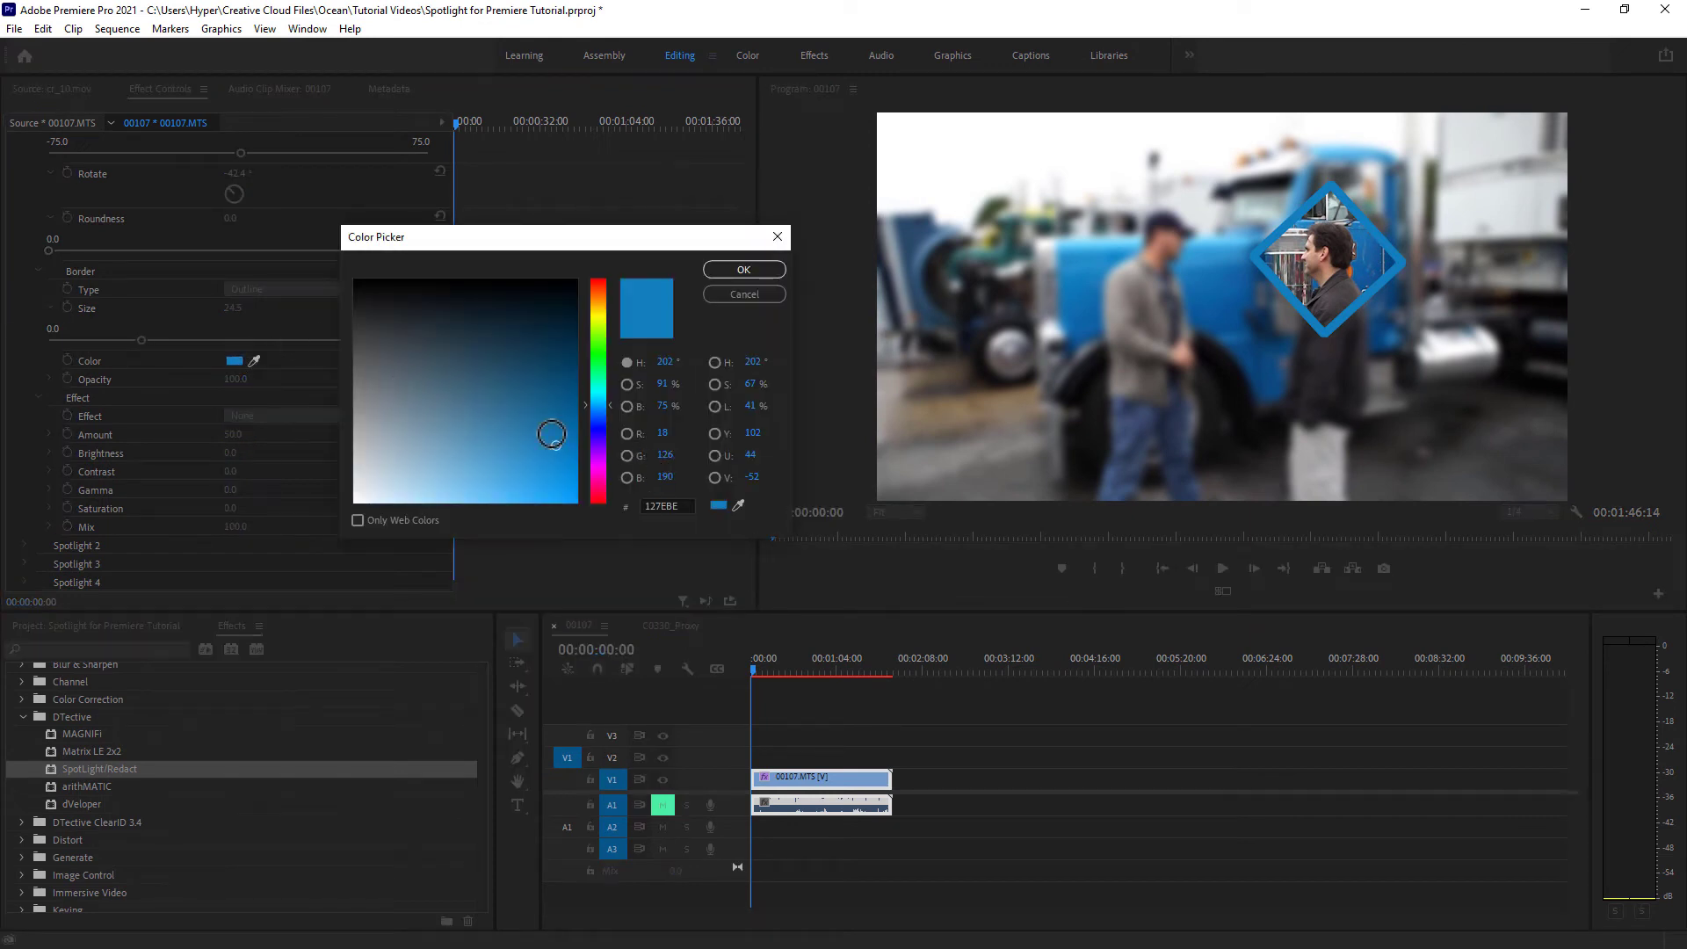
drag(538, 433, 576, 502)
click(598, 501)
click(744, 270)
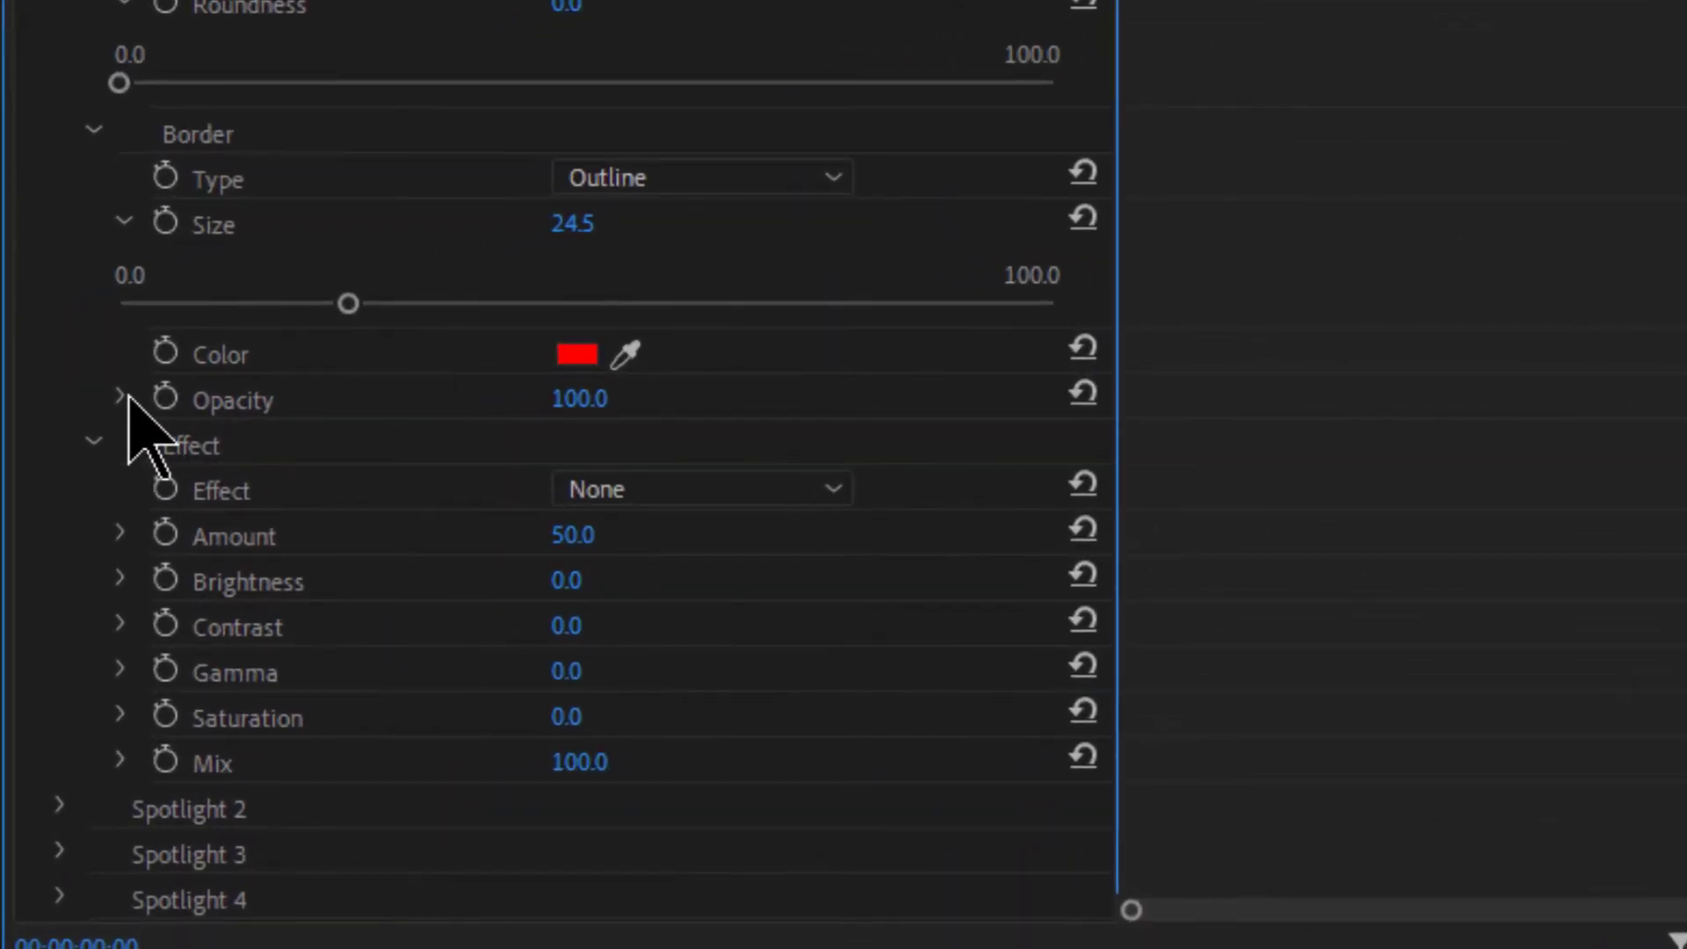
Step: Set the border Opacity to 100
click(49, 379)
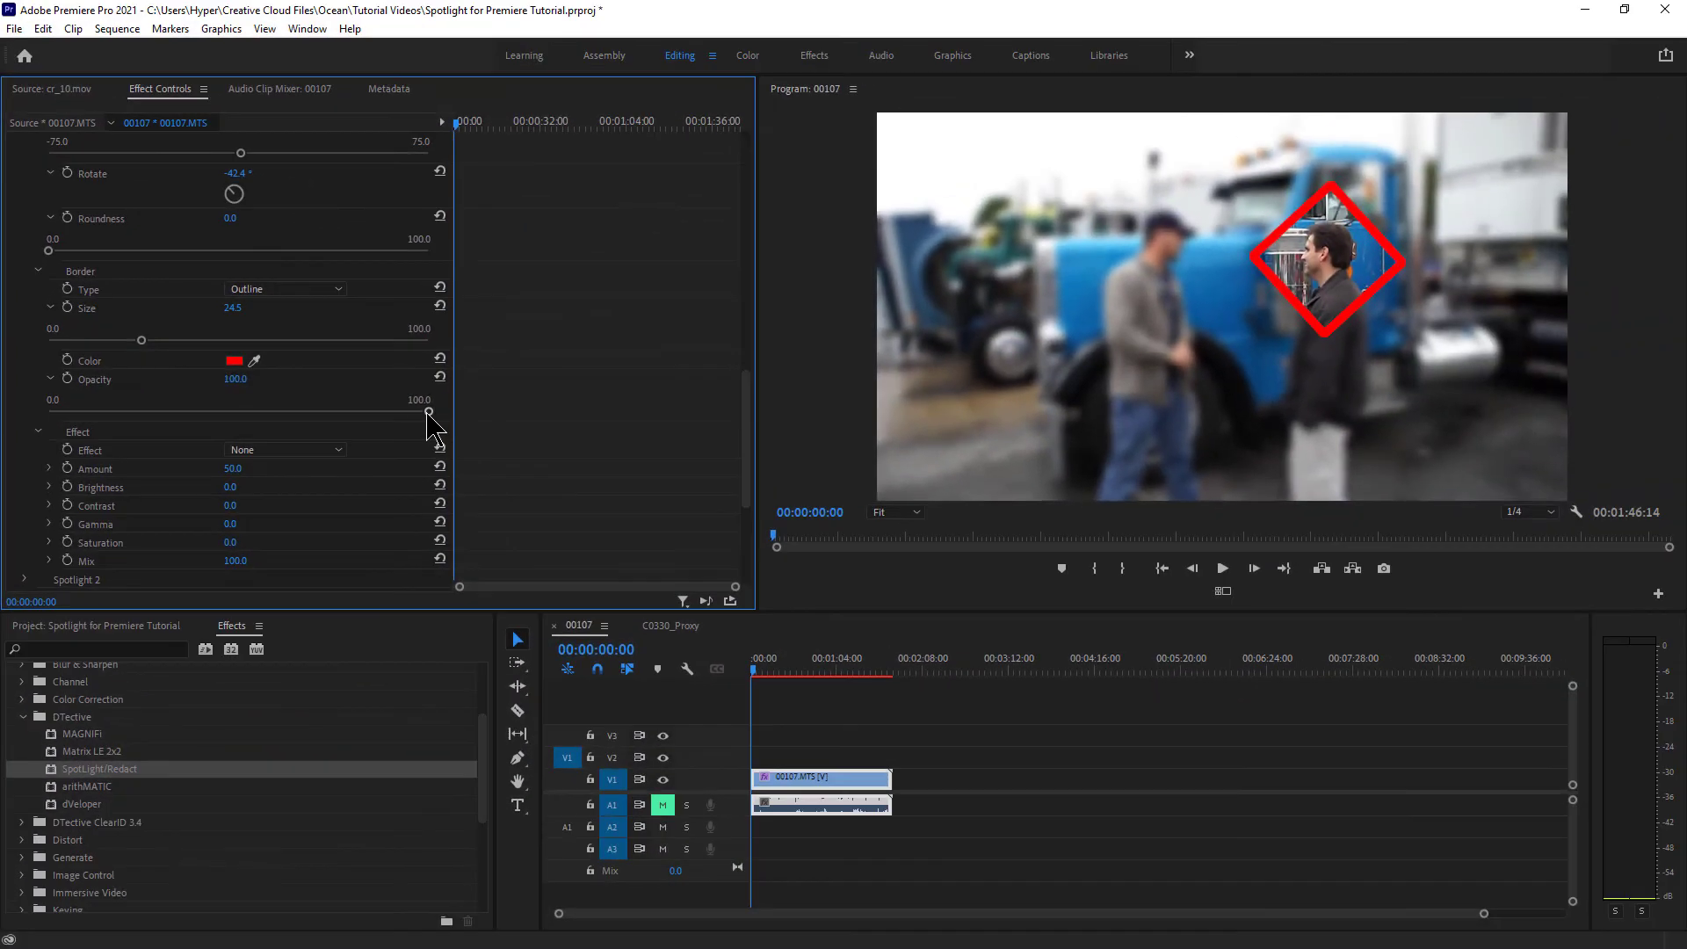
drag(987, 472, 520, 476)
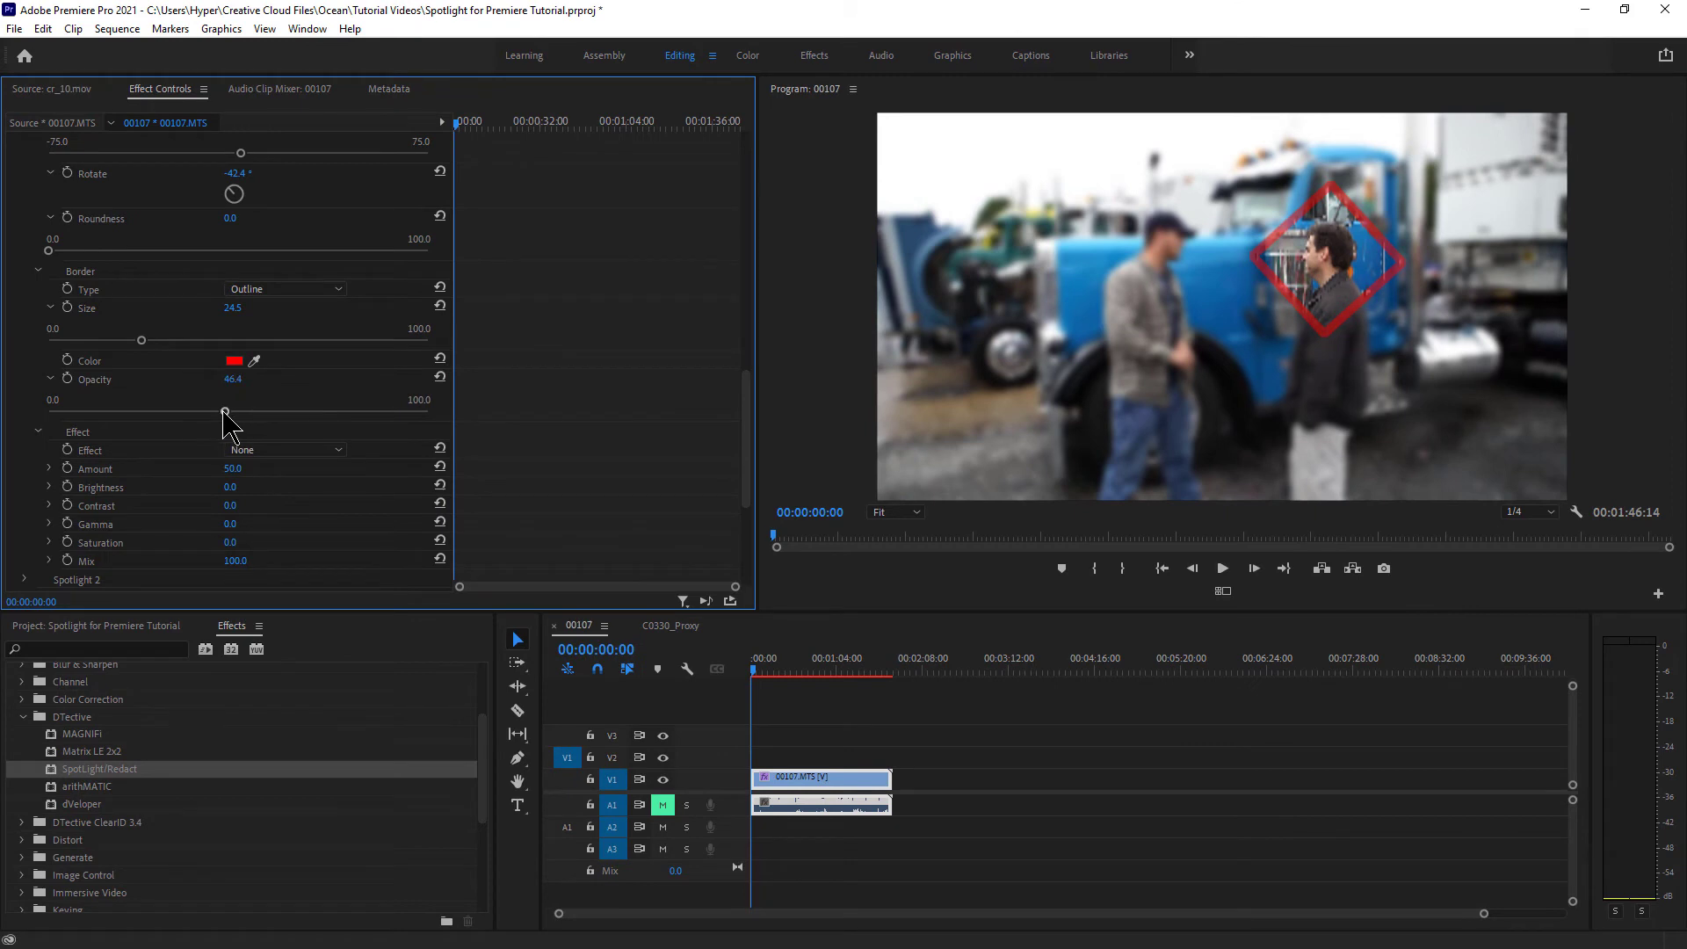
drag(224, 411, 333, 413)
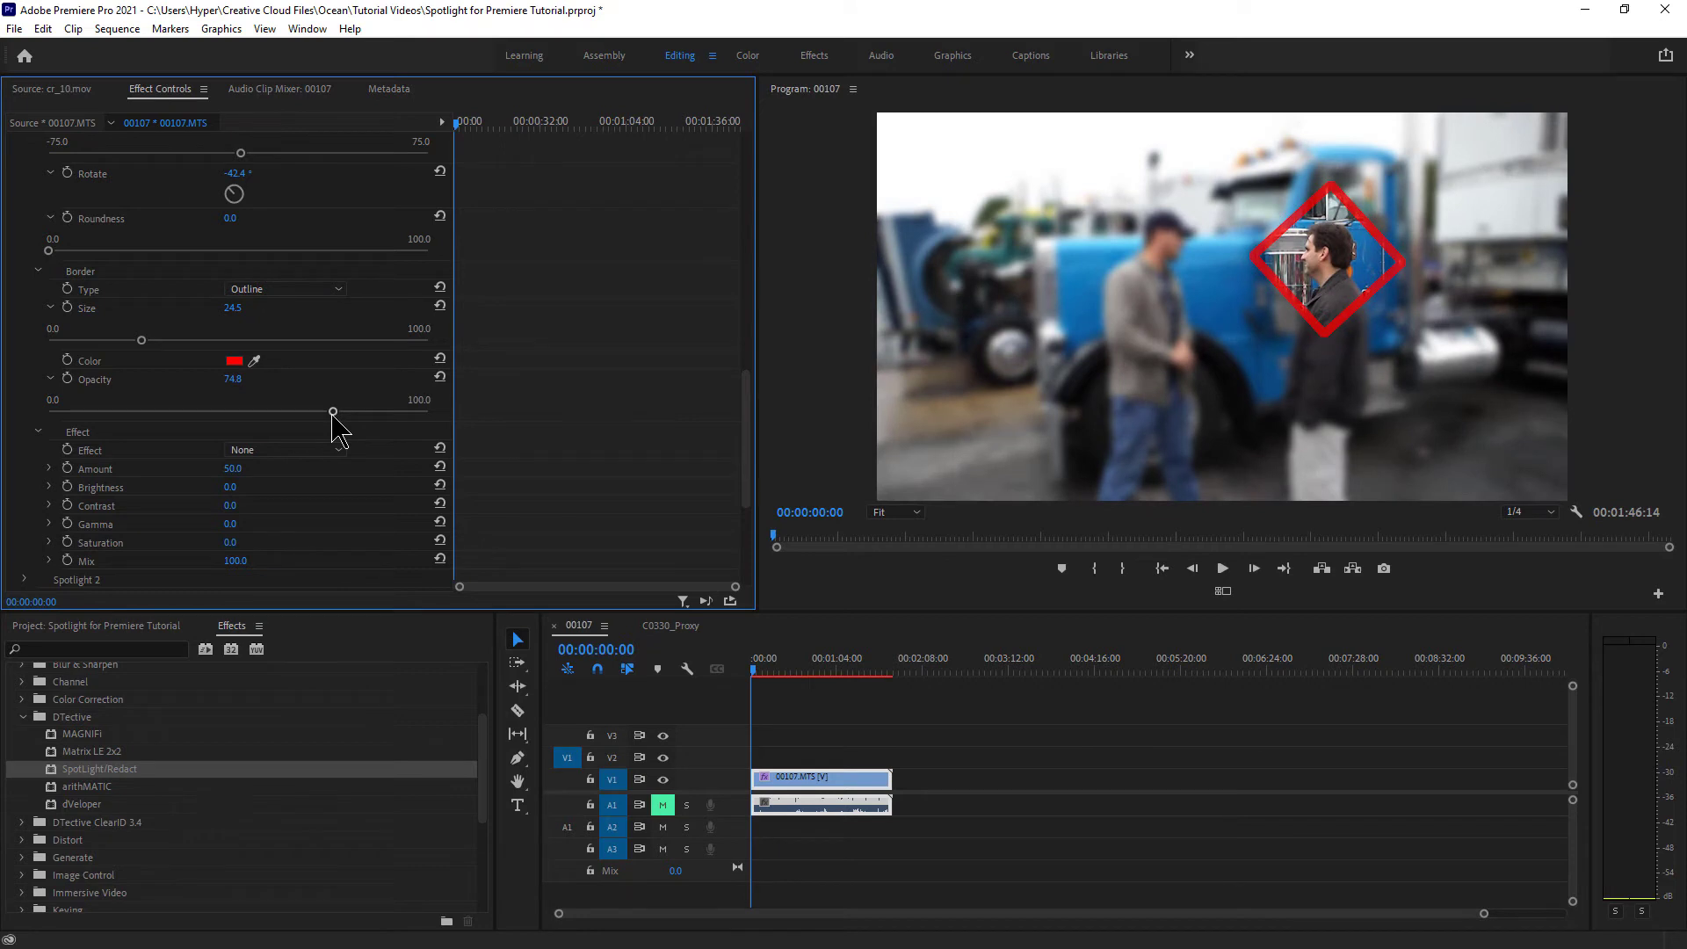
drag(333, 413, 464, 409)
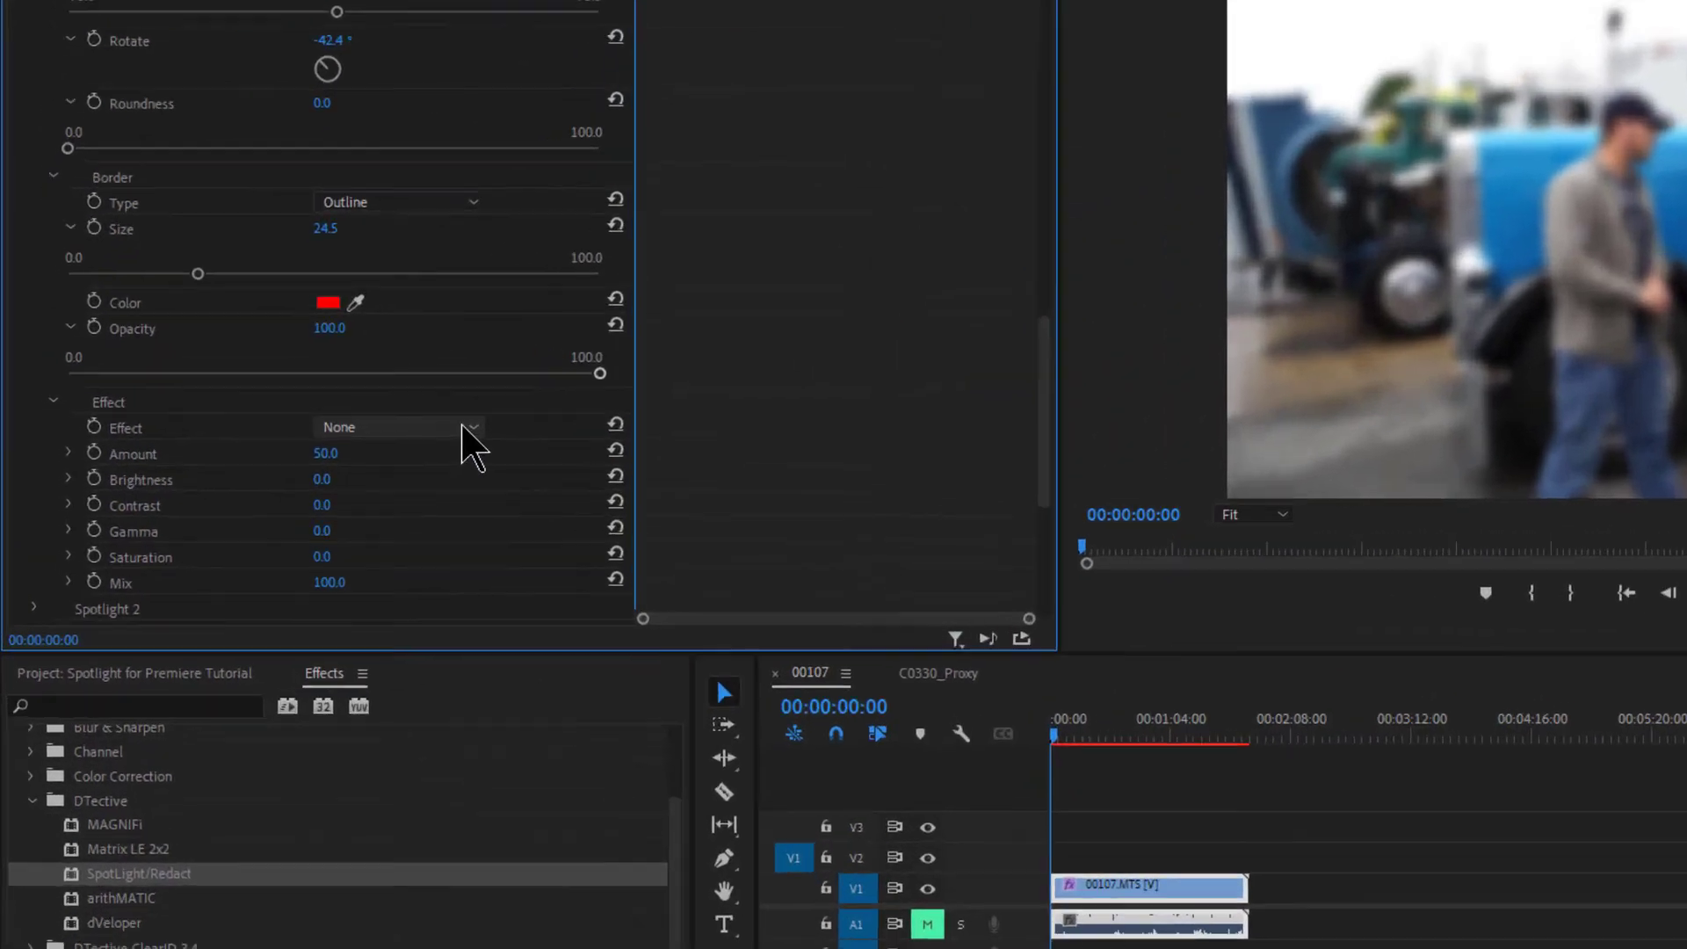
Step: Apply Blur as the inner effect and set the Background Effect to None
click(336, 450)
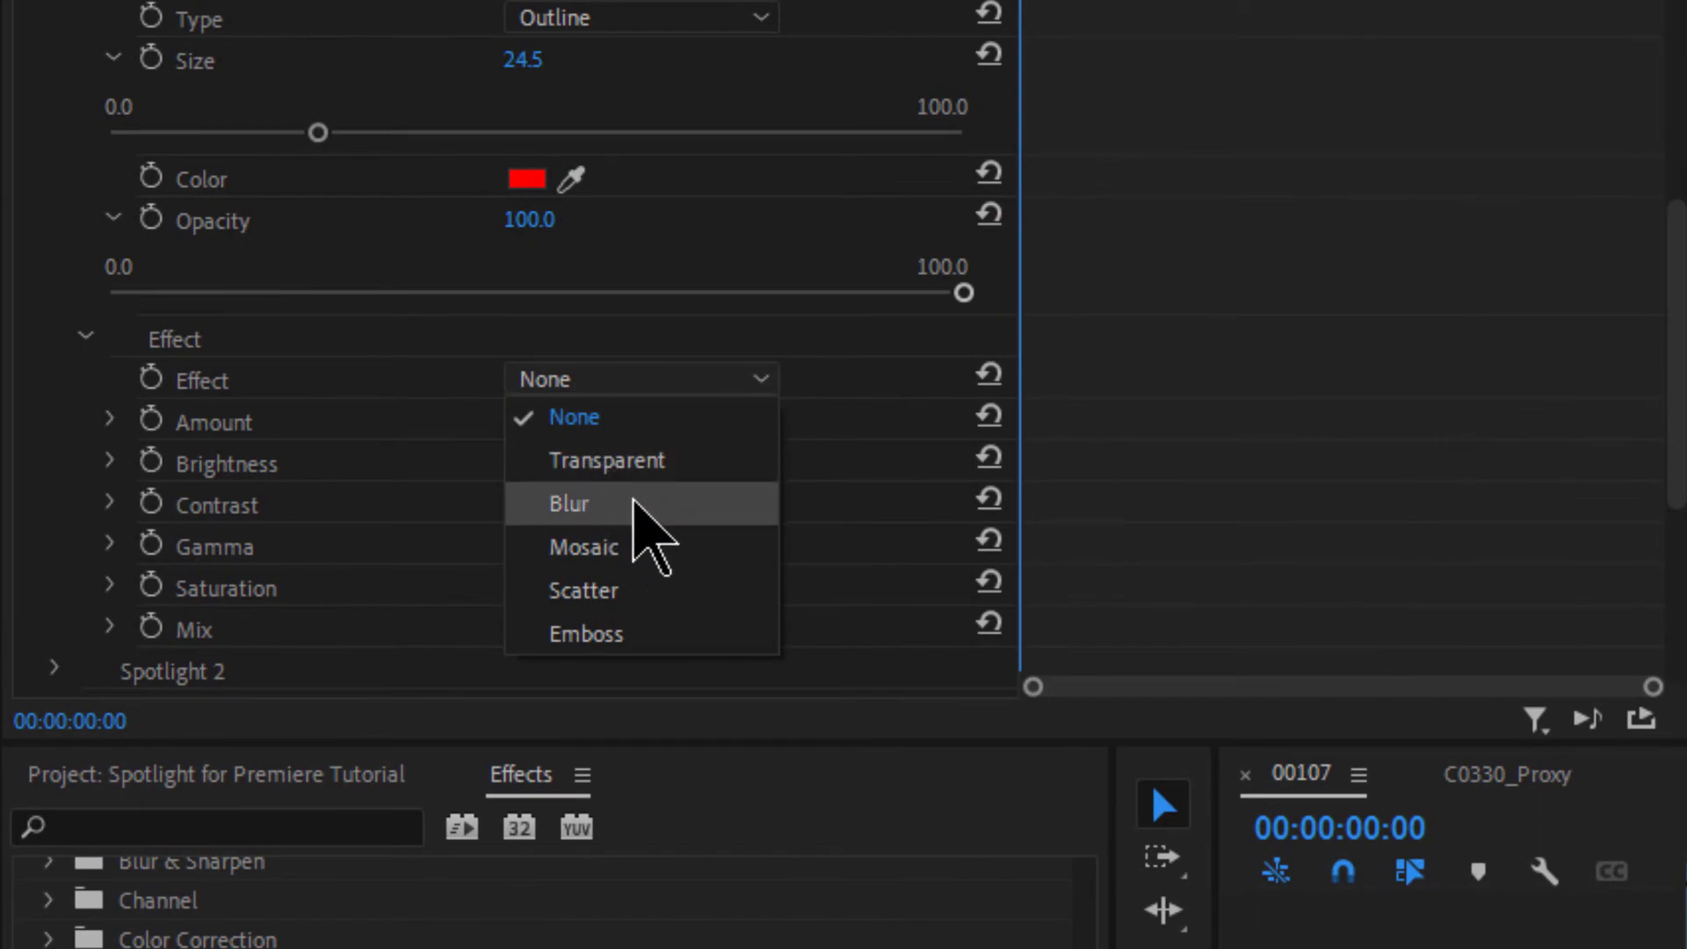
click(632, 504)
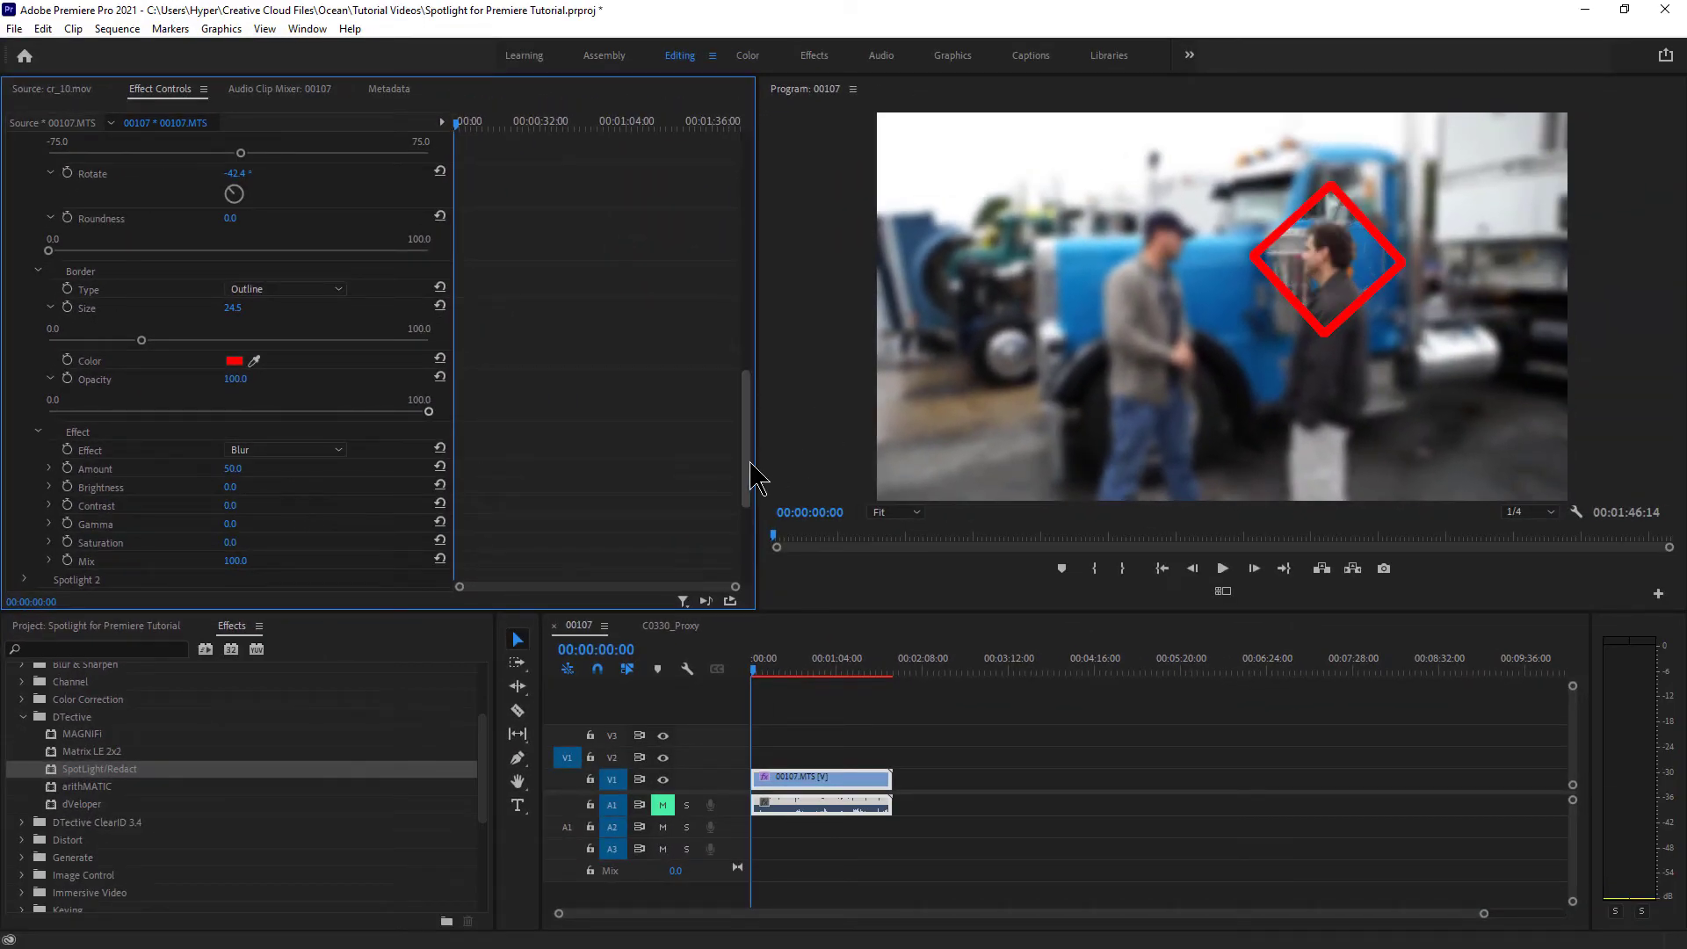
drag(751, 463, 742, 259)
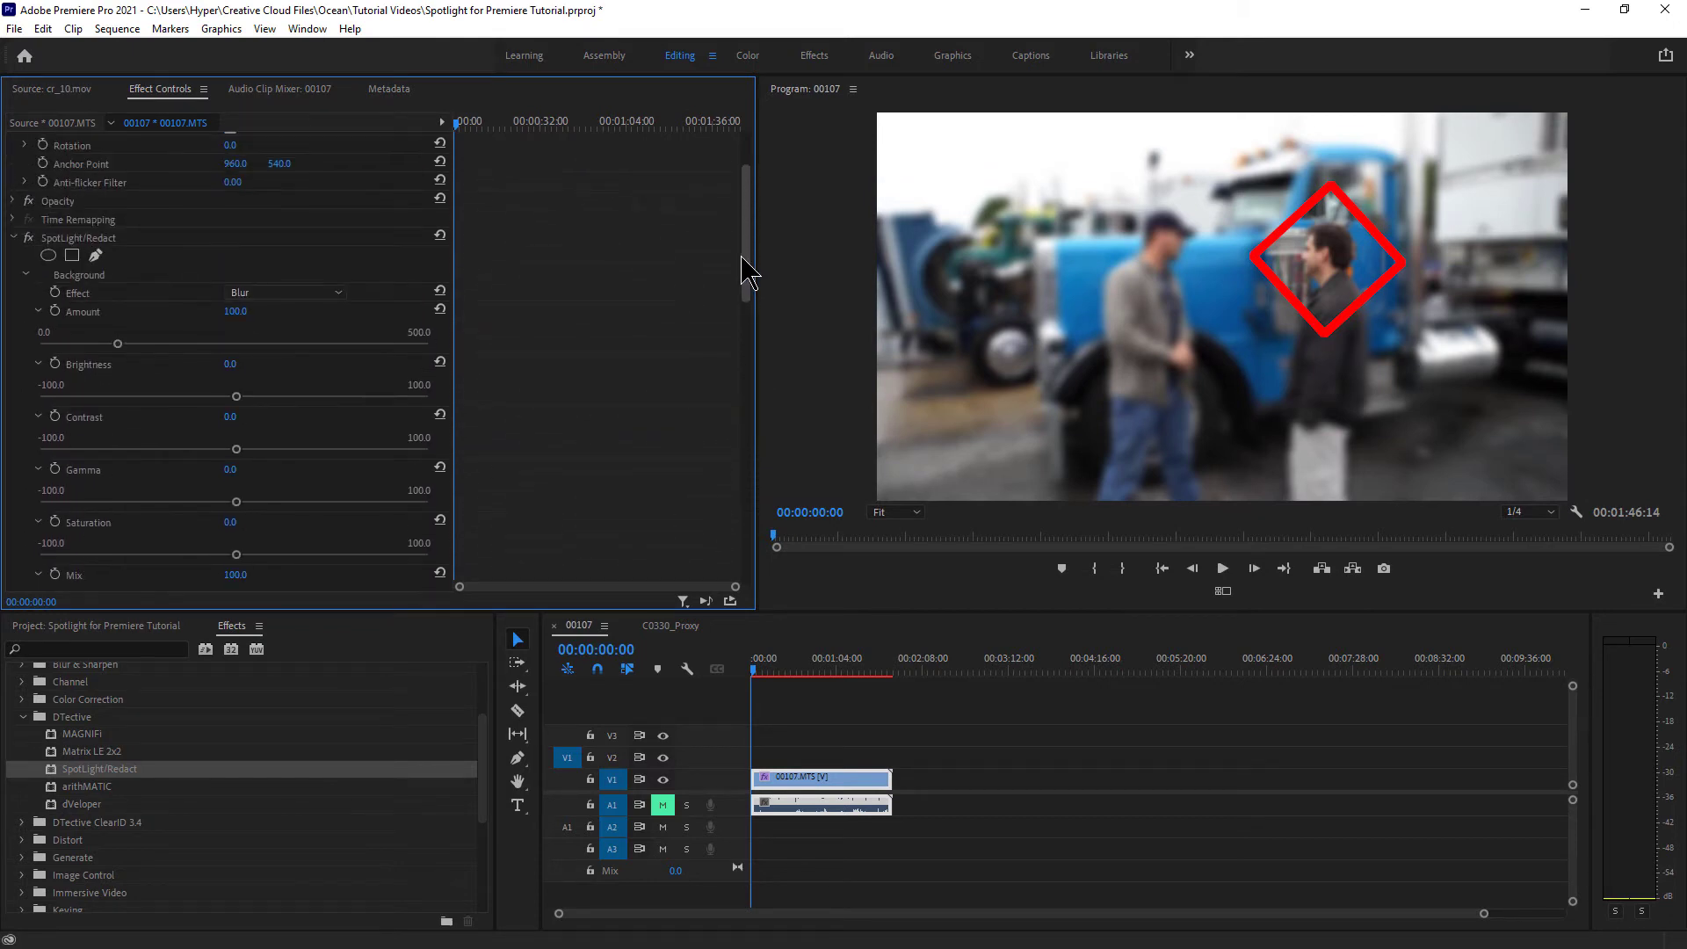
click(299, 294)
click(314, 307)
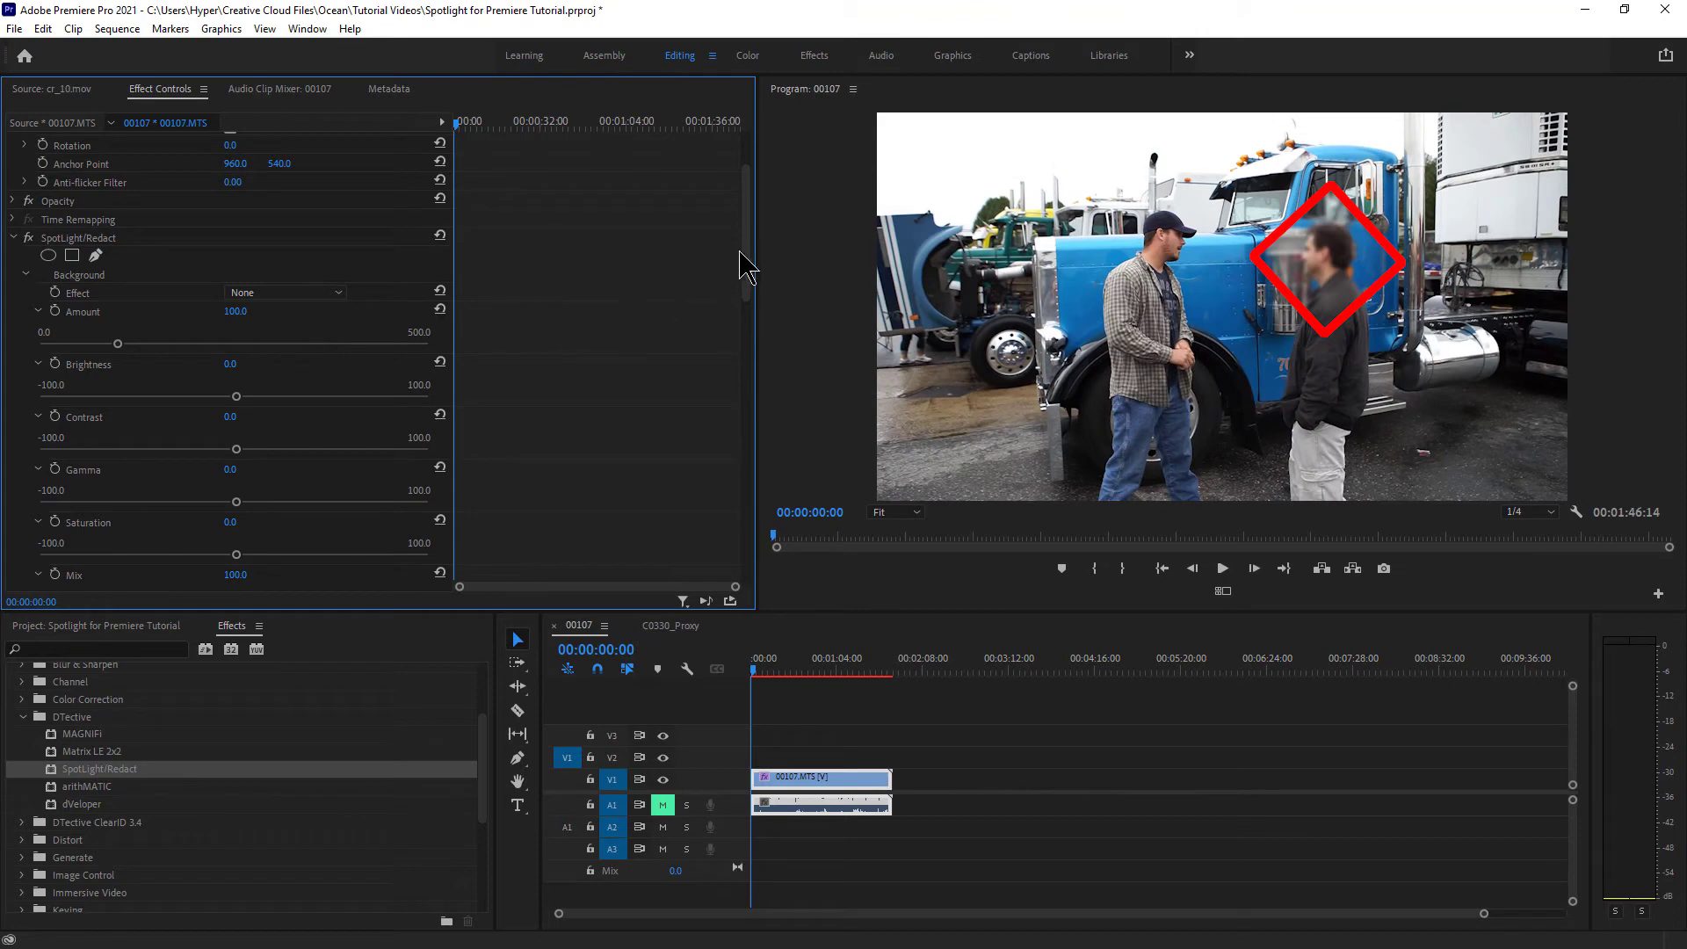
drag(742, 264, 747, 505)
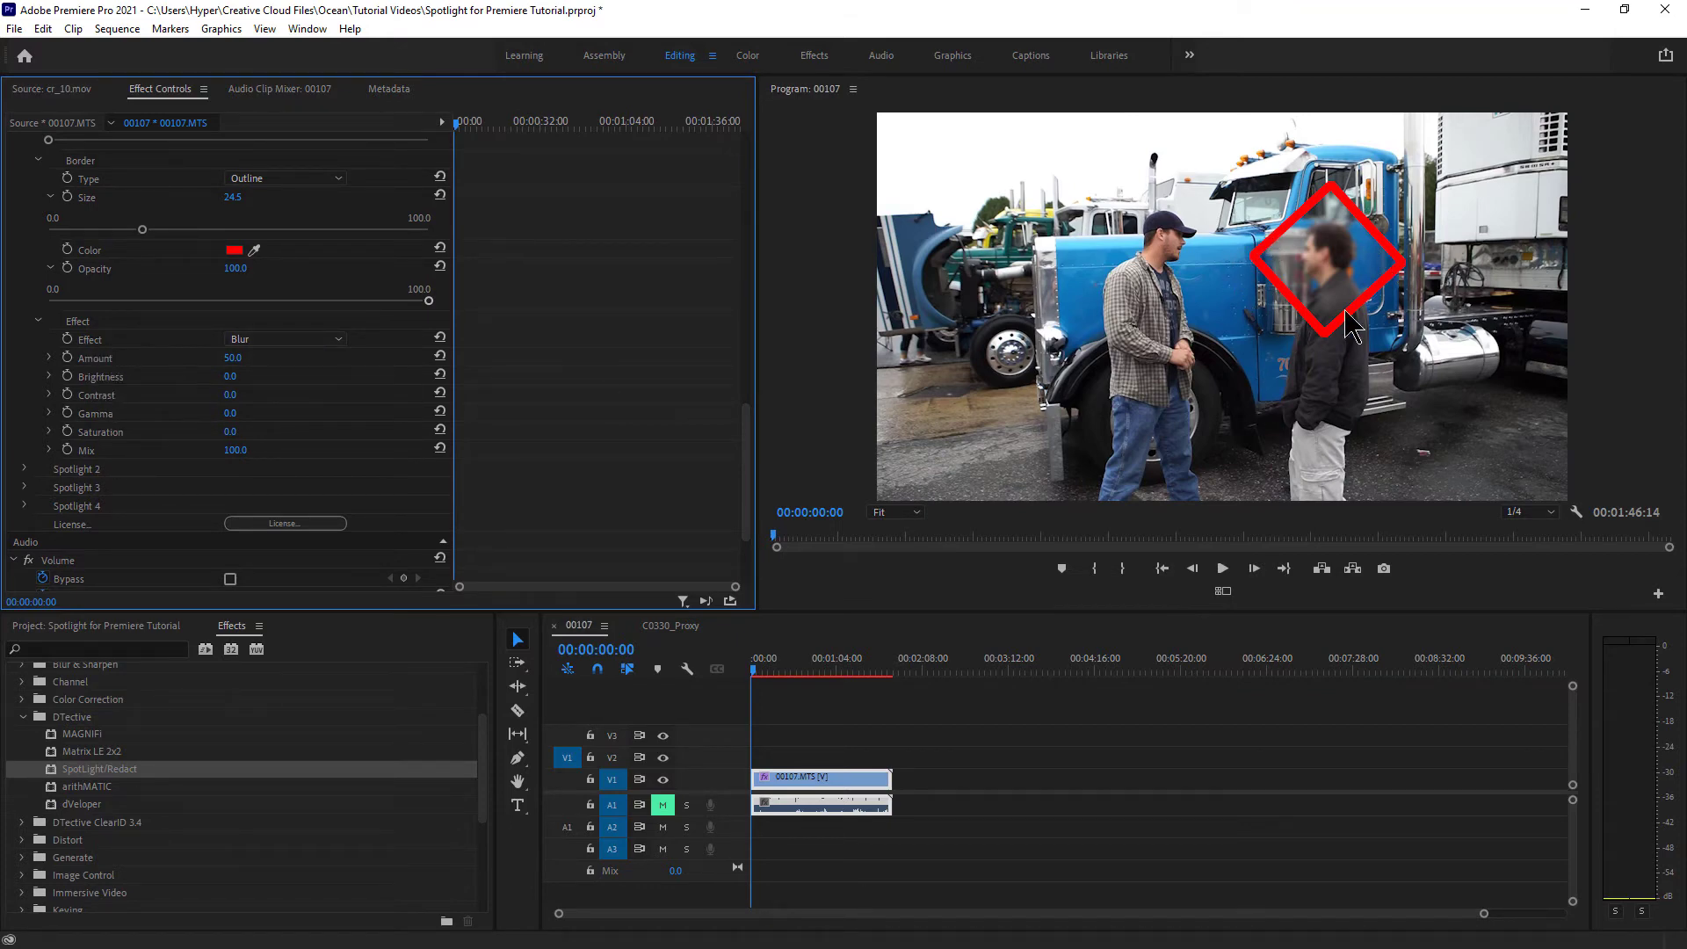
Step: Raise the inner Amount to 173.2 and increase the inner Brightness
click(50, 358)
drag(97, 390, 180, 390)
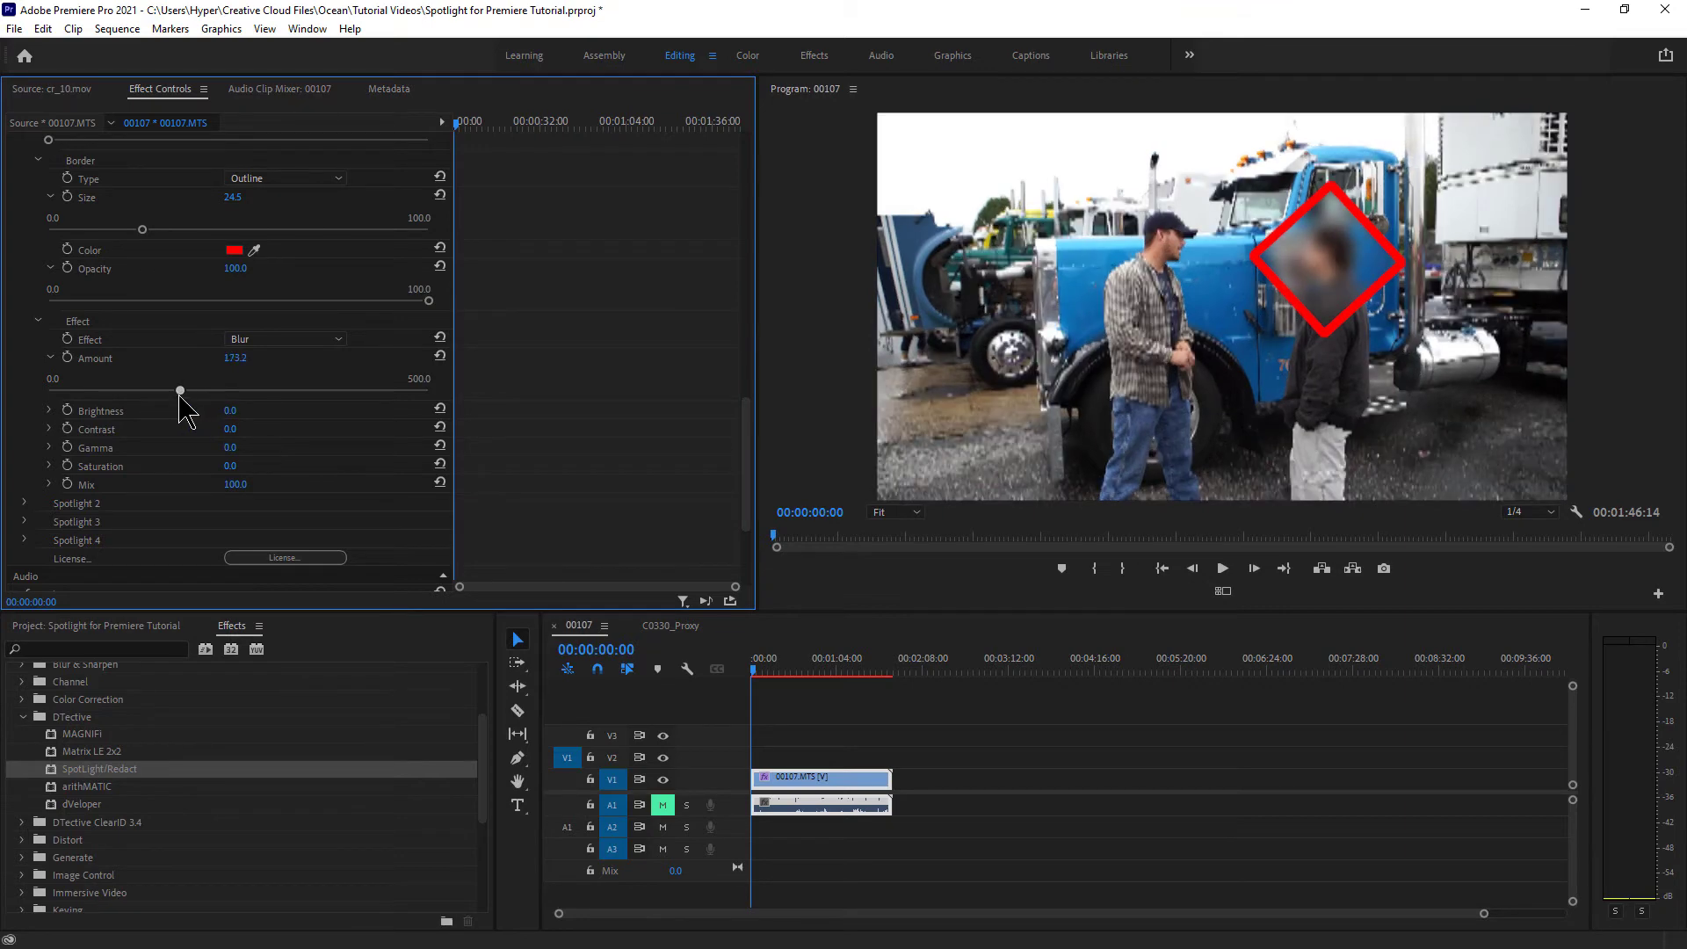
click(51, 411)
drag(248, 443, 340, 443)
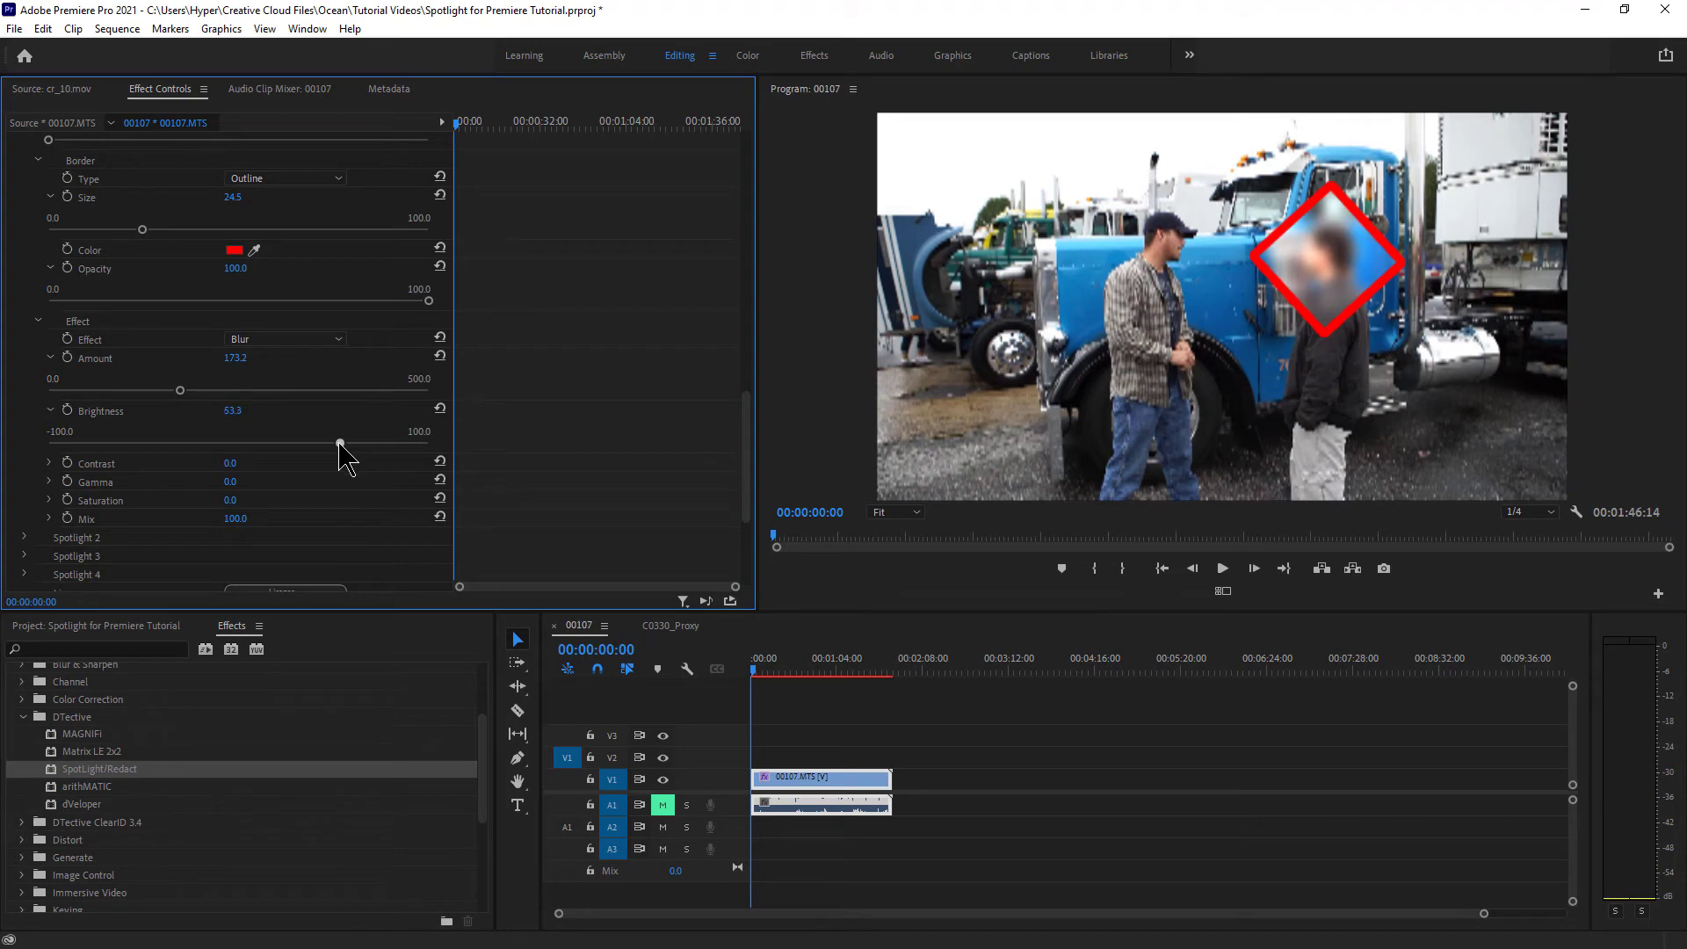
Step: Set the inner Effect to None, with Brightness 60.7 and Contrast 27.5
click(295, 340)
click(288, 357)
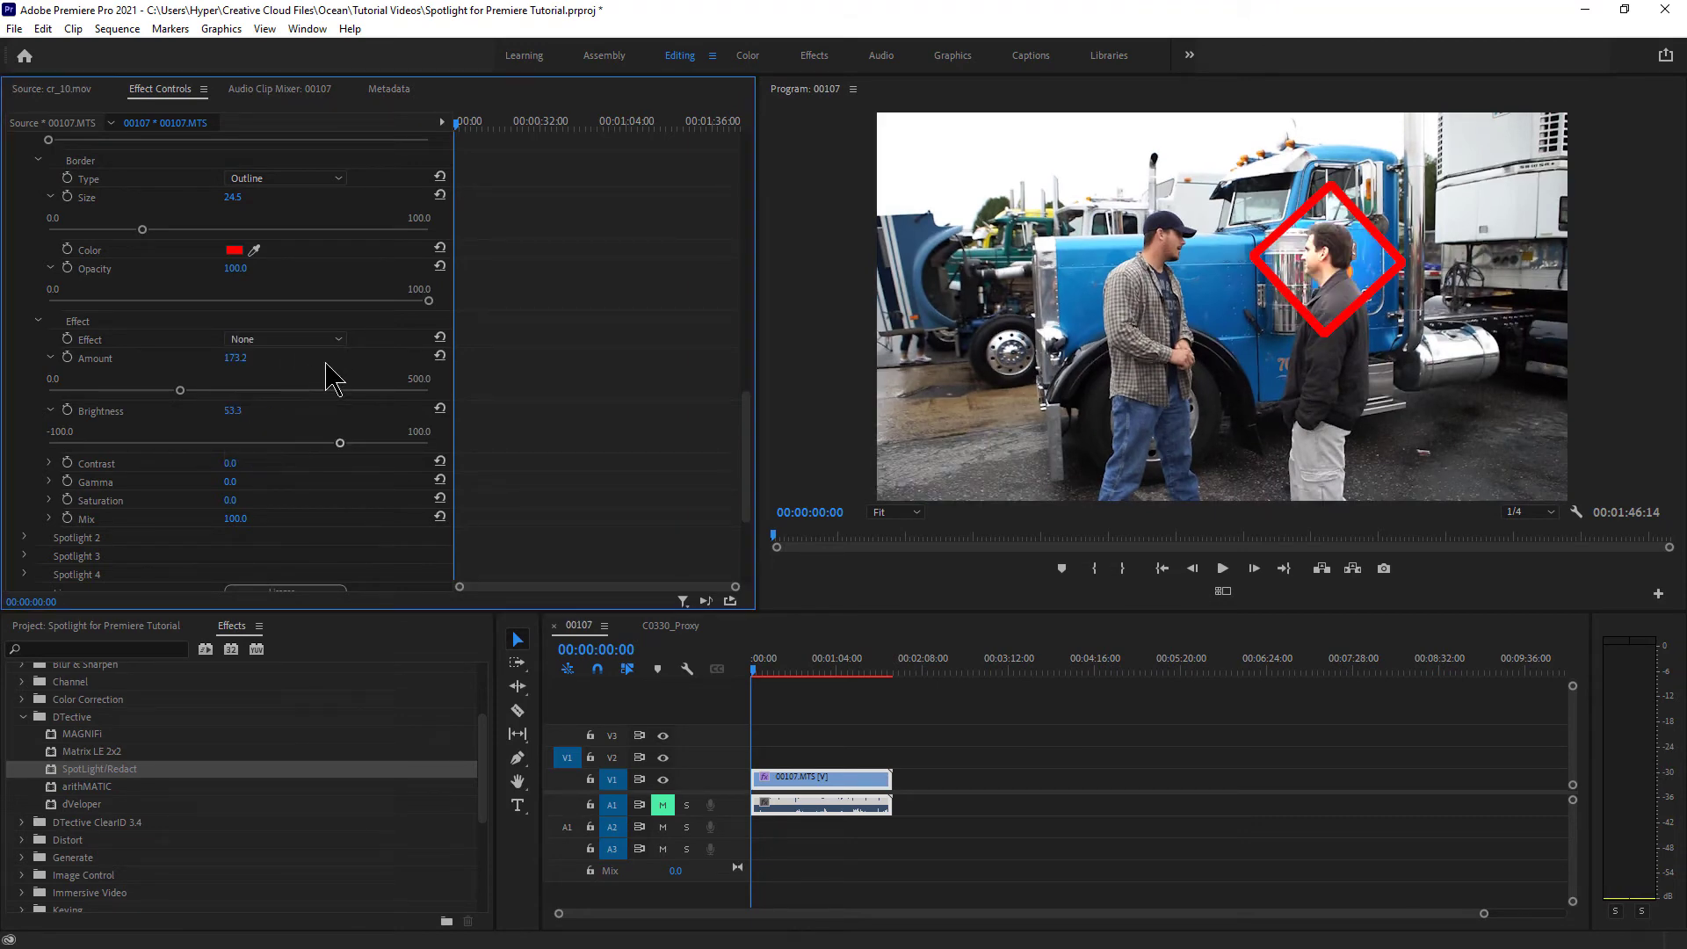
mouse_move(340, 443)
mouse_down()
mouse_move(379, 443)
mouse_move(332, 444)
mouse_move(354, 444)
mouse_up()
click(50, 463)
drag(245, 501, 292, 501)
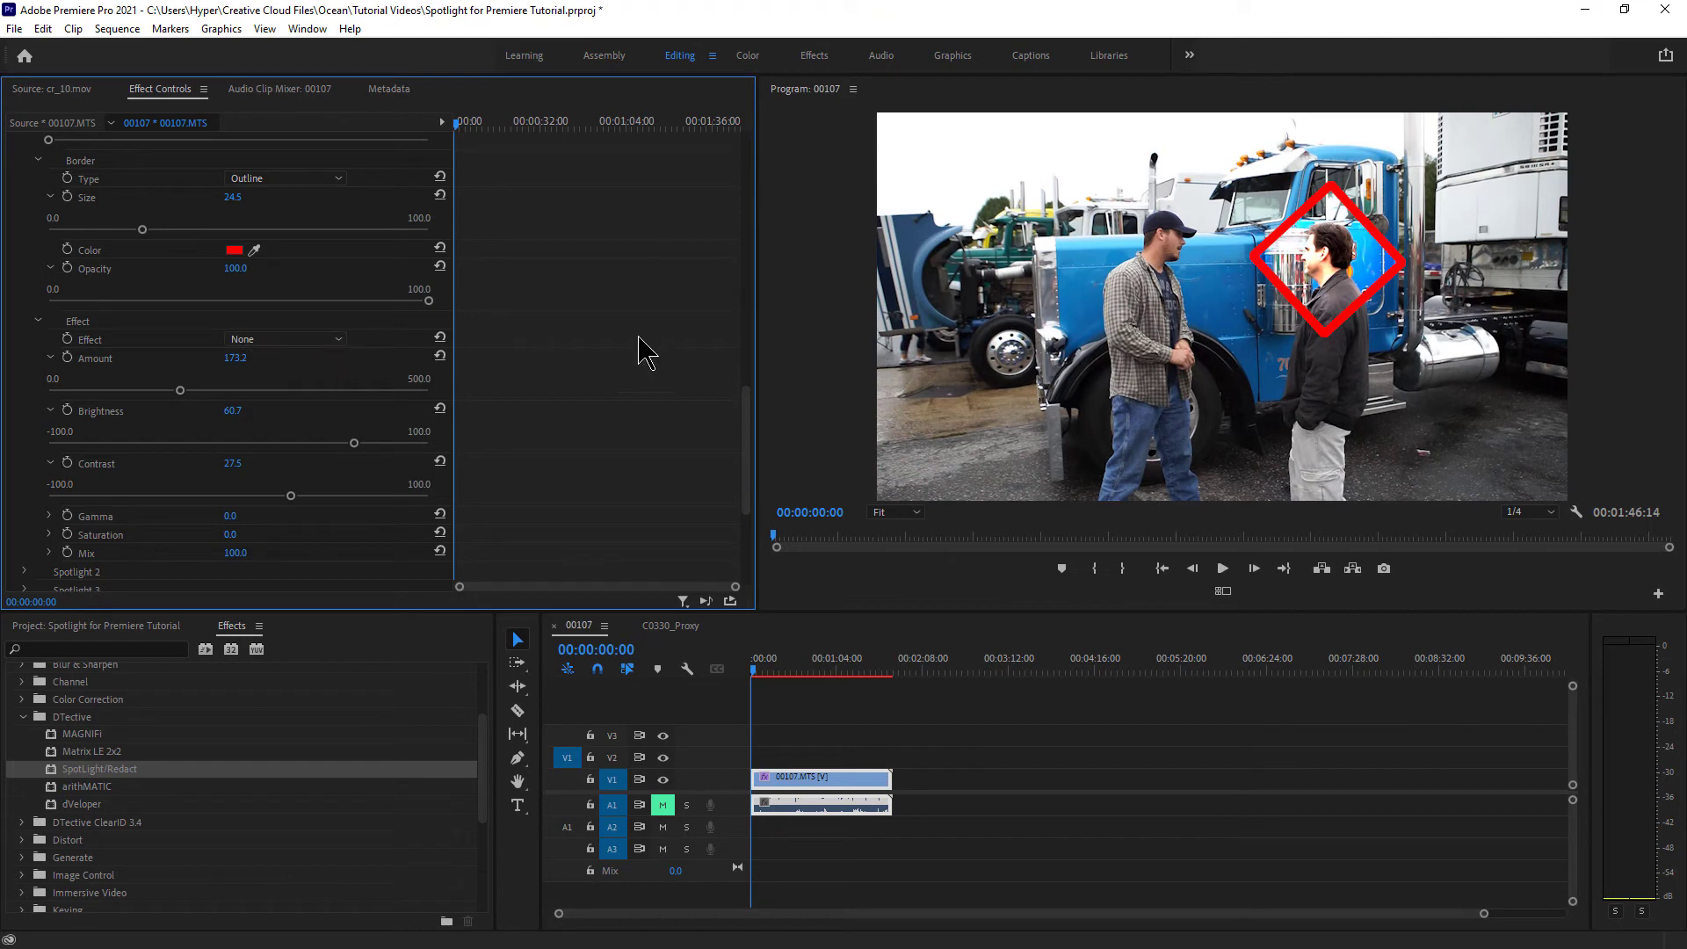
scroll(747, 461, down, 2)
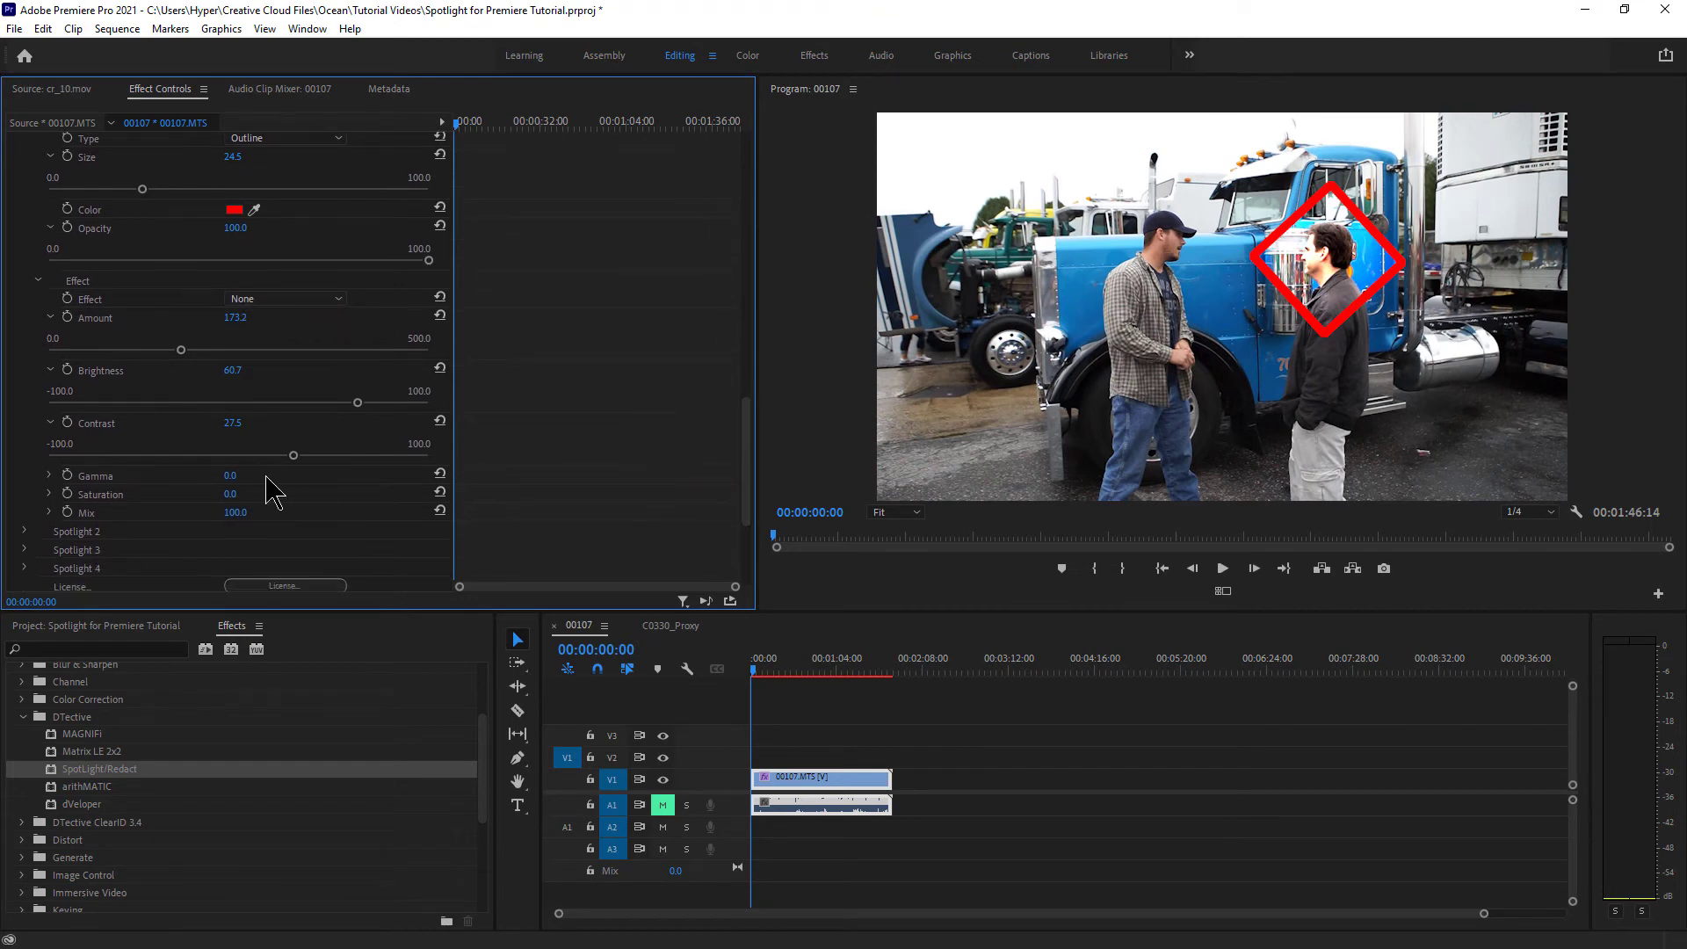
click(315, 300)
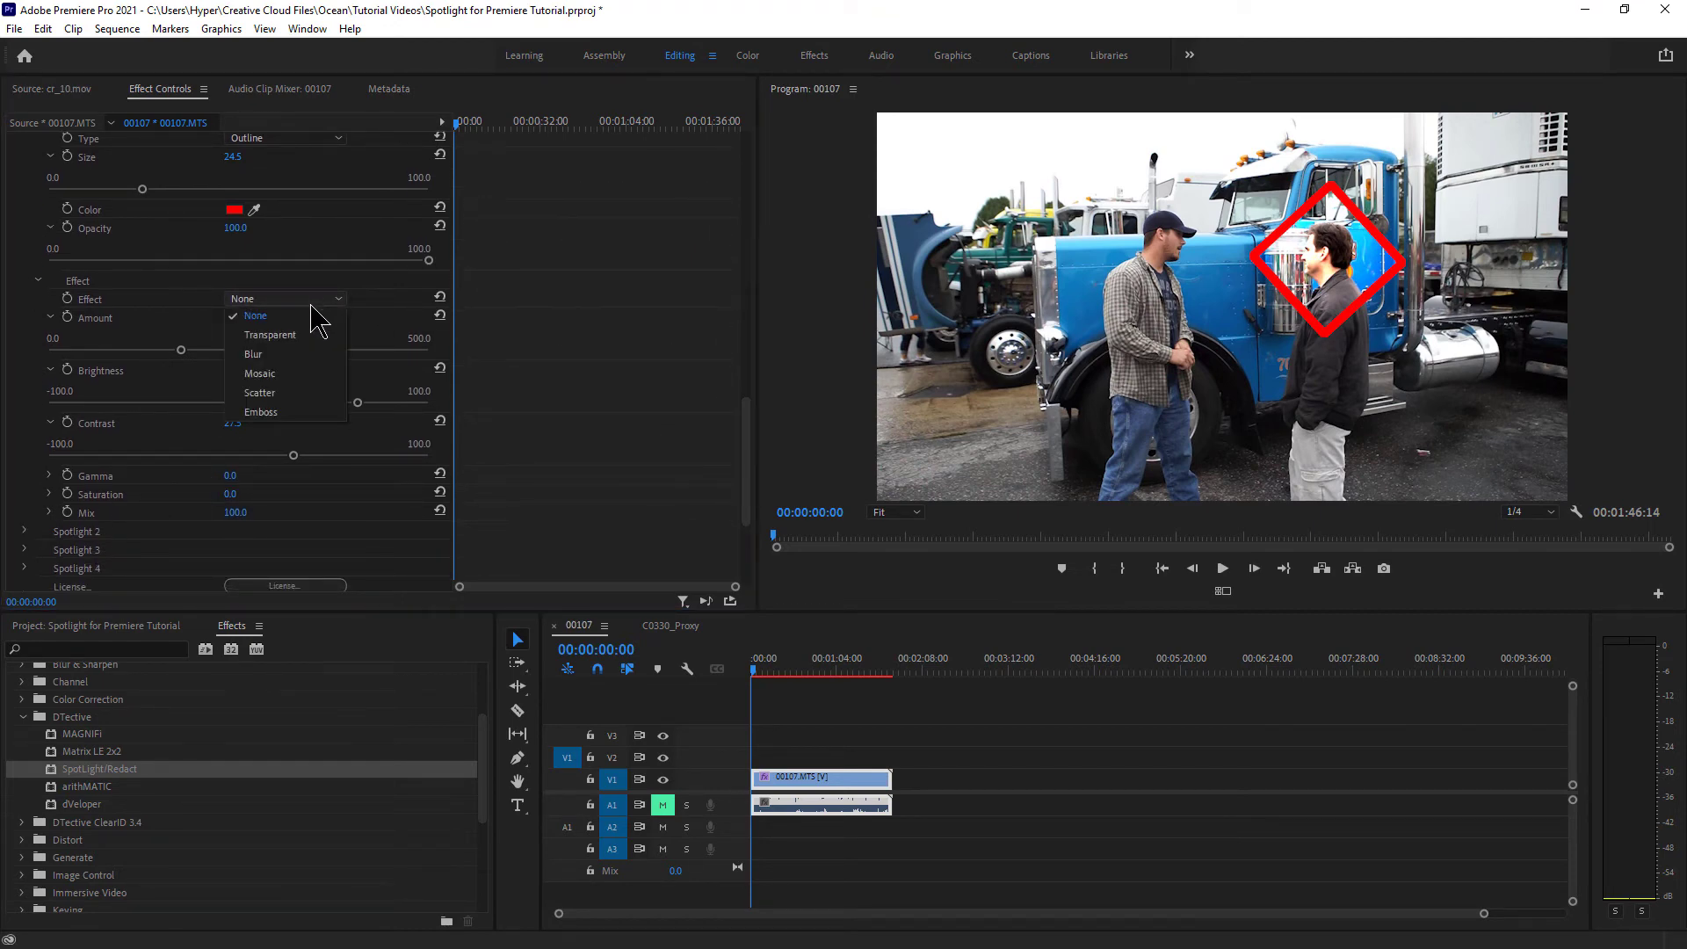
click(293, 356)
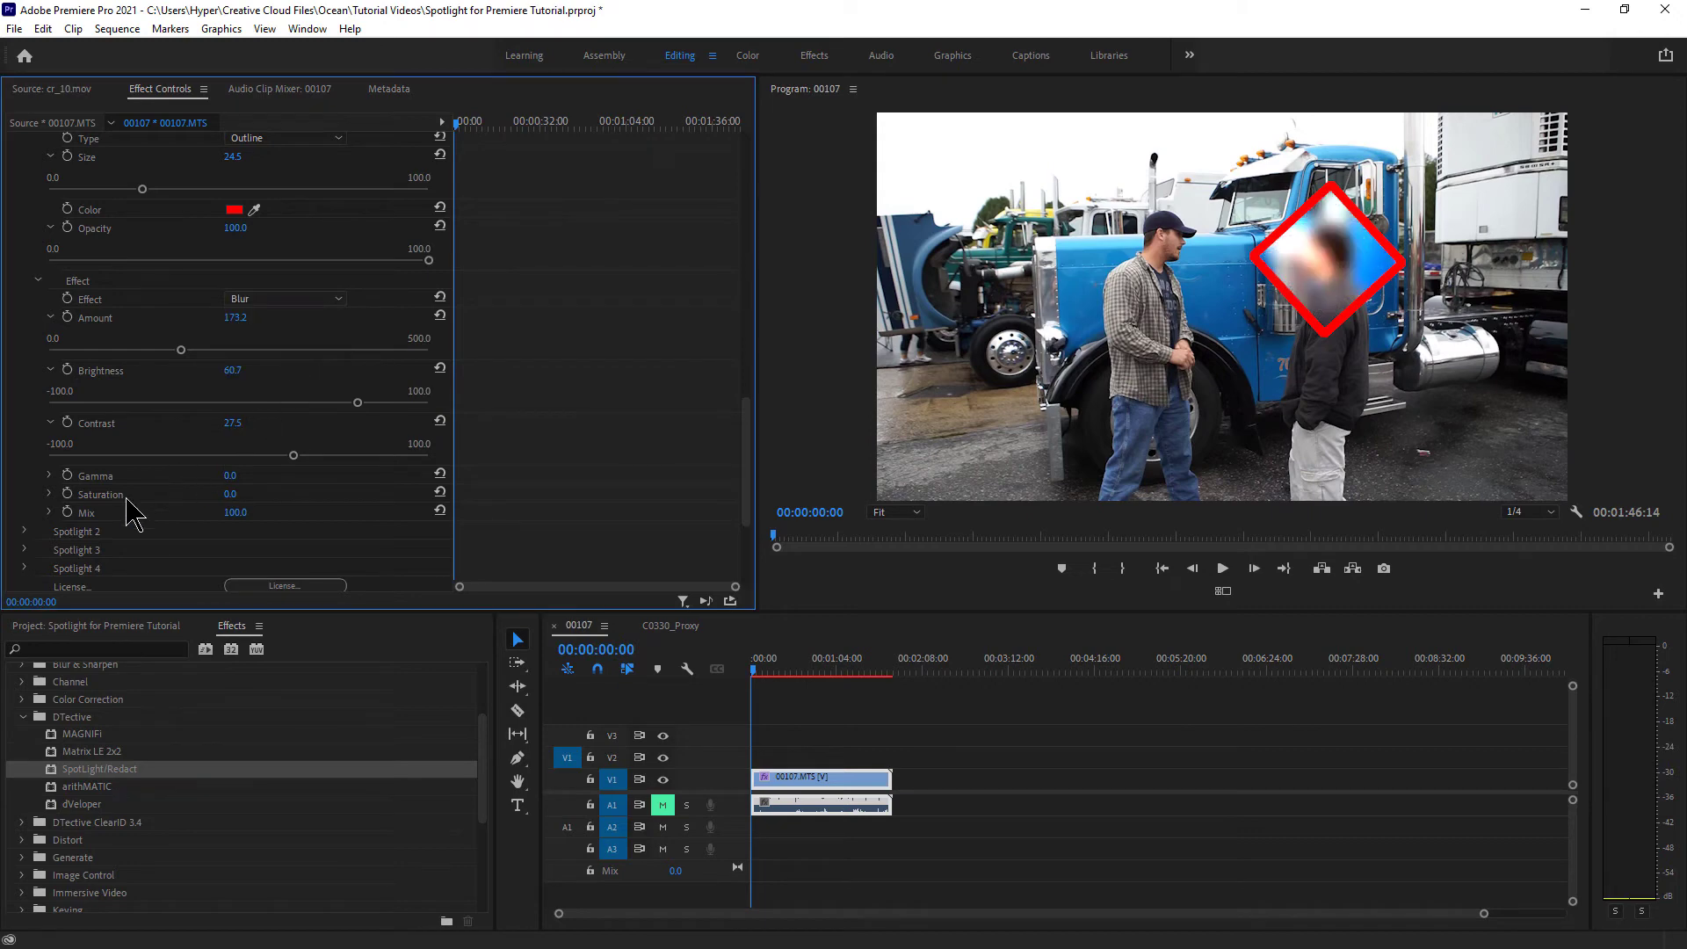
click(49, 512)
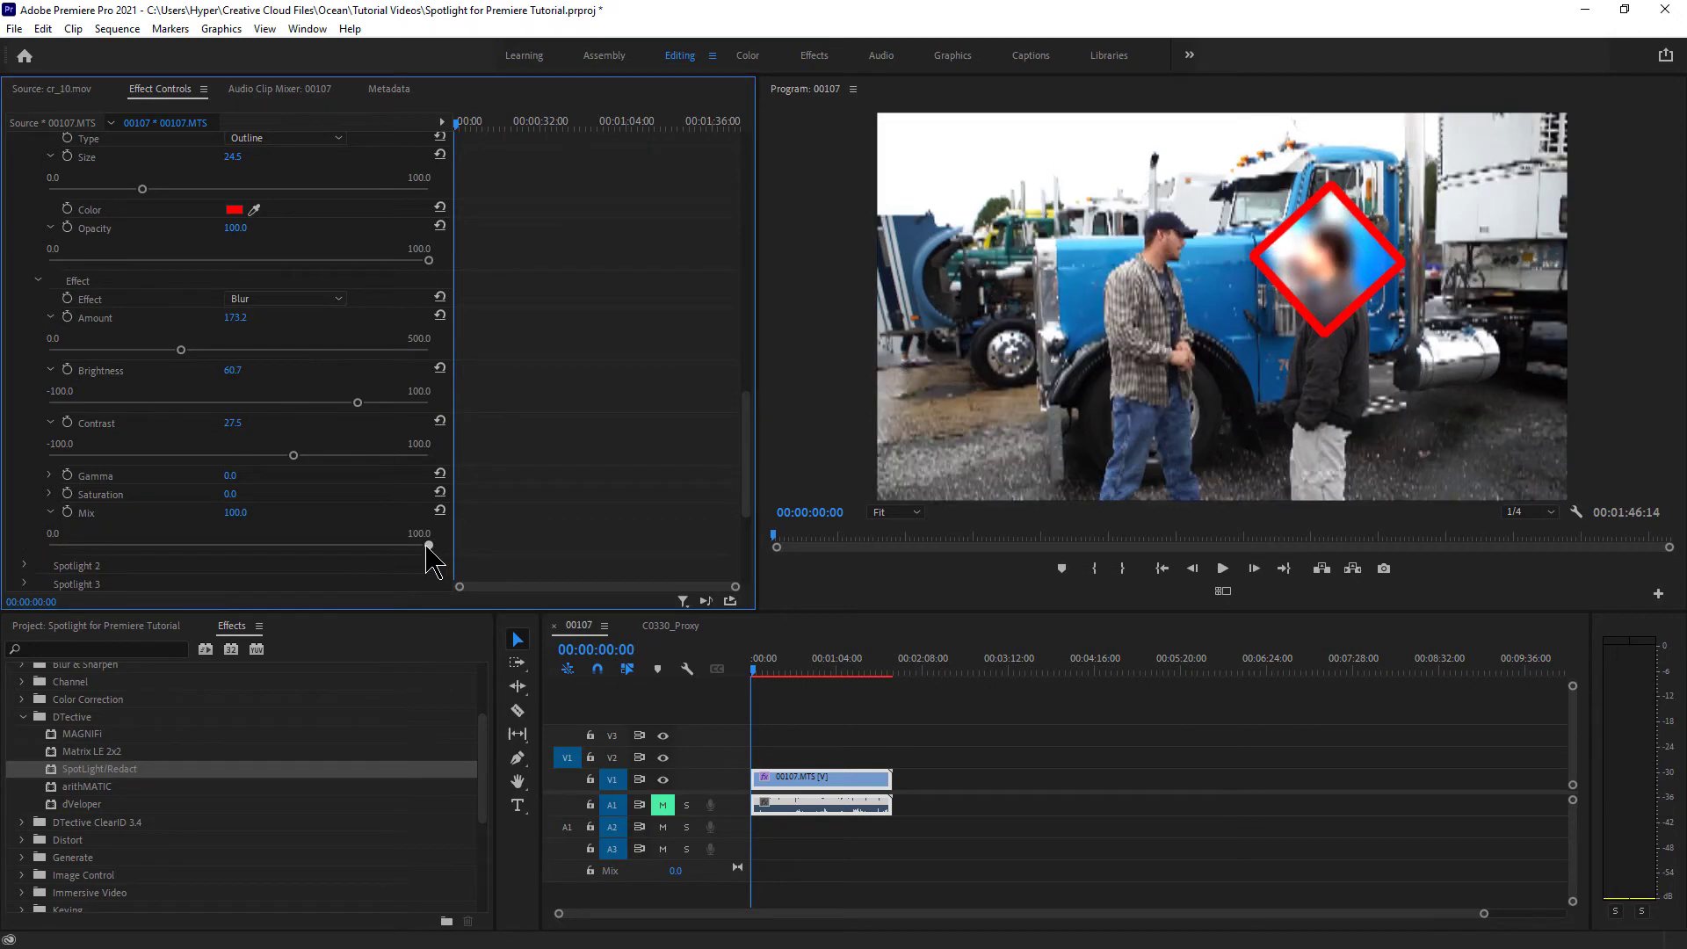
mouse_move(427, 545)
mouse_down()
mouse_move(202, 546)
mouse_move(433, 555)
mouse_up()
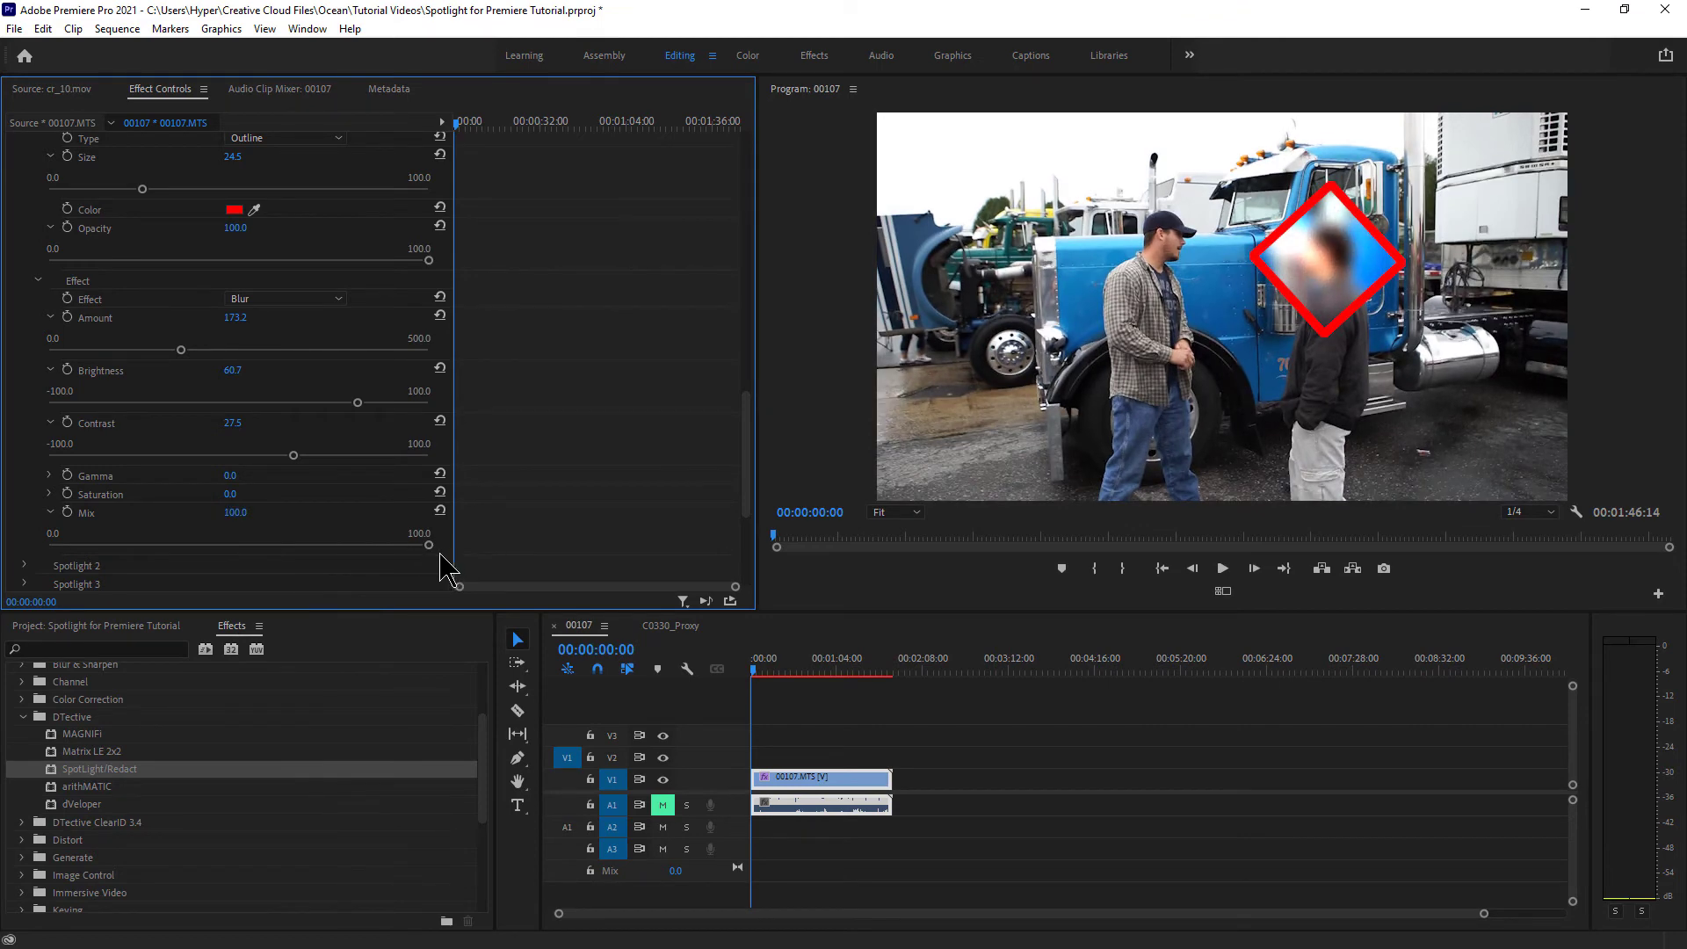
click(331, 299)
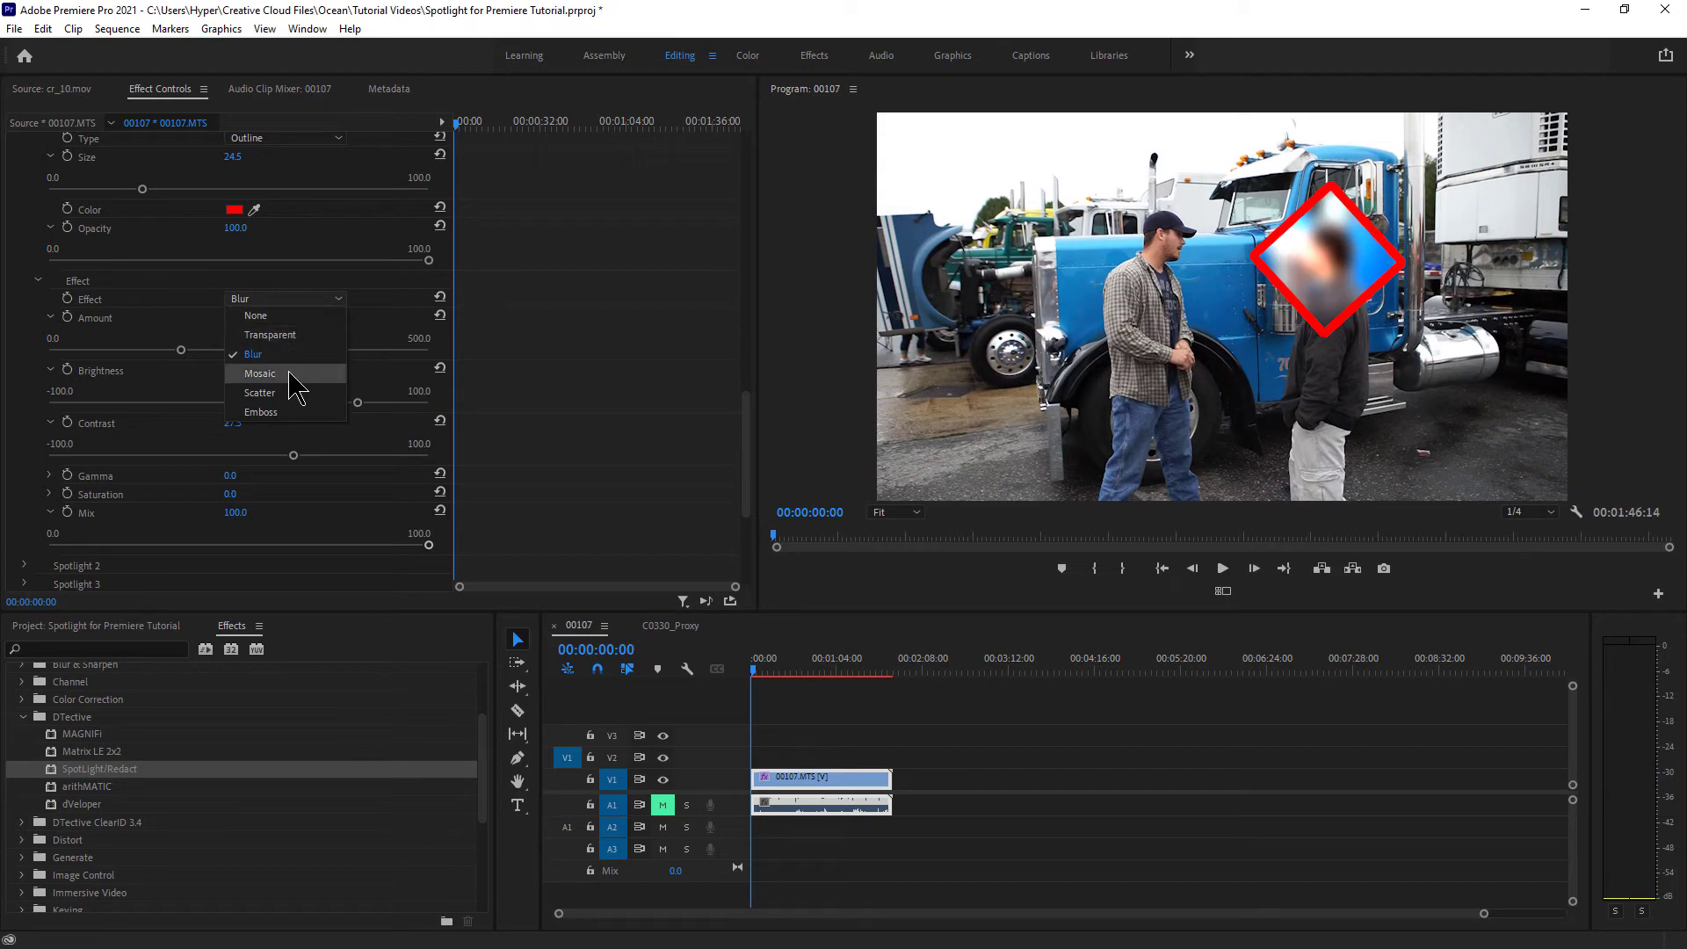
click(290, 374)
click(342, 300)
click(294, 403)
click(327, 299)
click(274, 413)
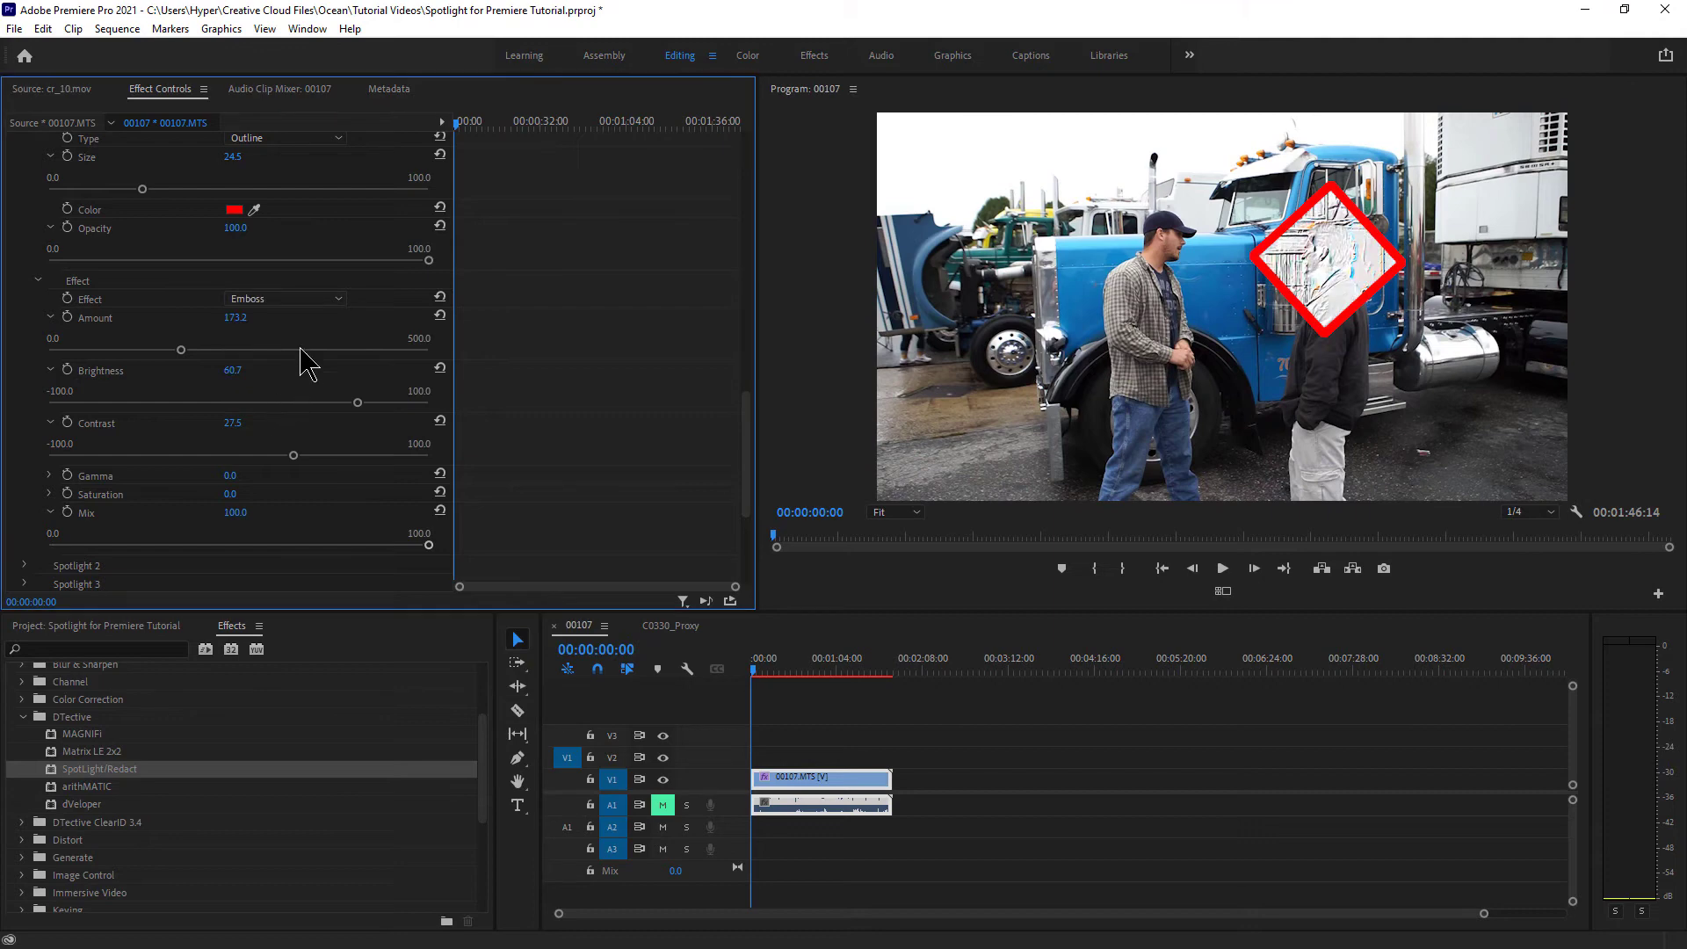
click(312, 300)
click(311, 362)
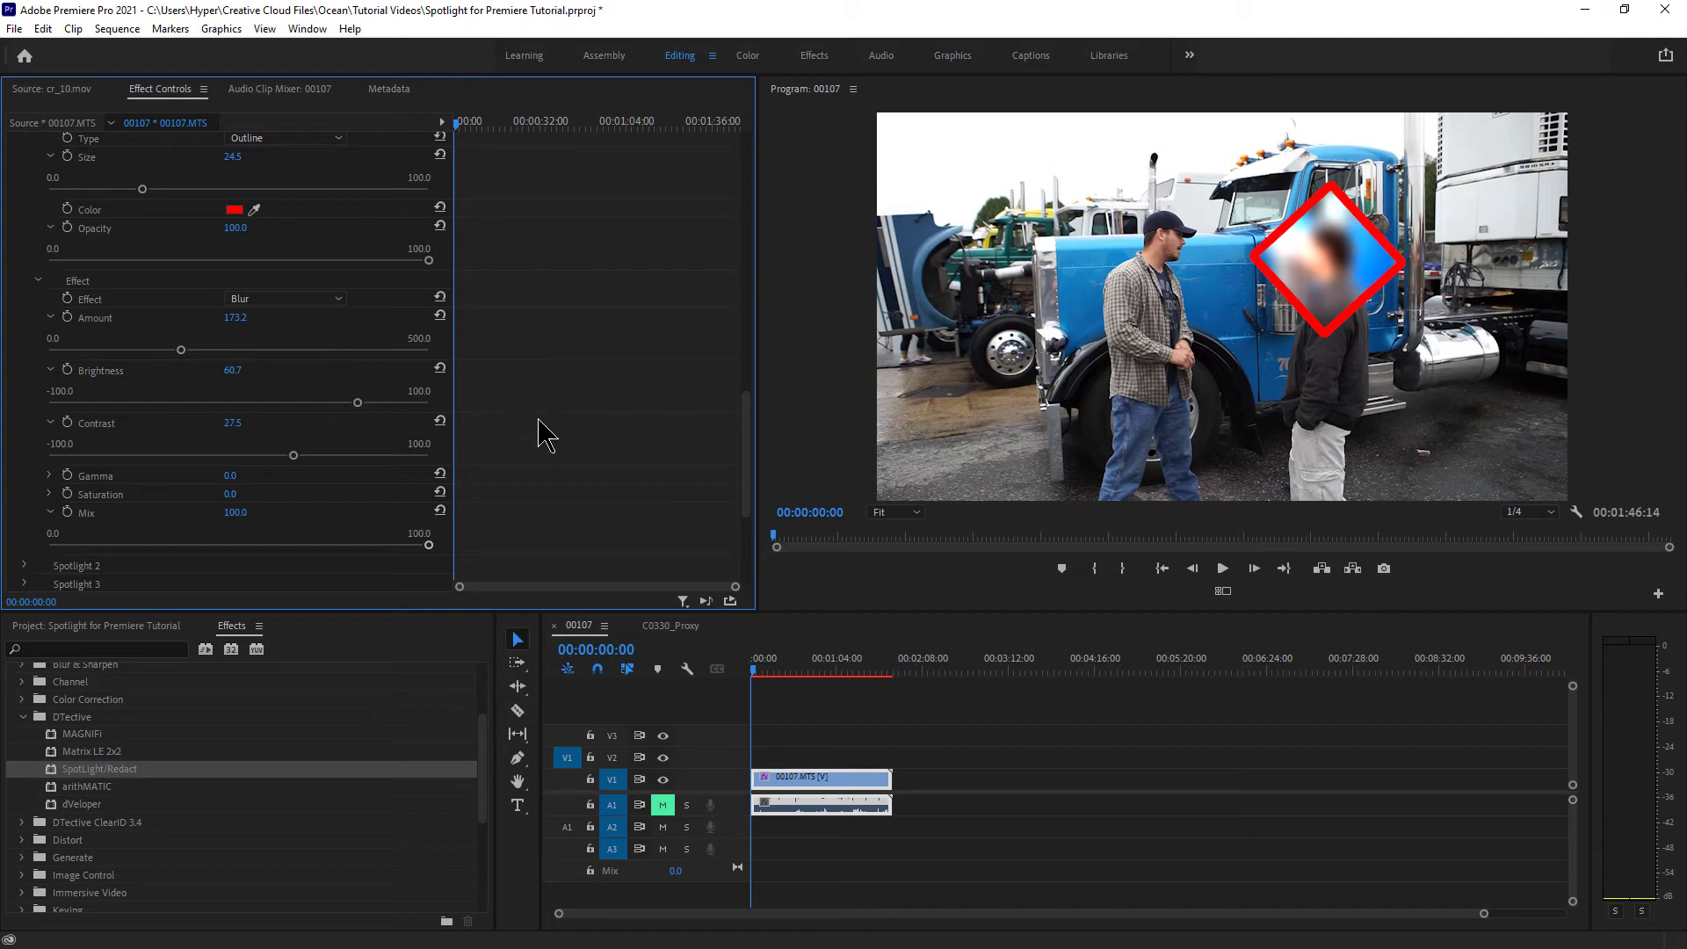
Step: Switch to the C0330_Proxy sequence and apply SpotLight/Redact to the airplane clip
click(687, 628)
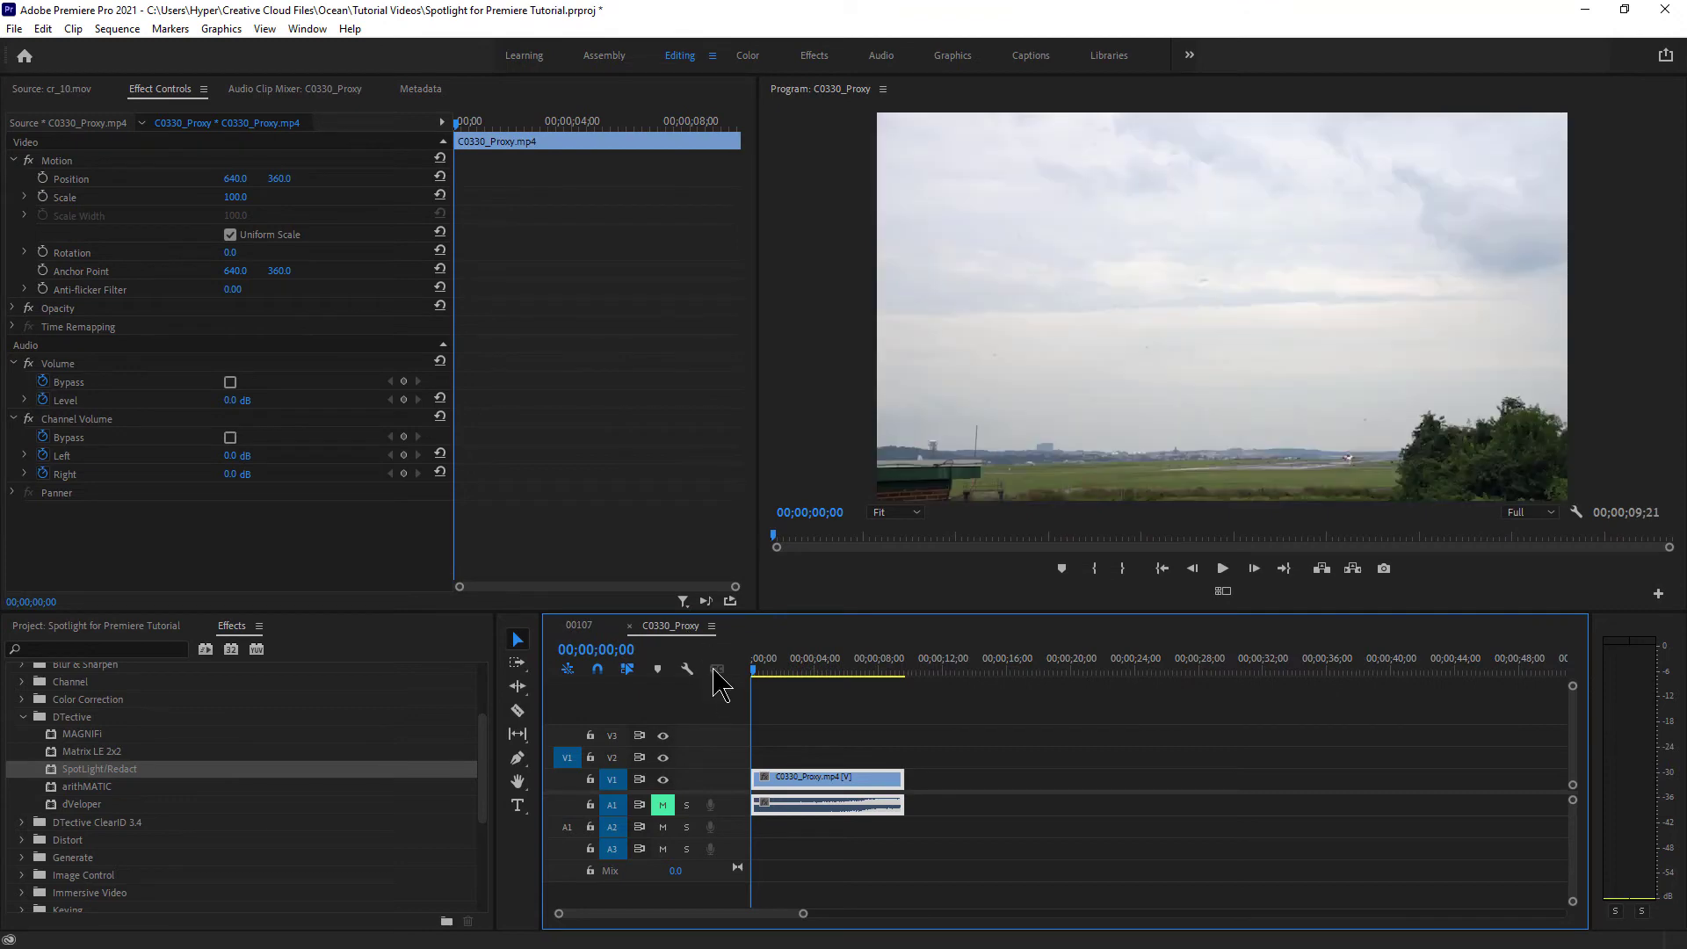
click(773, 675)
drag(797, 673, 741, 675)
double_click(54, 777)
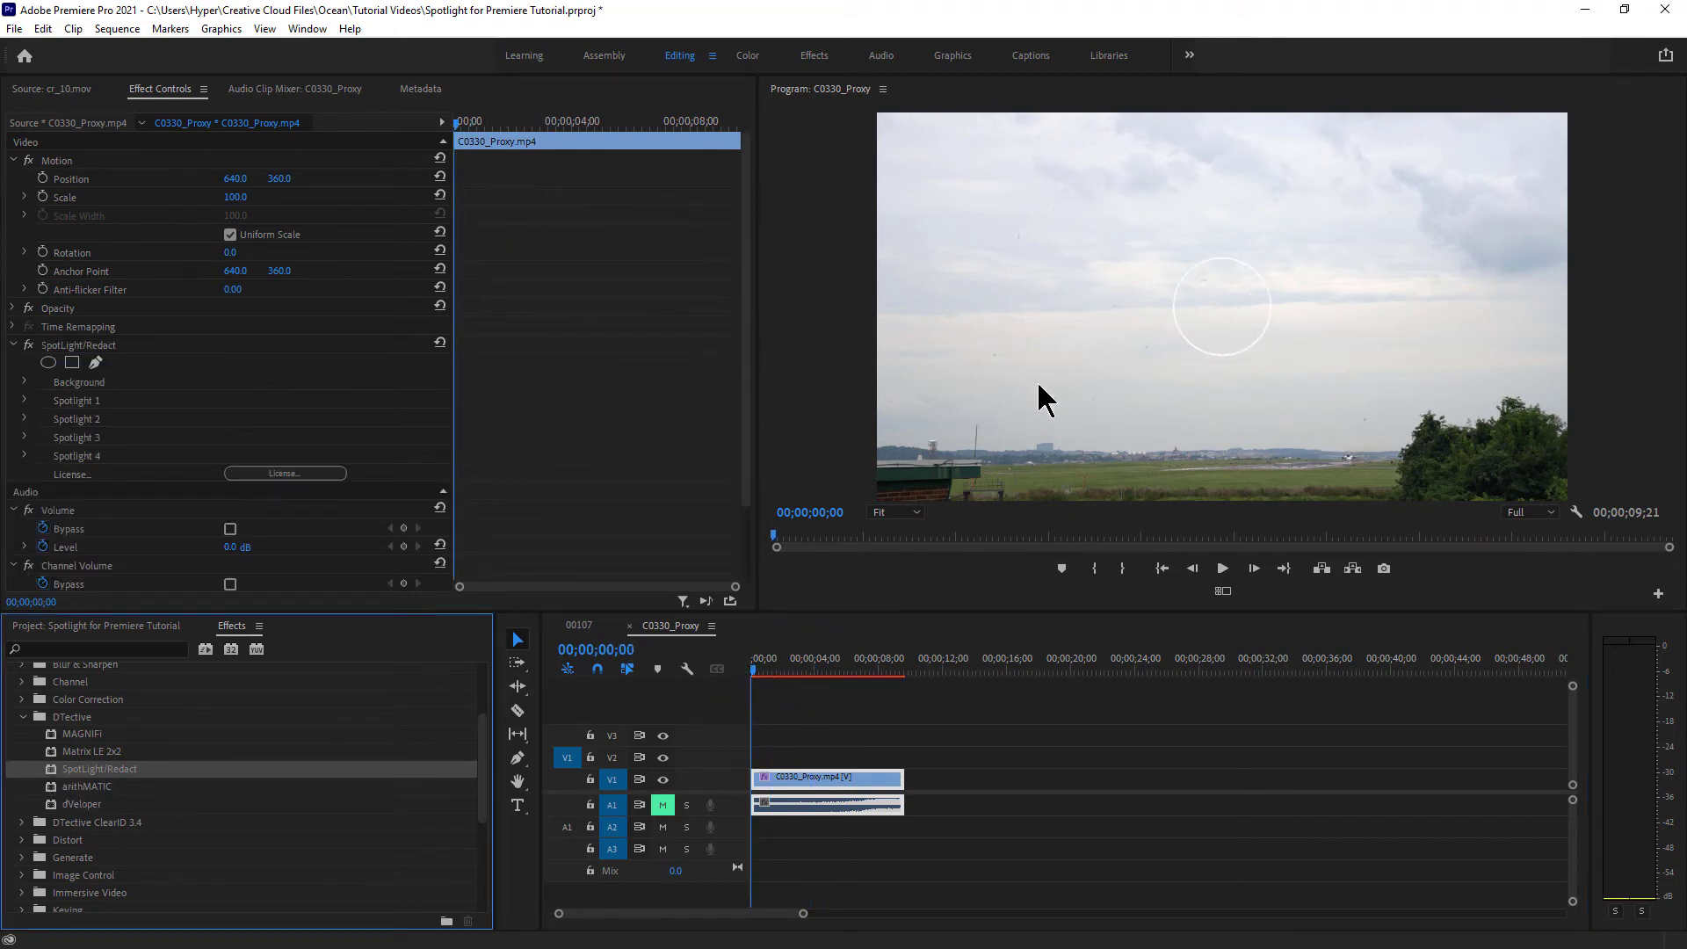
click(63, 347)
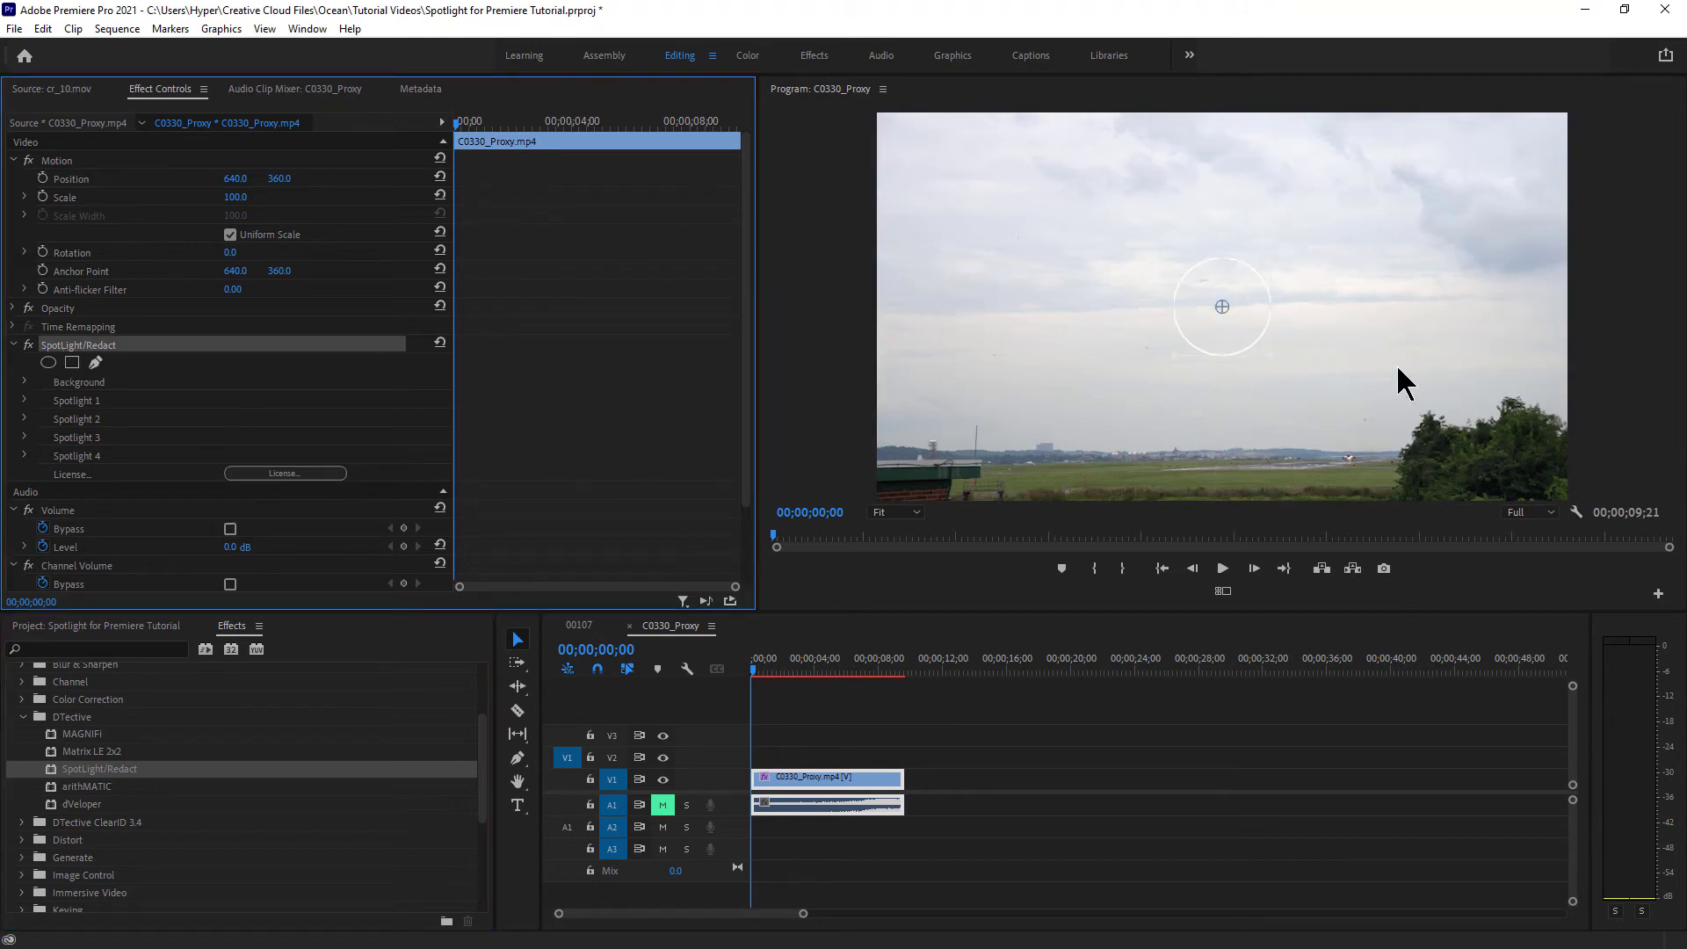
click(1224, 313)
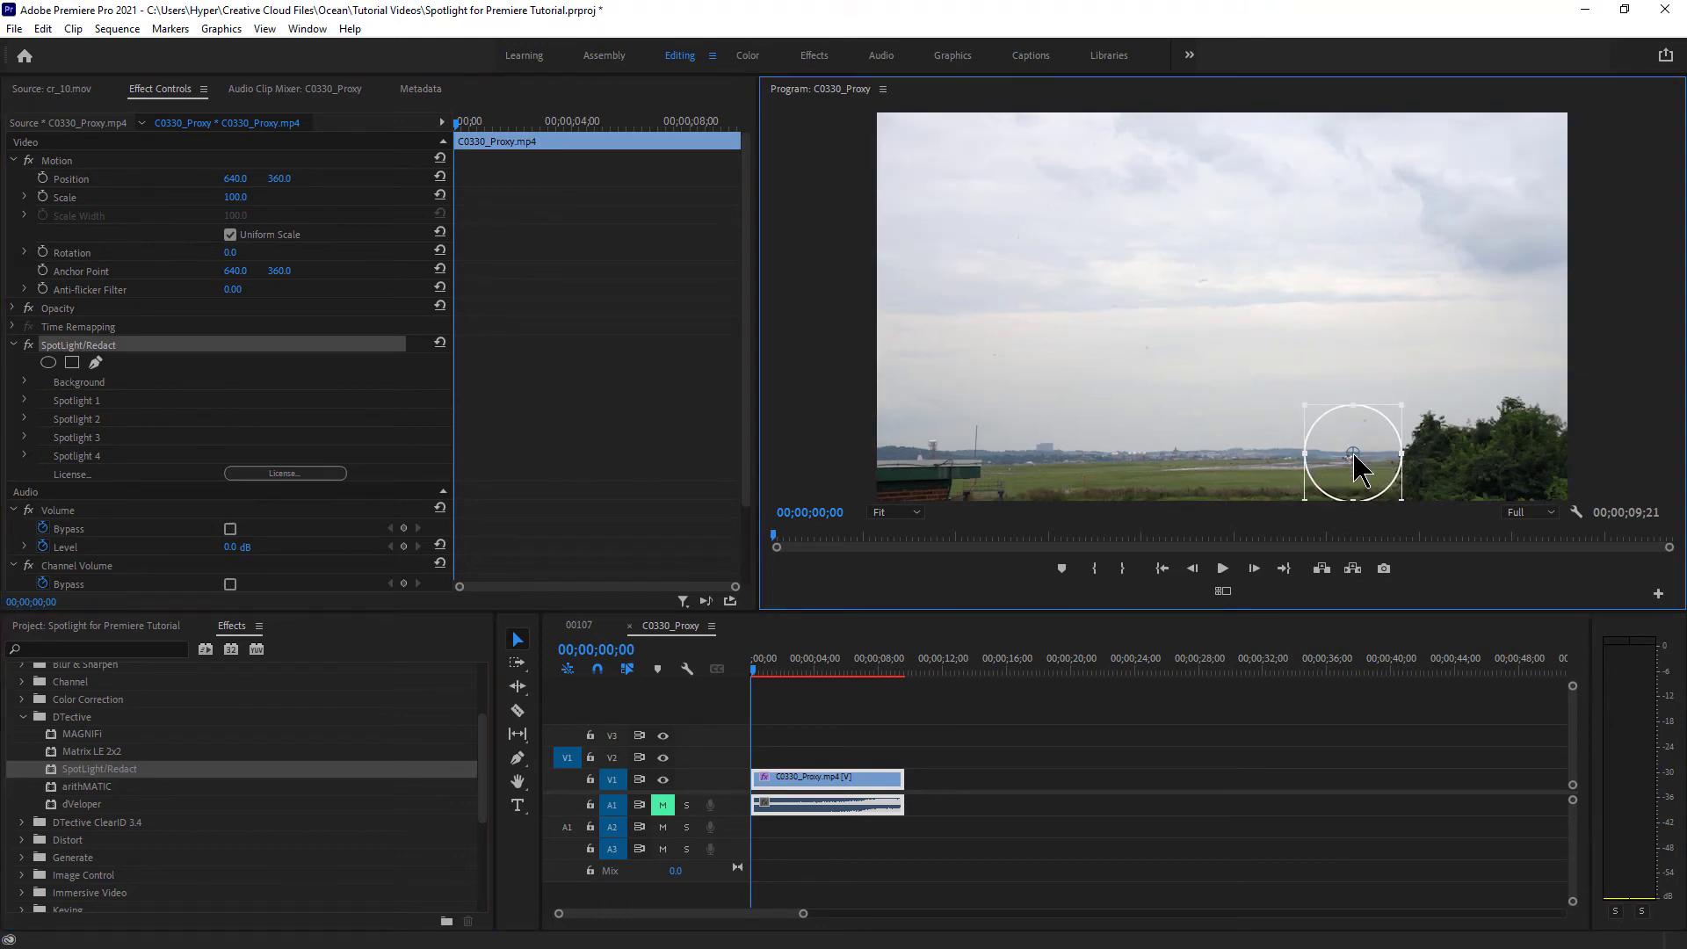
drag(1354, 455, 1350, 448)
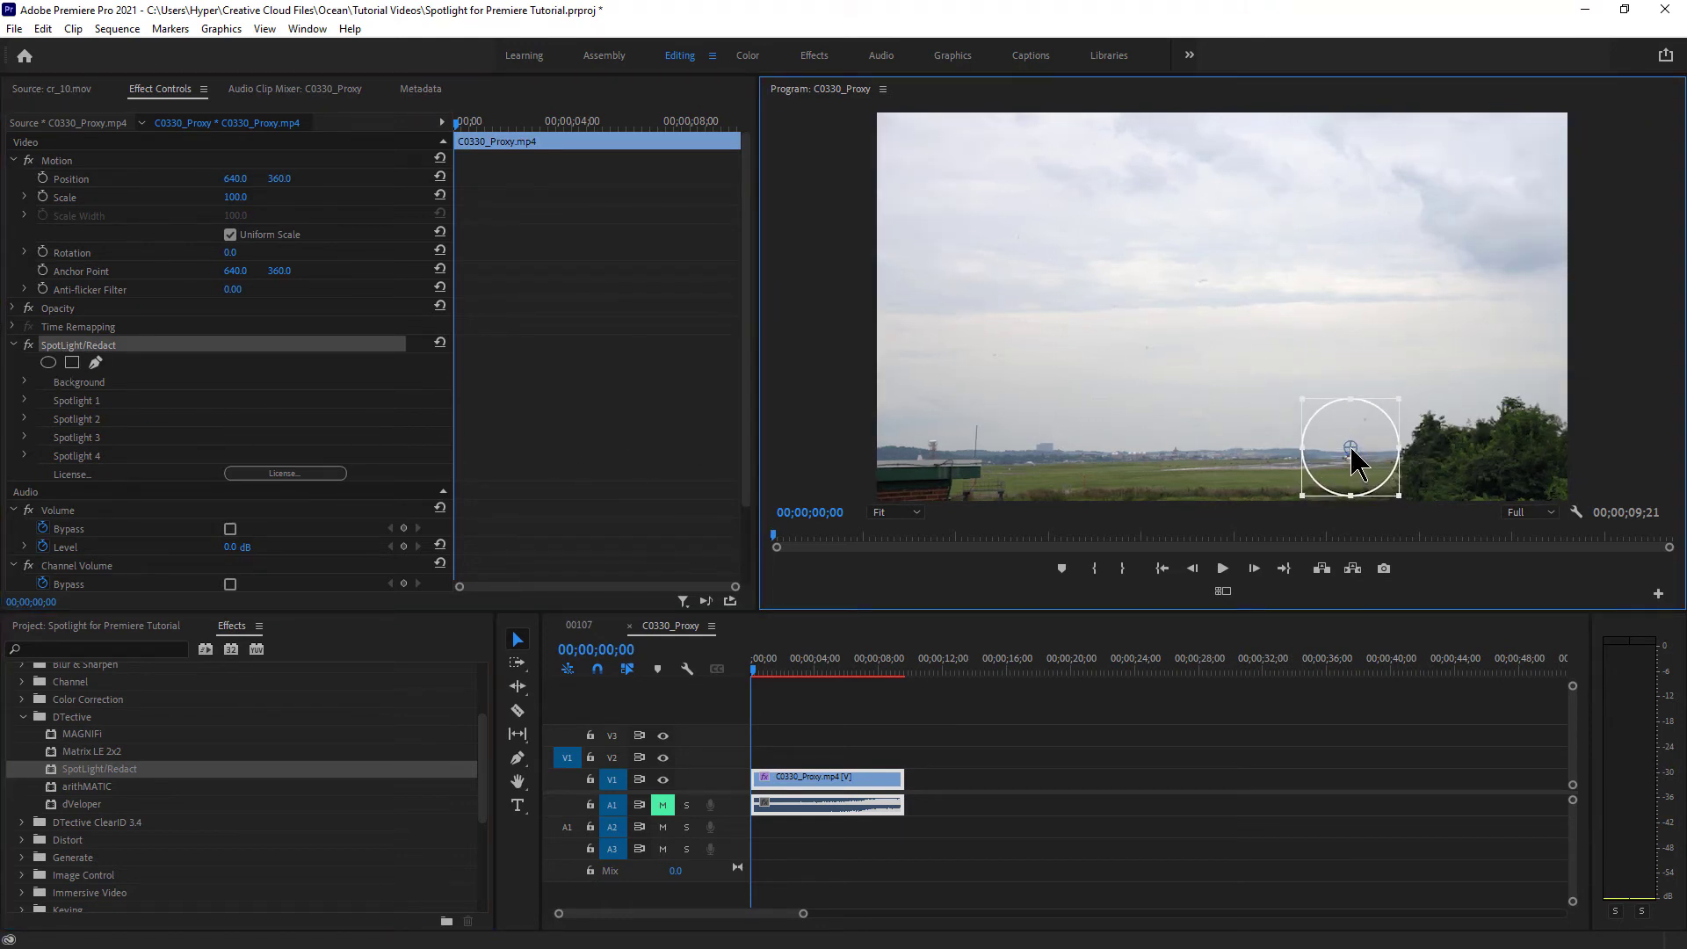
Step: Set the spotlight's Border Color to pure red (FF0000)
click(24, 400)
scroll(753, 373, down, 1)
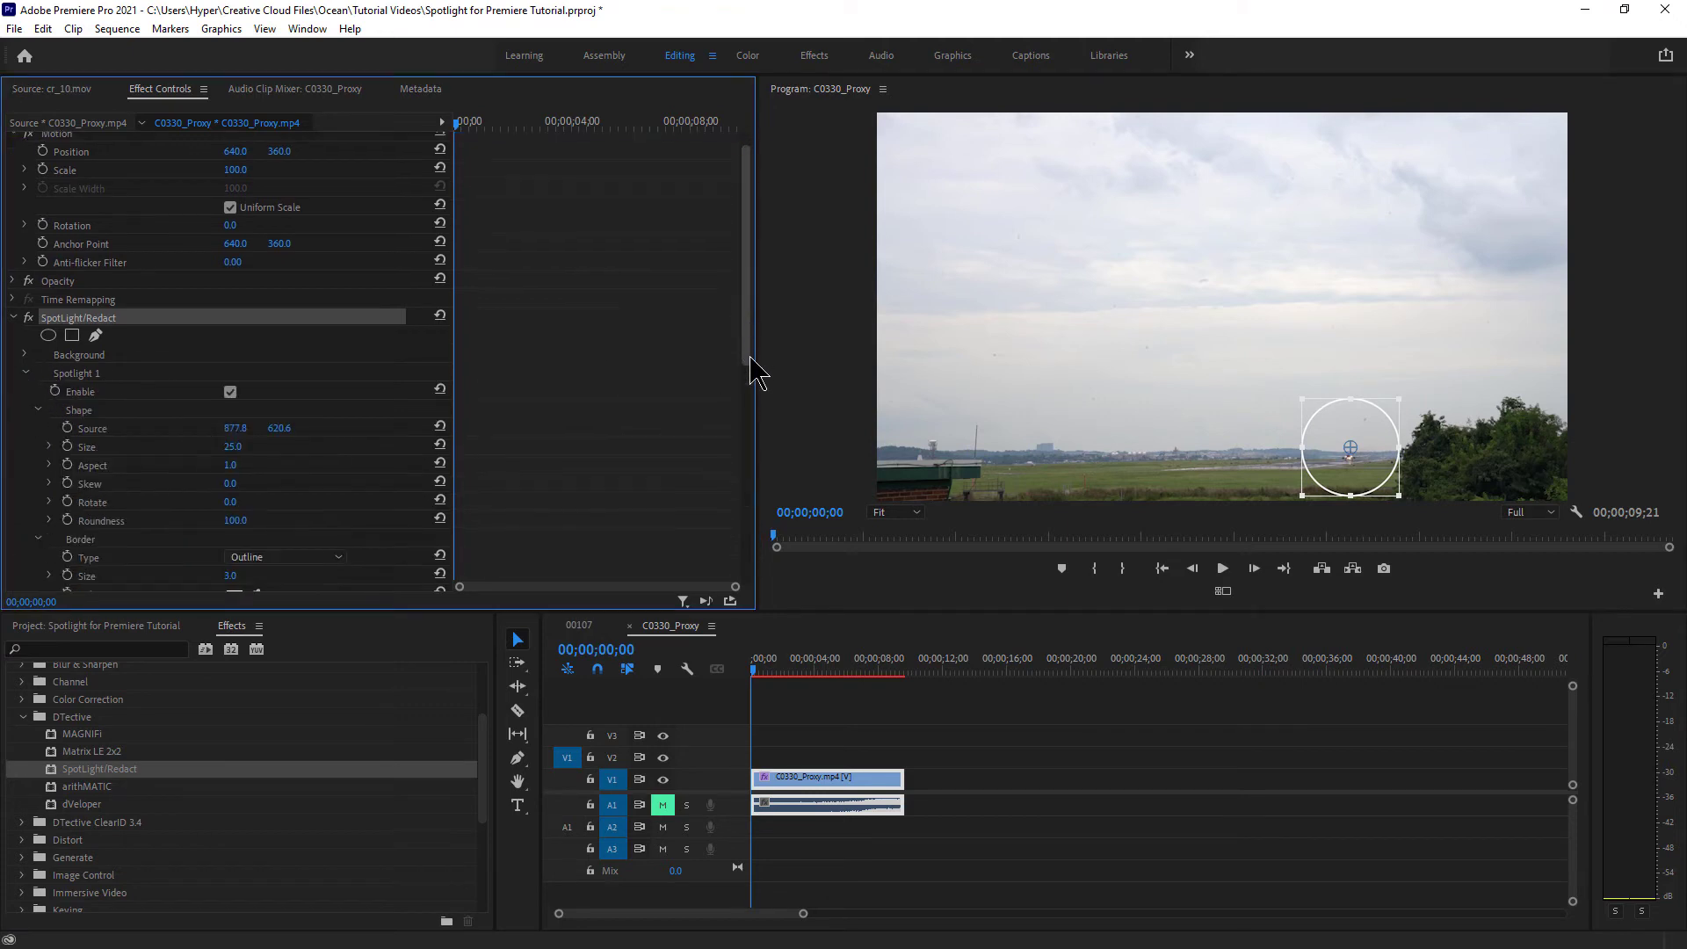
scroll(753, 373, down, 3)
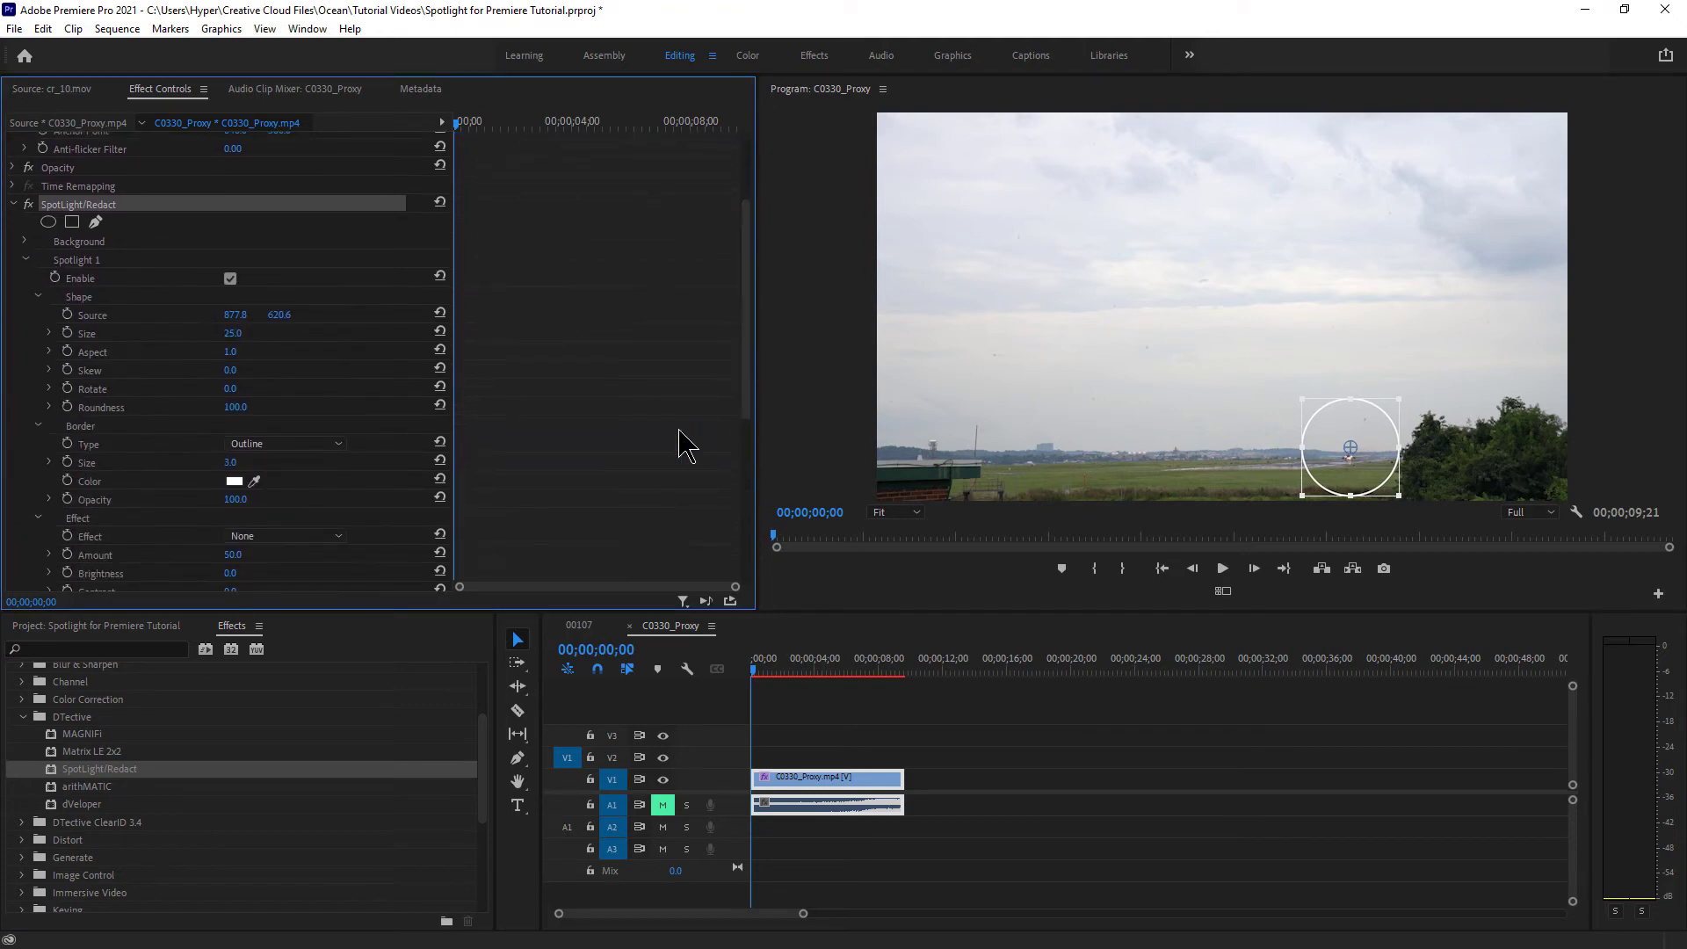
click(234, 481)
drag(478, 452, 626, 527)
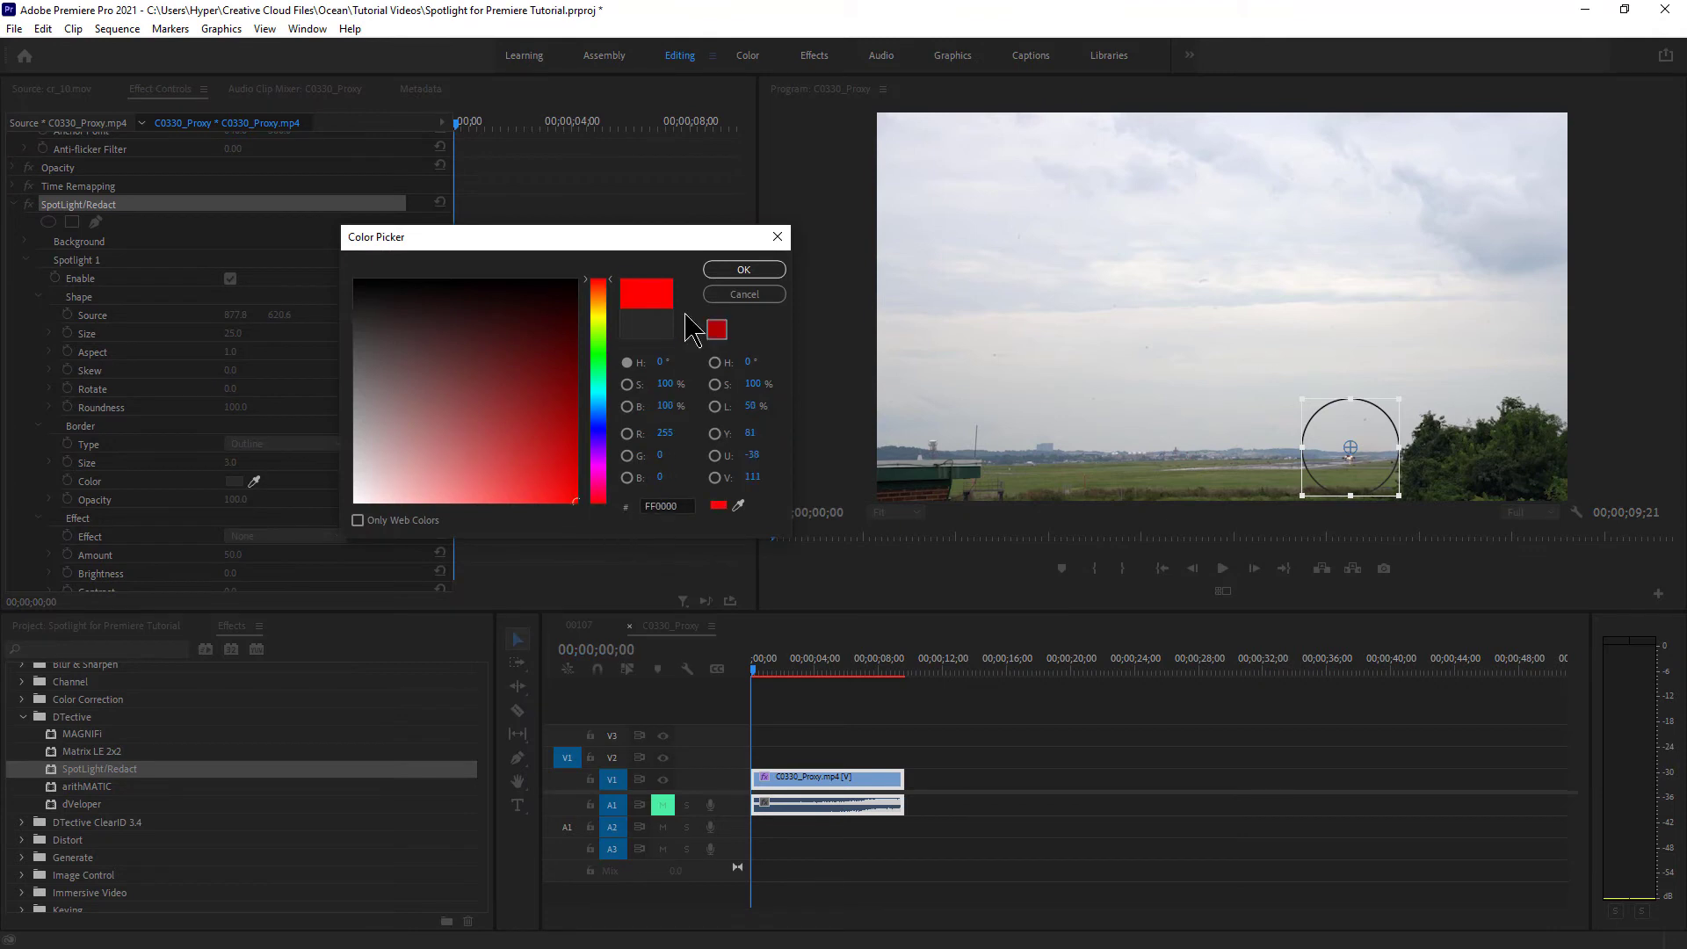
click(743, 271)
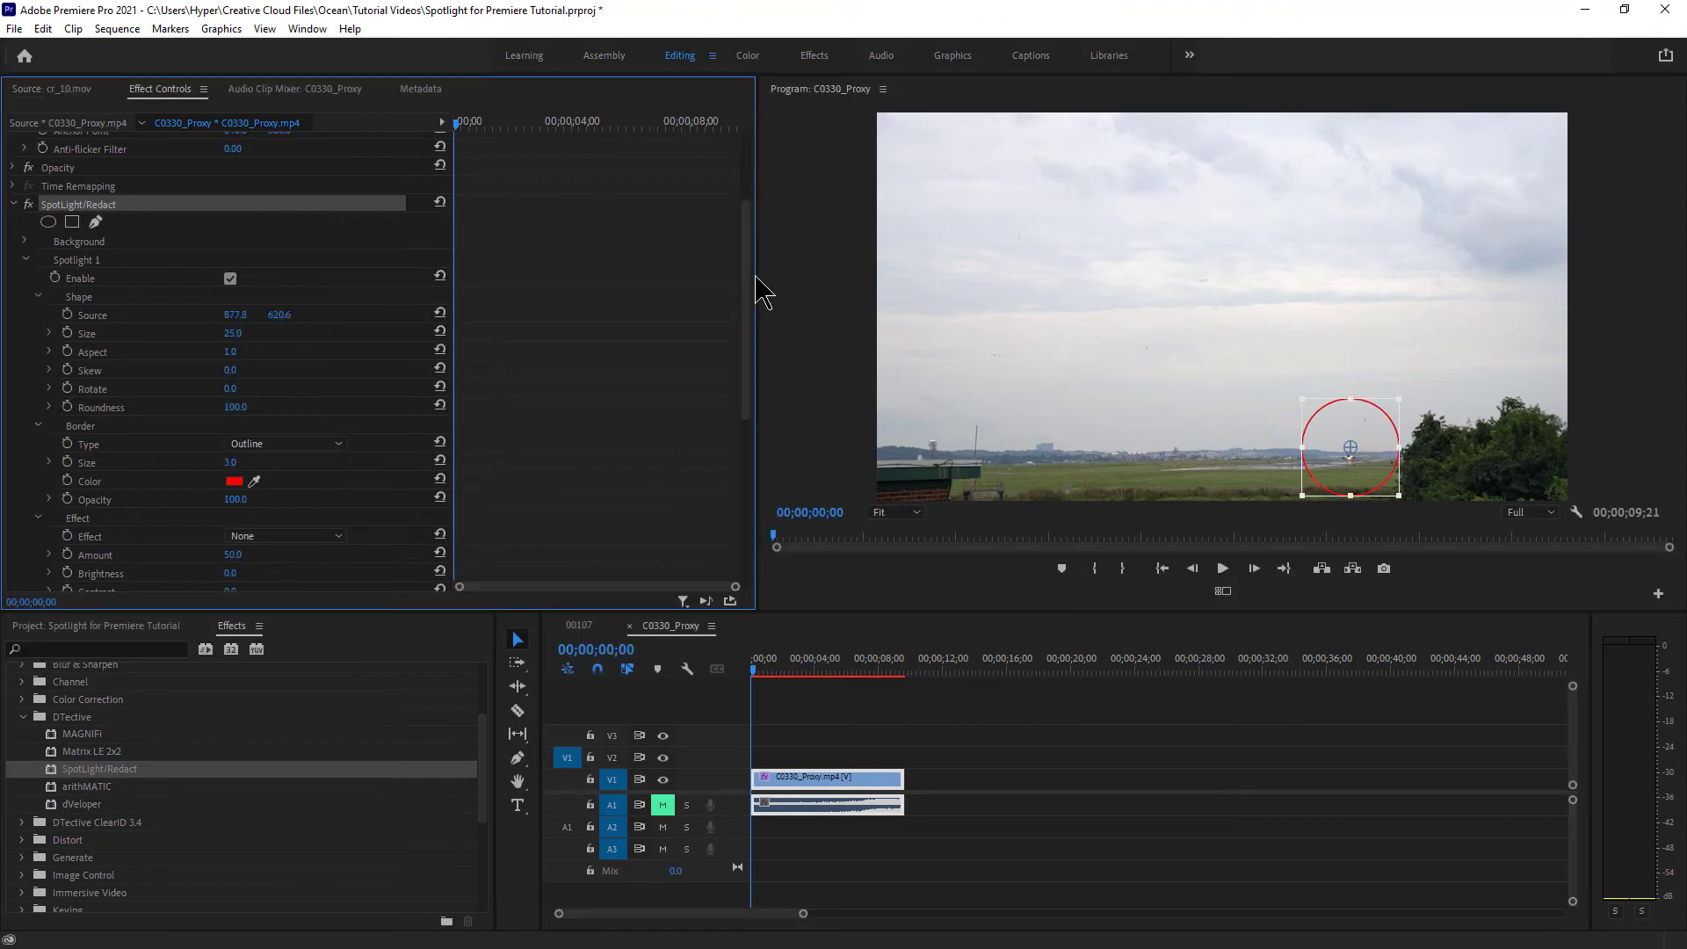
Step: Set Border Size to 8.8 and place the circle over the plane on the runway
click(48, 462)
drag(61, 495, 82, 497)
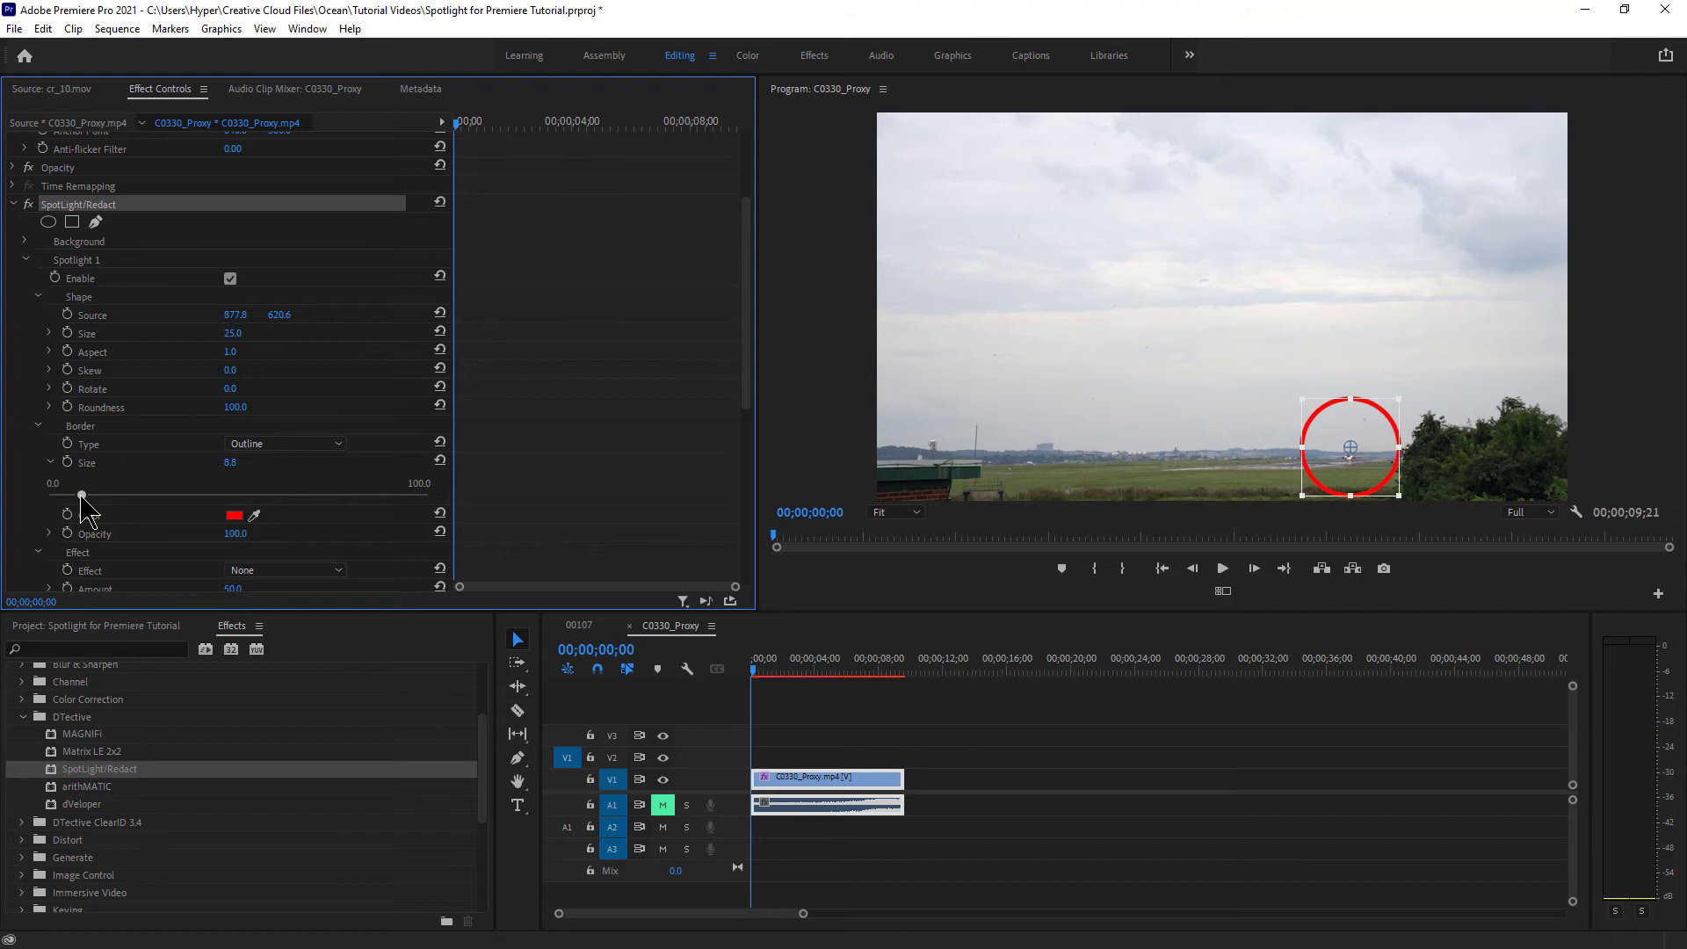
click(1305, 411)
mouse_move(1356, 444)
mouse_down()
mouse_move(1388, 487)
mouse_move(1356, 452)
mouse_up()
mouse_move(772, 677)
mouse_down()
mouse_move(912, 676)
mouse_move(741, 681)
mouse_up()
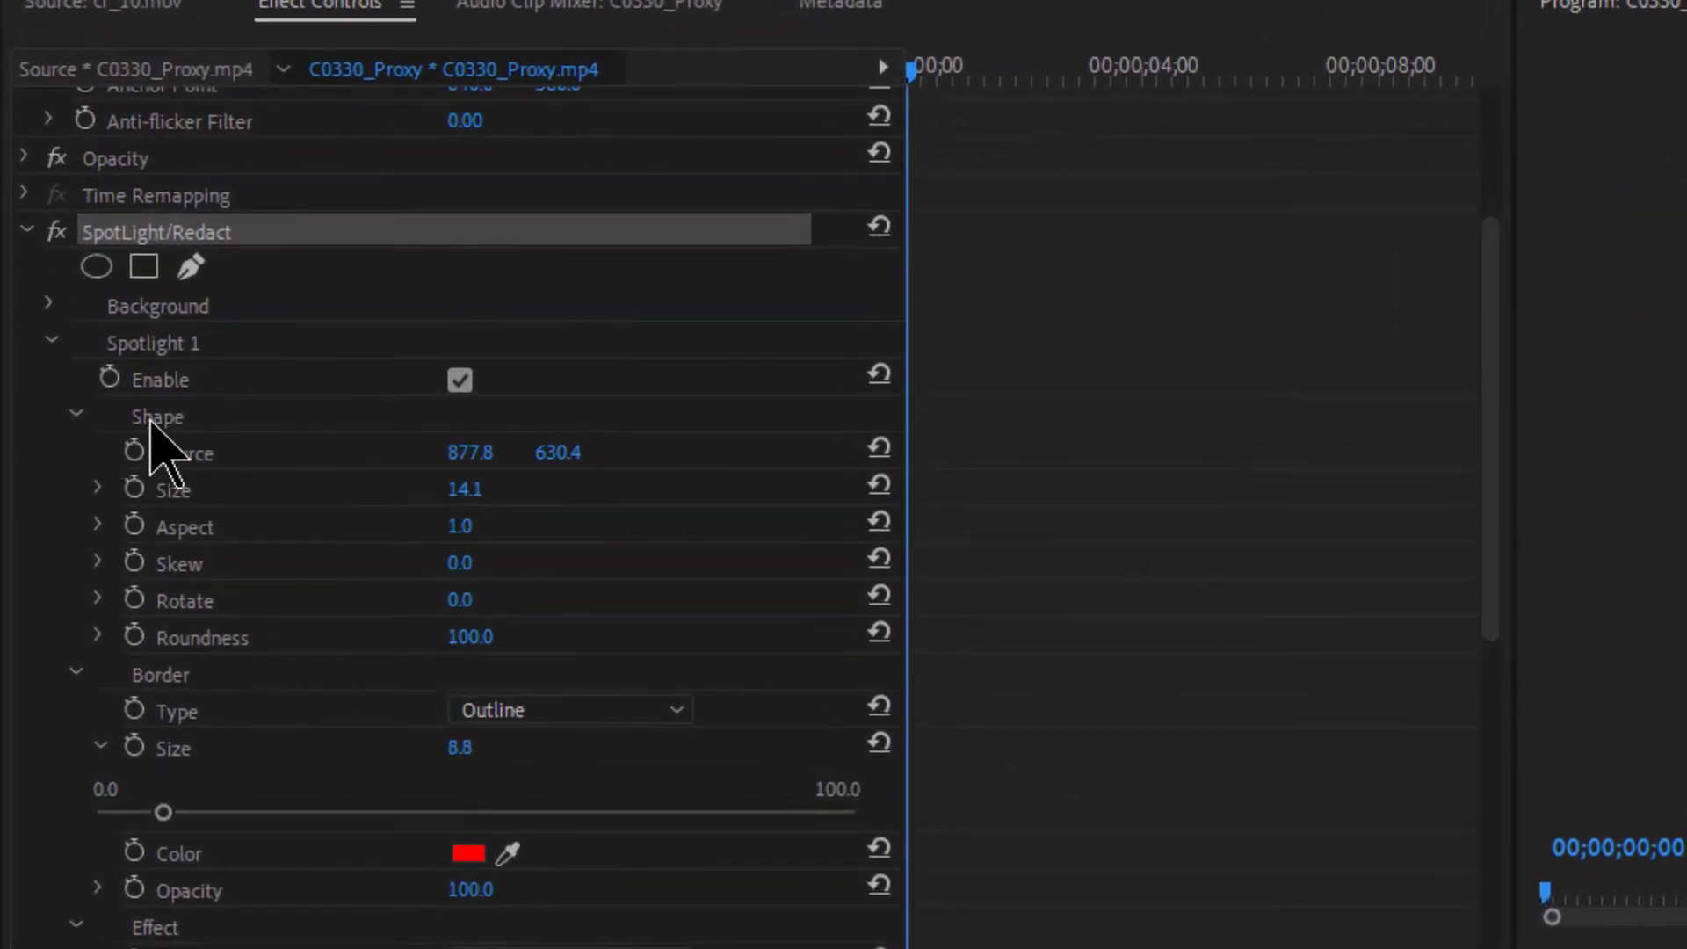
Step: Keyframe the spotlight Source, moving the circle onto the airborne plane at 00;00;09;18
click(151, 422)
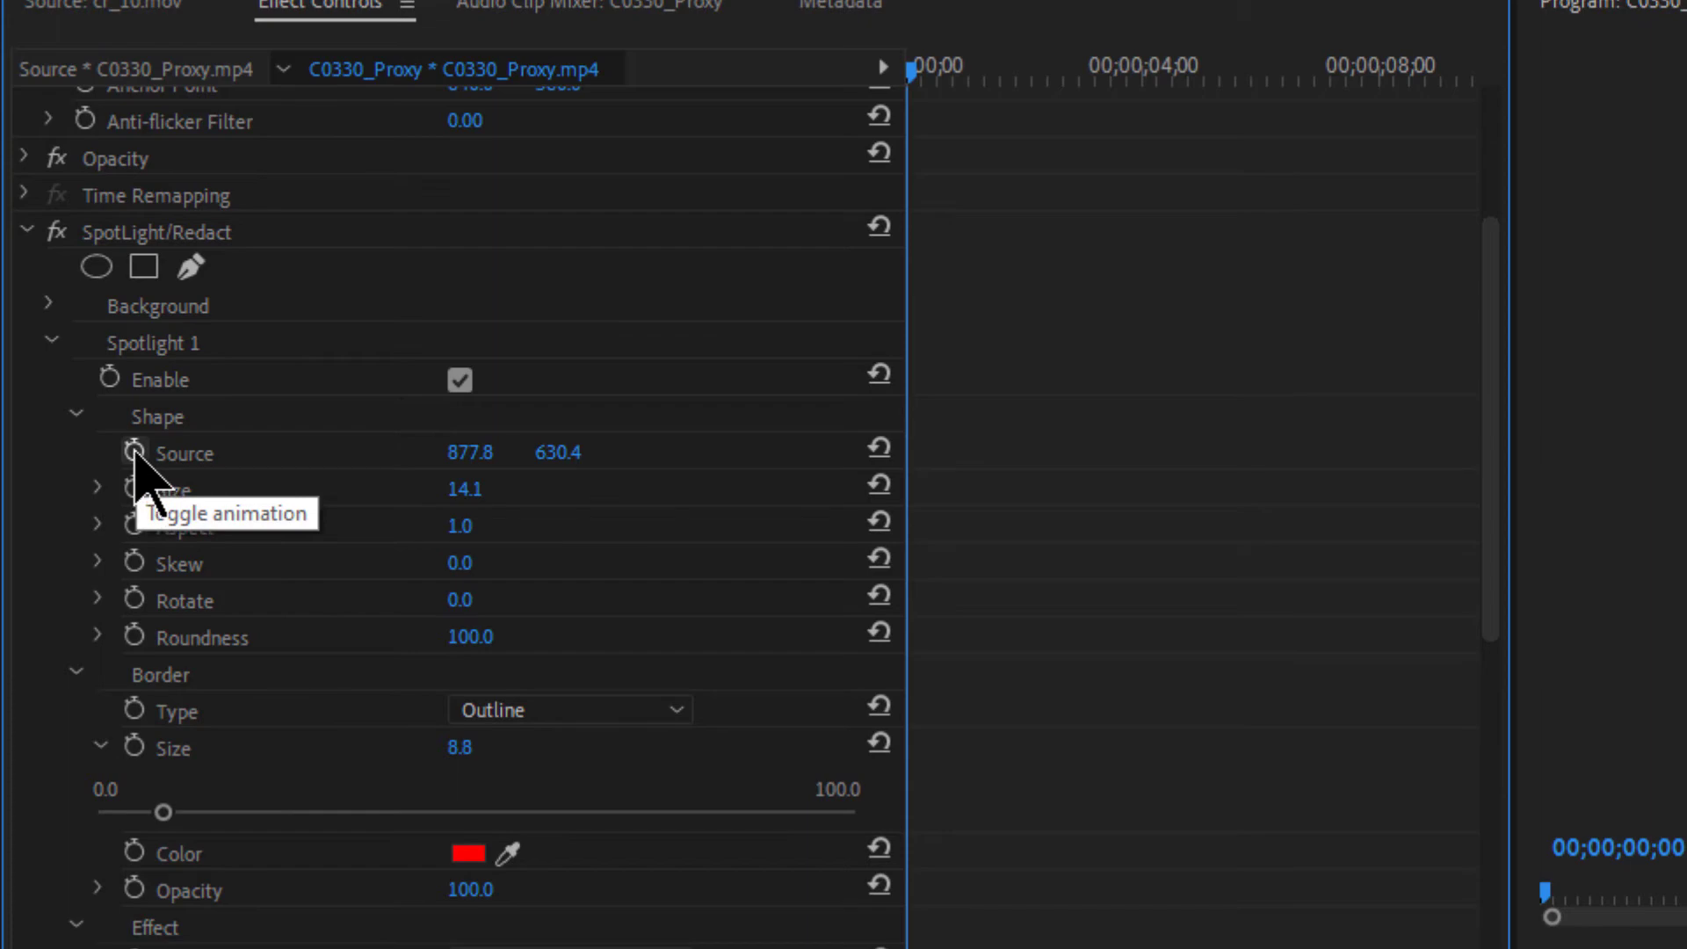
click(133, 453)
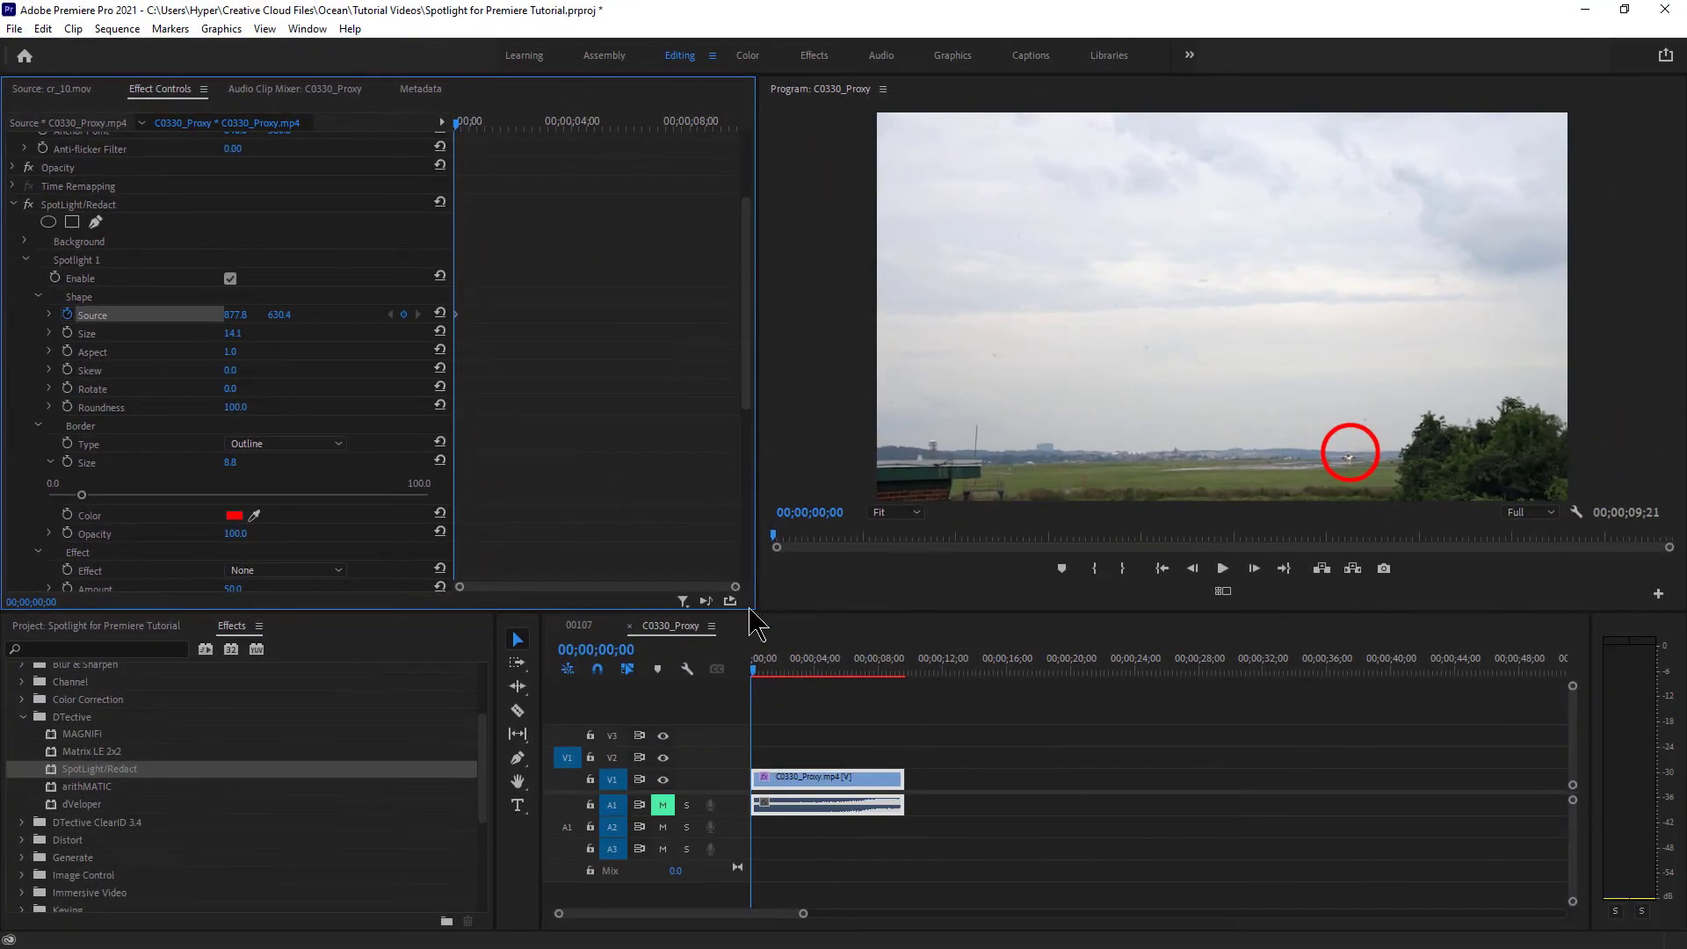
drag(773, 672, 908, 654)
click(75, 207)
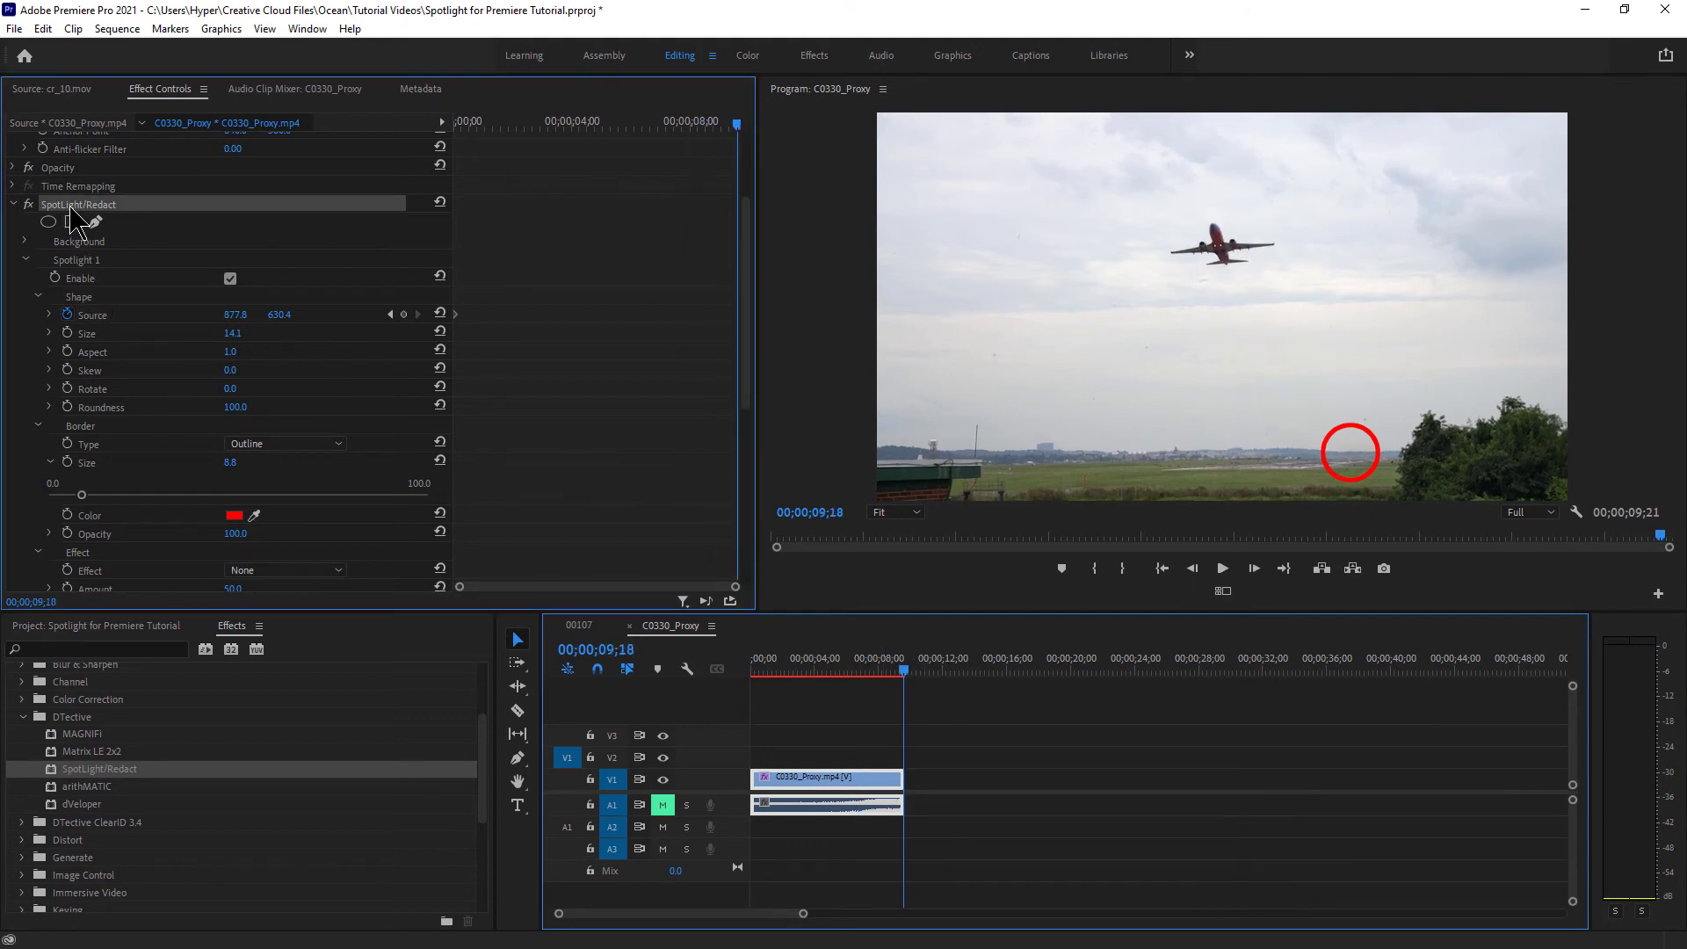
drag(1354, 453, 1219, 243)
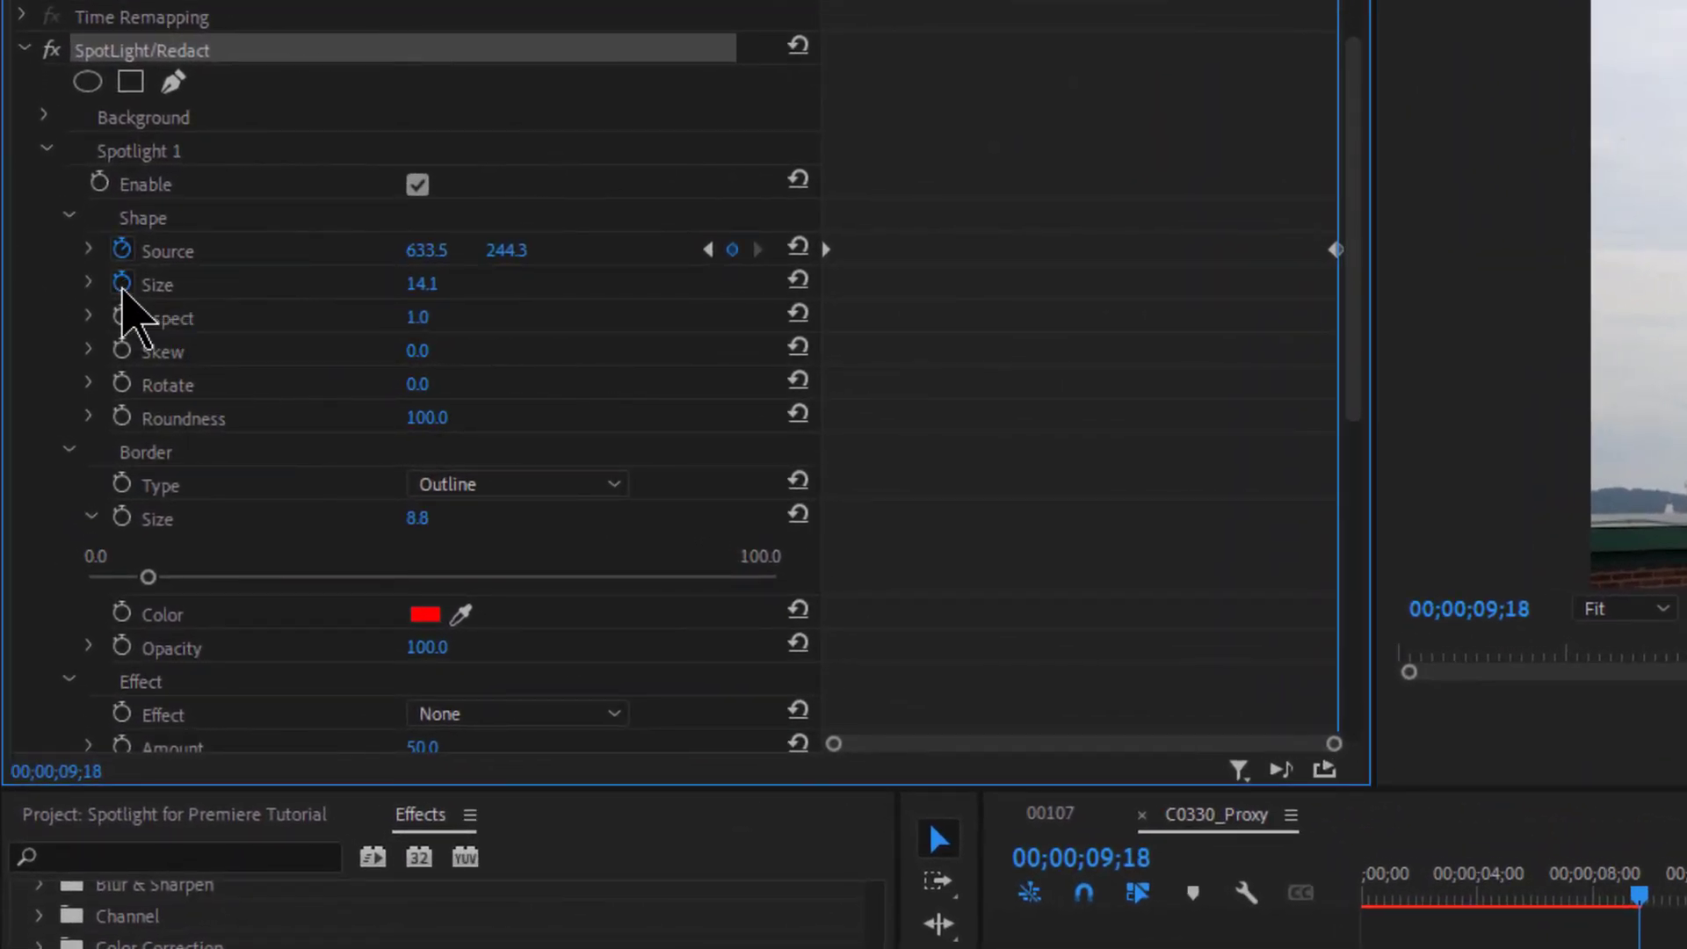
Step: Keyframe Size: enlarged around the airborne plane, shrunk to 12.1 at 00;00;00;00
click(122, 283)
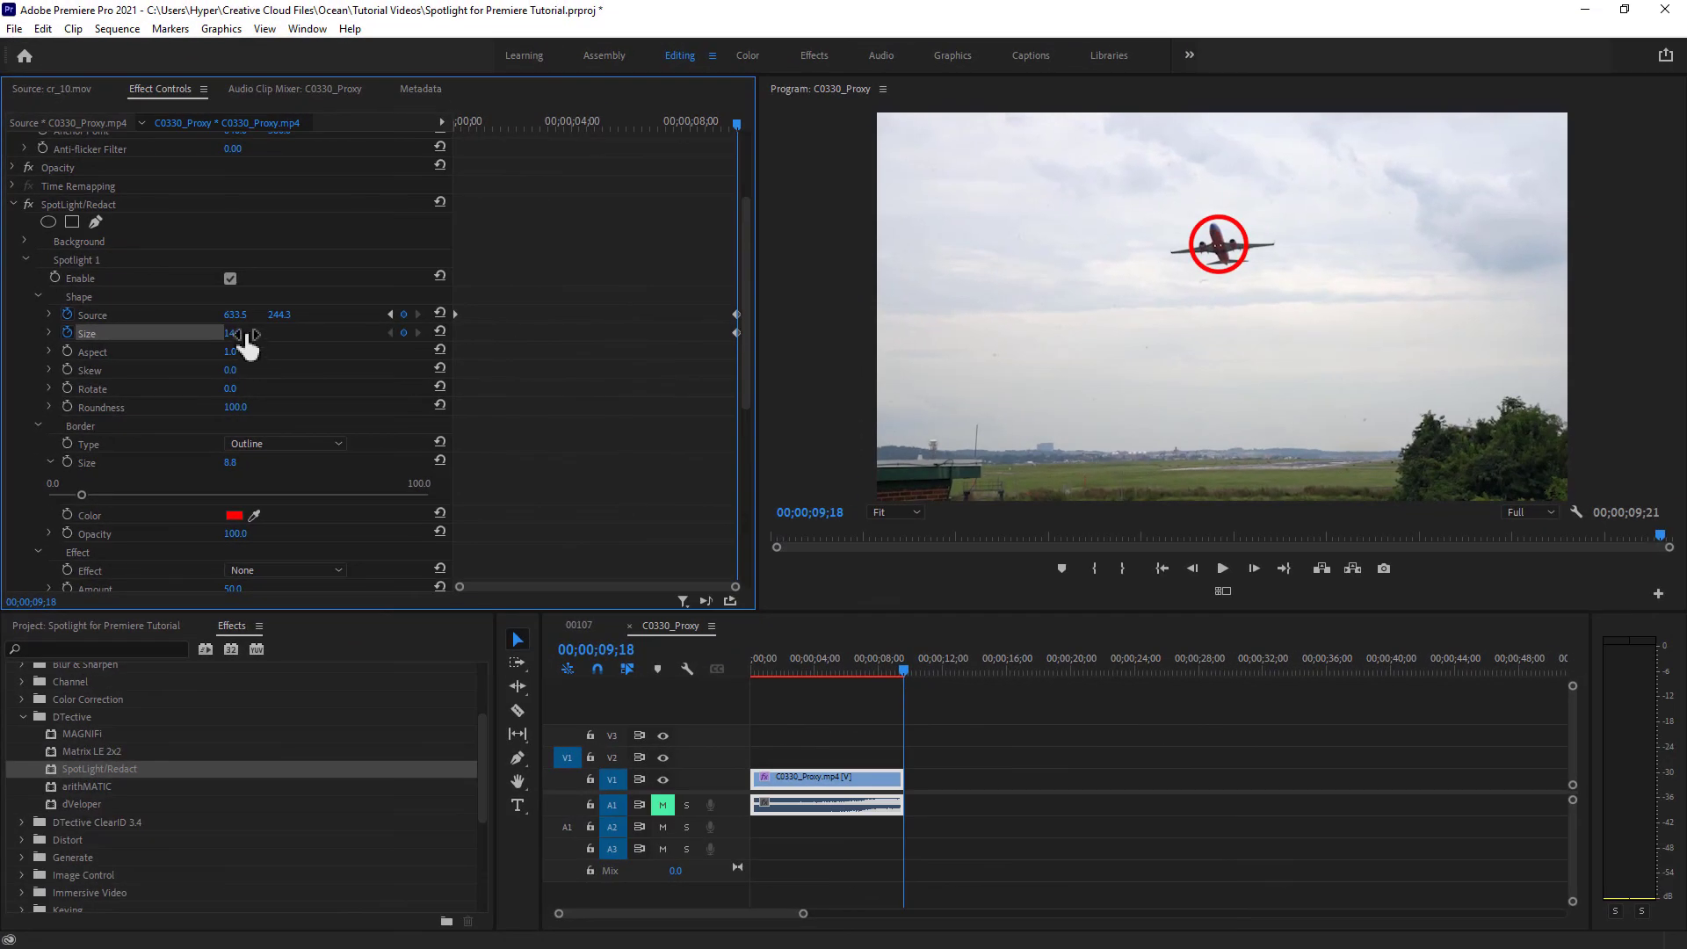
drag(248, 347, 264, 347)
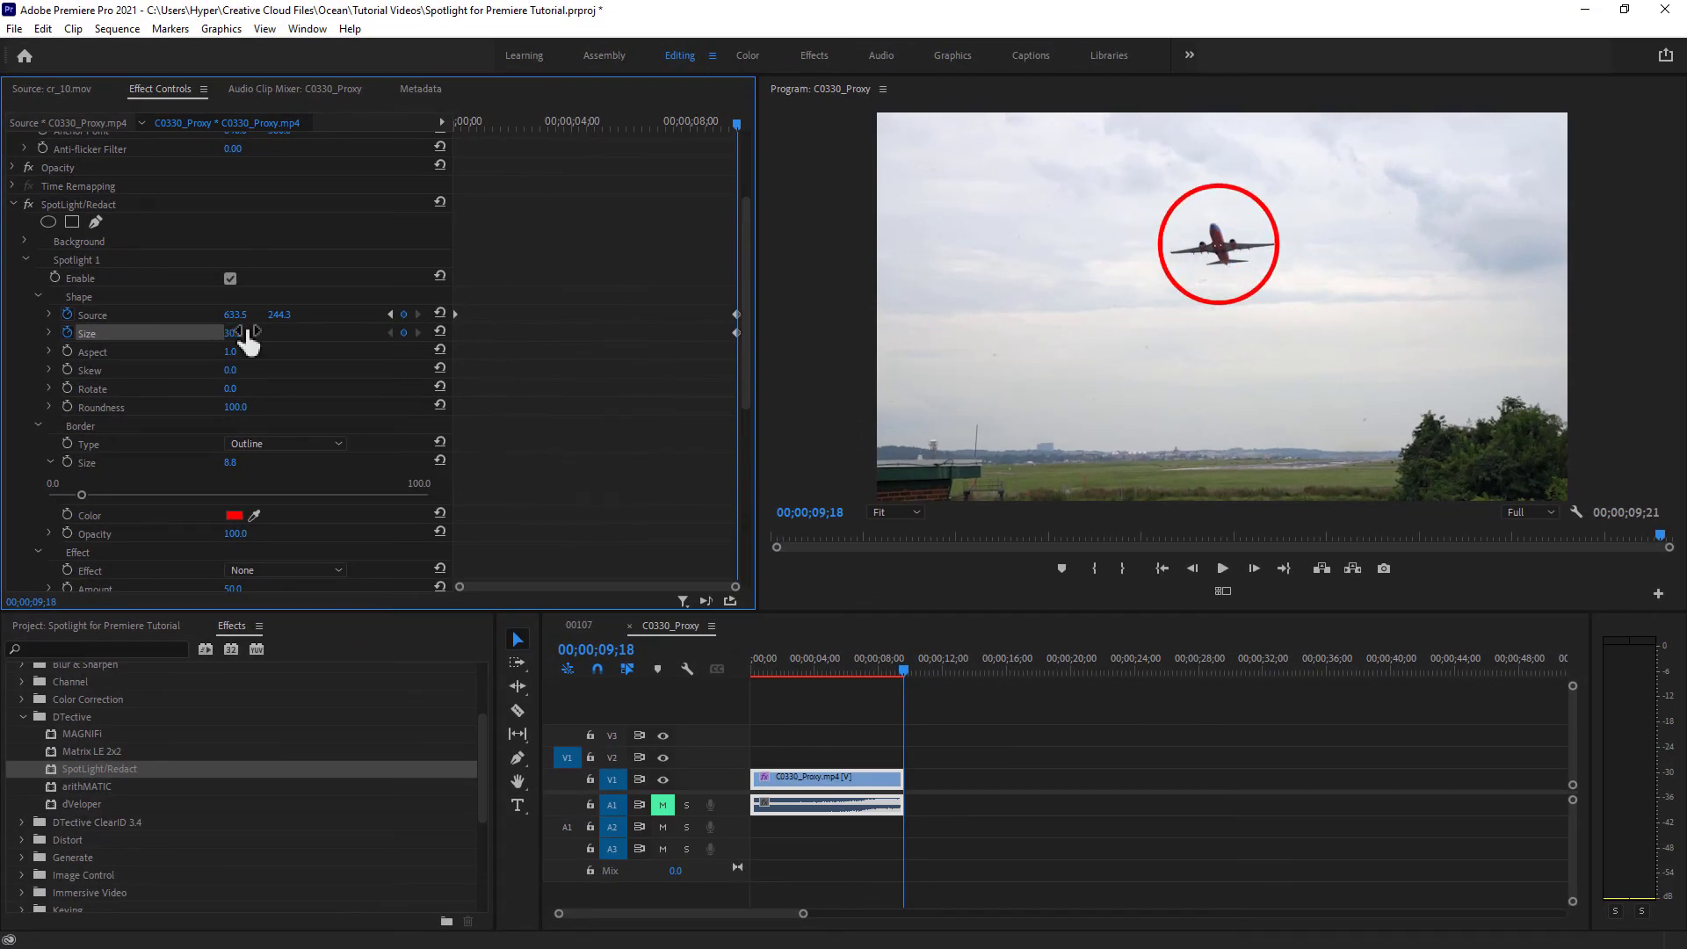
drag(722, 136, 400, 140)
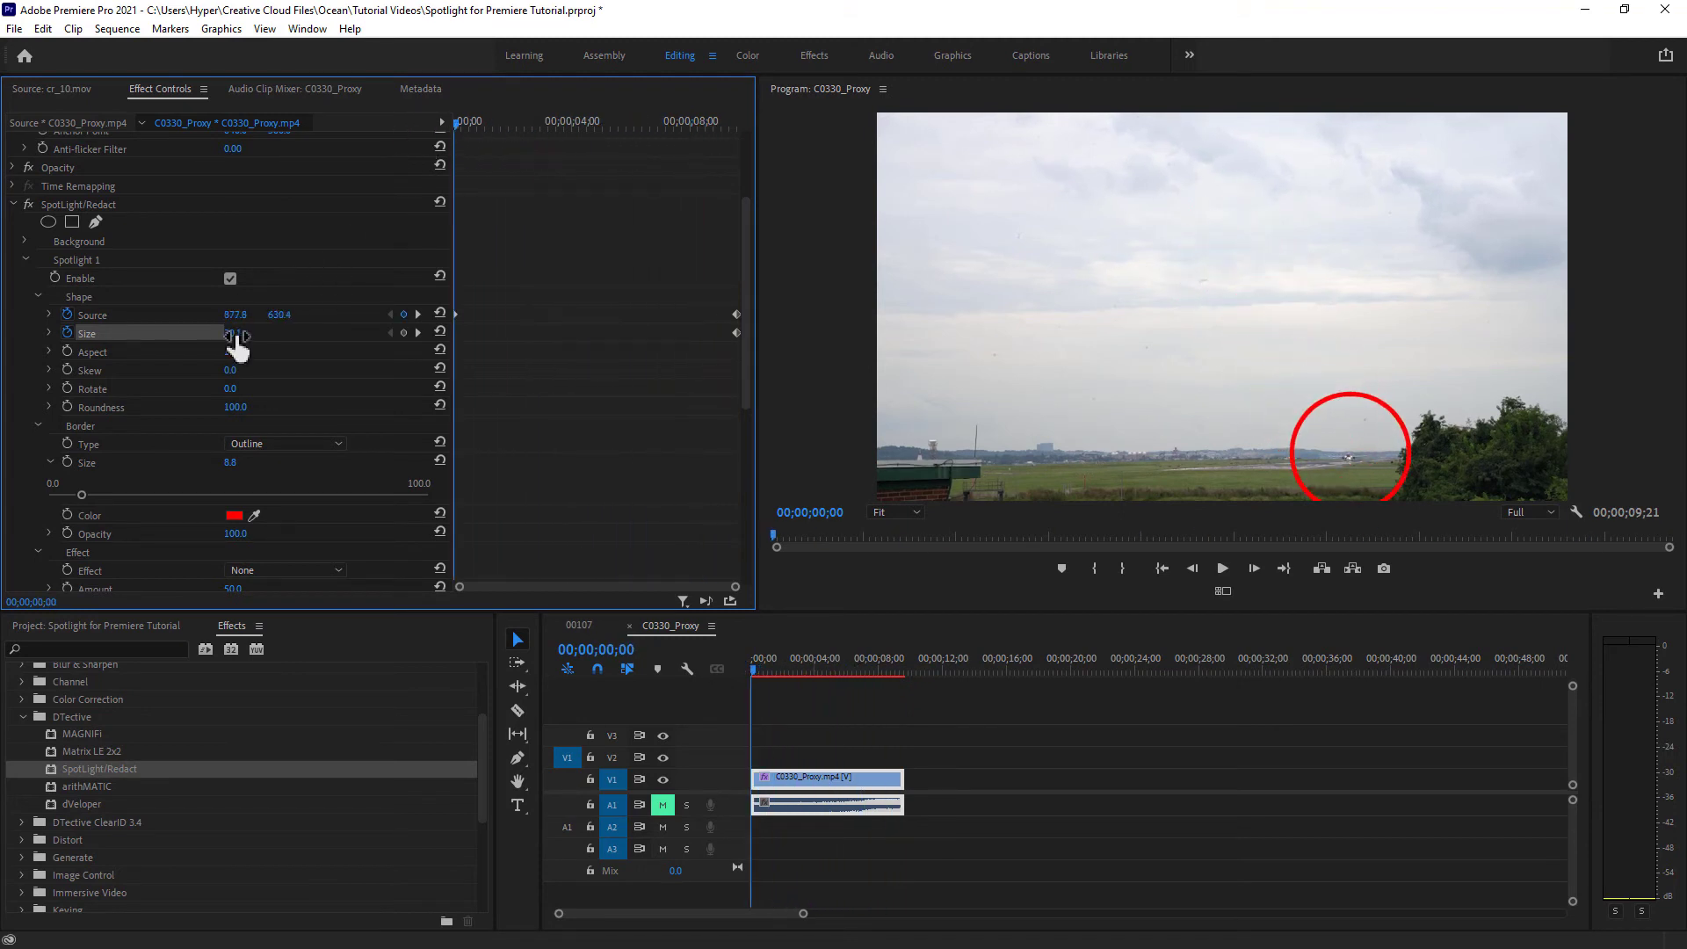
drag(238, 348, 204, 347)
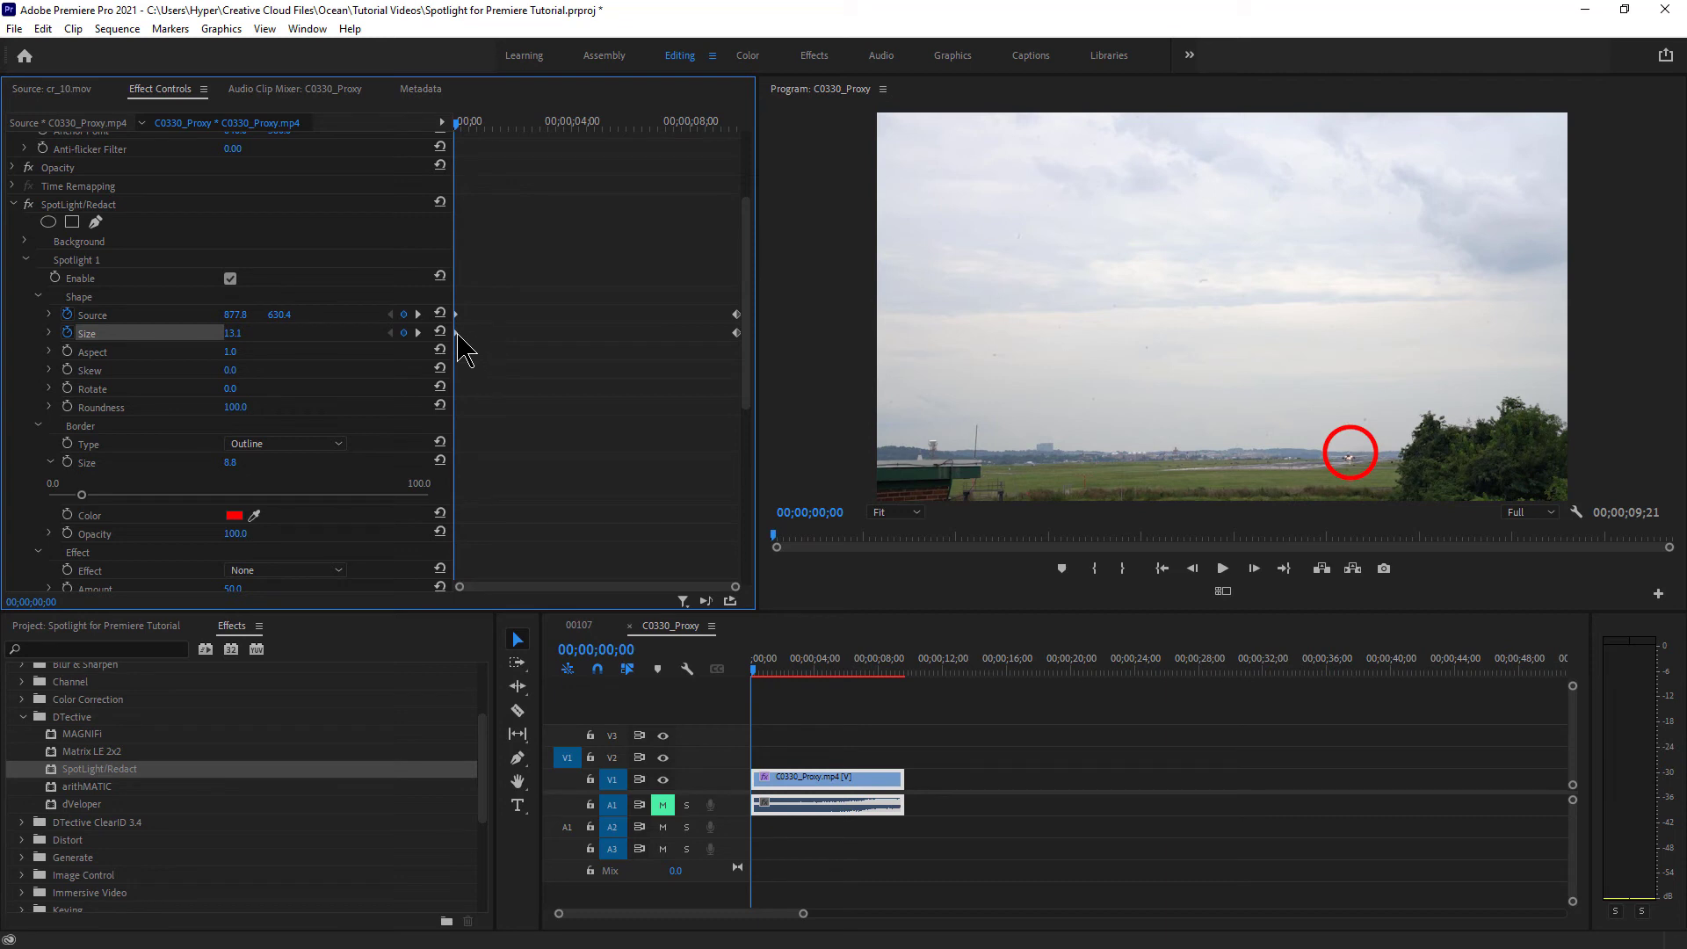
drag(466, 125, 519, 125)
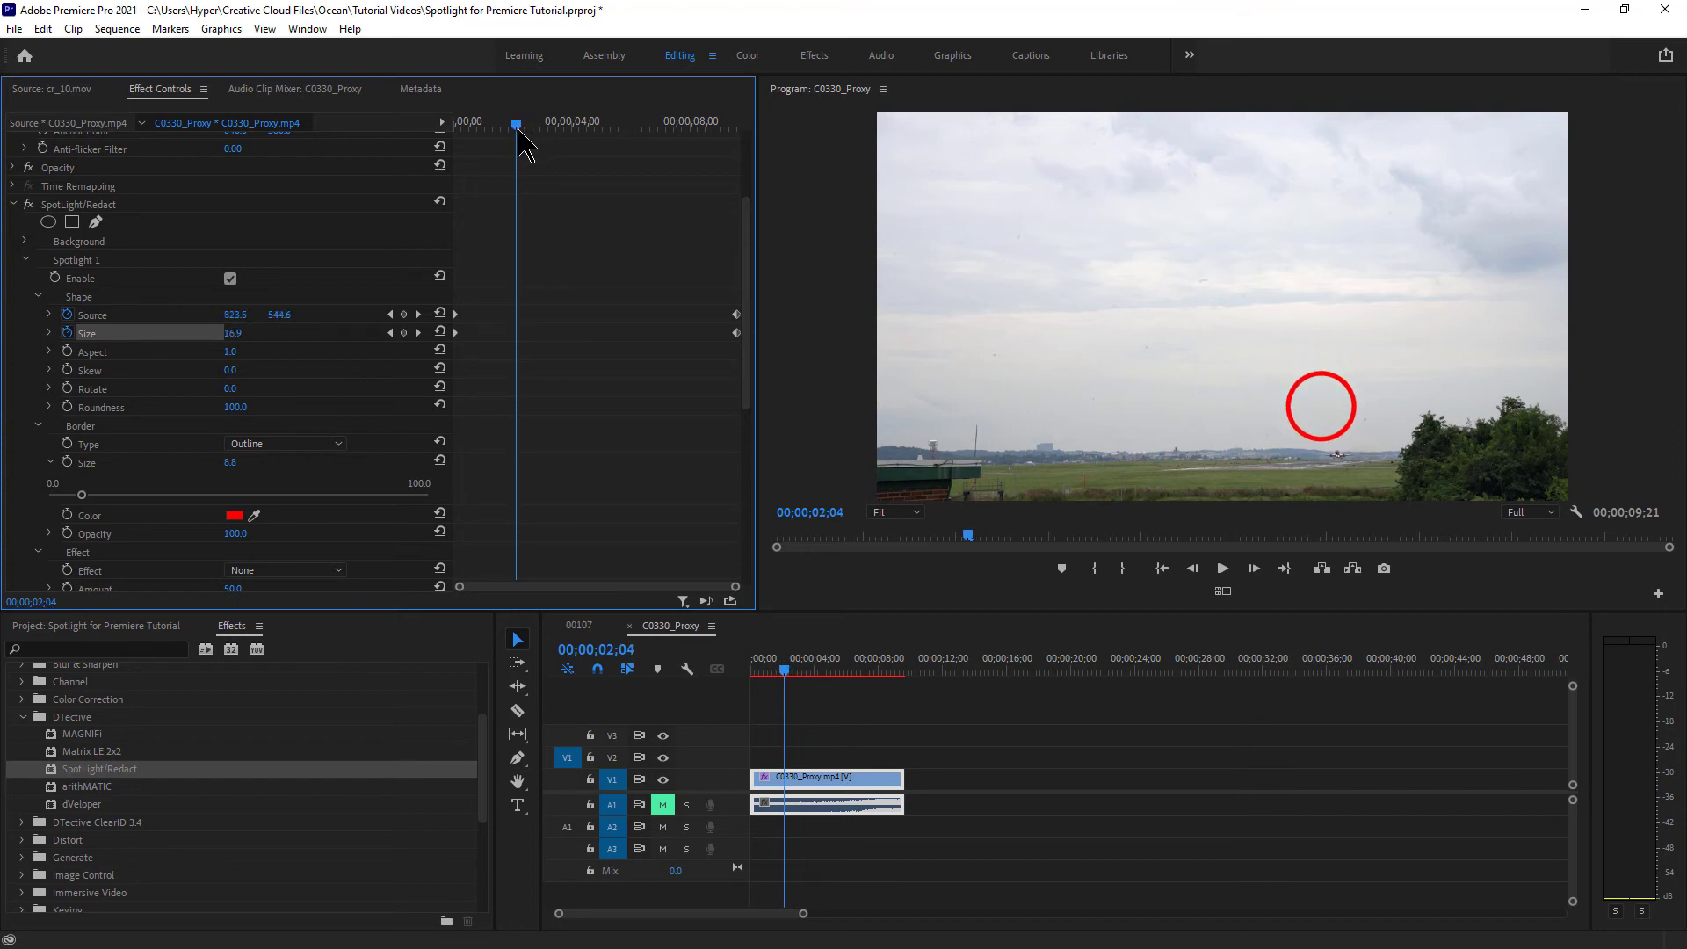
Step: Add Source keyframes placing the circle on the plane at 2;04, 3;23 and 5;24
click(90, 313)
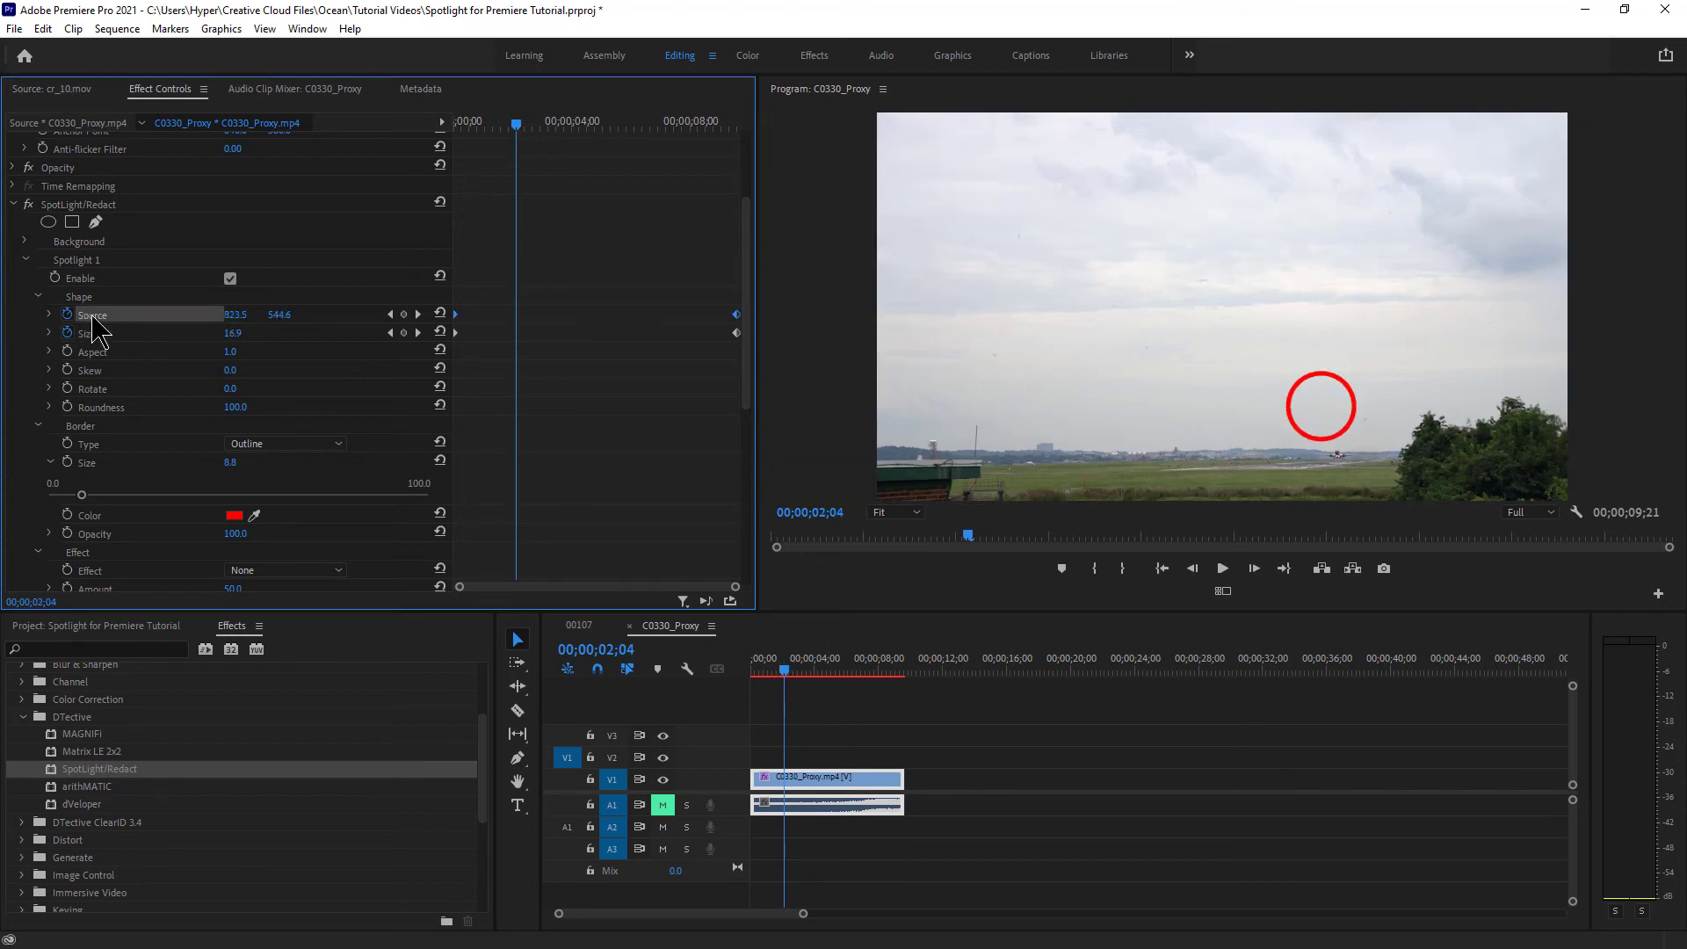
drag(1325, 405, 1339, 451)
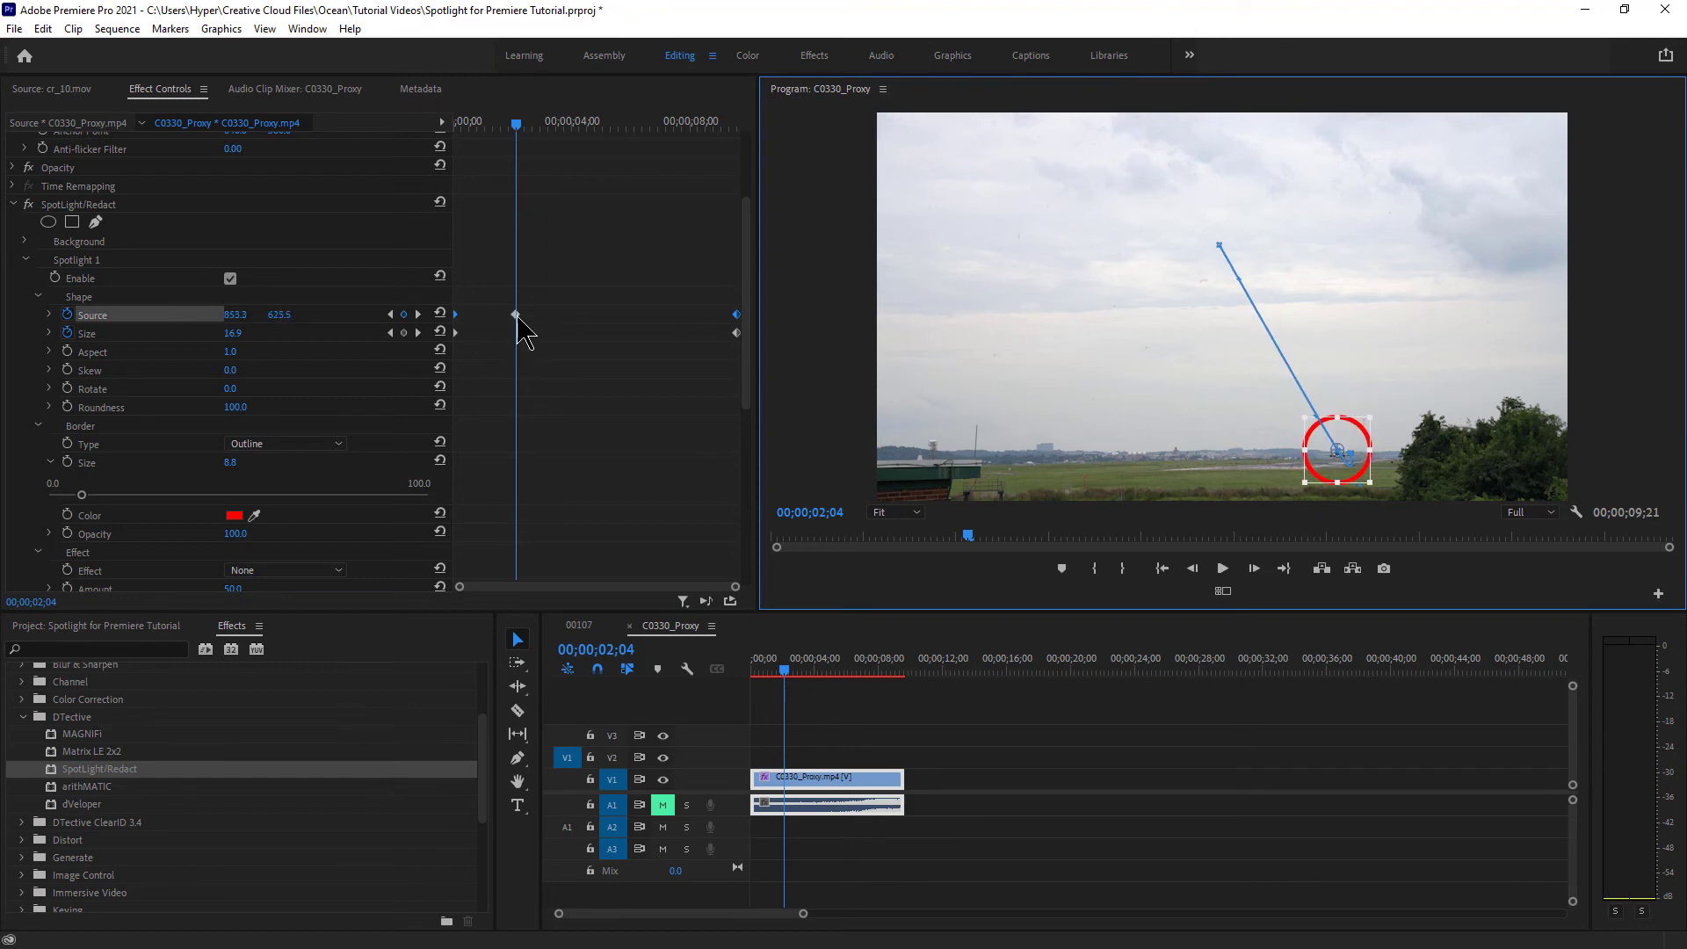
drag(512, 126, 564, 125)
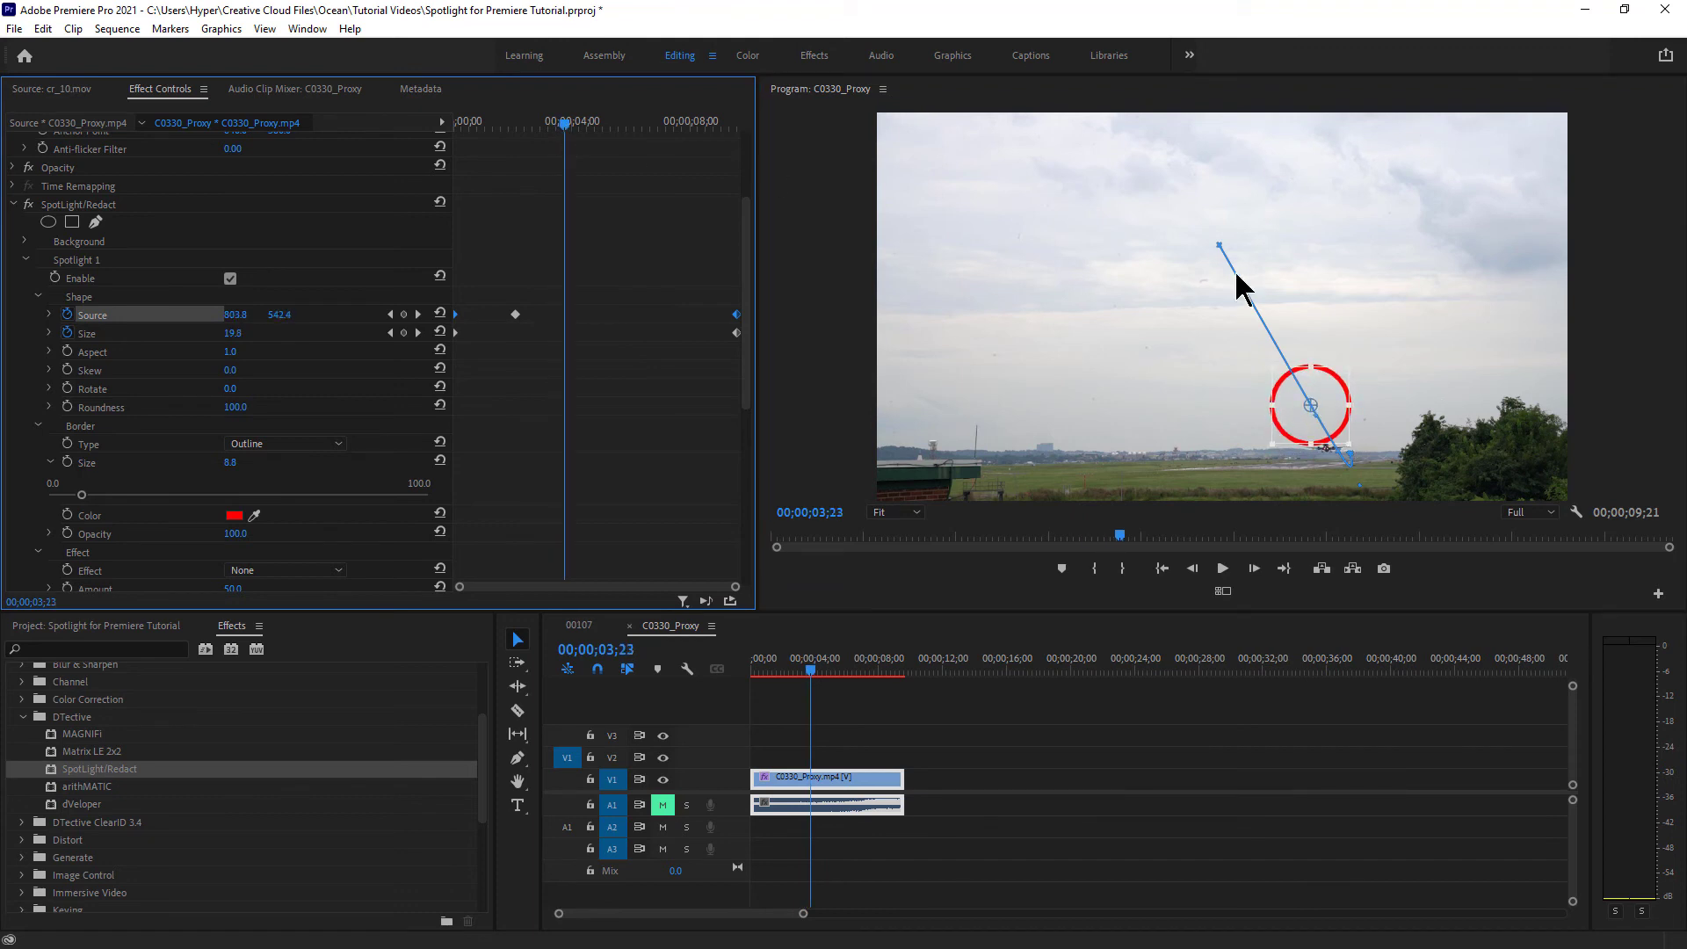
drag(1321, 426, 1328, 445)
drag(567, 130, 624, 132)
click(1301, 405)
drag(1295, 386, 1302, 411)
Step: Add circle-on-plane keyframes at 7;12 and 8;11, then play back from the start
drag(638, 126, 674, 126)
drag(1269, 353, 1283, 378)
drag(695, 143, 702, 132)
drag(1254, 332, 1251, 343)
drag(710, 136, 464, 130)
click(977, 870)
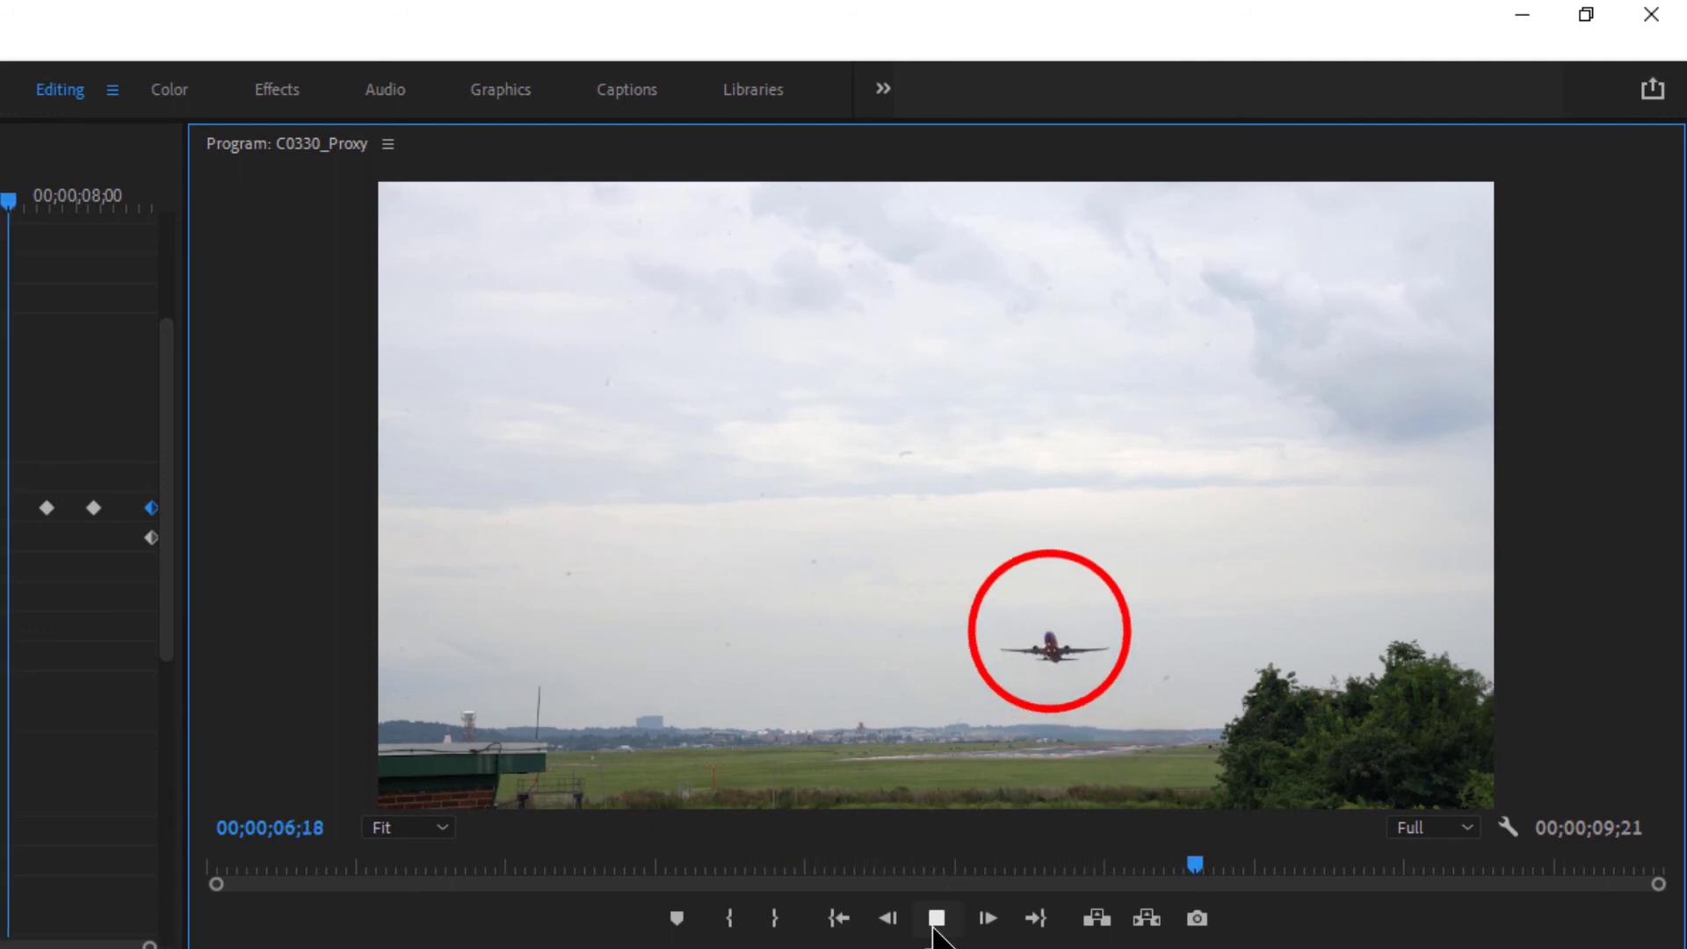
Step: Stop playback and set the spotlight's Background effect to Blur
click(937, 918)
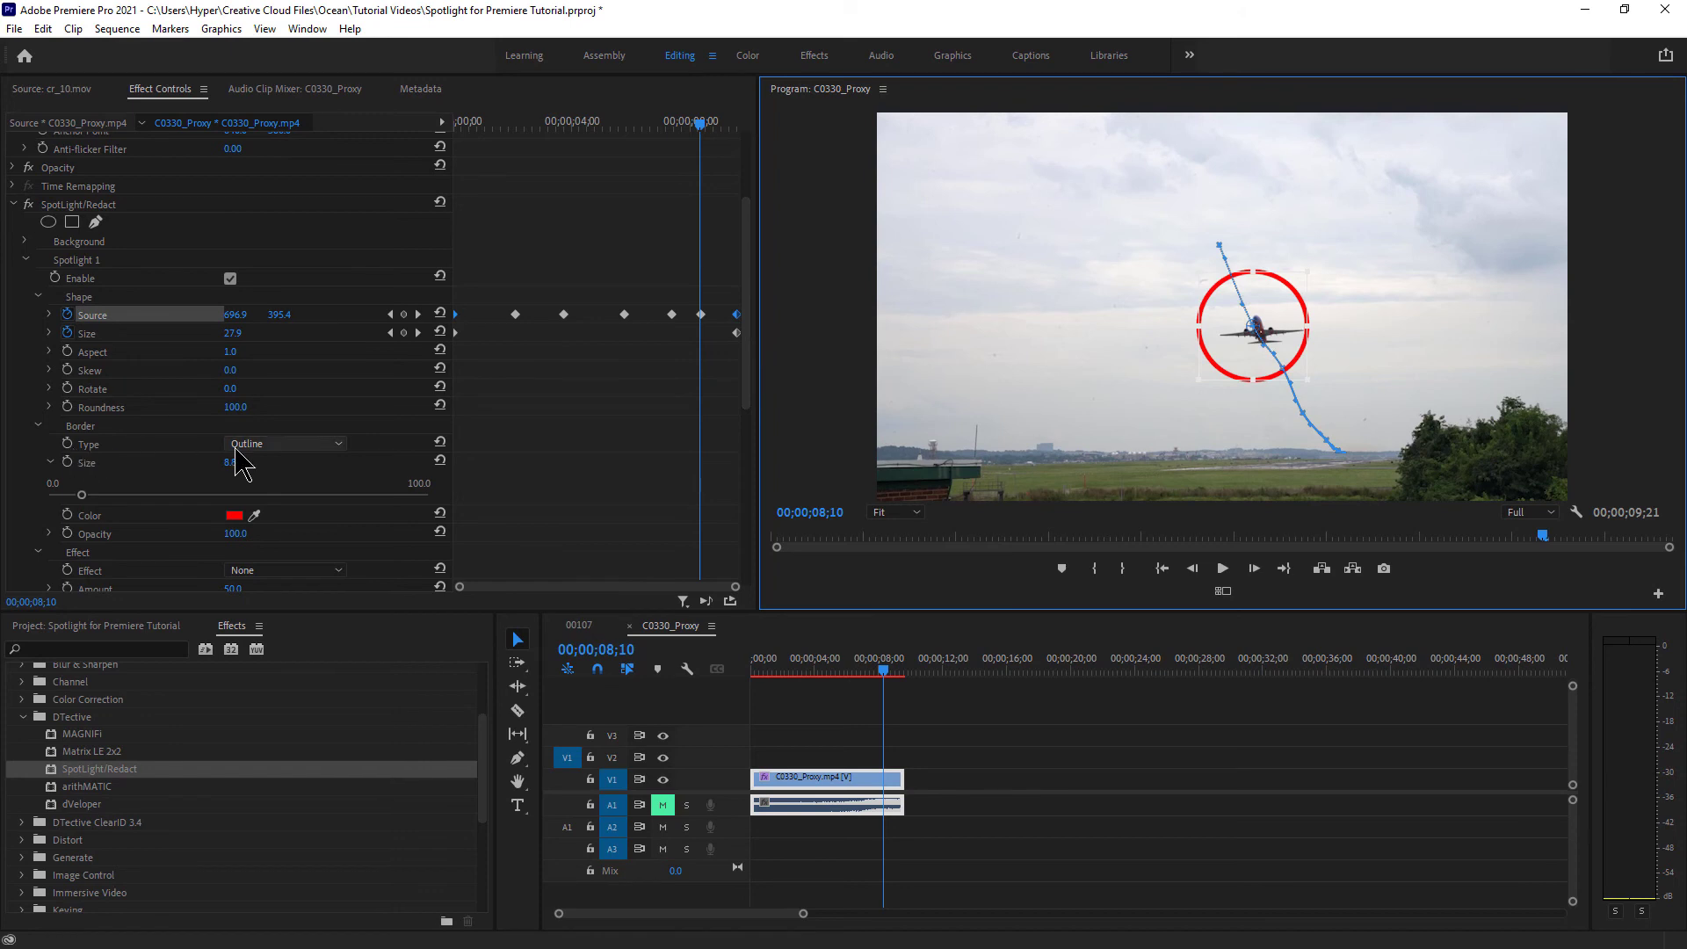
drag(746, 361, 747, 334)
click(24, 304)
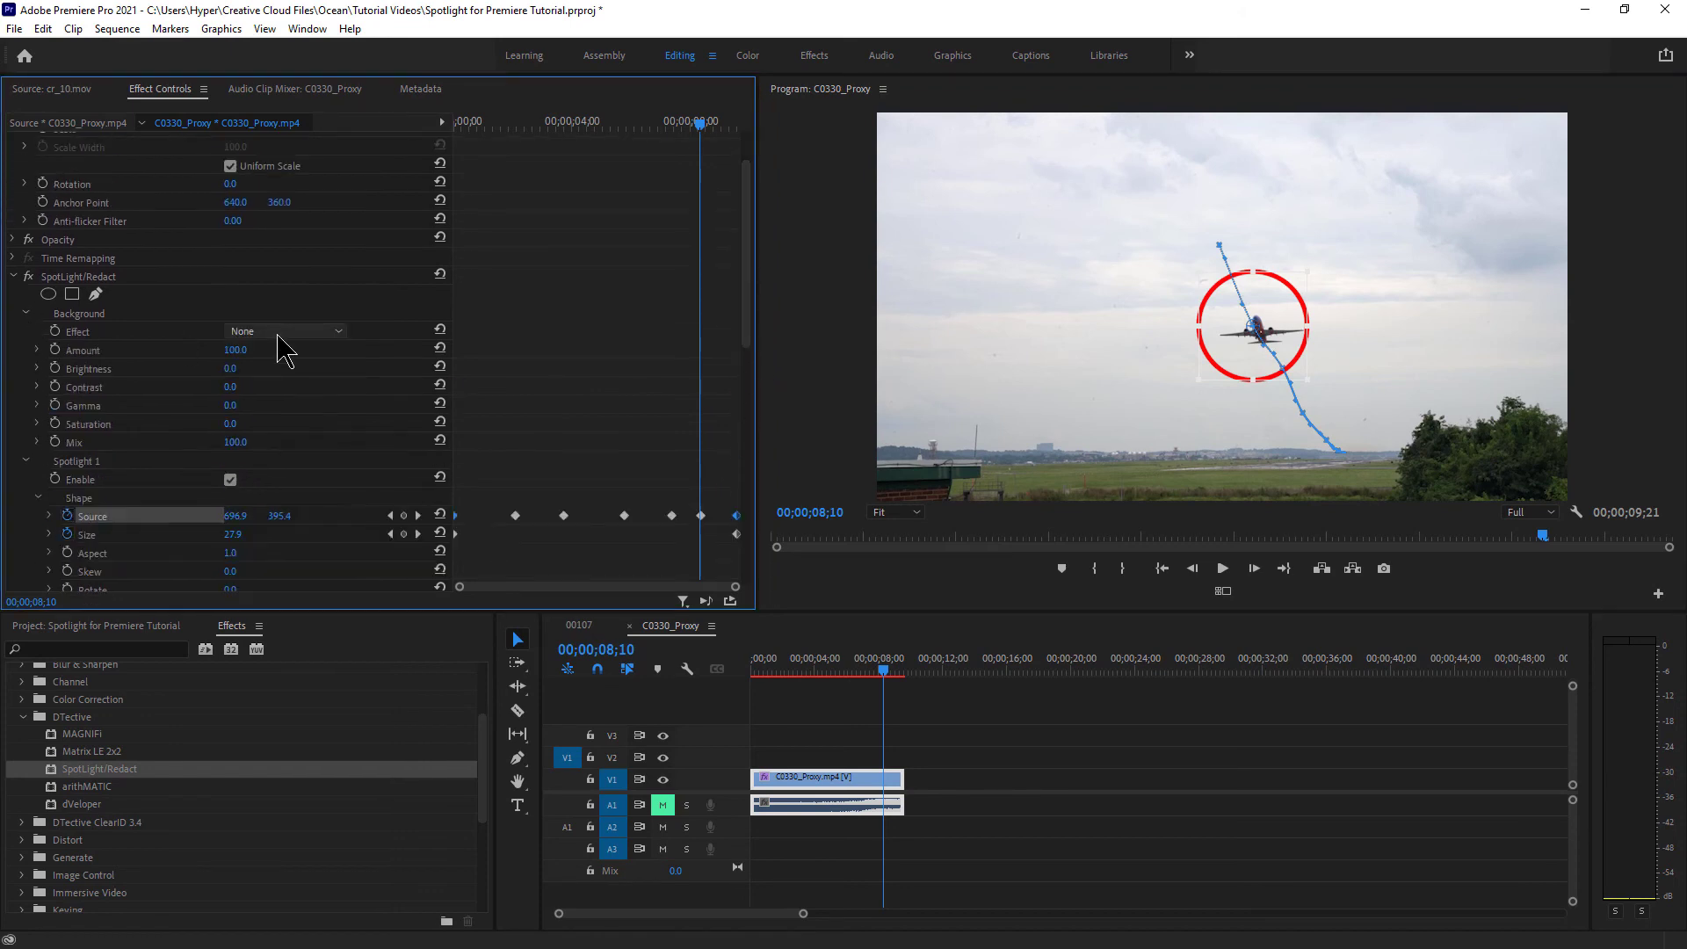
click(324, 336)
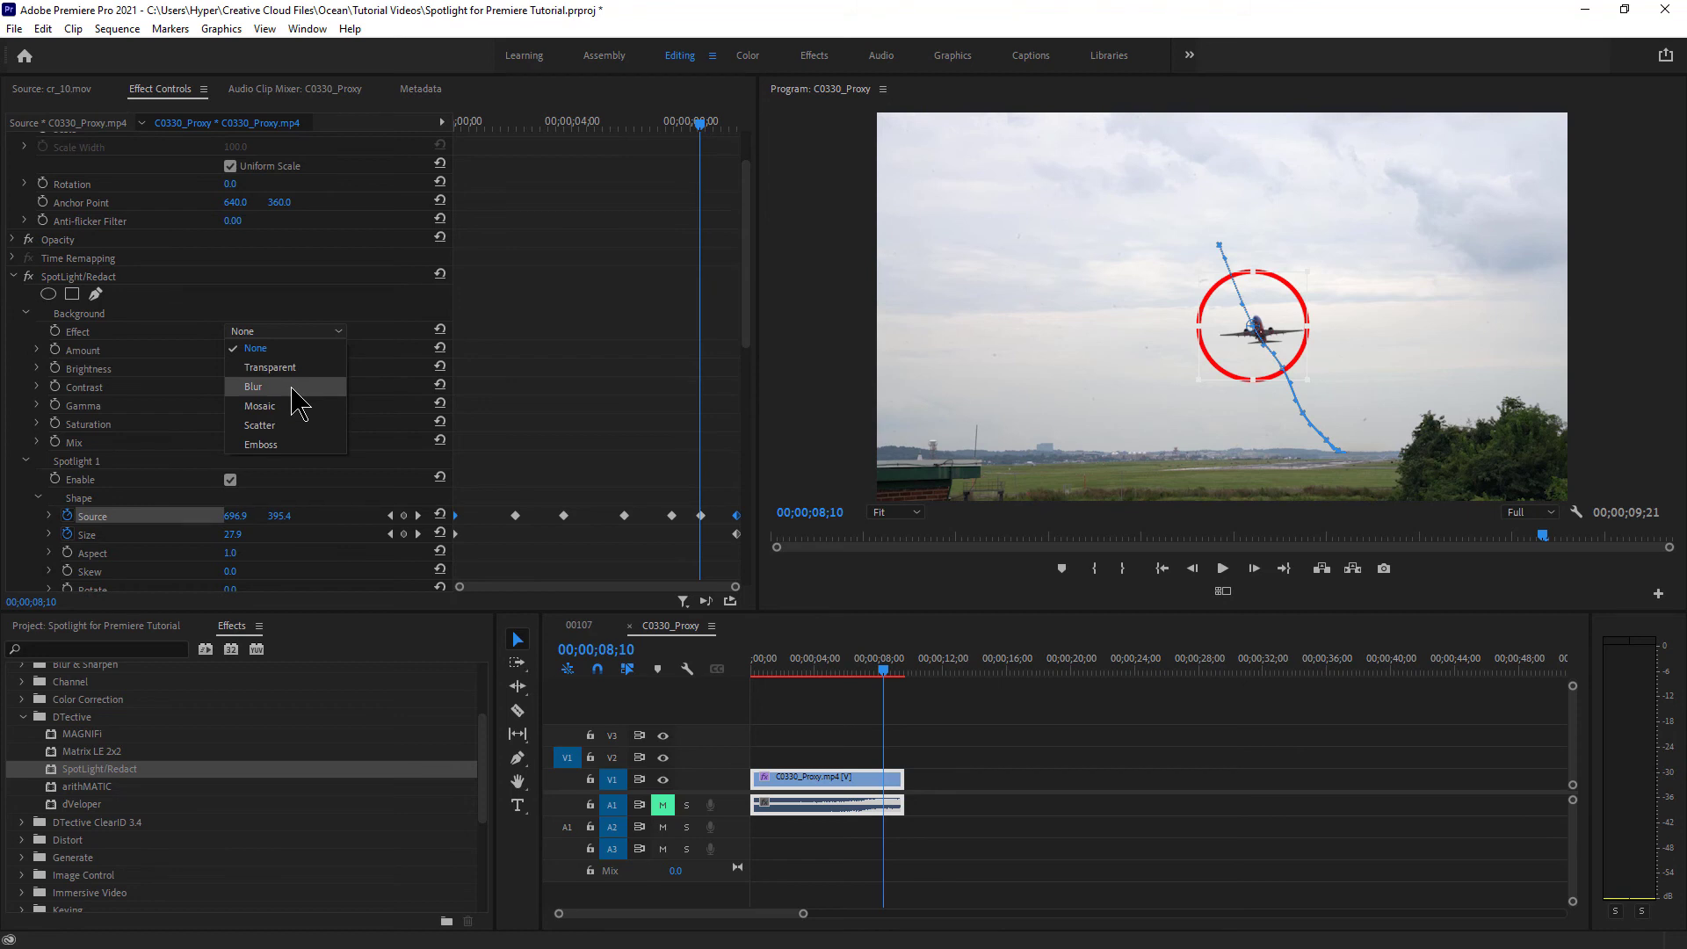
click(293, 388)
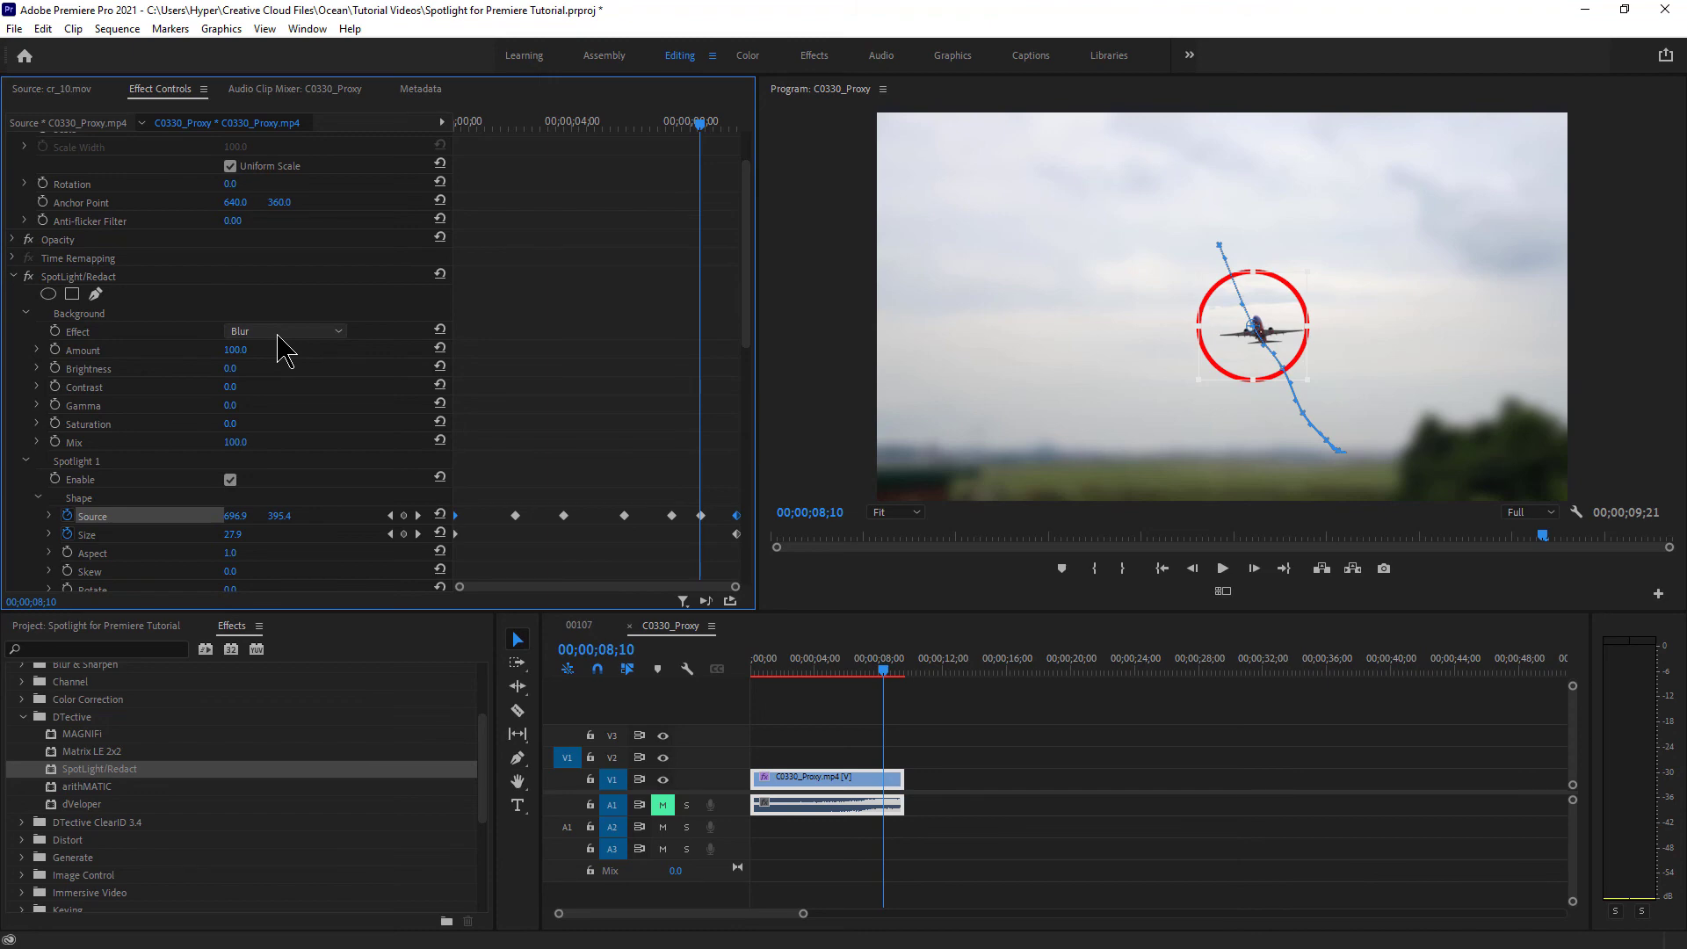
Step: Keyframe the background blur Amount at 0.0 on the clip's first frame
drag(700, 124, 452, 133)
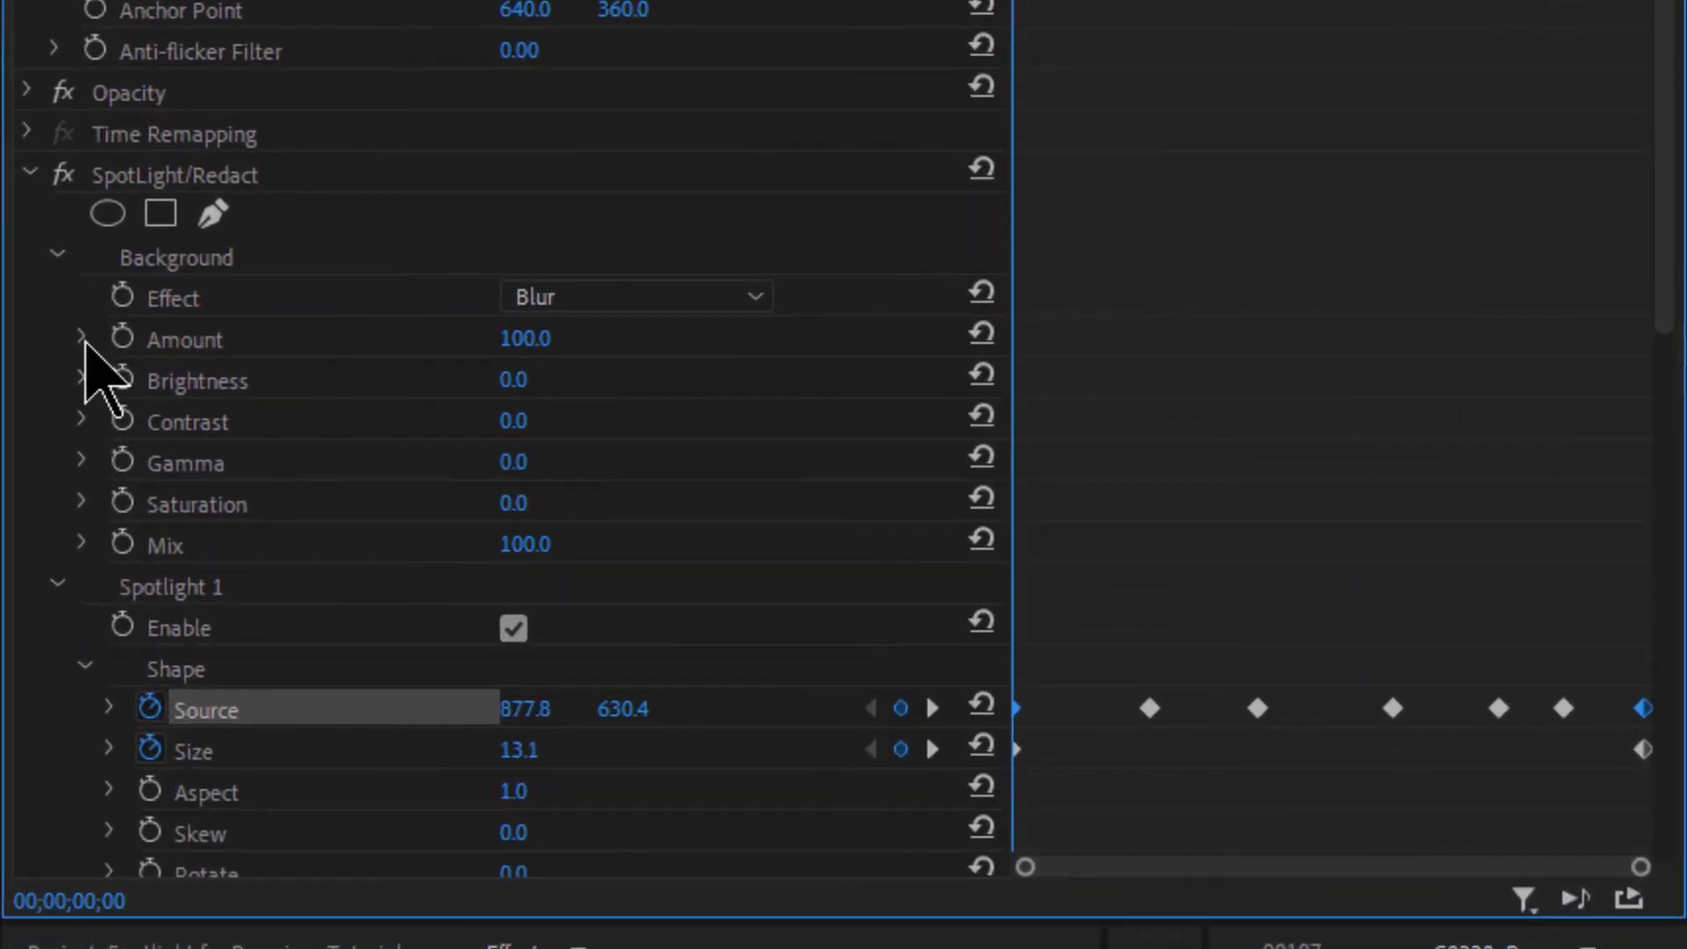
click(81, 338)
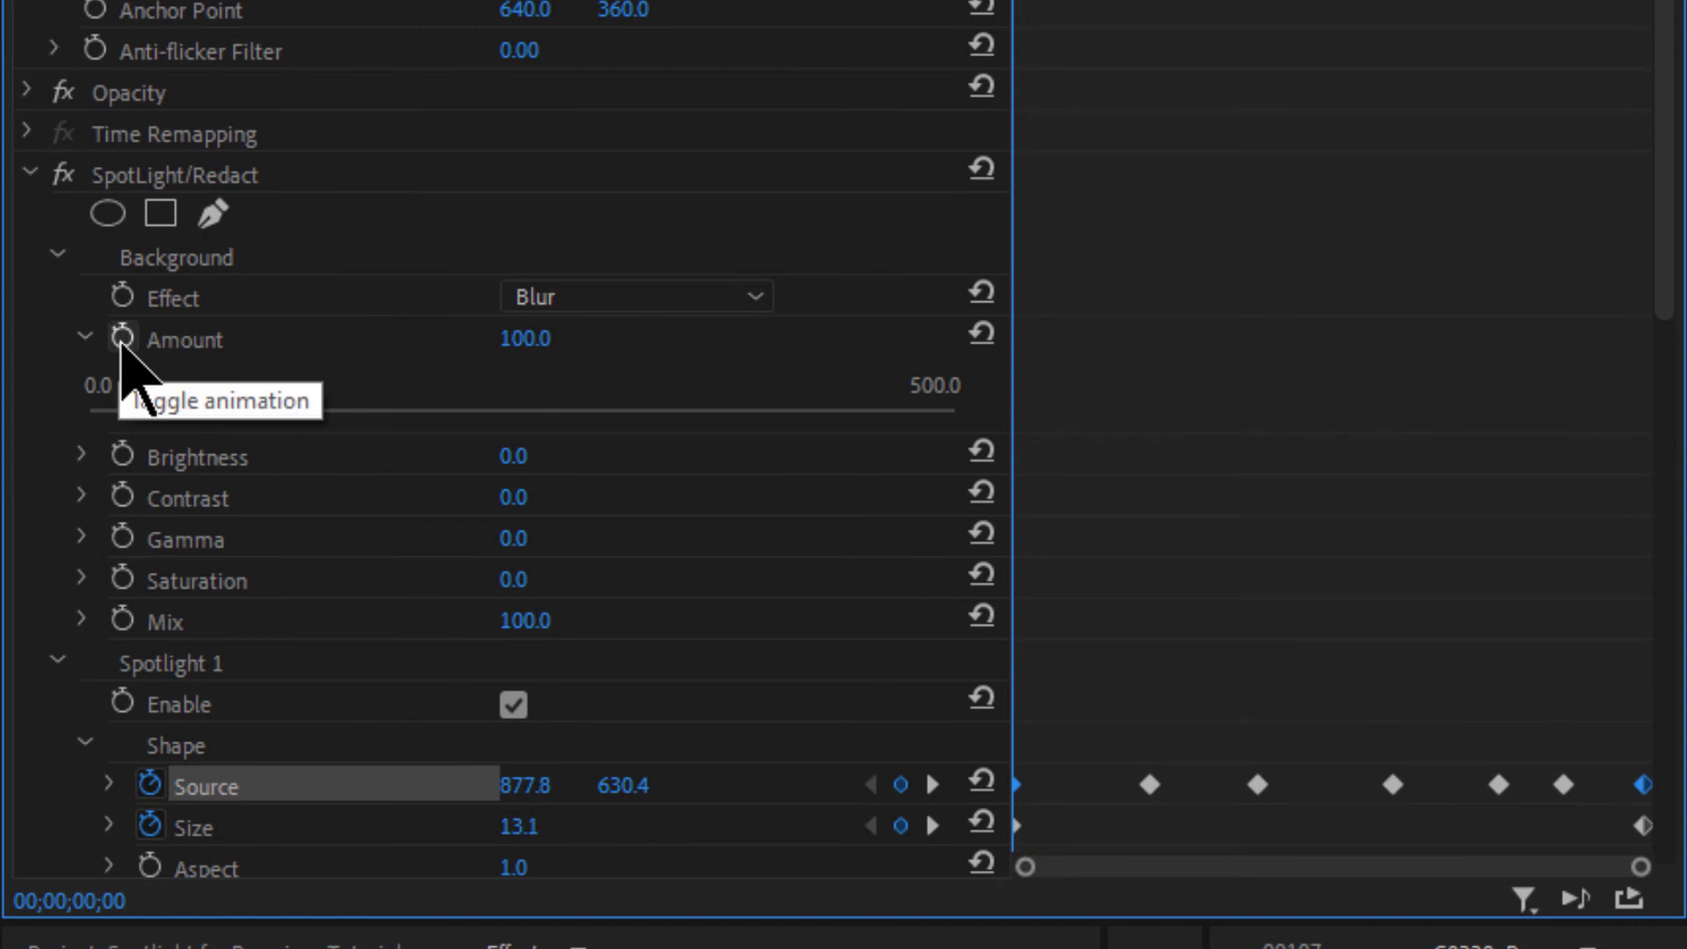
click(123, 338)
drag(257, 433, 2, 441)
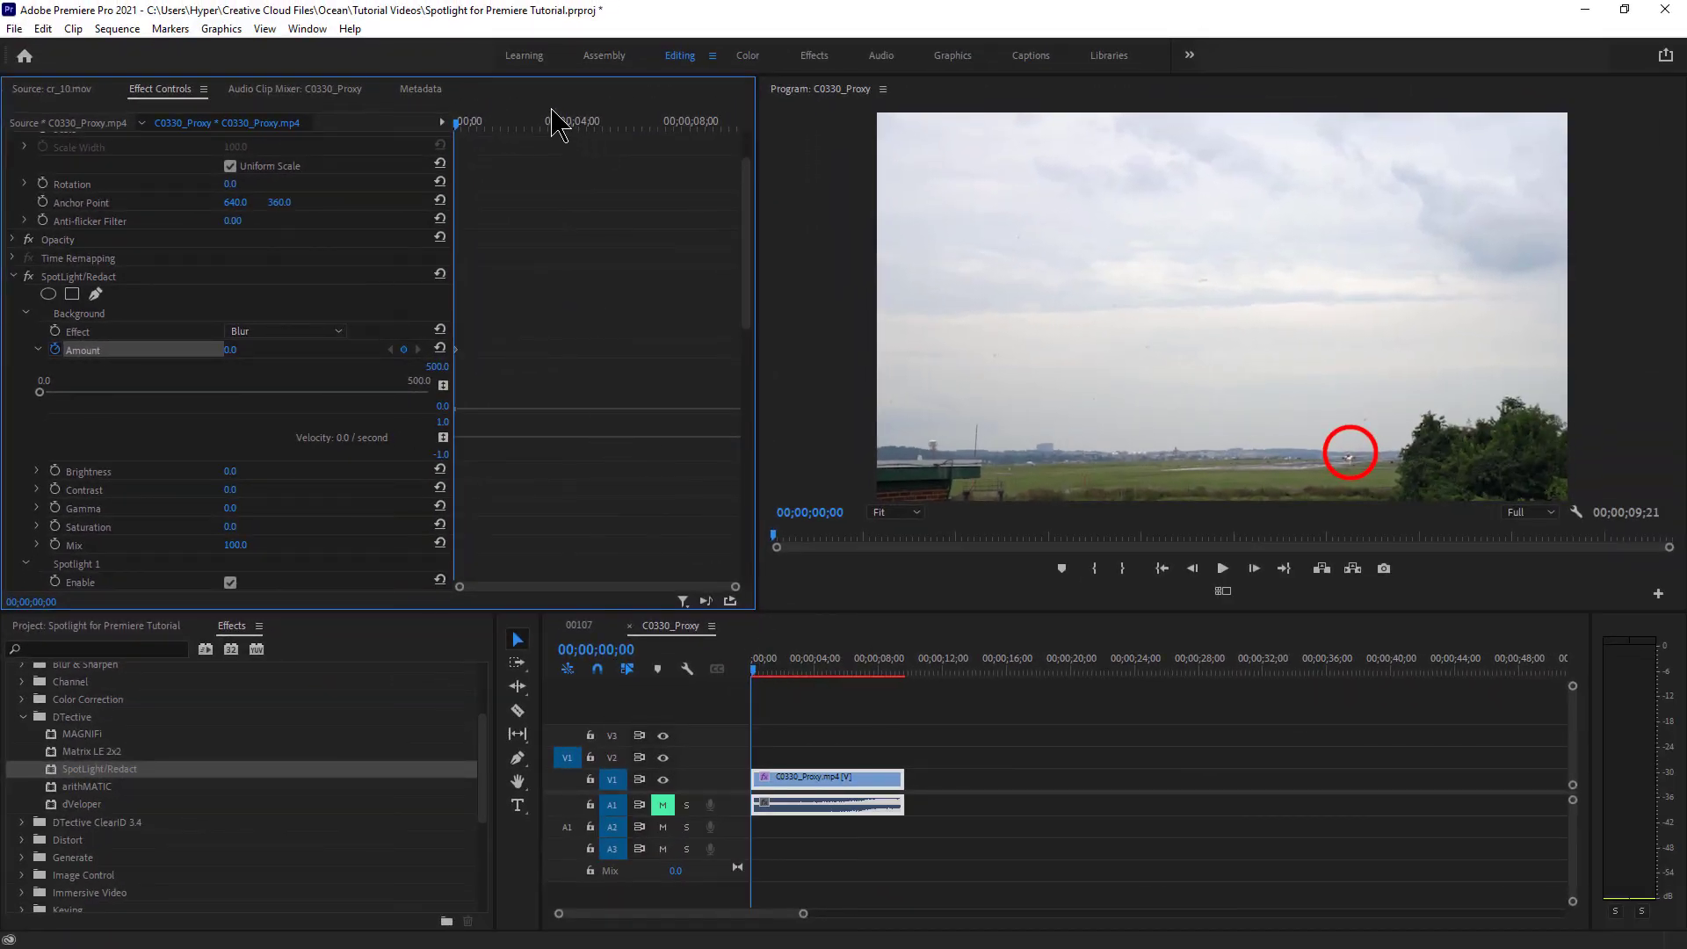
Step: Raise the blur Amount to 452.0 at the last frame and play back the ramp
click(543, 123)
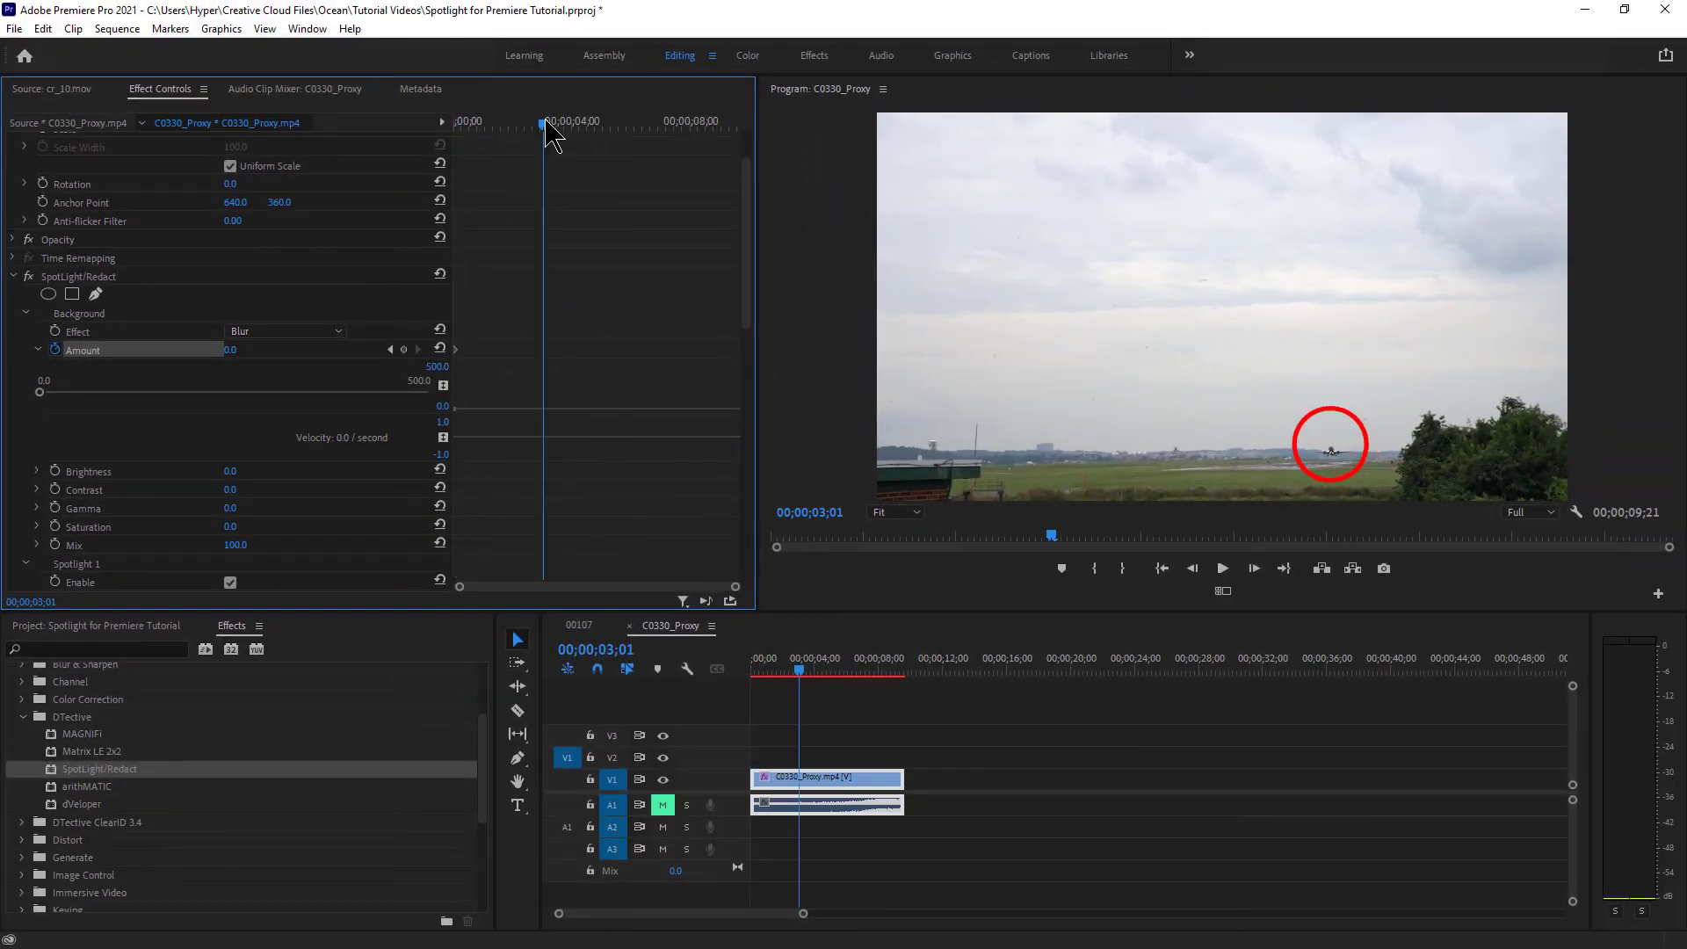
key(End)
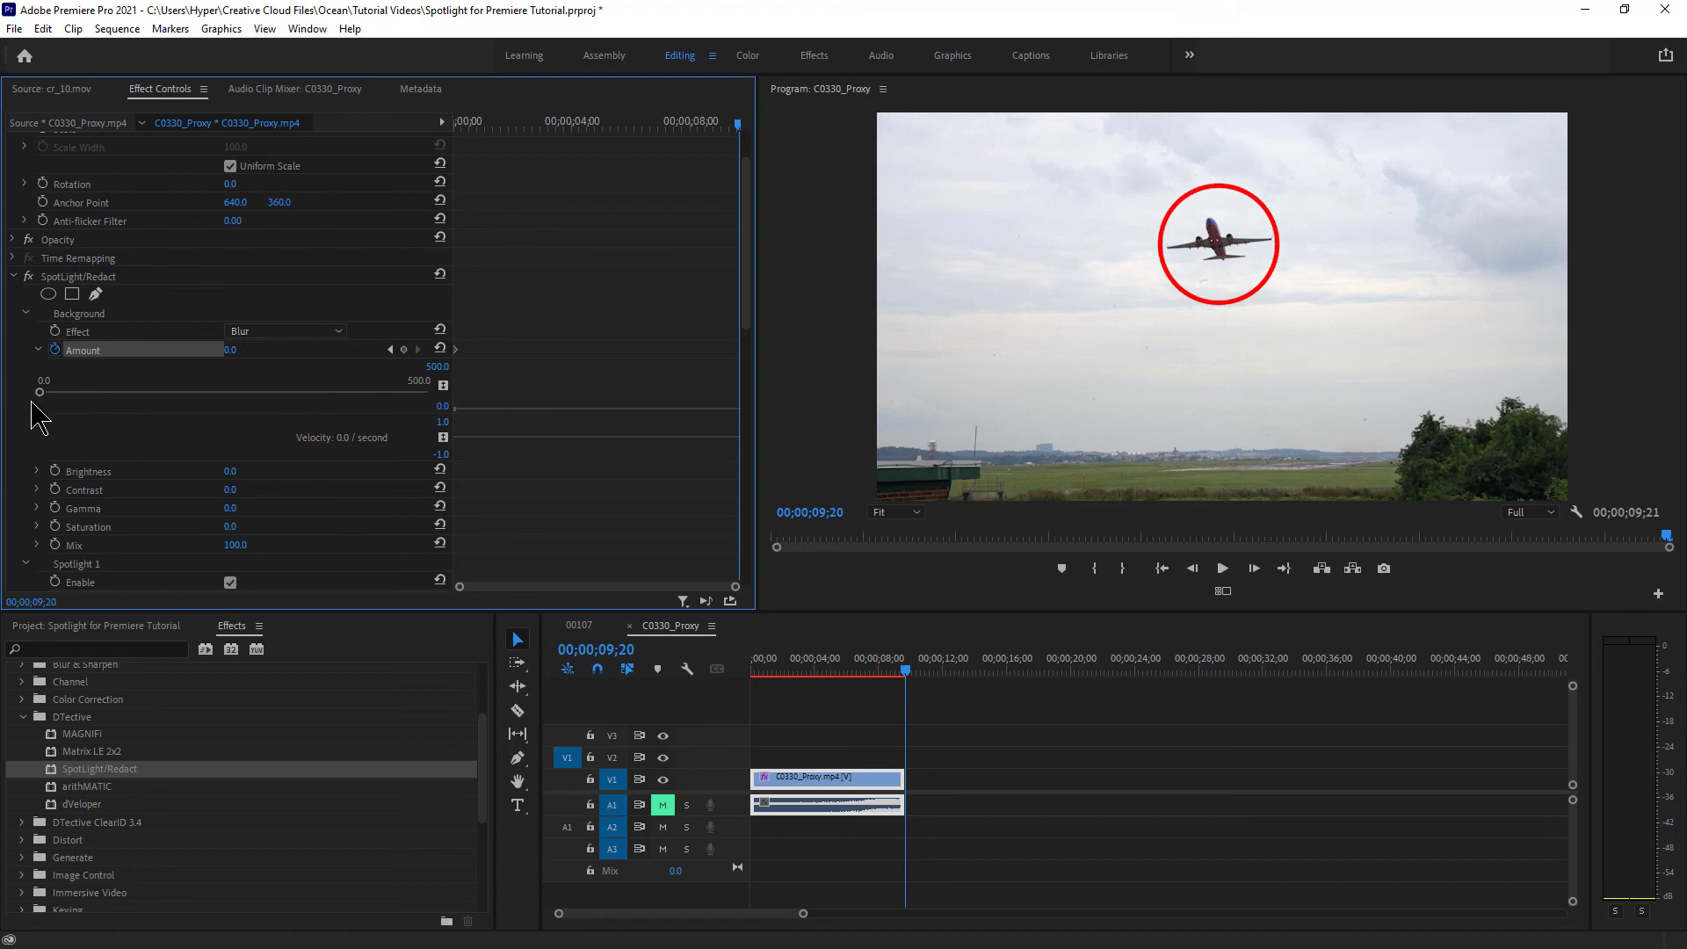
drag(39, 392, 392, 395)
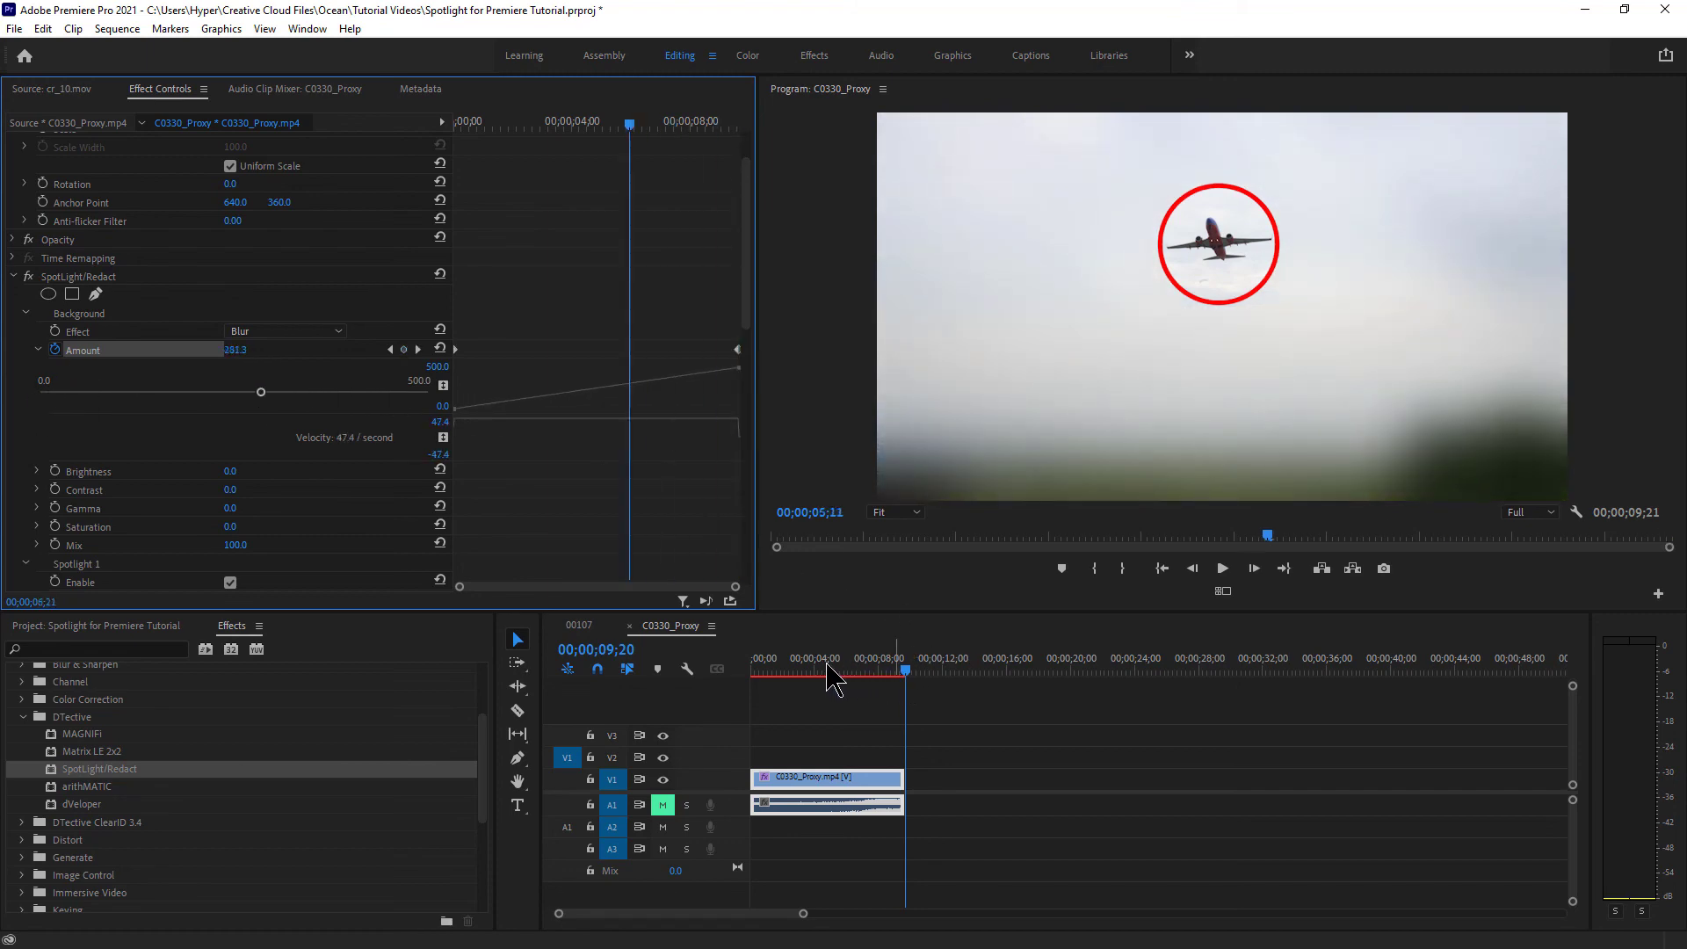
drag(898, 673, 753, 673)
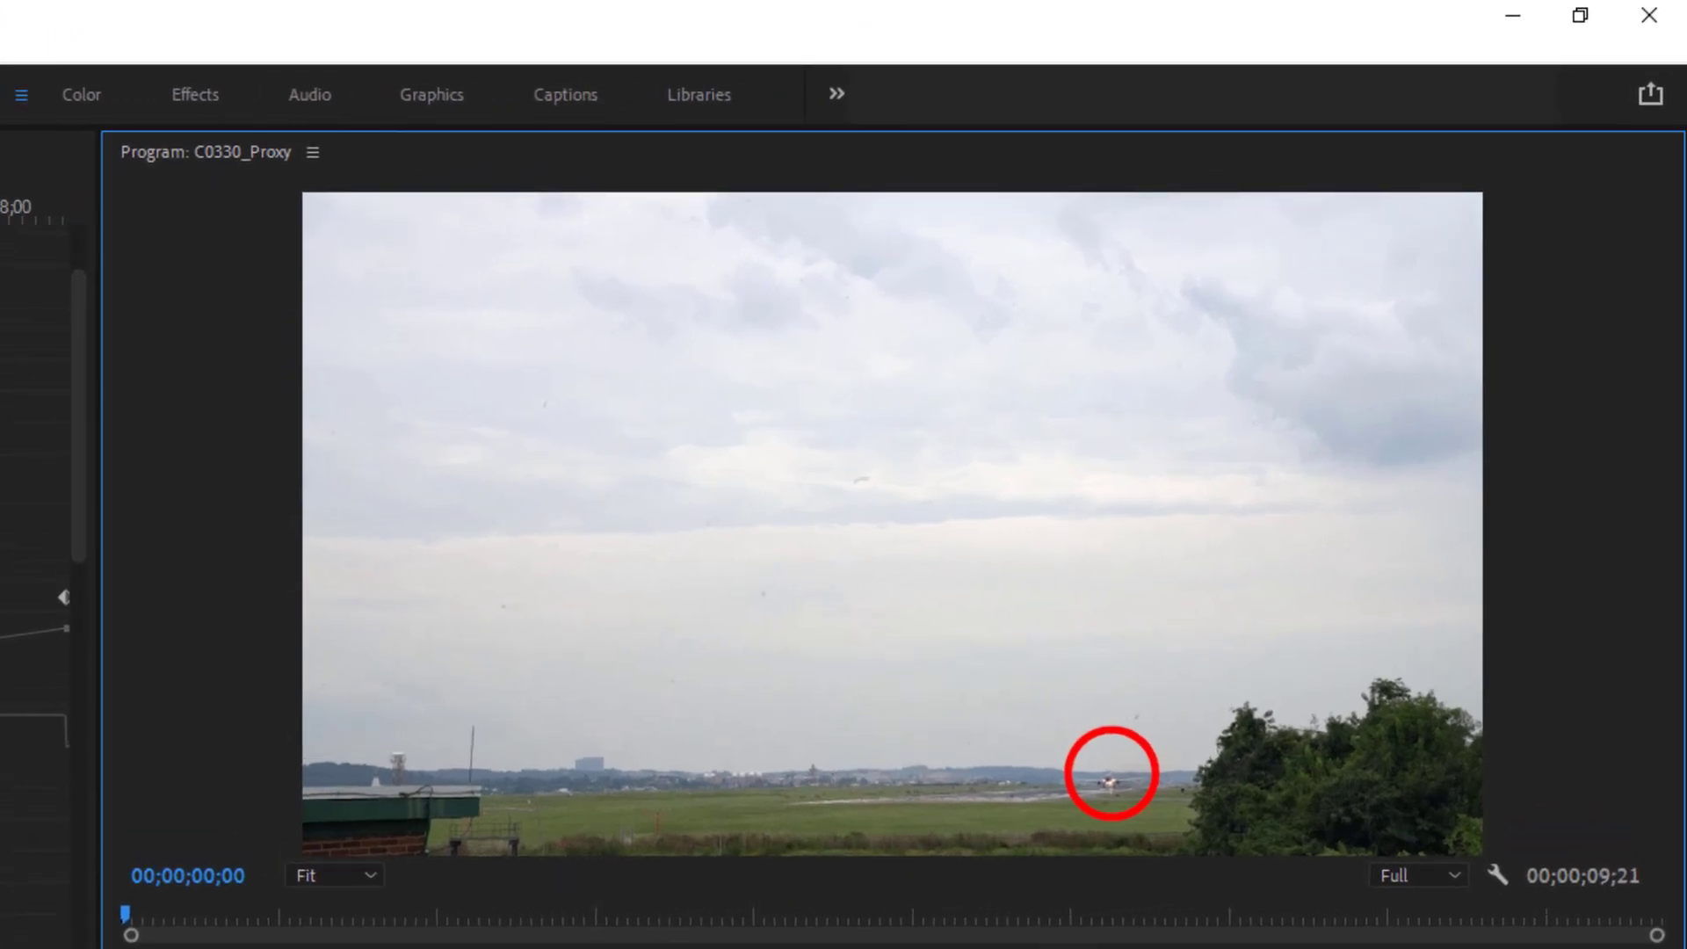
key(space)
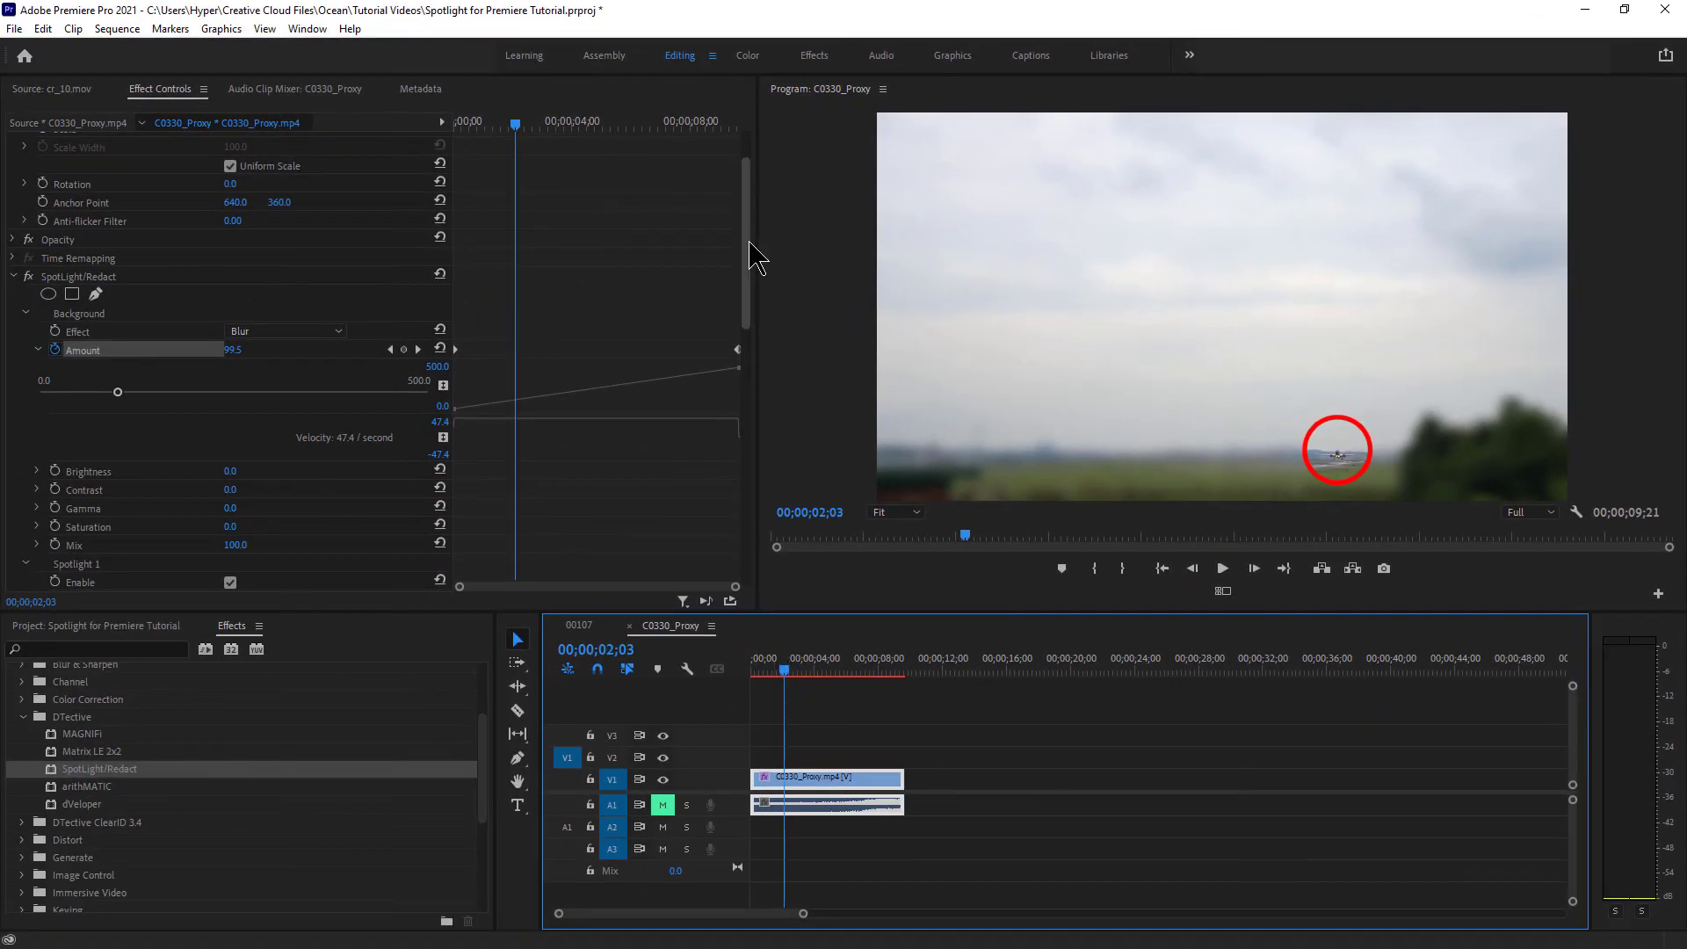
Step: Keyframe the spotlight's inner Brightness and raise it to 33.0 at the clip end
drag(750, 242, 753, 457)
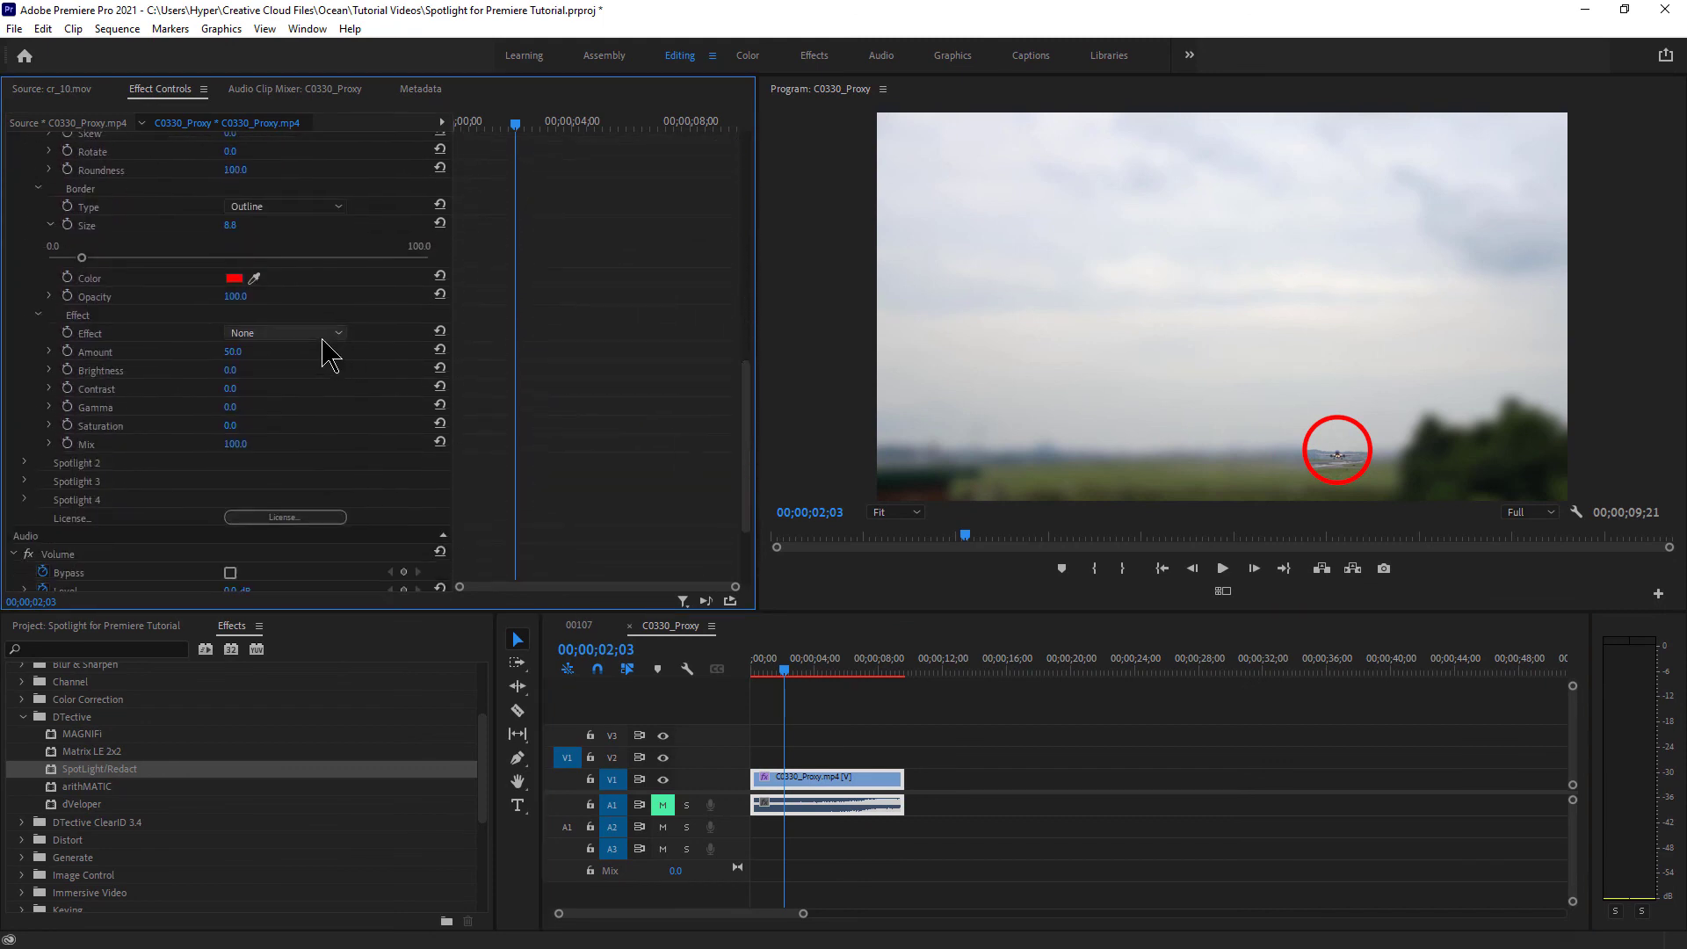
click(50, 369)
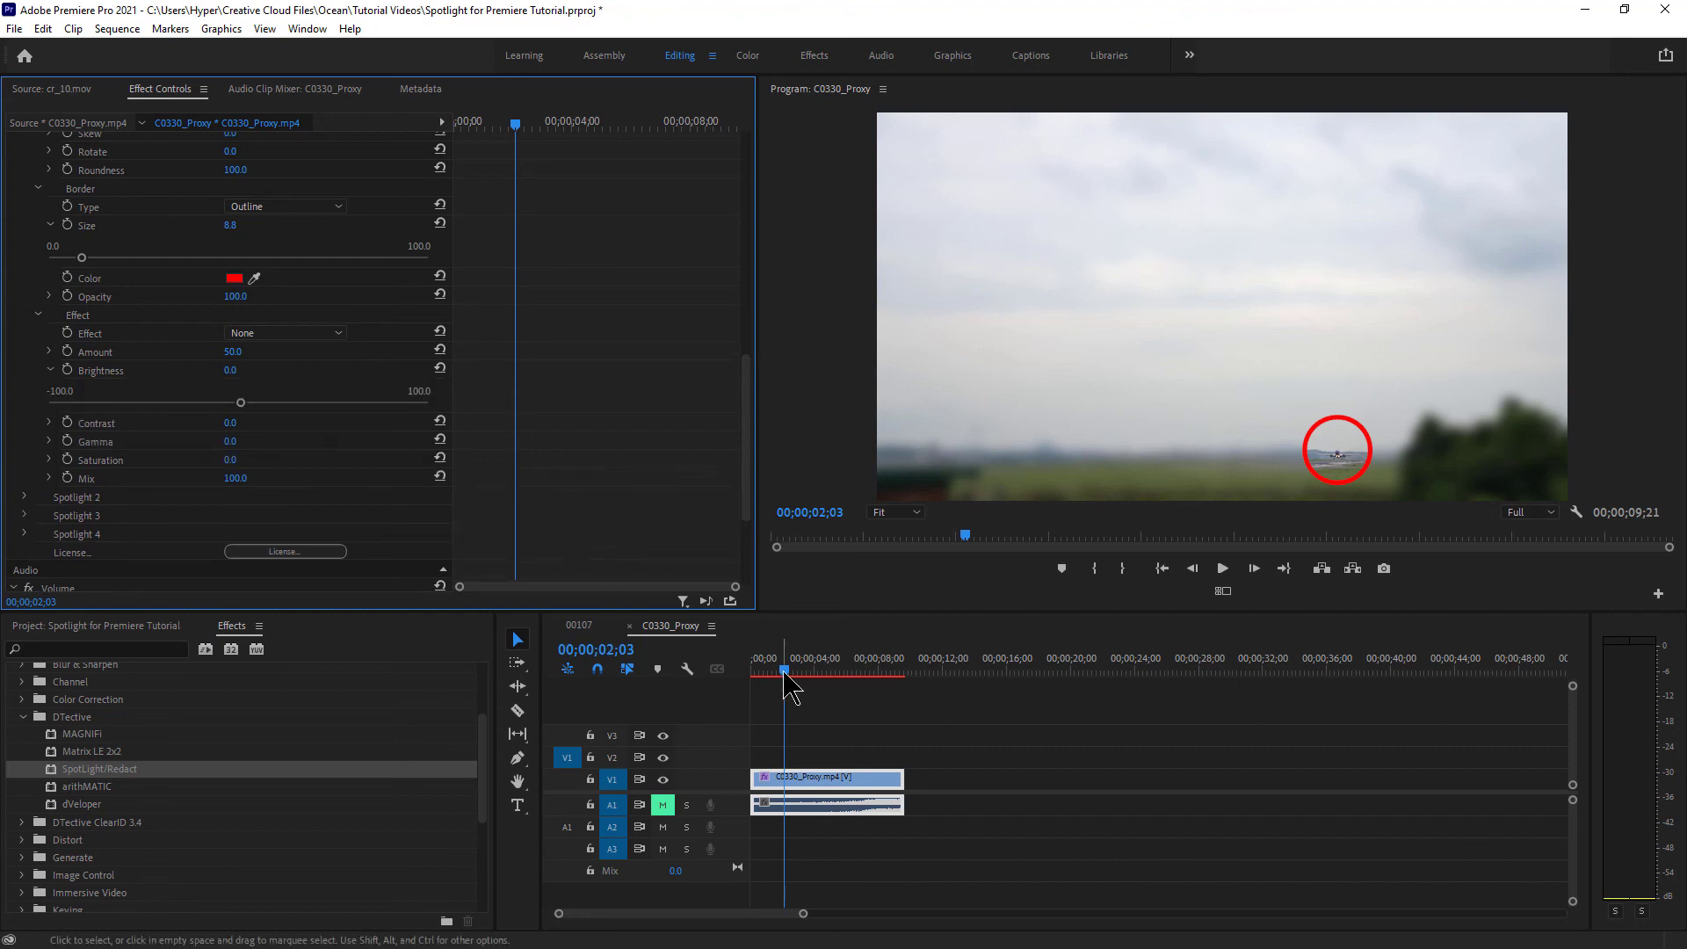
drag(784, 671, 745, 679)
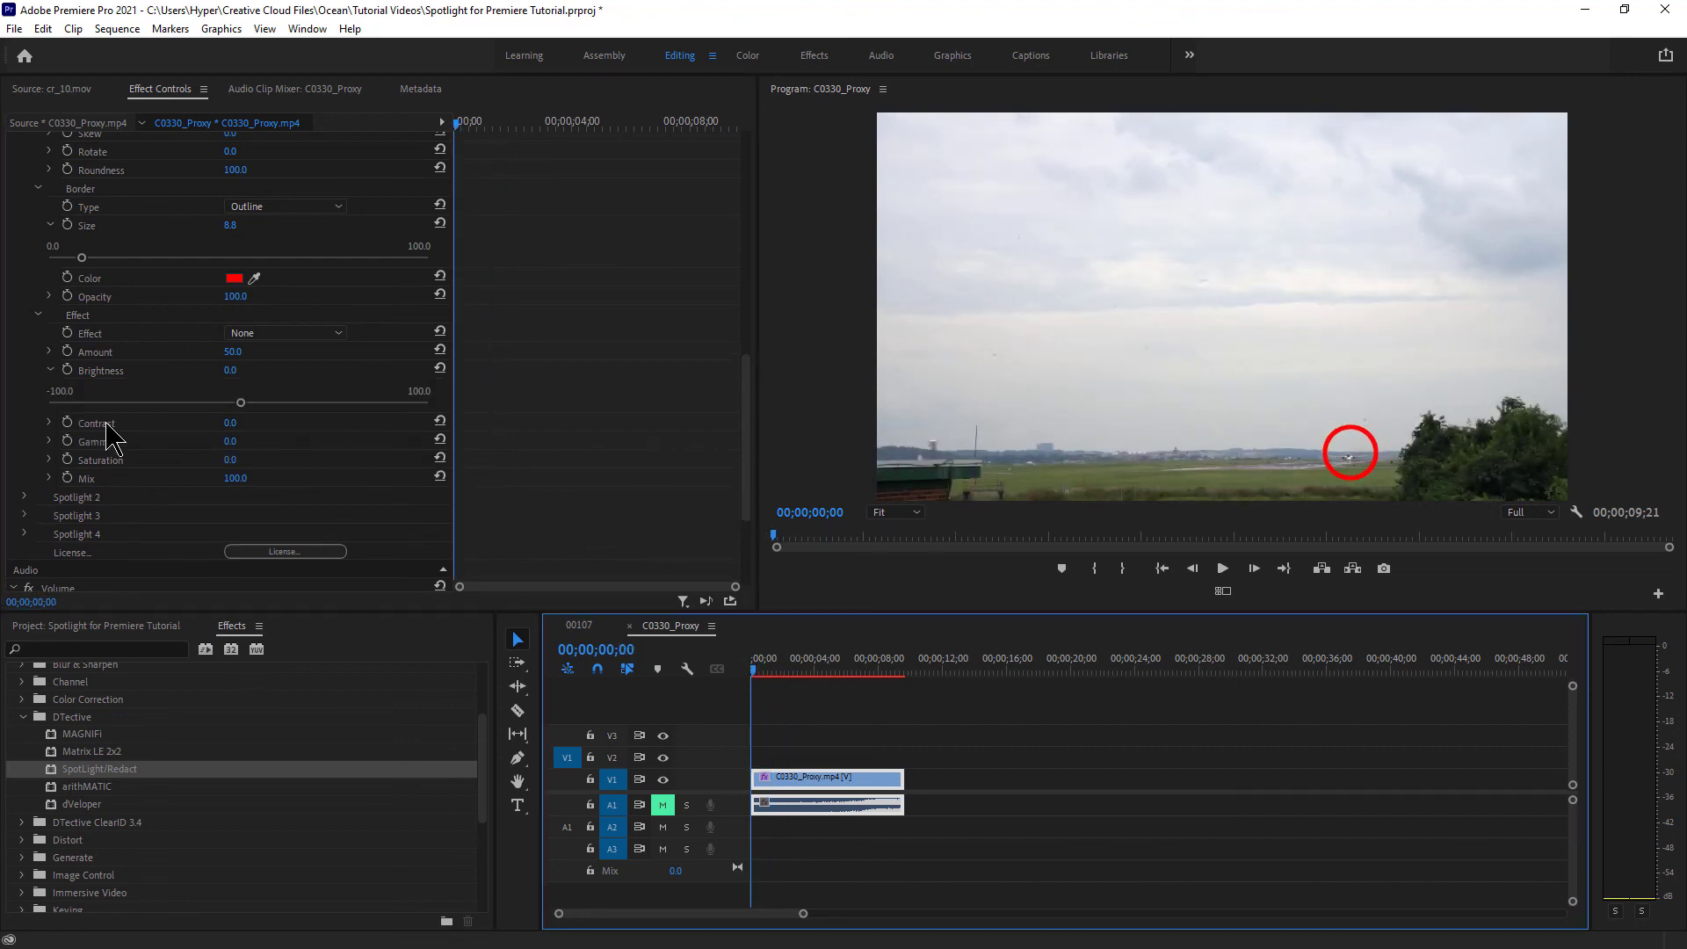
click(78, 376)
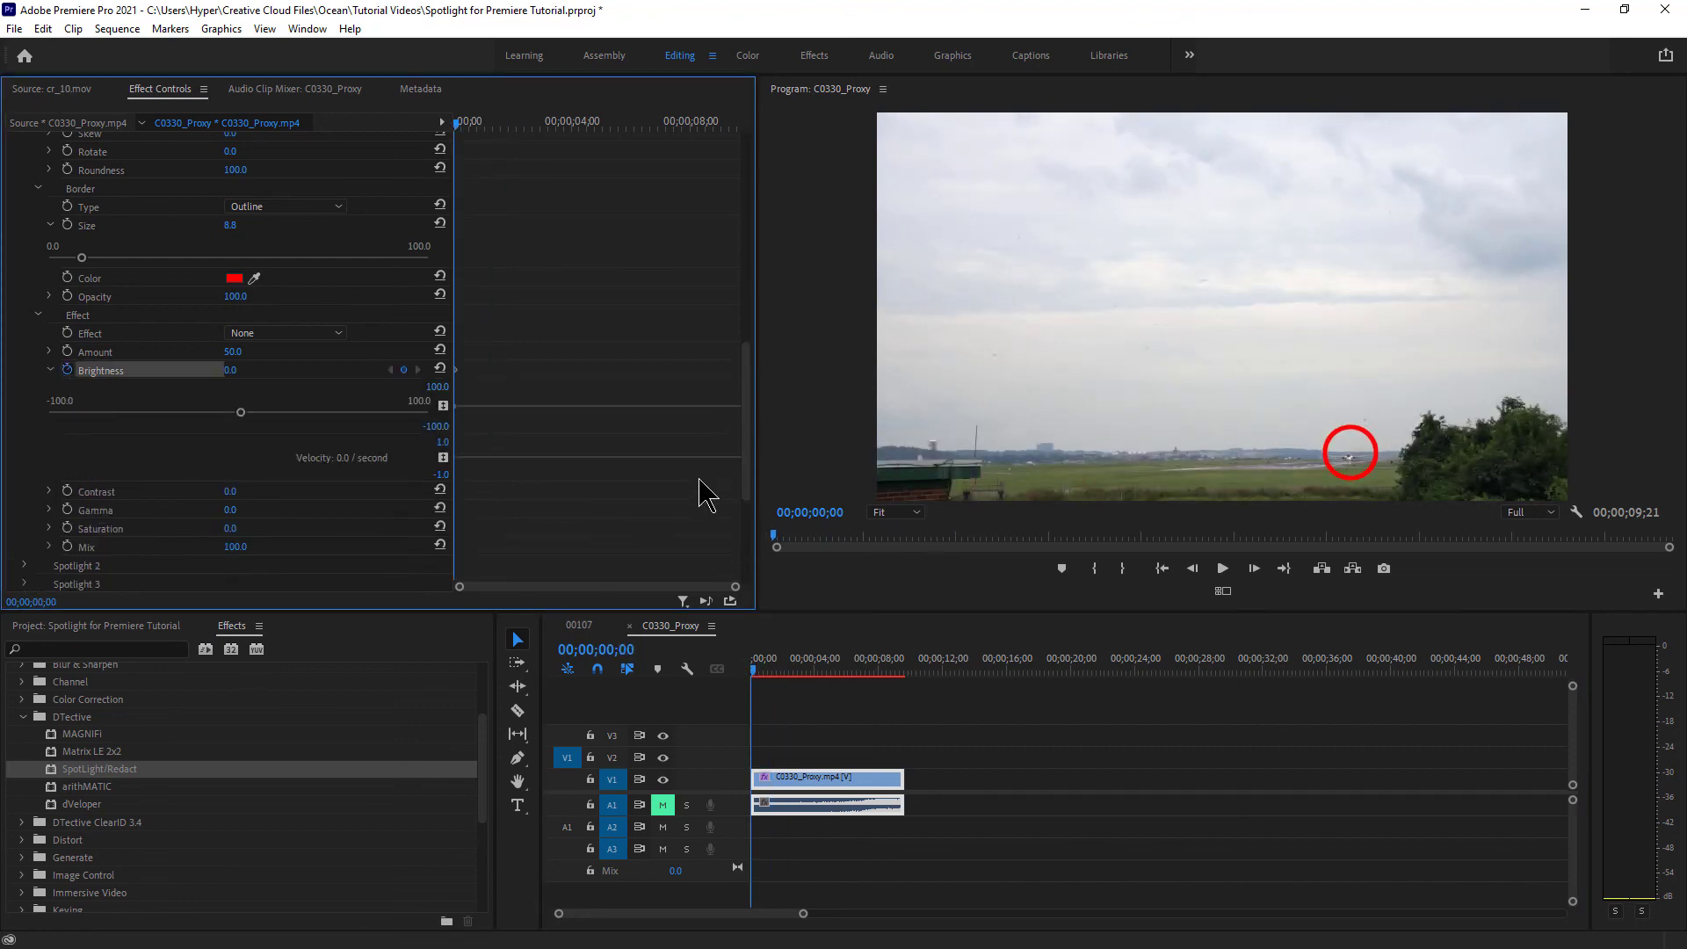
key(End)
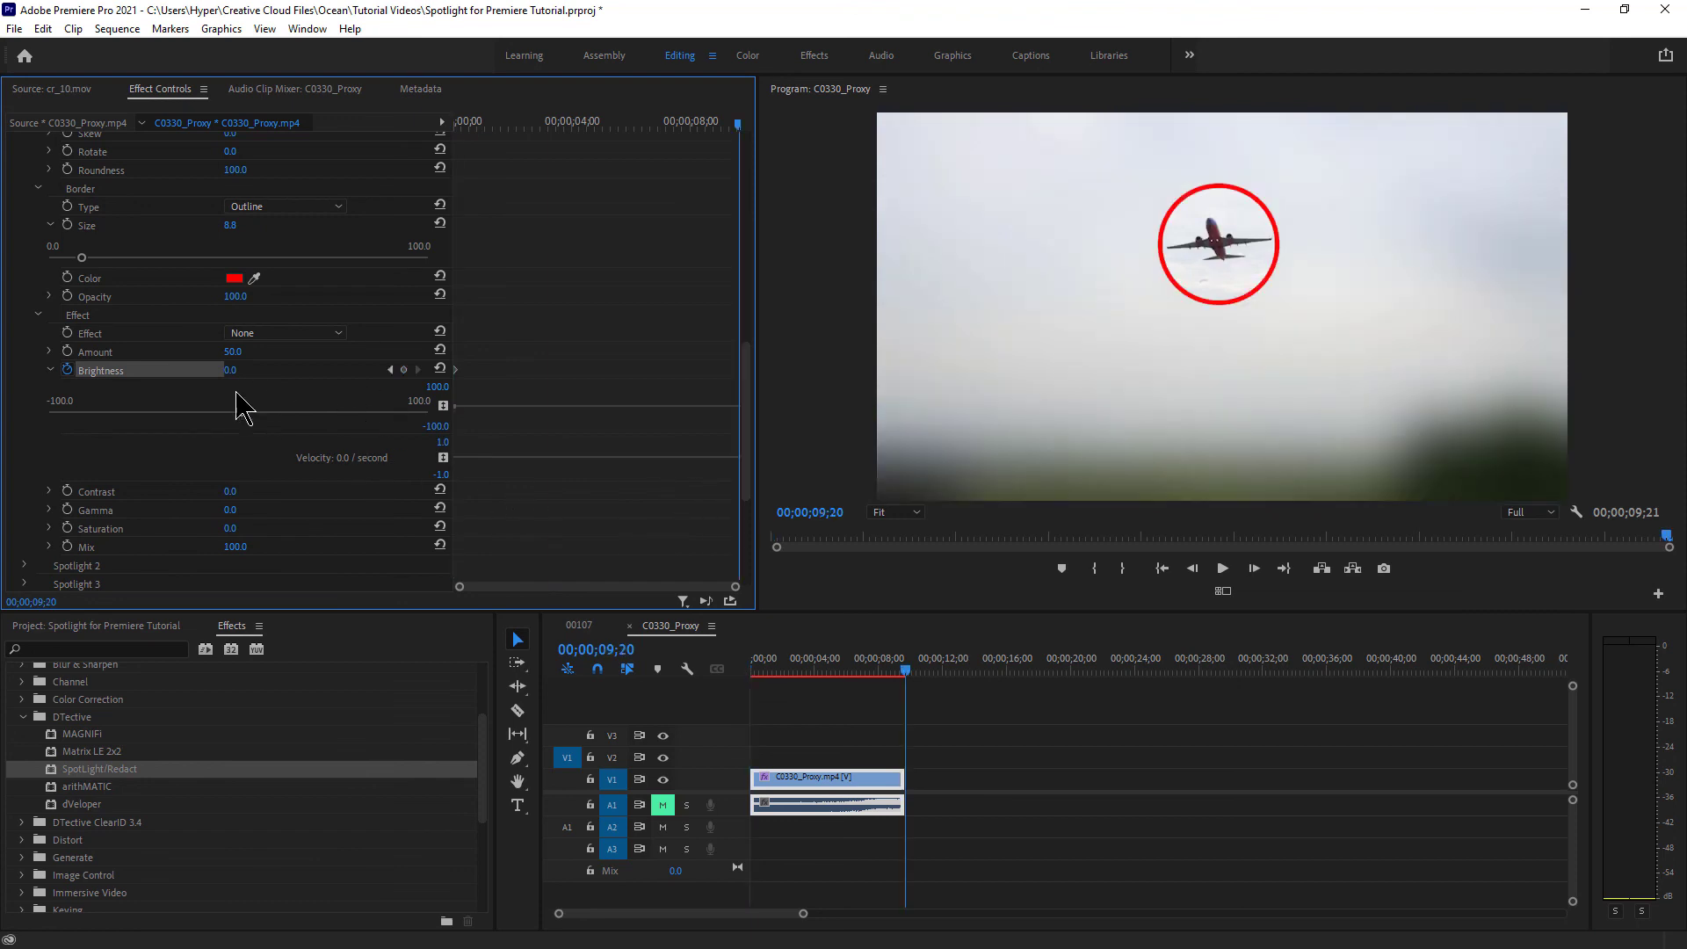
drag(228, 370, 334, 371)
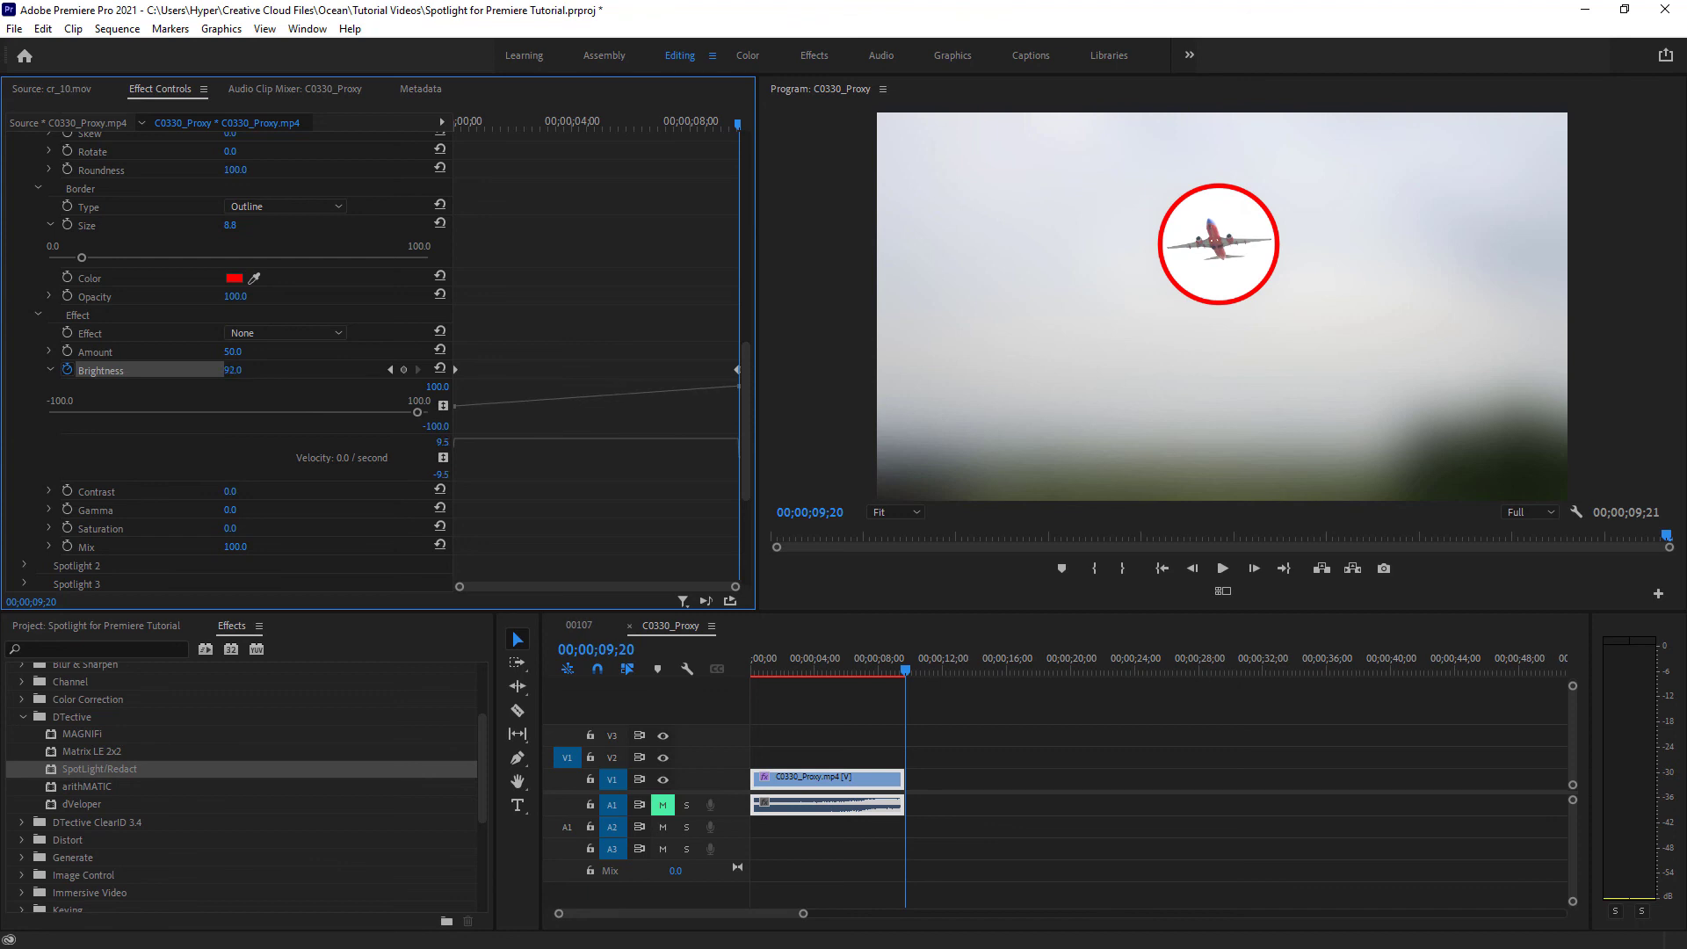
Step: Lower the inner Brightness to 0.0 at the first frame and preview the animation
click(832, 685)
key(Home)
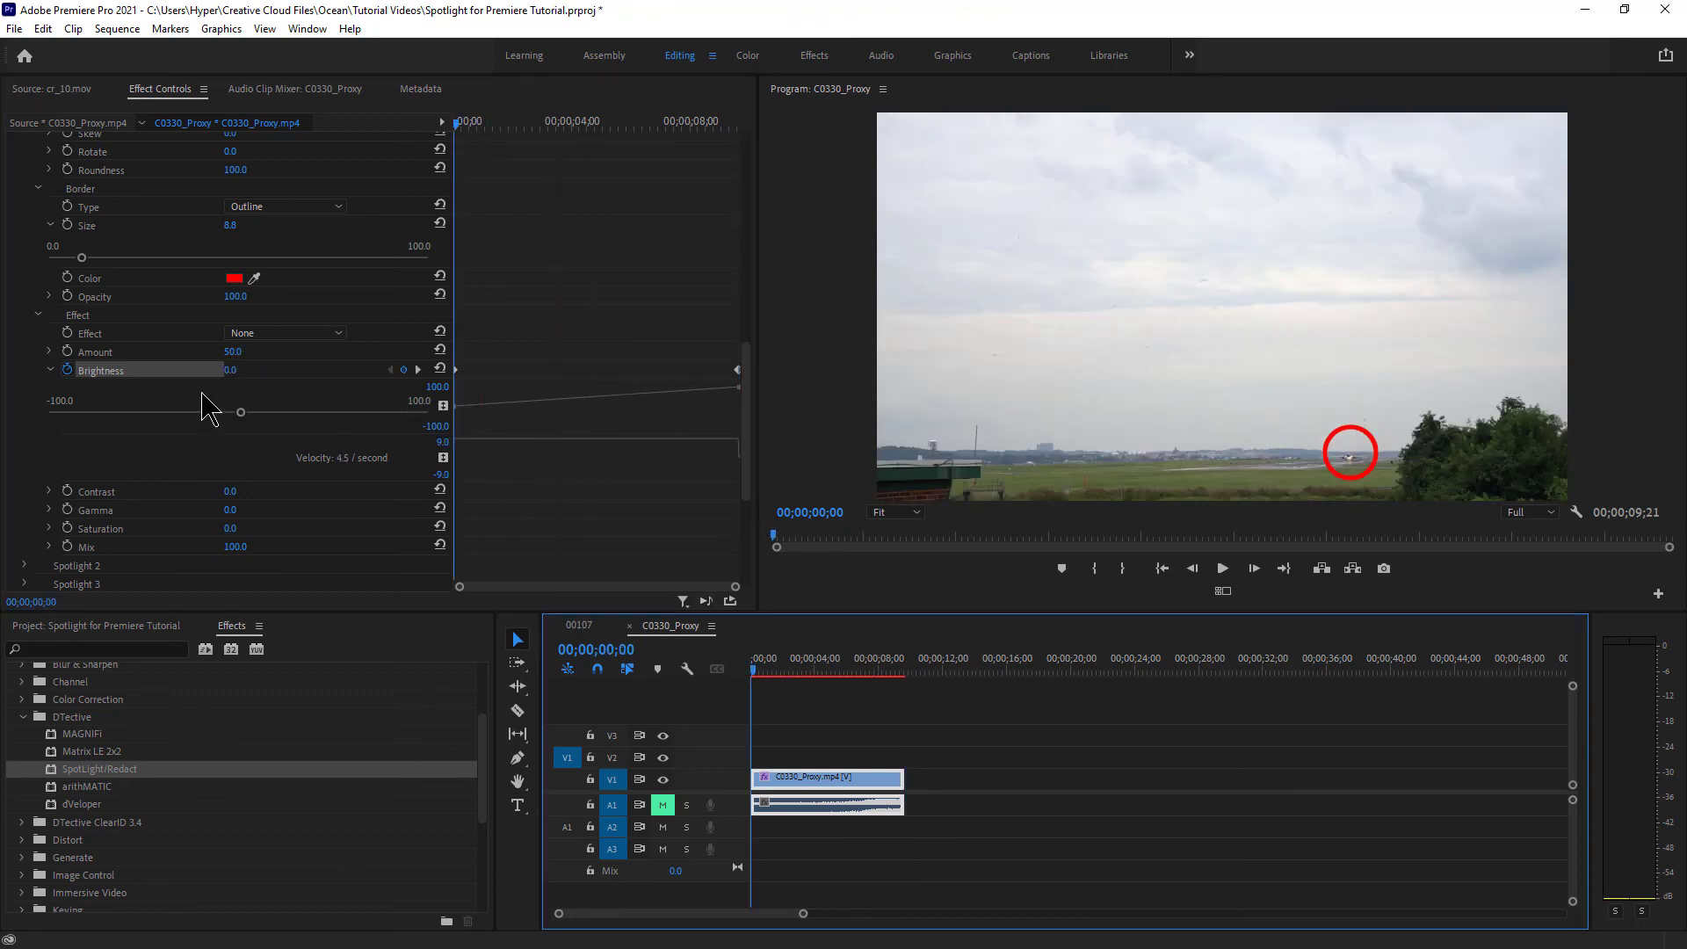
drag(234, 373, 202, 373)
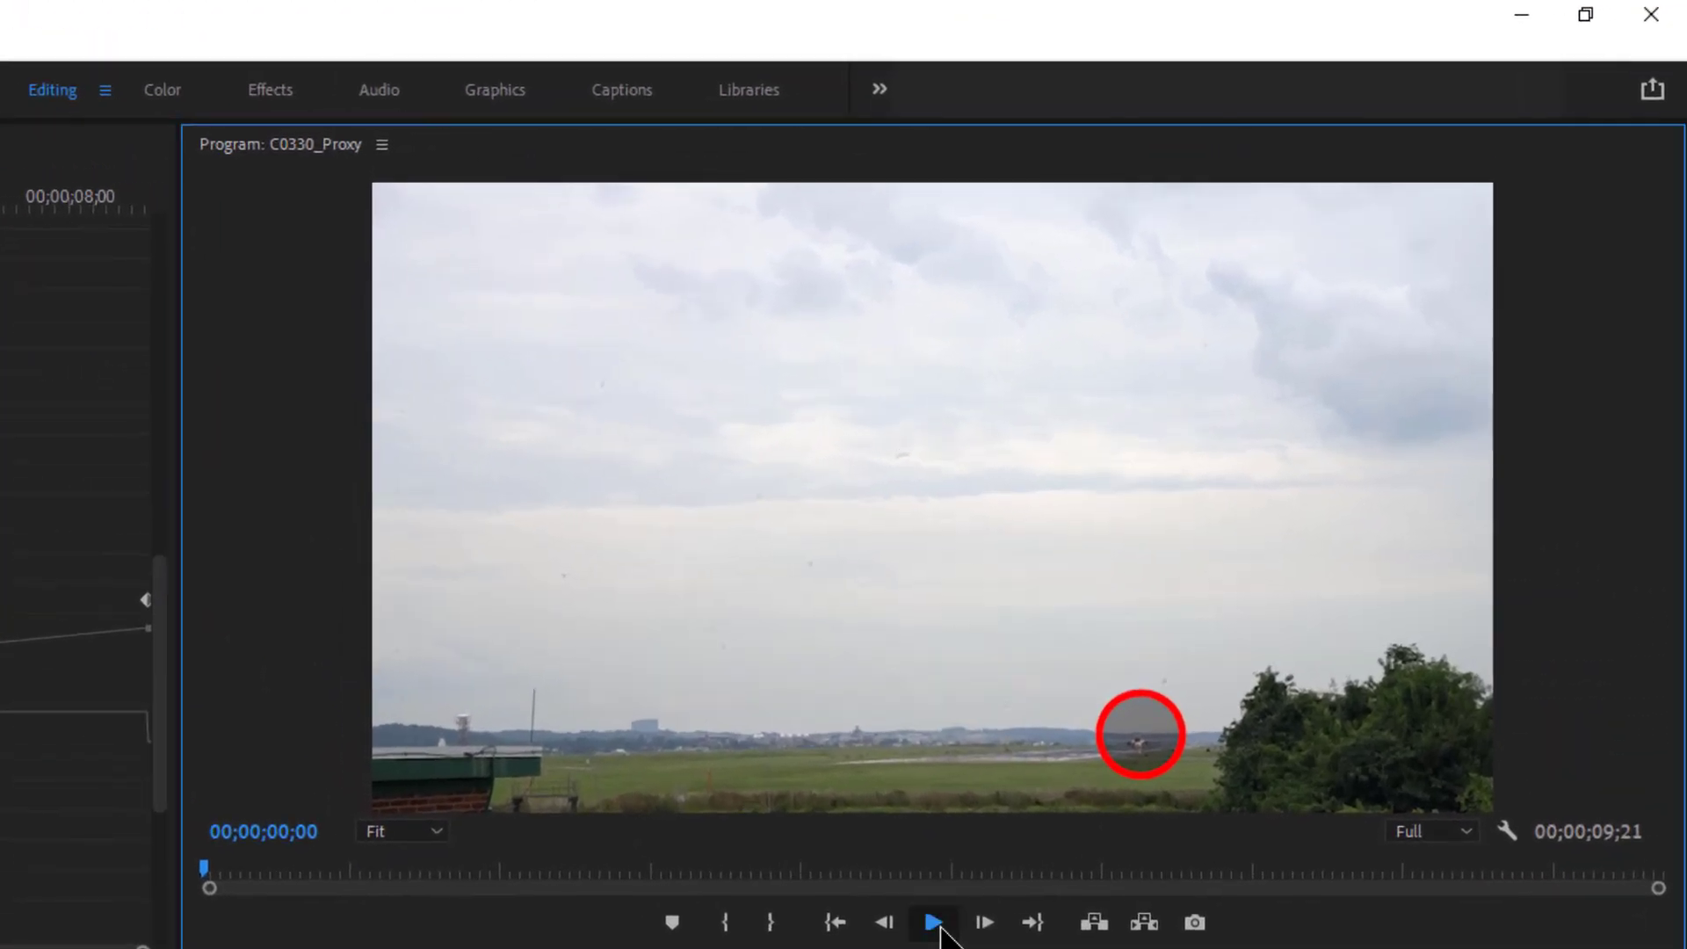
click(933, 921)
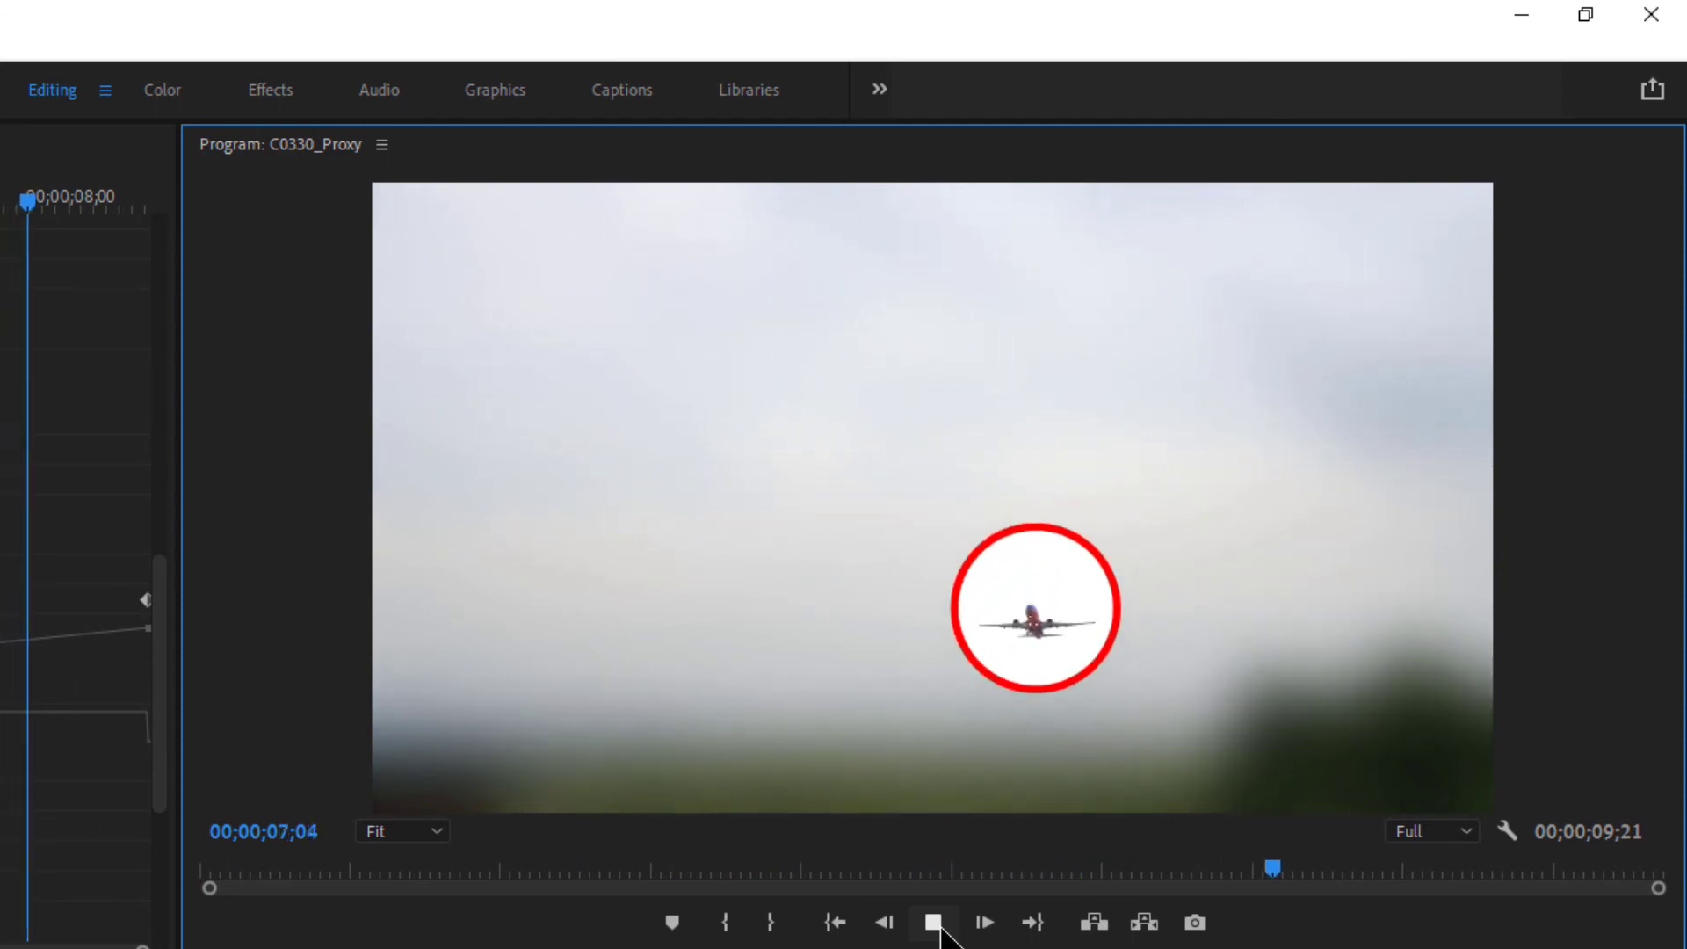
click(933, 922)
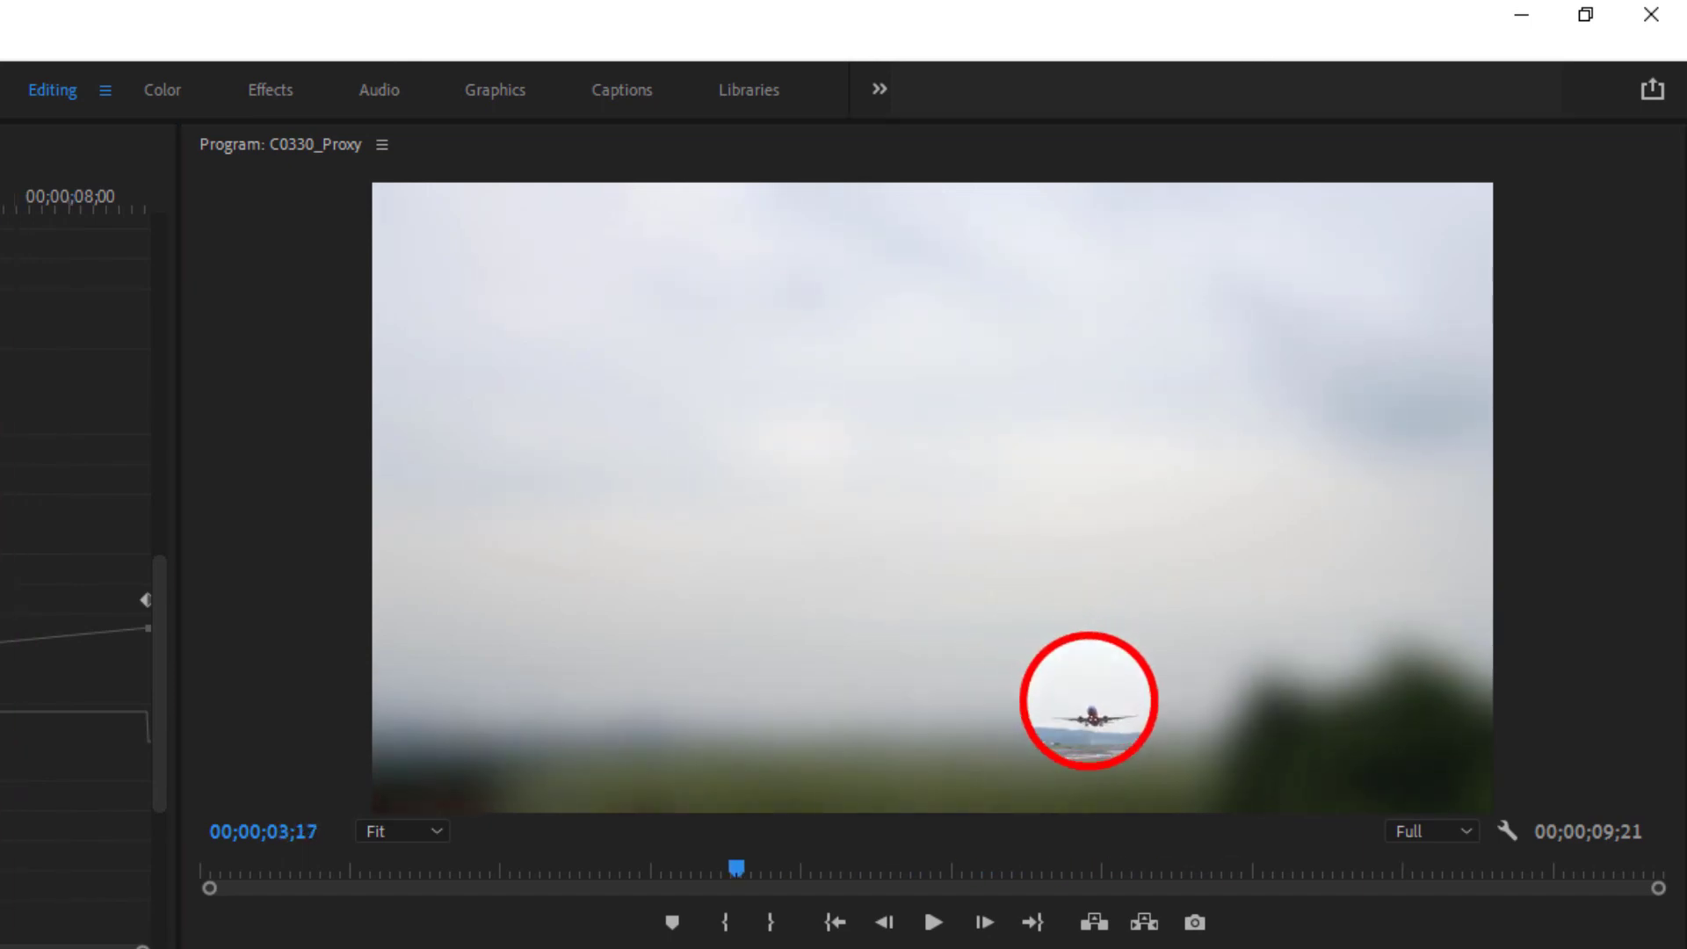
Step: Delete the spotlight's Source position keyframe at 00;00;03;29
key(Left)
key(Left)
key(Left)
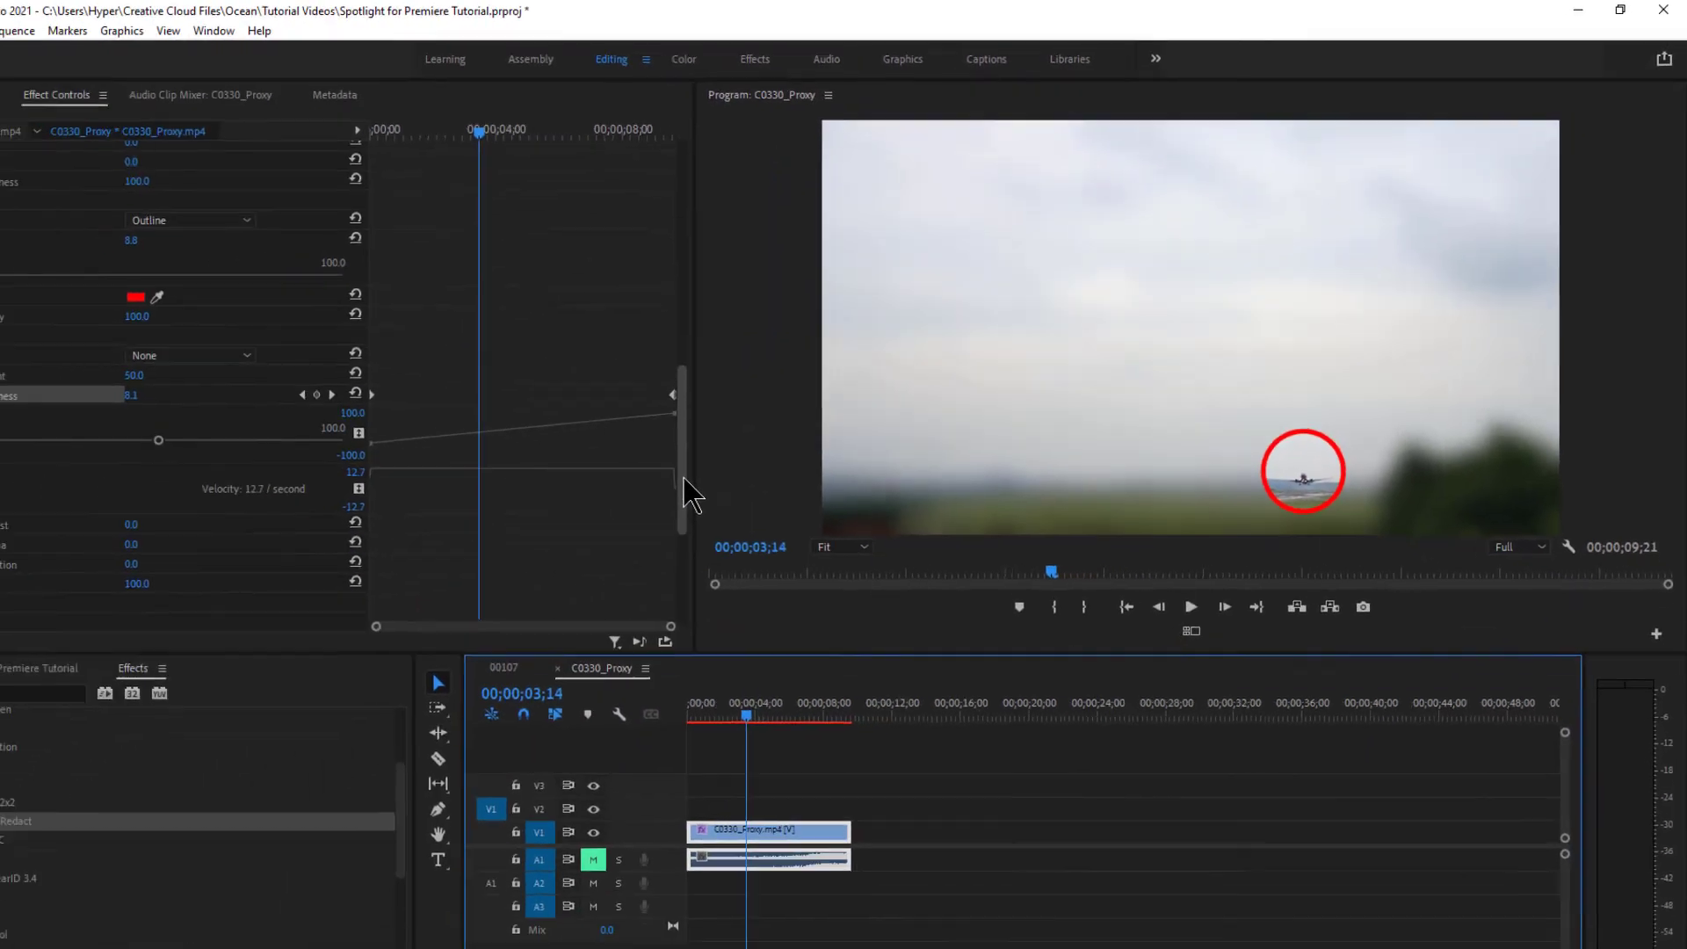
scroll(729, 369, up, 5)
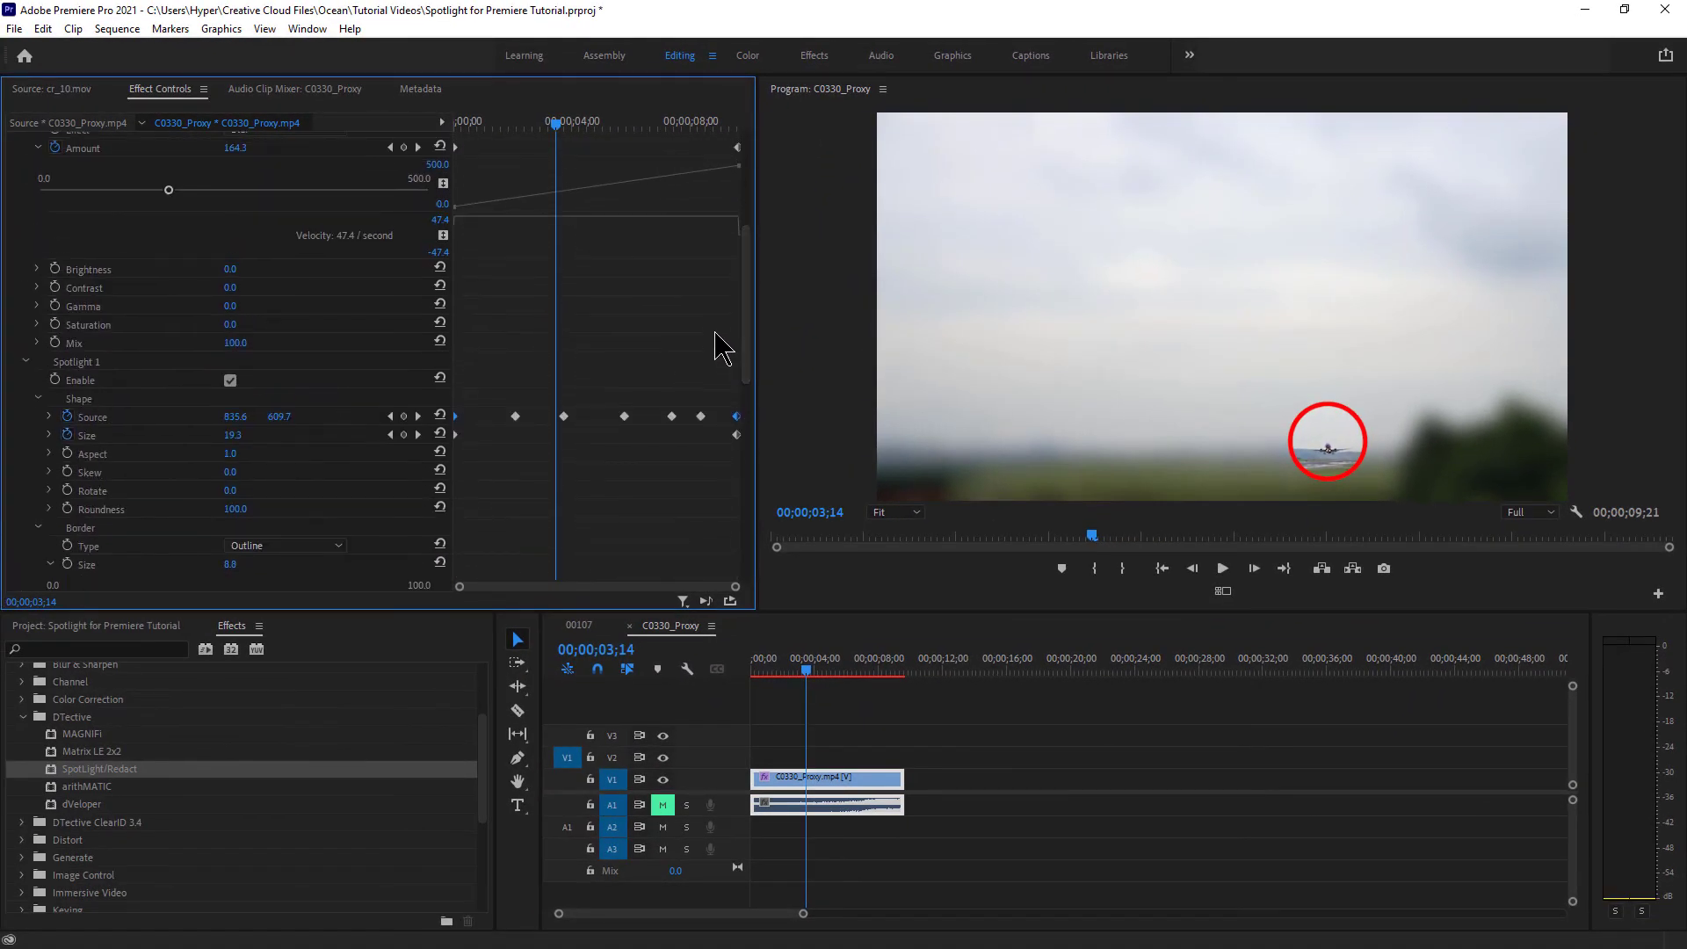
drag(562, 145, 584, 151)
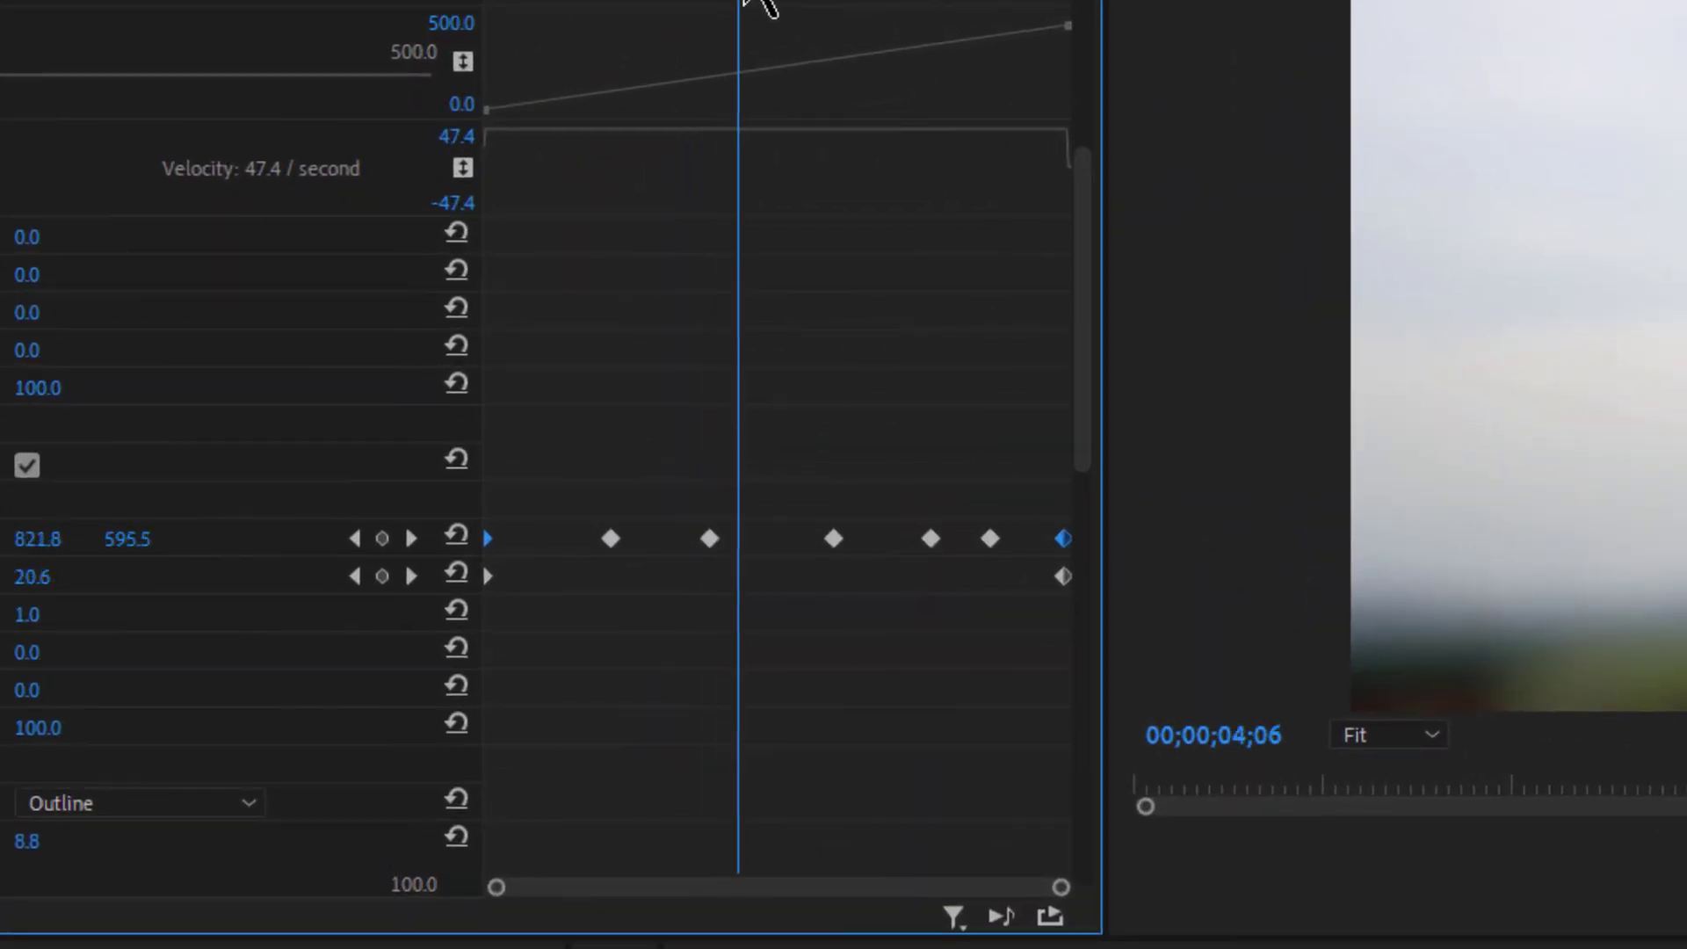
drag(745, 1, 729, 4)
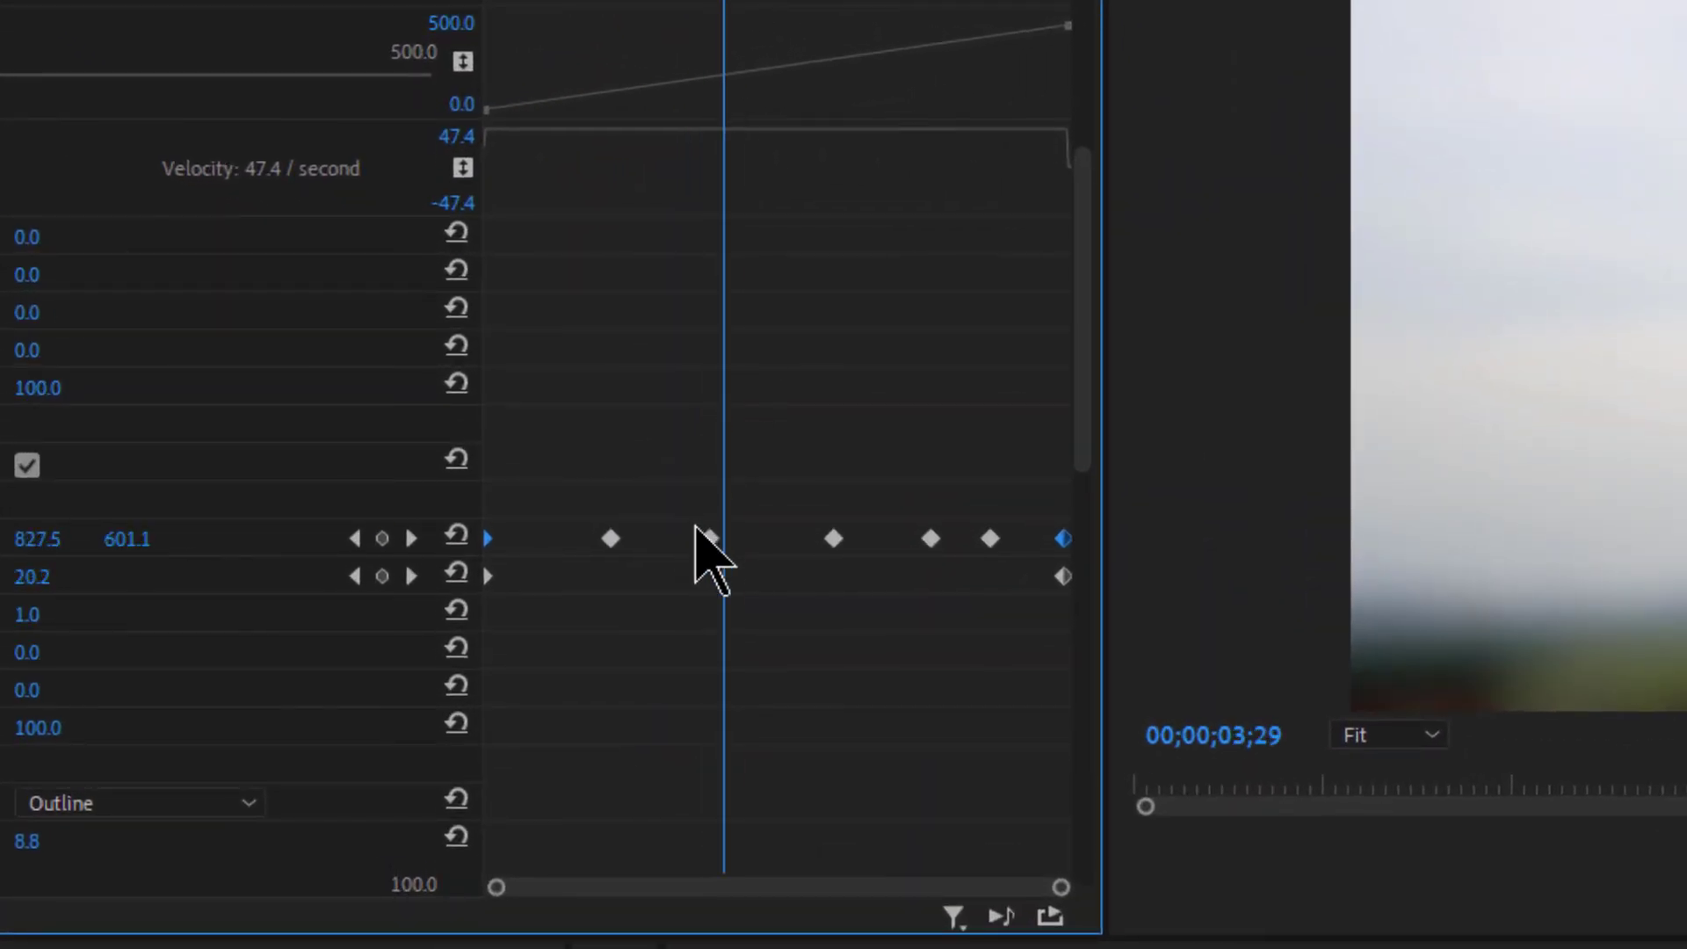
click(710, 539)
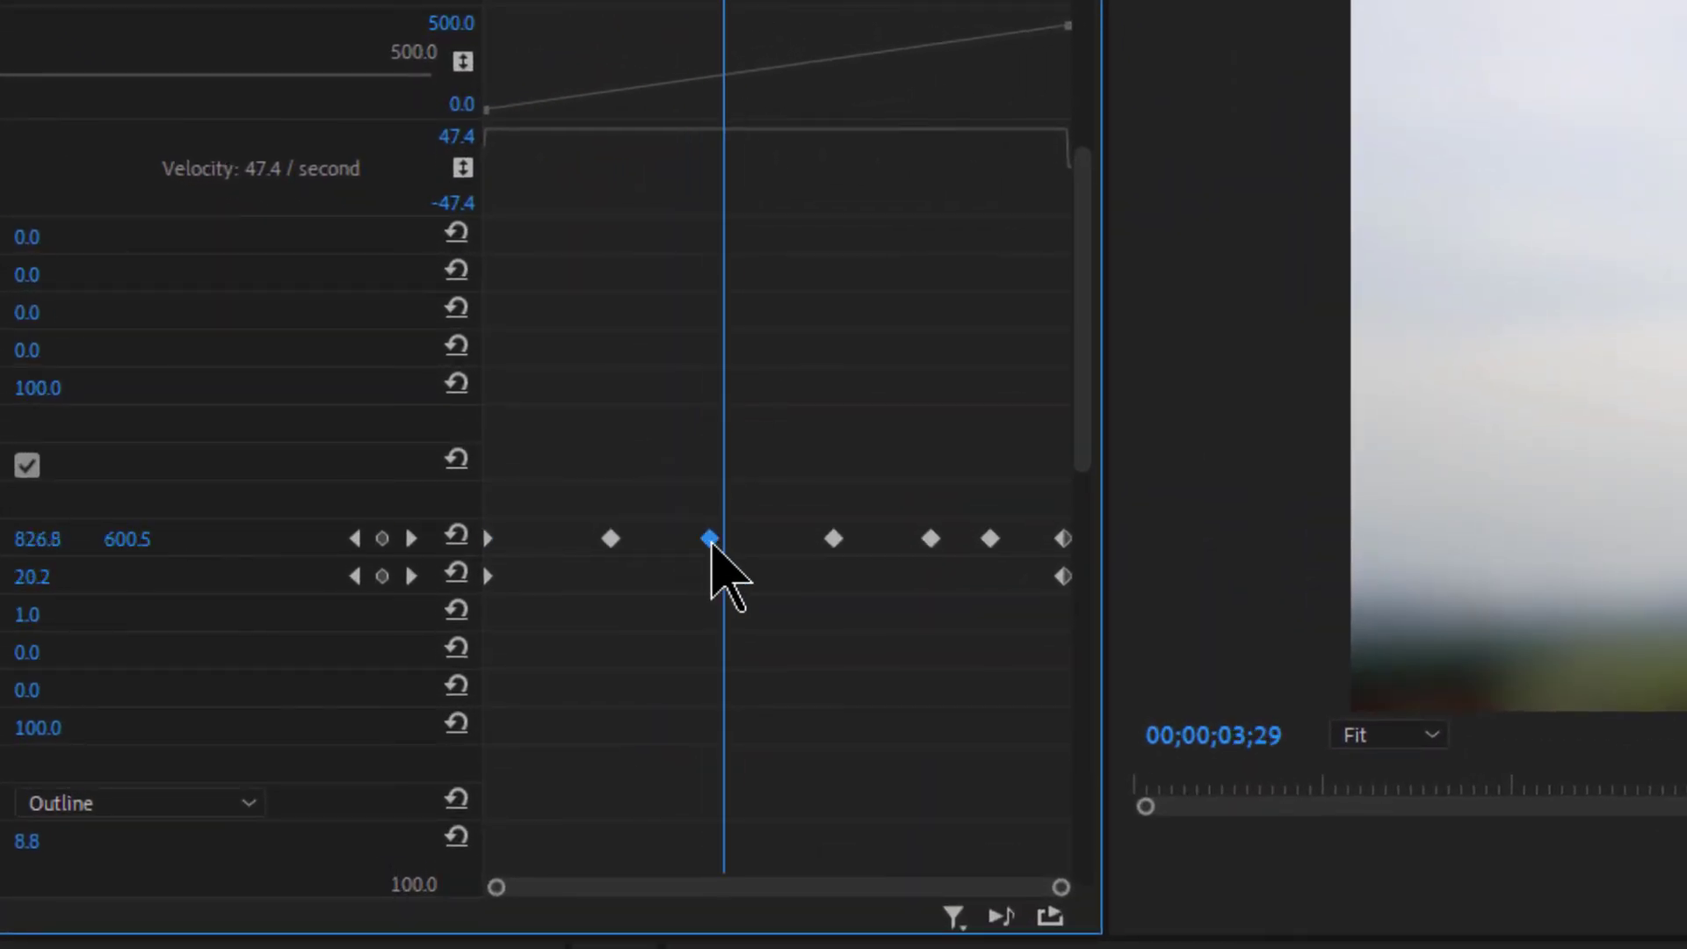
key(Delete)
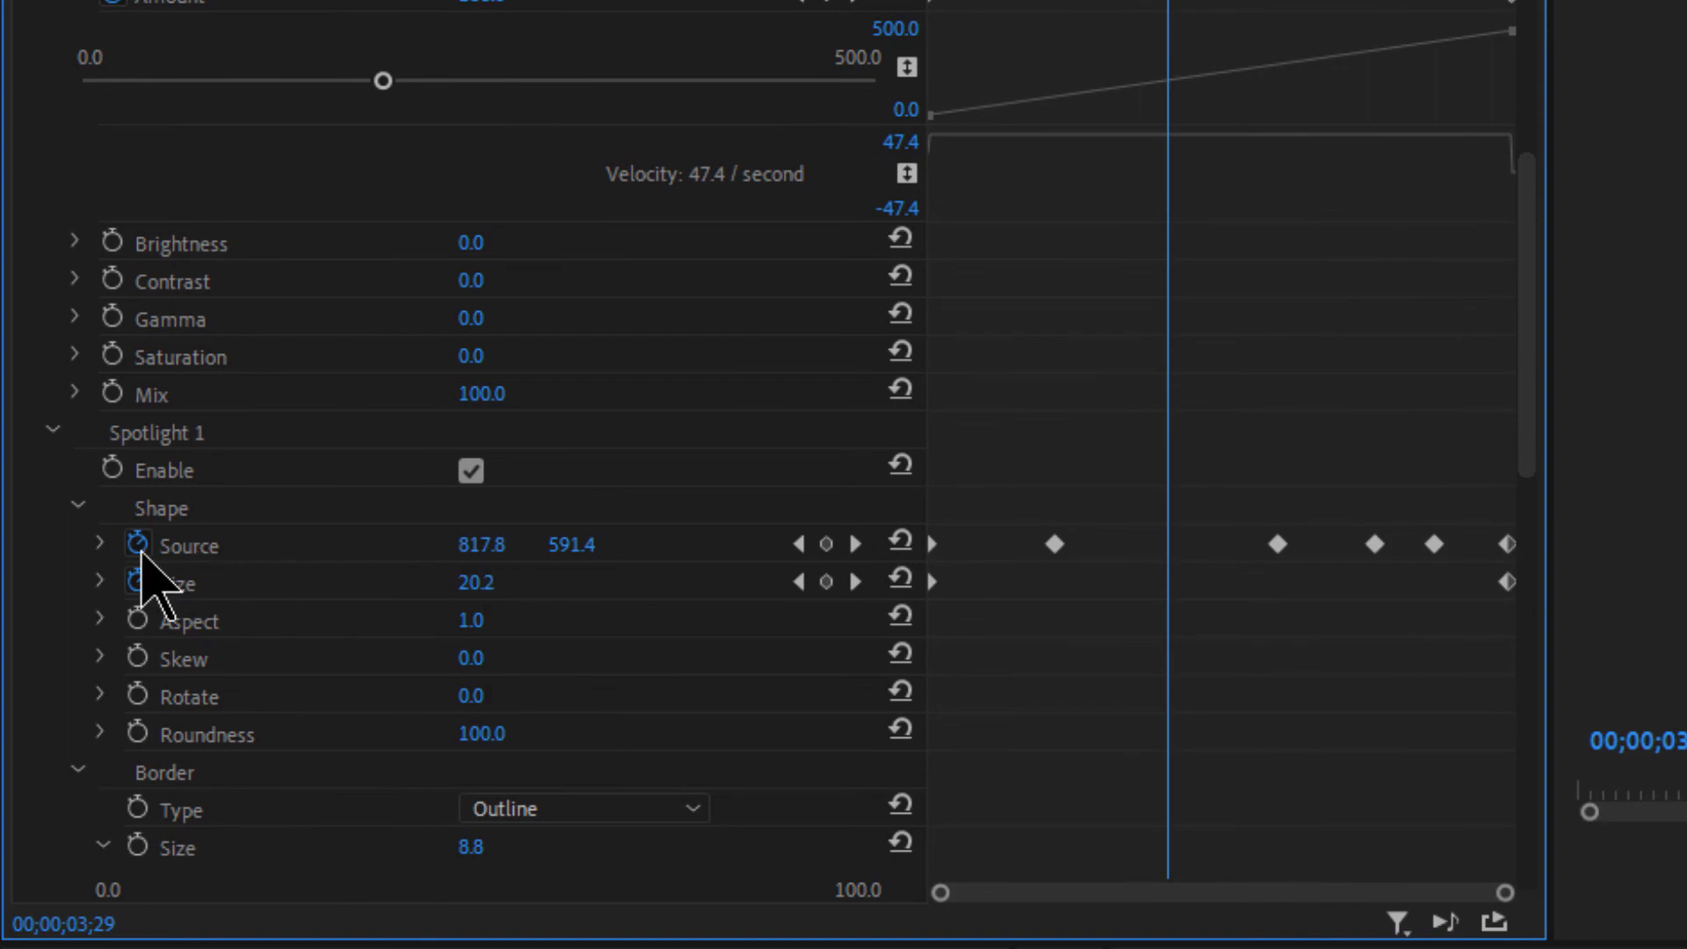
Step: Save the project, then switch off Source animation, deleting all its position keyframes
key(ctrl+s)
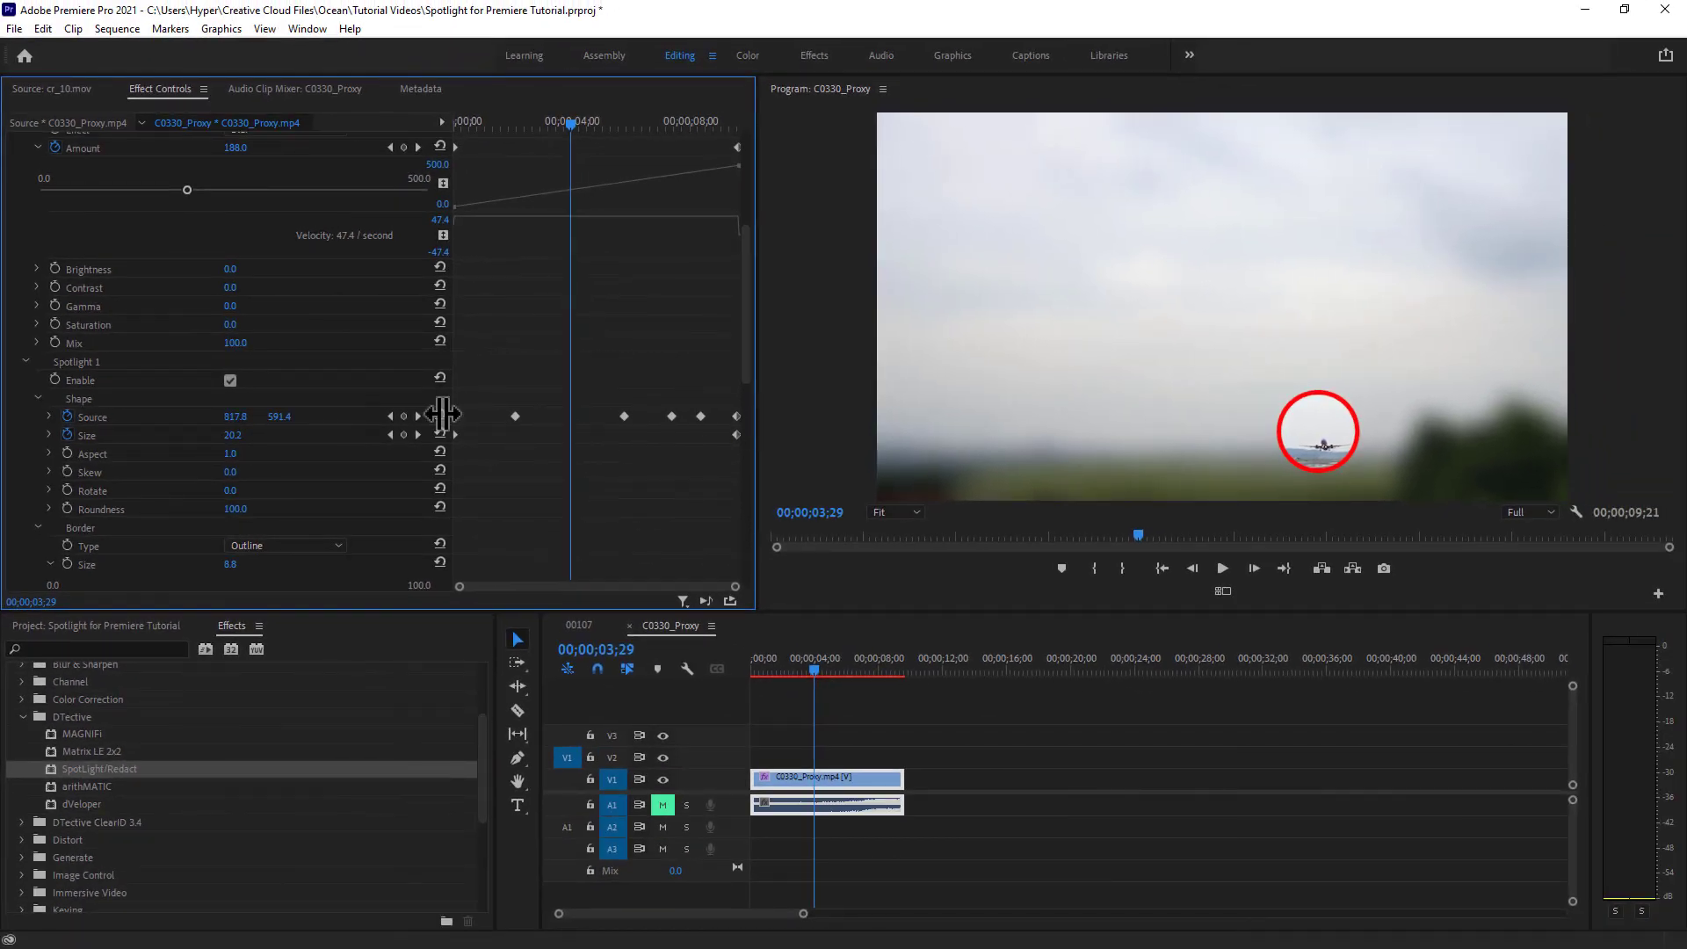
click(66, 418)
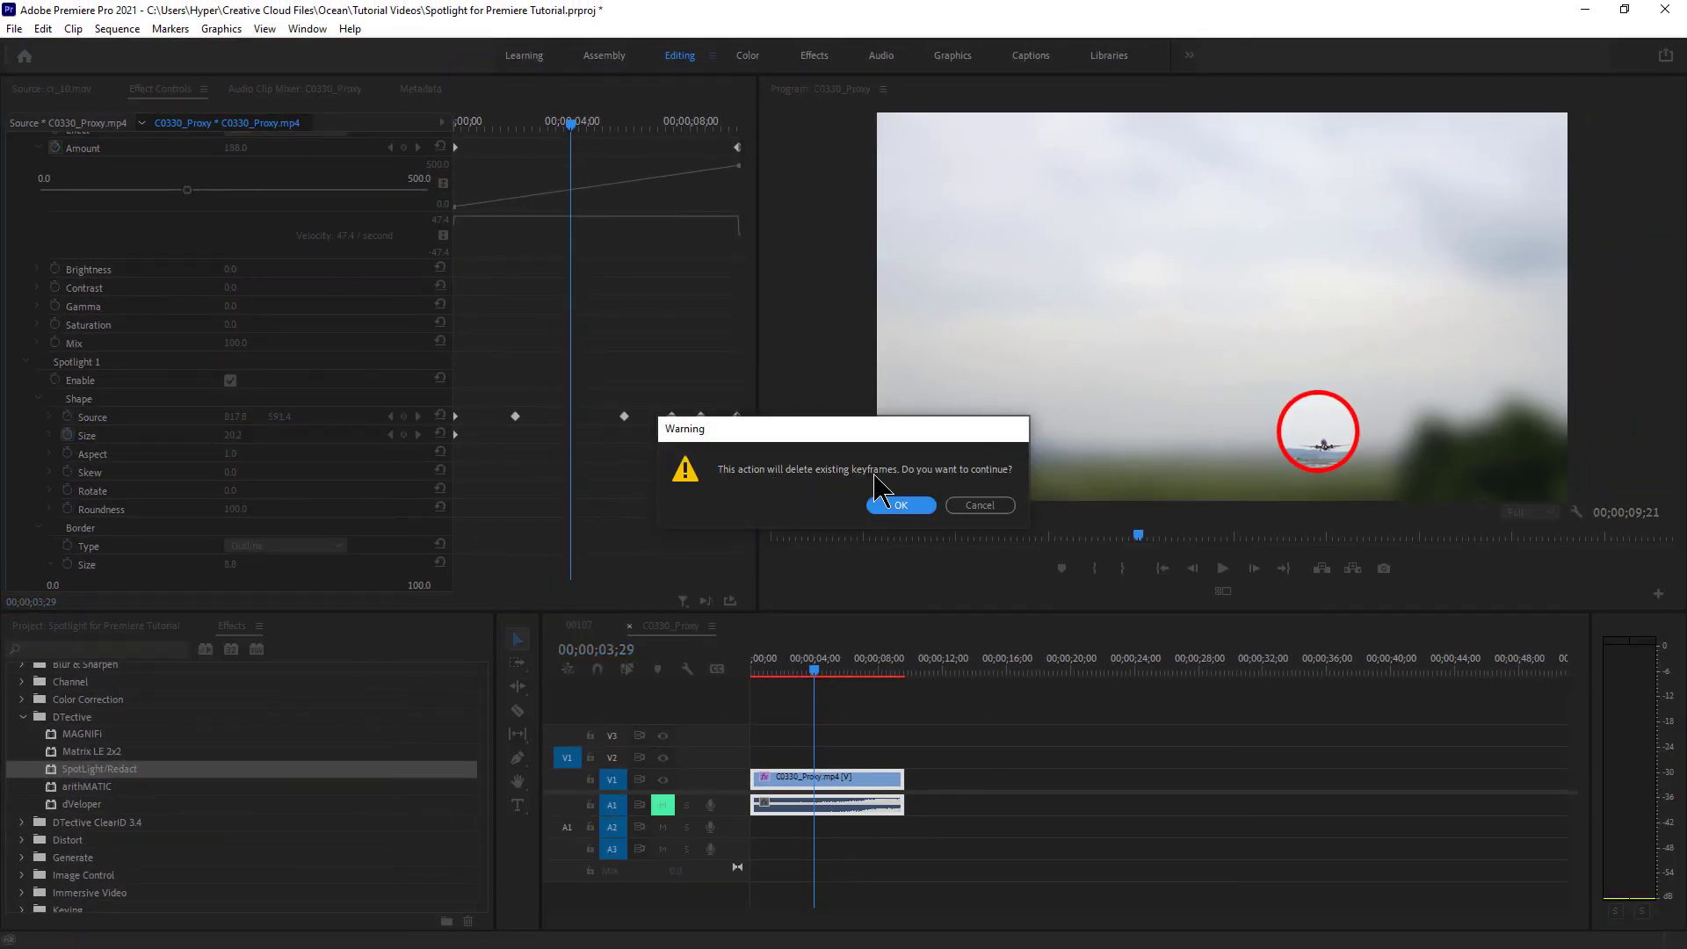
click(887, 507)
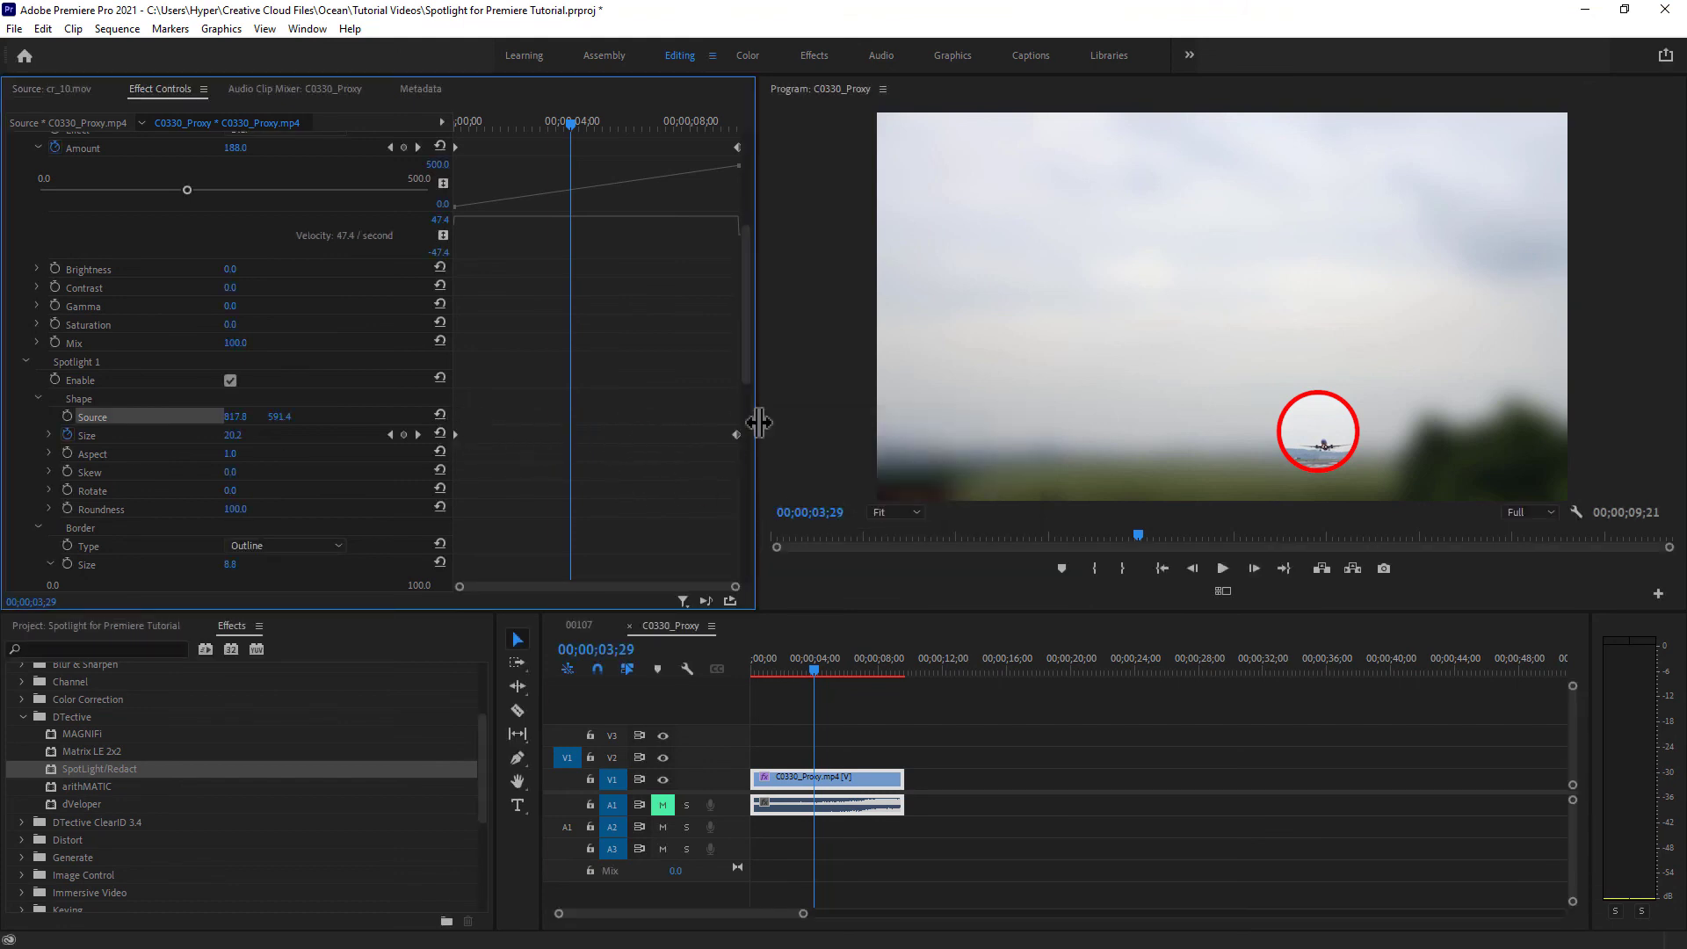